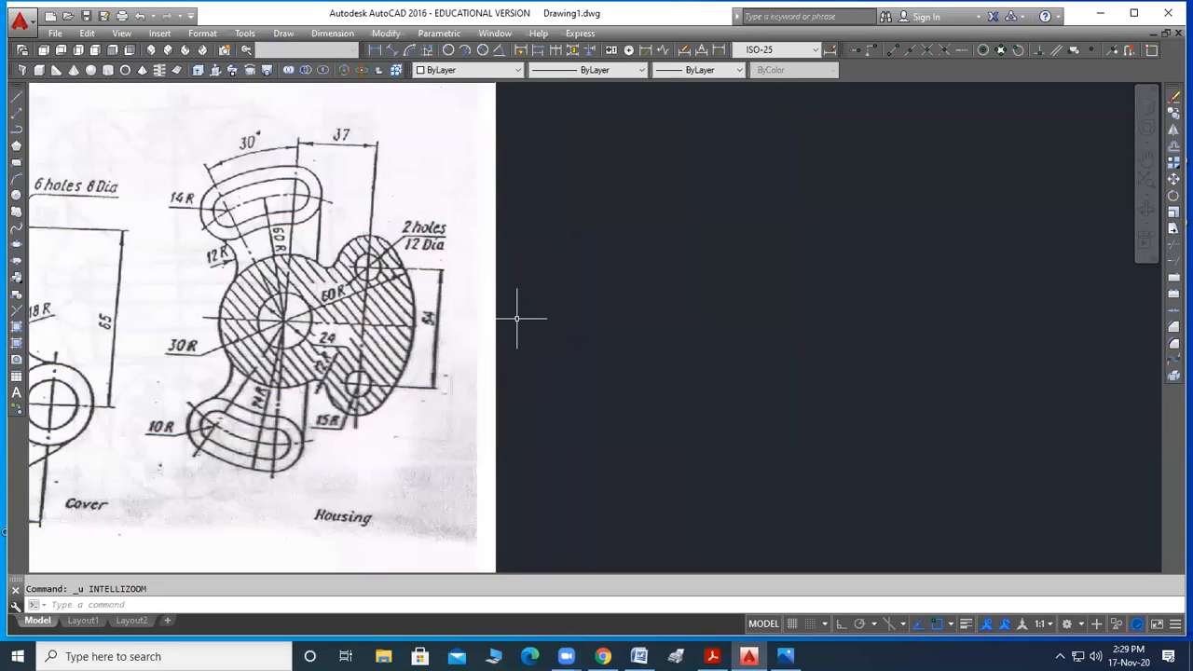
pyautogui.moveTo(370, 125)
pyautogui.mouseDown()
pyautogui.moveTo(76, 360)
pyautogui.moveTo(500, 390)
pyautogui.mouseUp()
pyautogui.moveTo(488, 174); pyautogui.dragTo(278, 115)
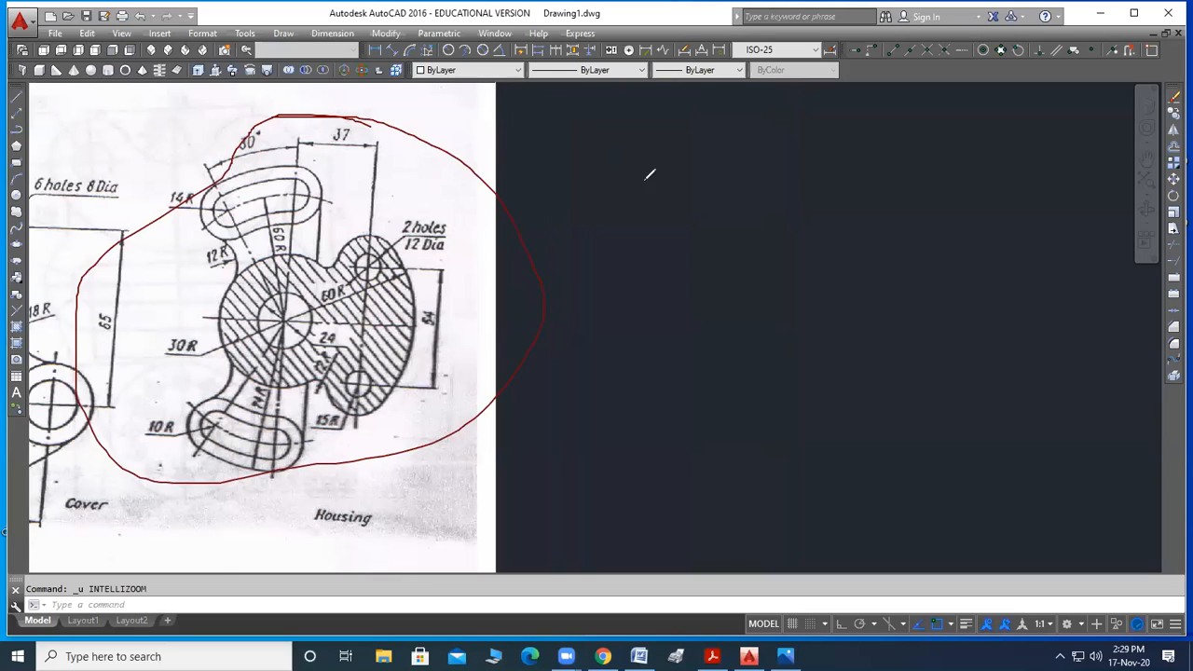
pyautogui.hotkey('ctrl', 'z')
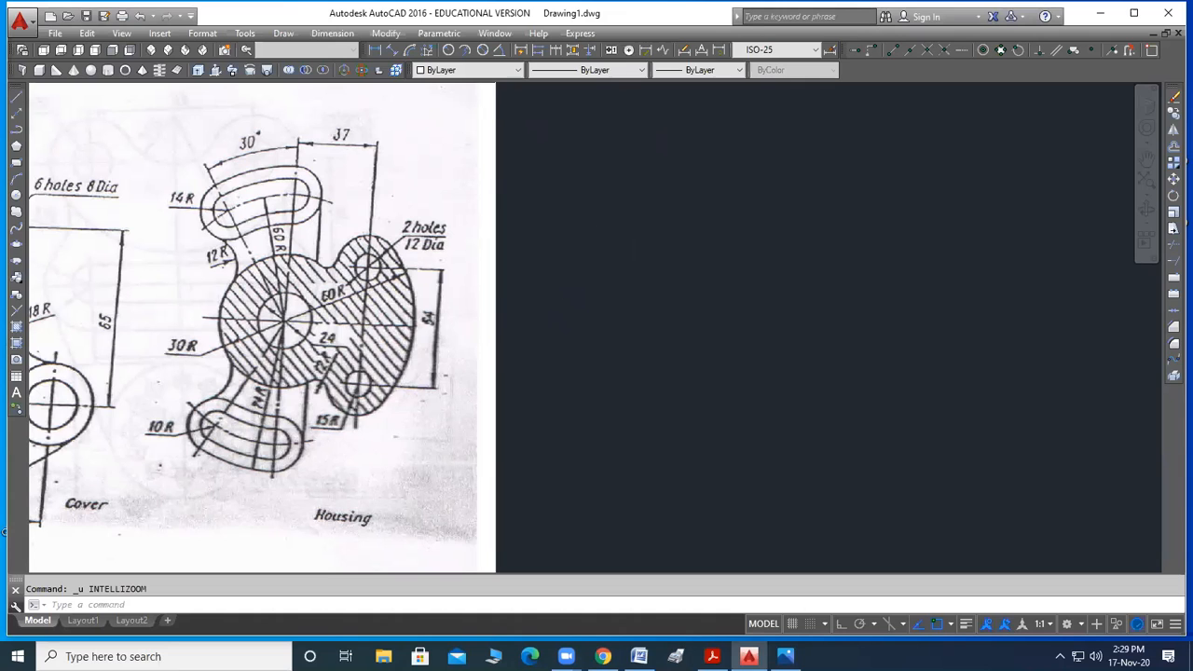
pyautogui.scroll(2, 450, 244)
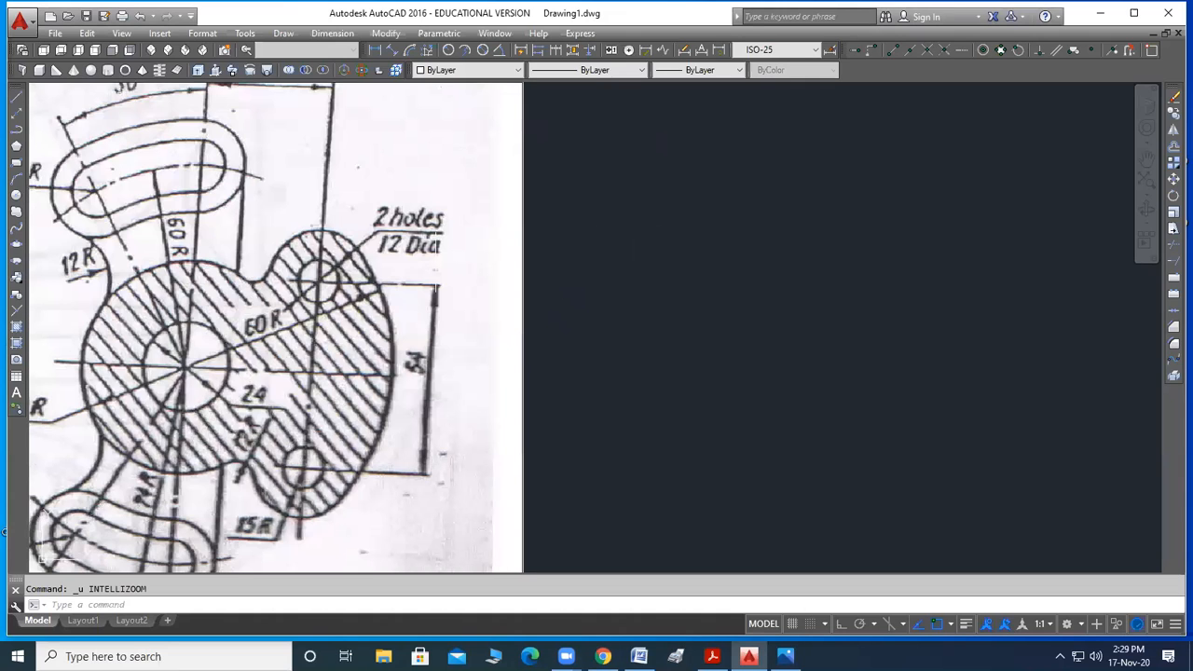
pyautogui.scroll(-2, 415, 283)
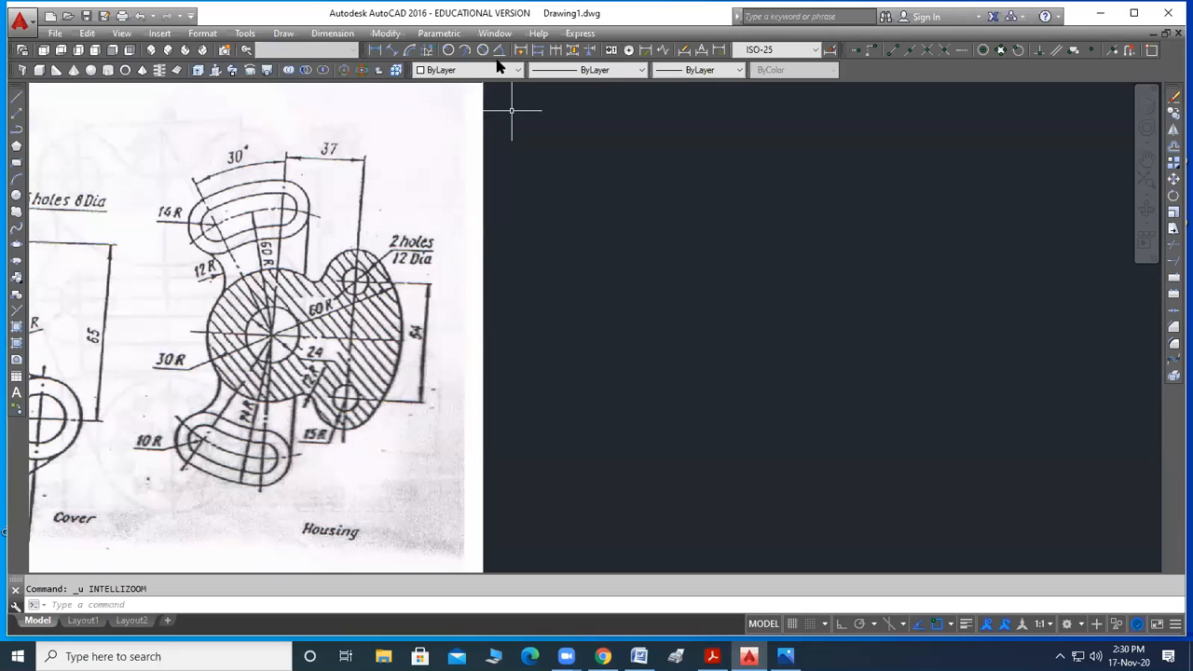
pyautogui.moveTo(167, 331); pyautogui.dragTo(445, 321)
pyautogui.moveTo(272, 285); pyautogui.dragTo(272, 335)
pyautogui.moveTo(272, 388); pyautogui.dragTo(266, 436)
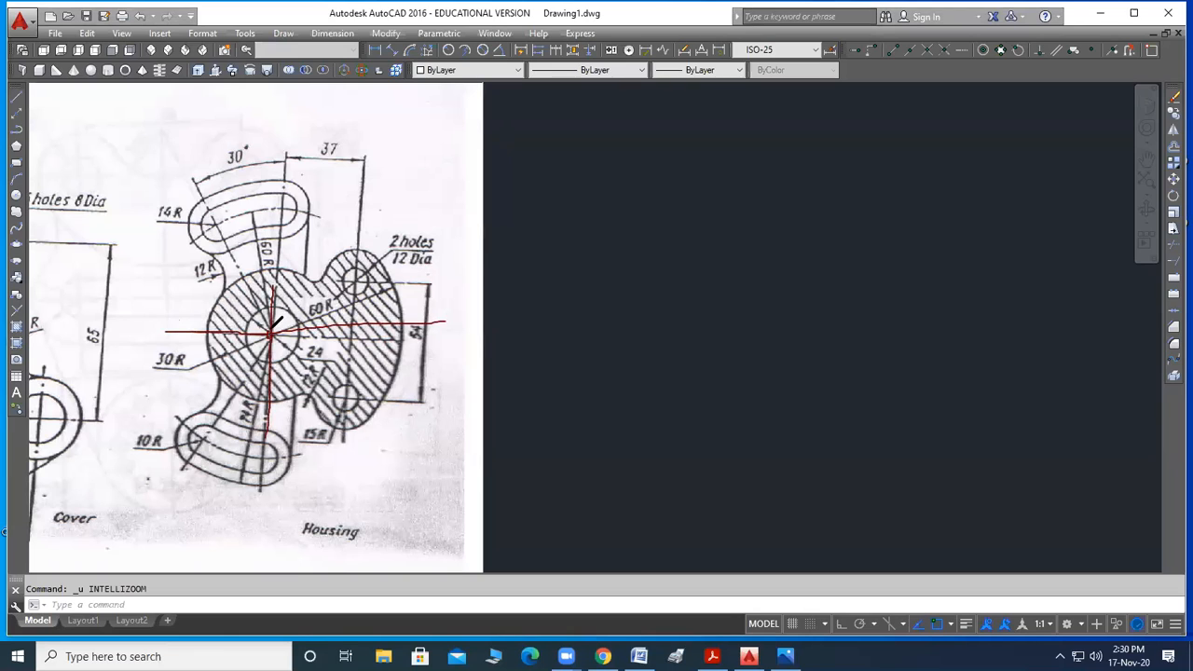
pyautogui.moveTo(270, 333); pyautogui.dragTo(393, 287)
pyautogui.moveTo(272, 333); pyautogui.dragTo(346, 373)
pyautogui.moveTo(274, 332)
pyautogui.mouseDown()
pyautogui.moveTo(391, 347)
pyautogui.moveTo(245, 253)
pyautogui.mouseUp()
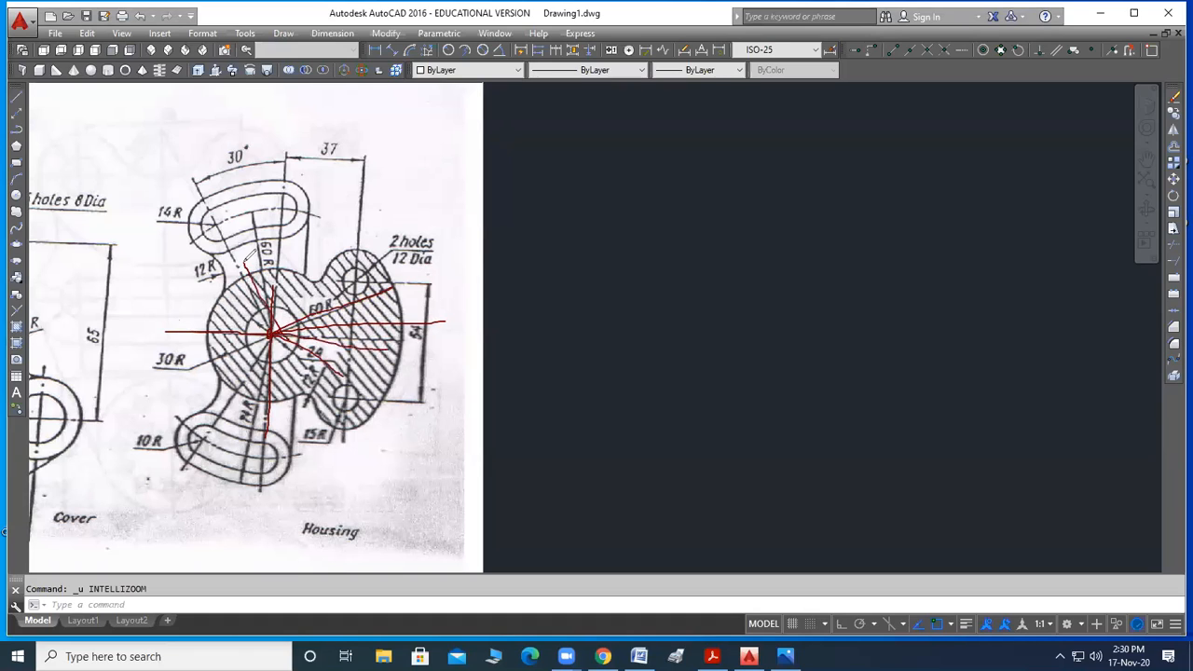
pyautogui.moveTo(271, 330); pyautogui.dragTo(294, 201)
pyautogui.moveTo(190, 401)
pyautogui.mouseDown()
pyautogui.moveTo(294, 503)
pyautogui.moveTo(319, 433)
pyautogui.moveTo(180, 399)
pyautogui.mouseUp()
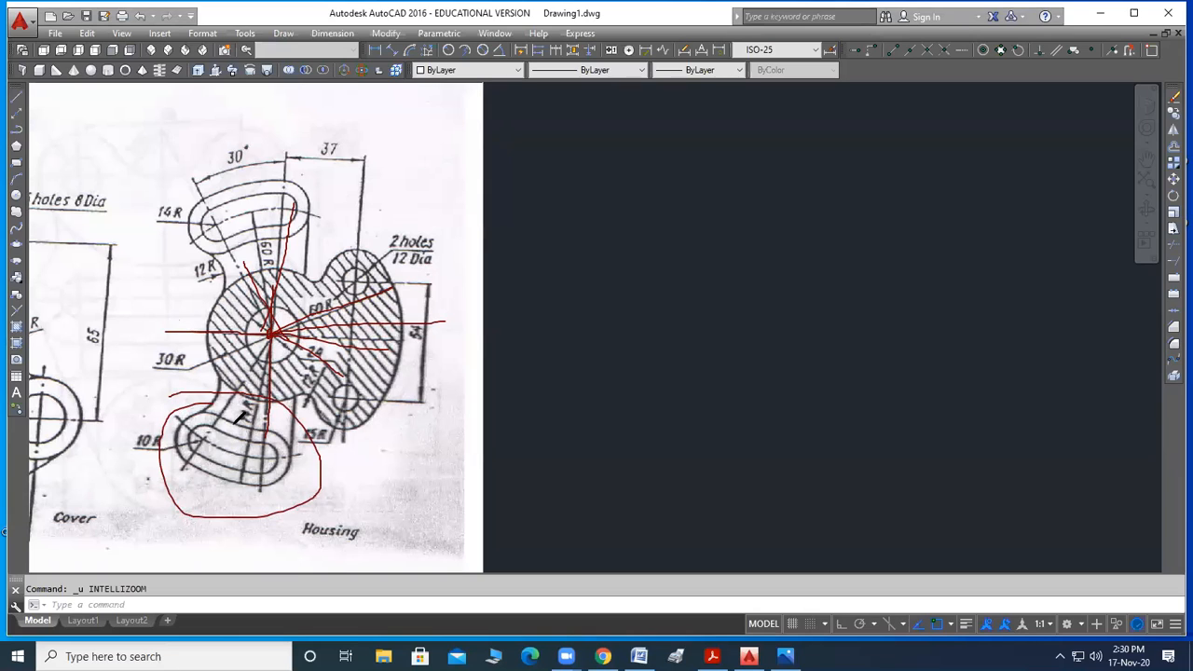
pyautogui.moveTo(246, 319)
pyautogui.mouseDown()
pyautogui.moveTo(306, 328)
pyautogui.moveTo(264, 296)
pyautogui.moveTo(309, 303)
pyautogui.moveTo(270, 305)
pyautogui.mouseUp()
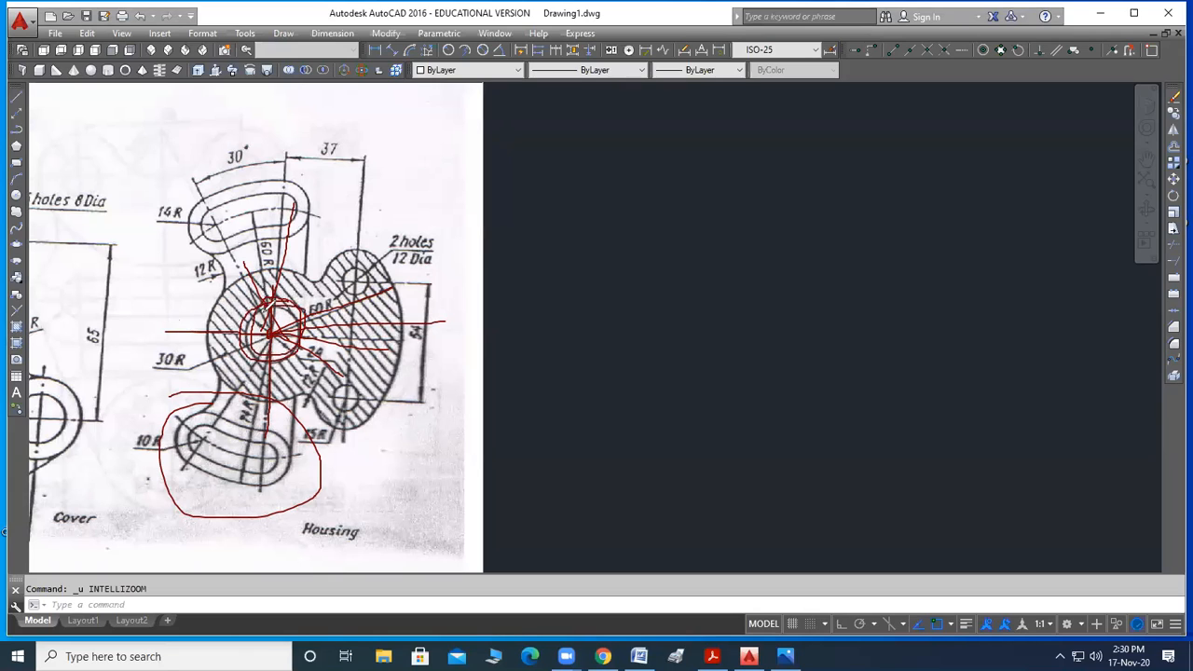
pyautogui.hotkey('ctrl', 'z')
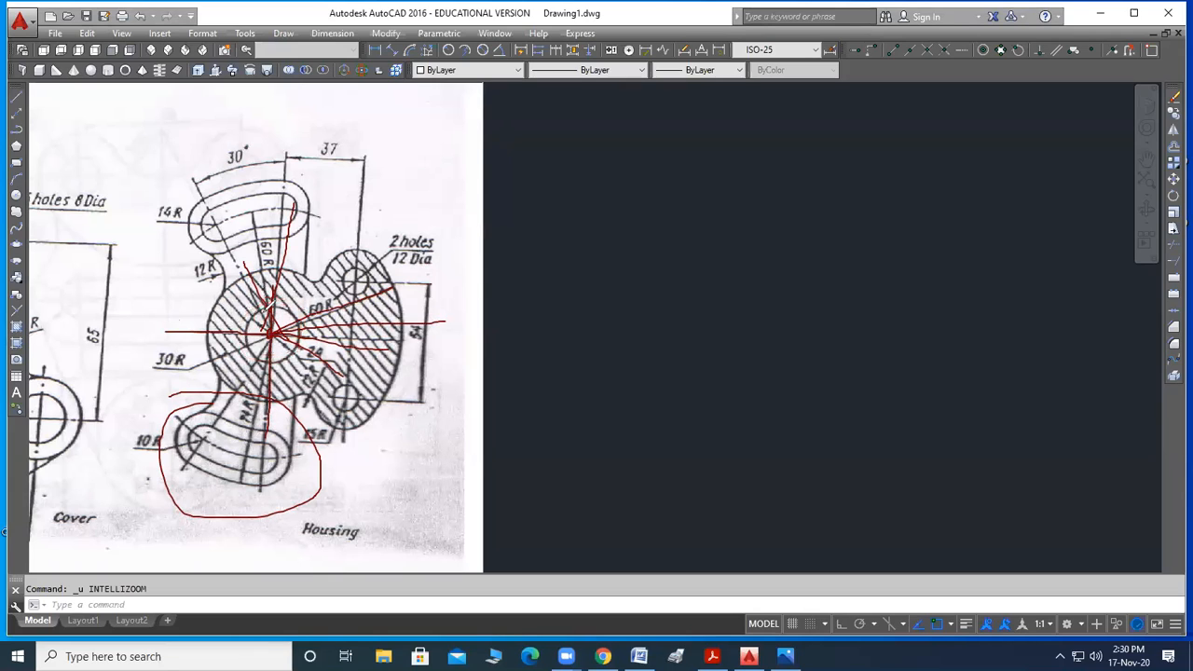
pyautogui.hotkey('ctrl', 'z')
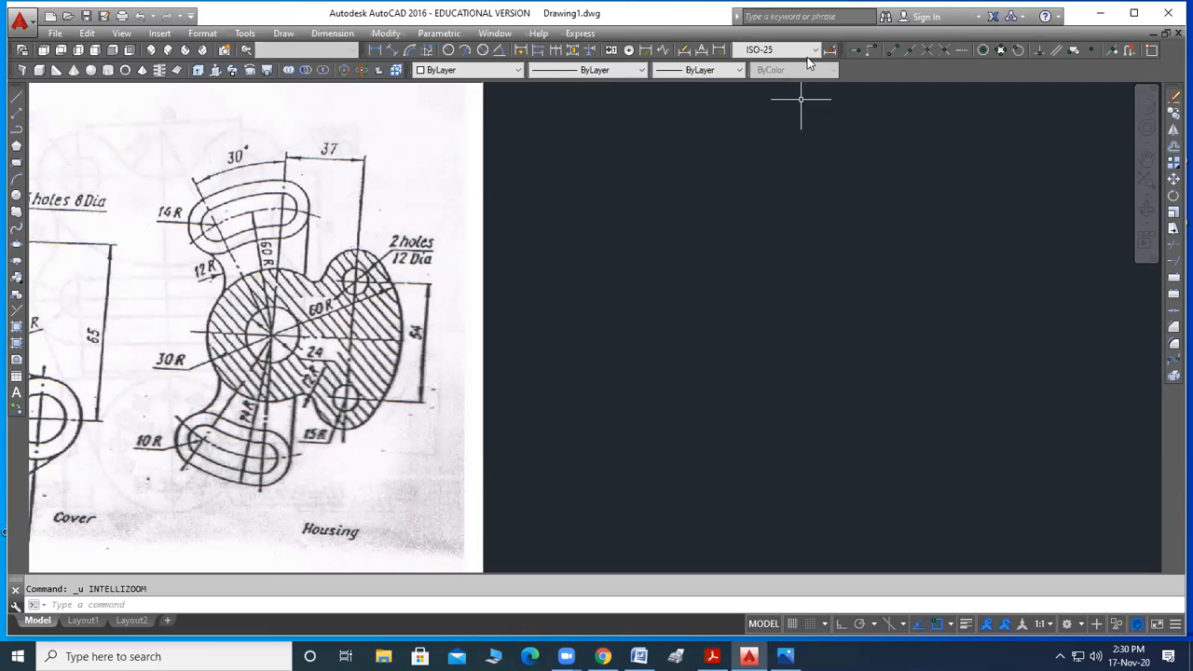
pyautogui.rightClick(646, 338)
pyautogui.click(584, 307)
pyautogui.click(582, 315)
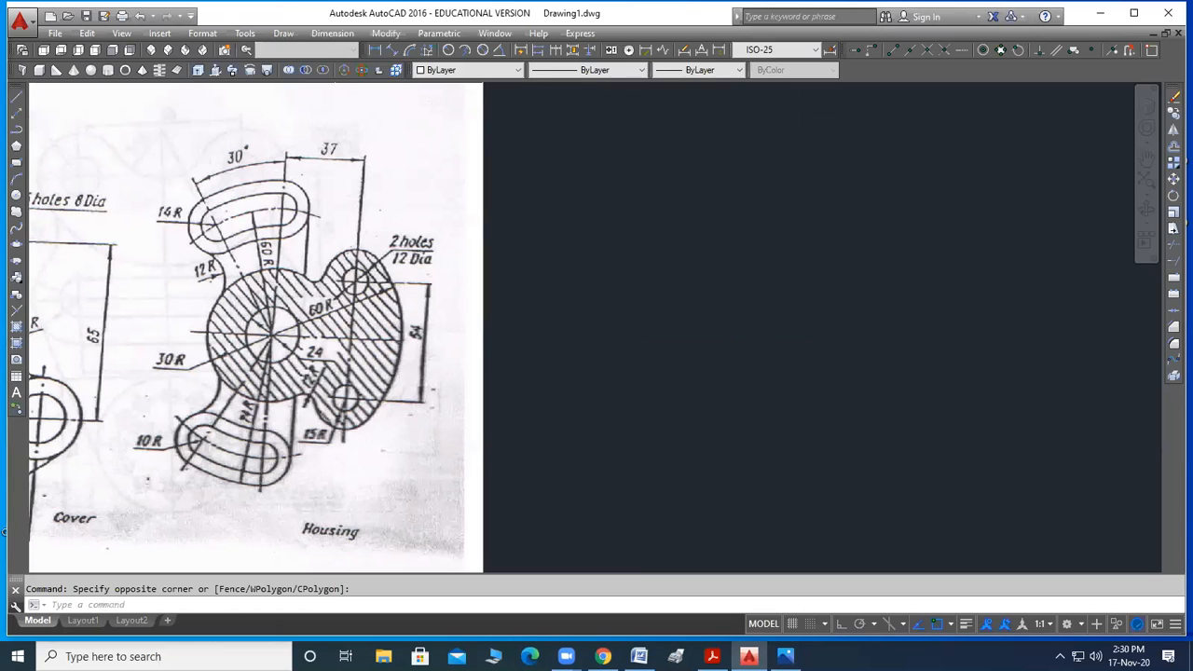
# Set the current object colour to ByLayer and the current lineweight to 0.35 mm
pyautogui.click(694, 70)
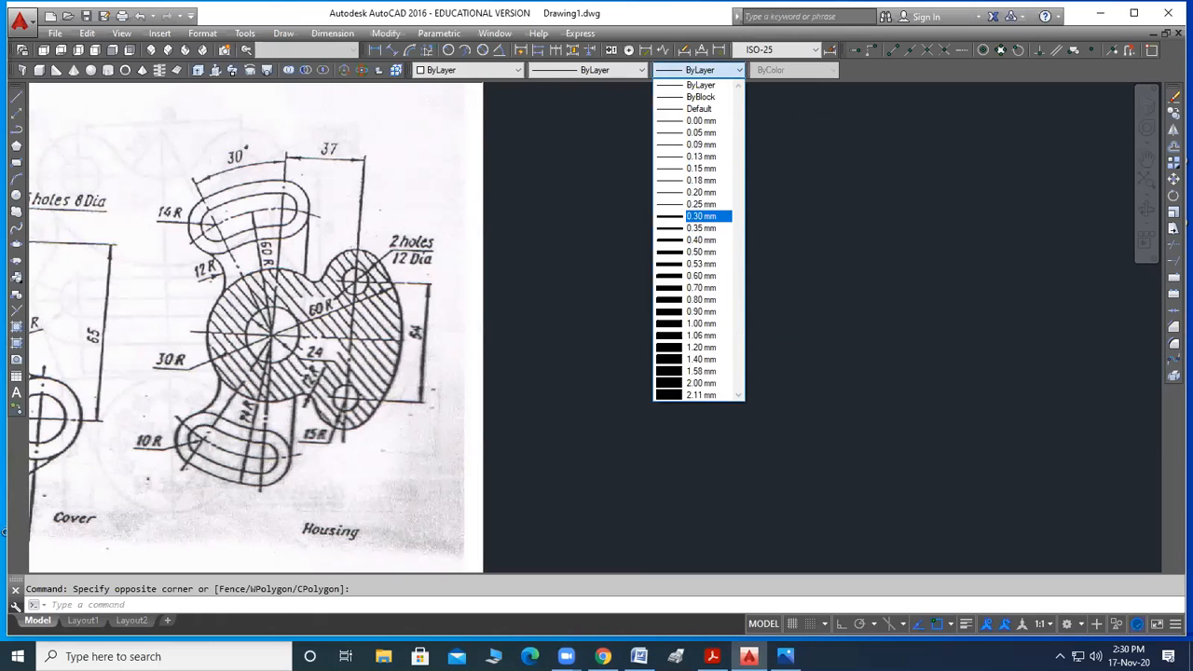
pyautogui.click(700, 215)
pyautogui.click(462, 70)
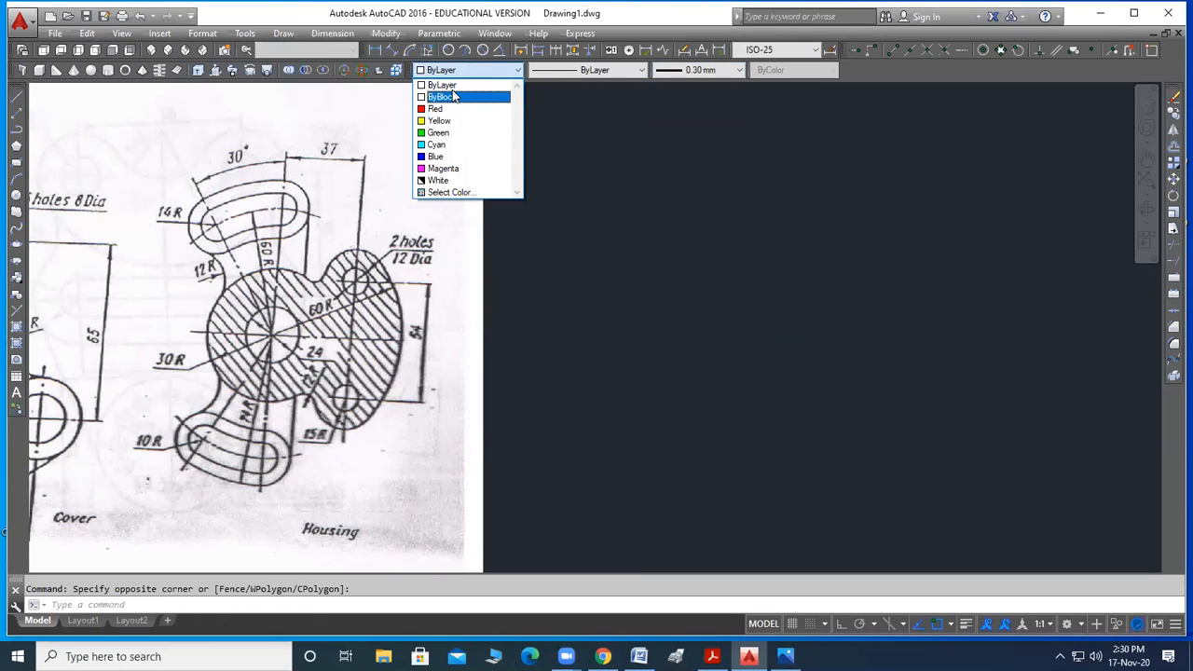
pyautogui.click(453, 86)
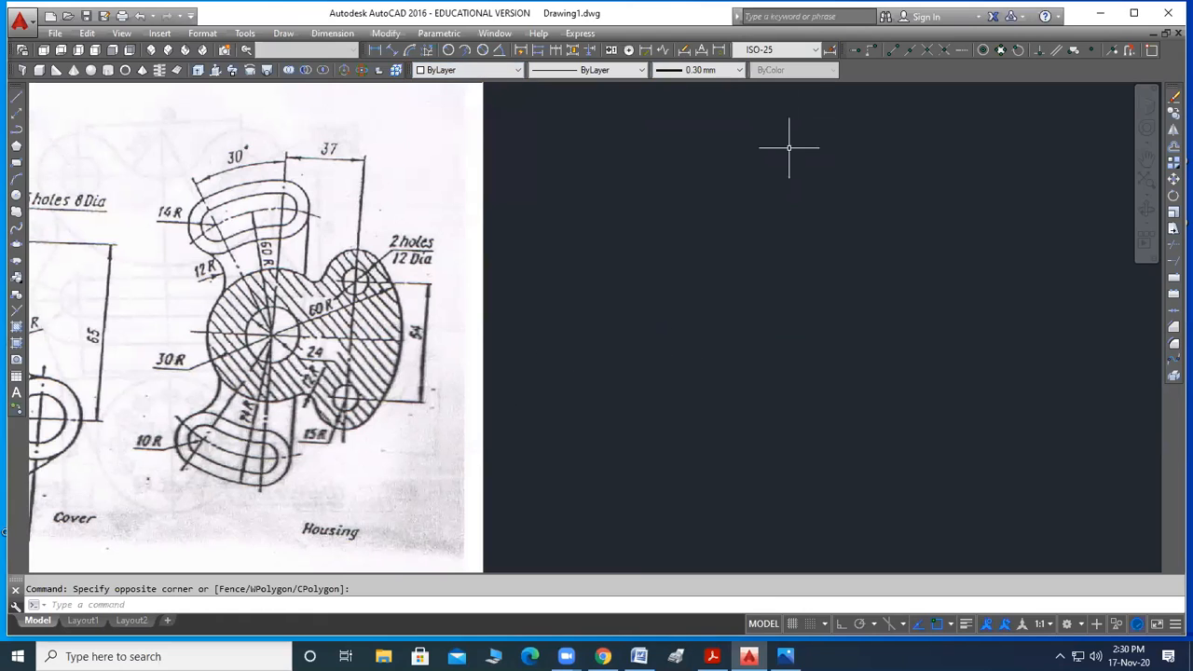
pyautogui.click(671, 71)
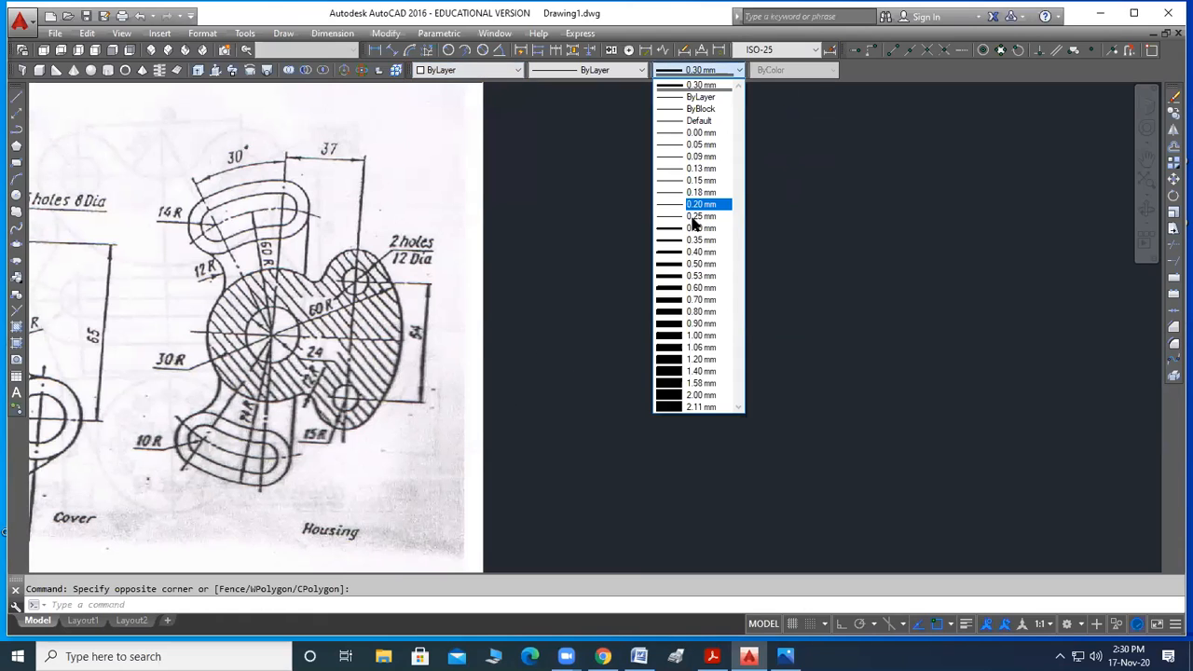
pyautogui.click(701, 241)
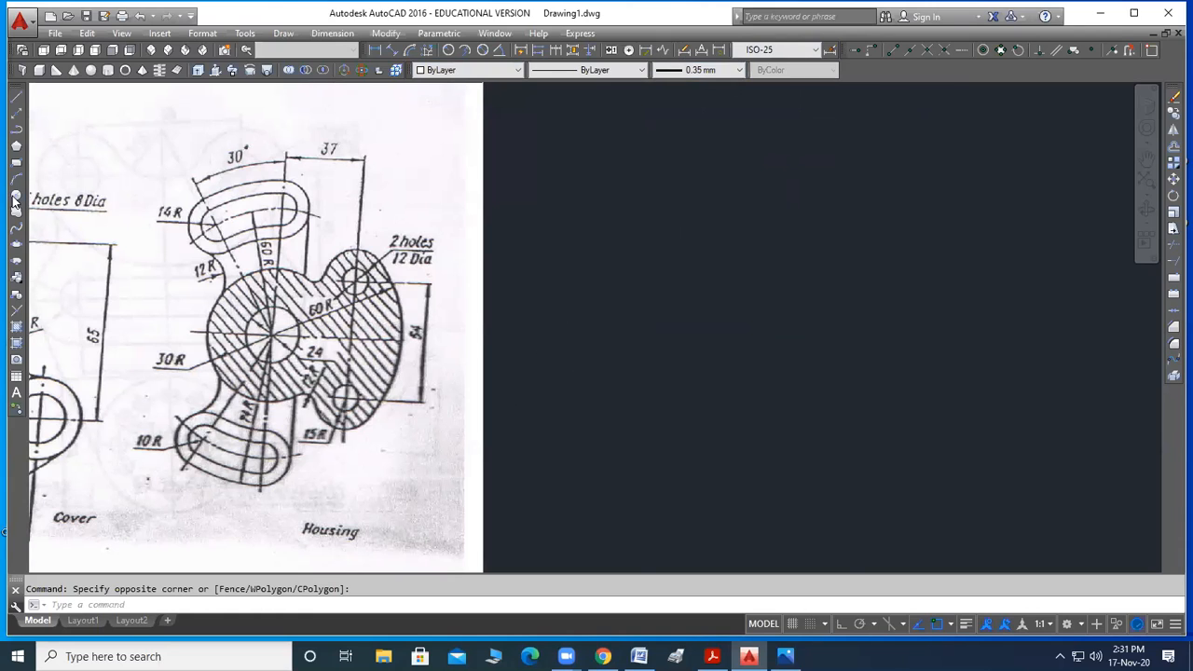
# Turn on Ortho mode and draw a horizontal construction line through the empty area beside the housing reference image
pyautogui.click(16, 112)
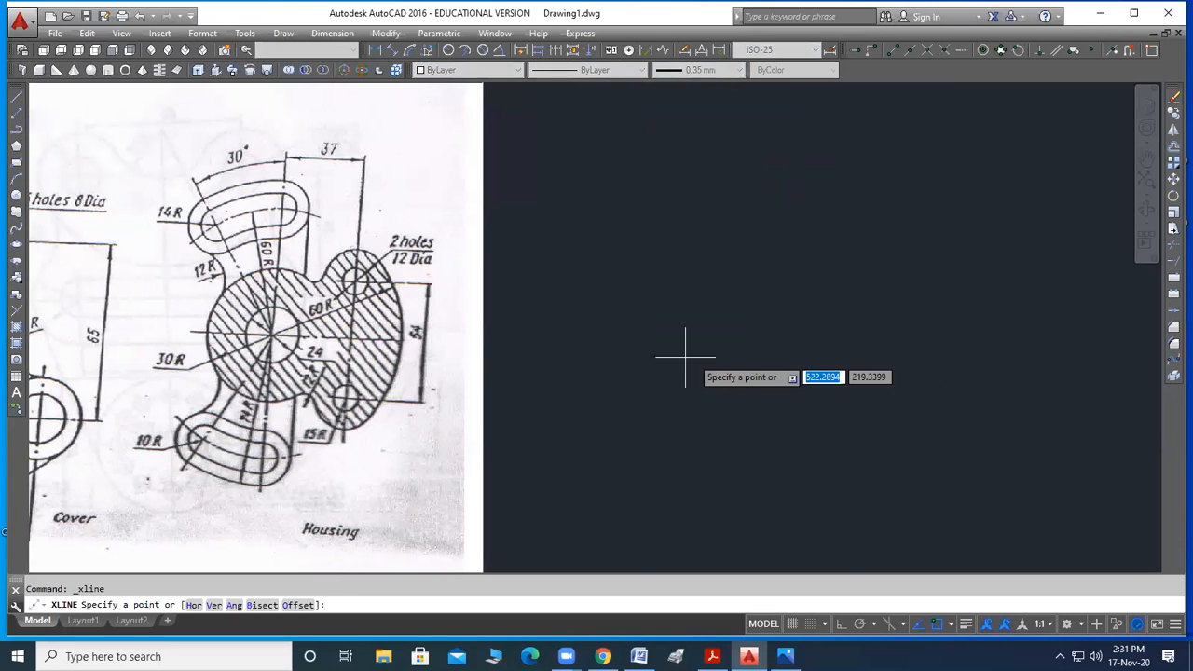
pyautogui.click(638, 343)
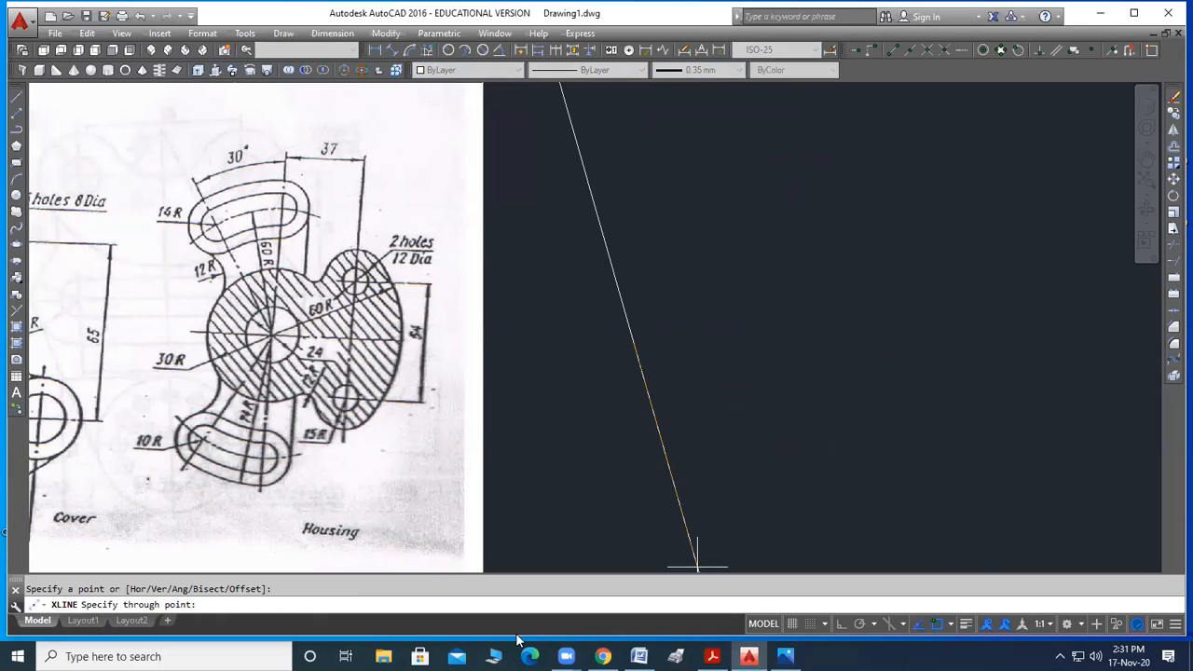
pyautogui.click(841, 624)
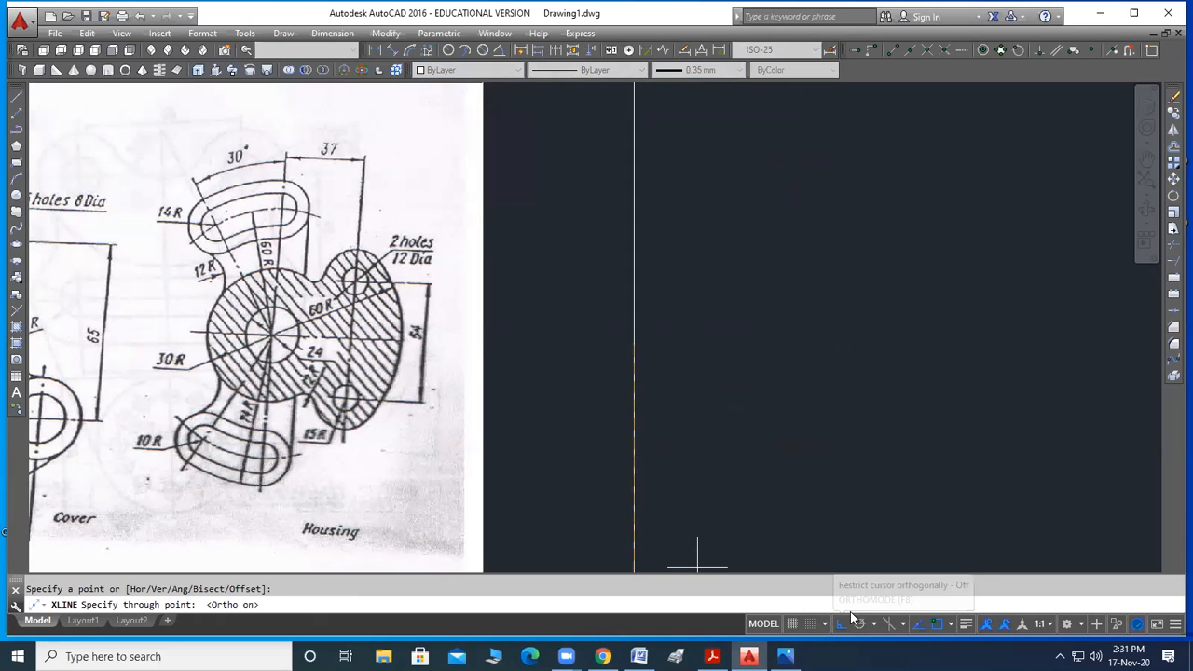
pyautogui.click(1001, 338)
pyautogui.press('Return')
# Draw a vertical construction line crossing the horizontal one beside the reference image, and turn on lineweight display
pyautogui.press('Return')
pyautogui.click(811, 497)
pyautogui.click(828, 208)
pyautogui.press('Return')
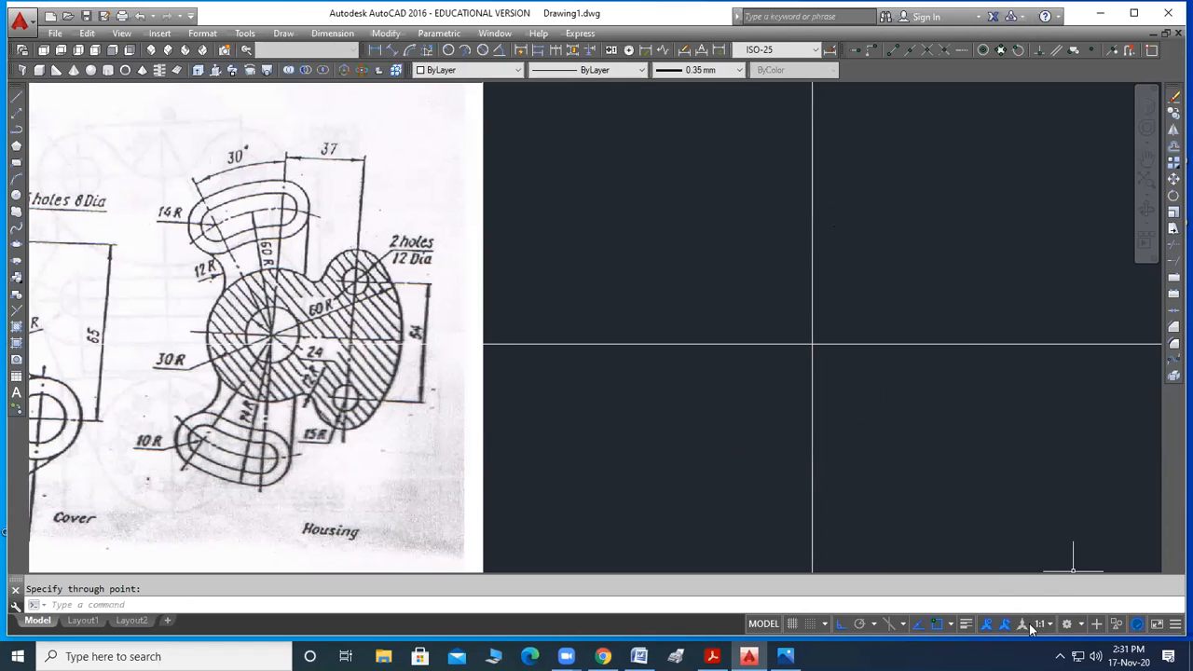
pyautogui.click(966, 624)
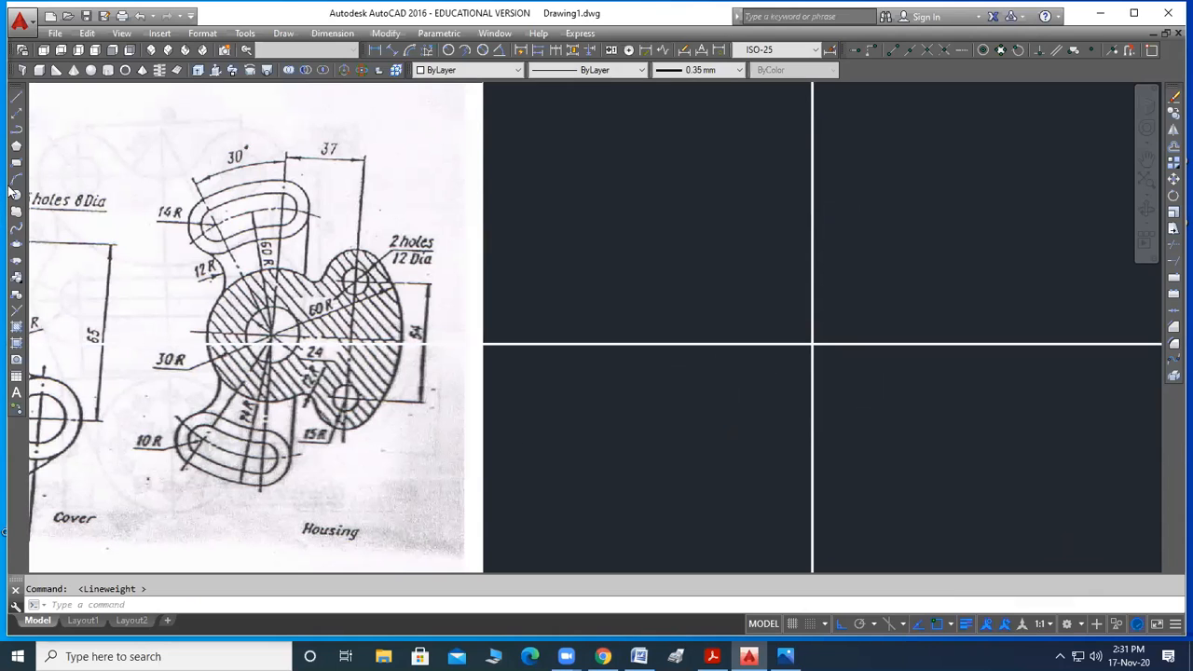
# Draw a circle of diameter 24 centred on the intersection of the two construction lines
pyautogui.click(16, 195)
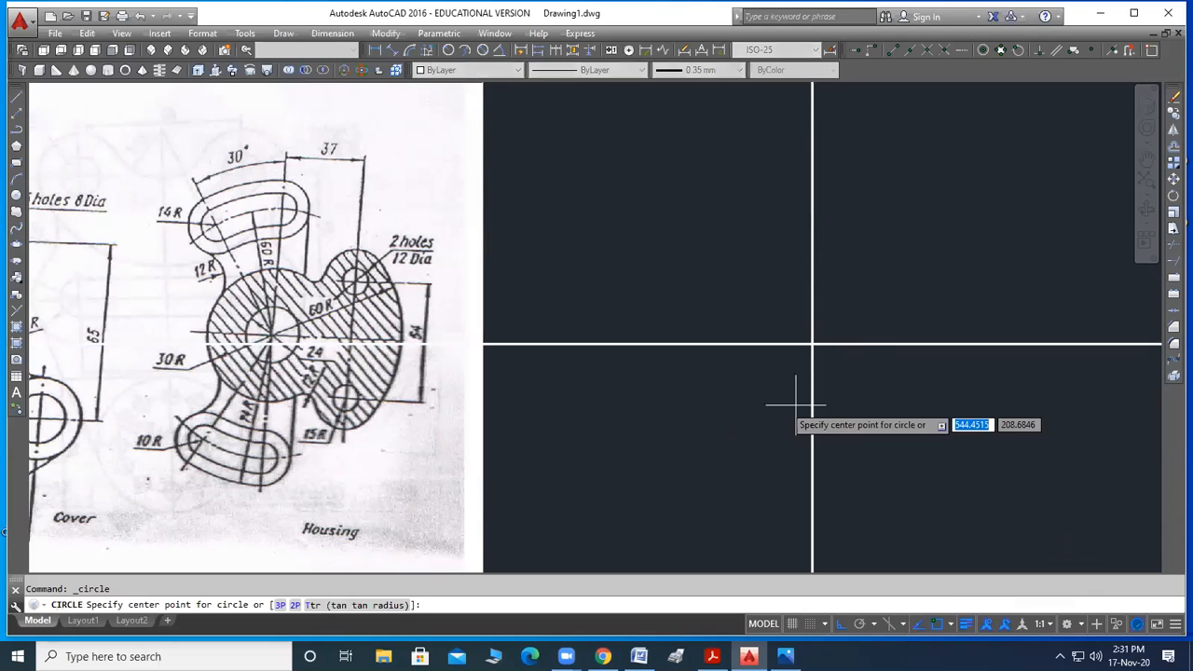
pyautogui.click(813, 344)
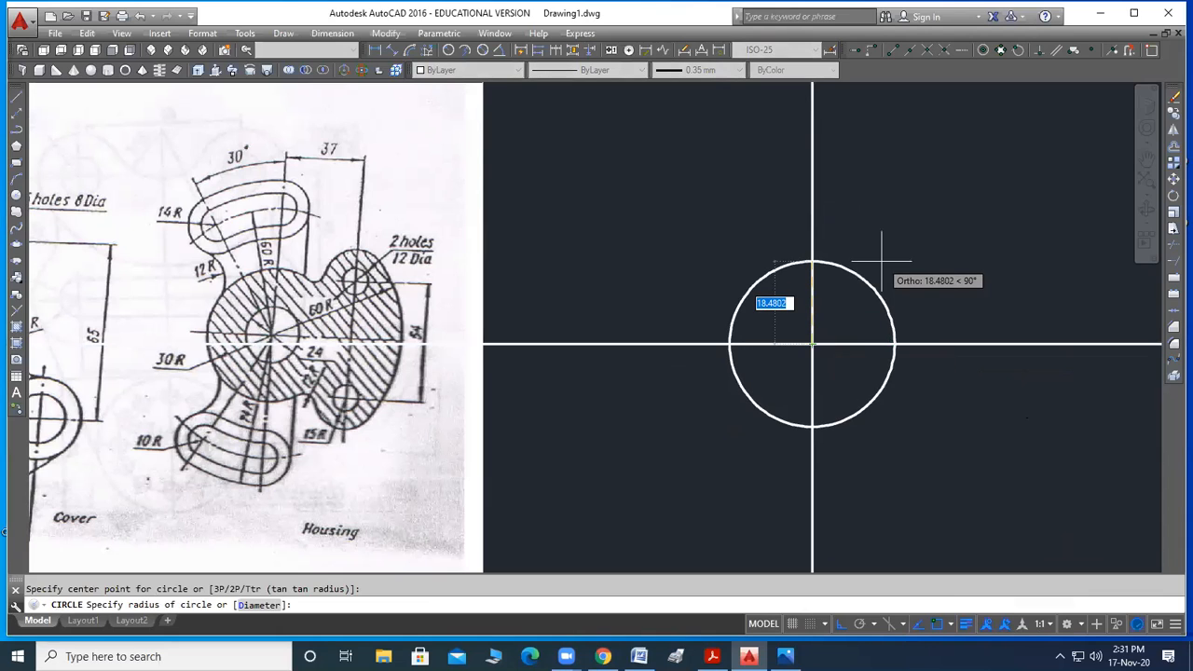
pyautogui.write('d')
pyautogui.press('Return')
pyautogui.write('24')
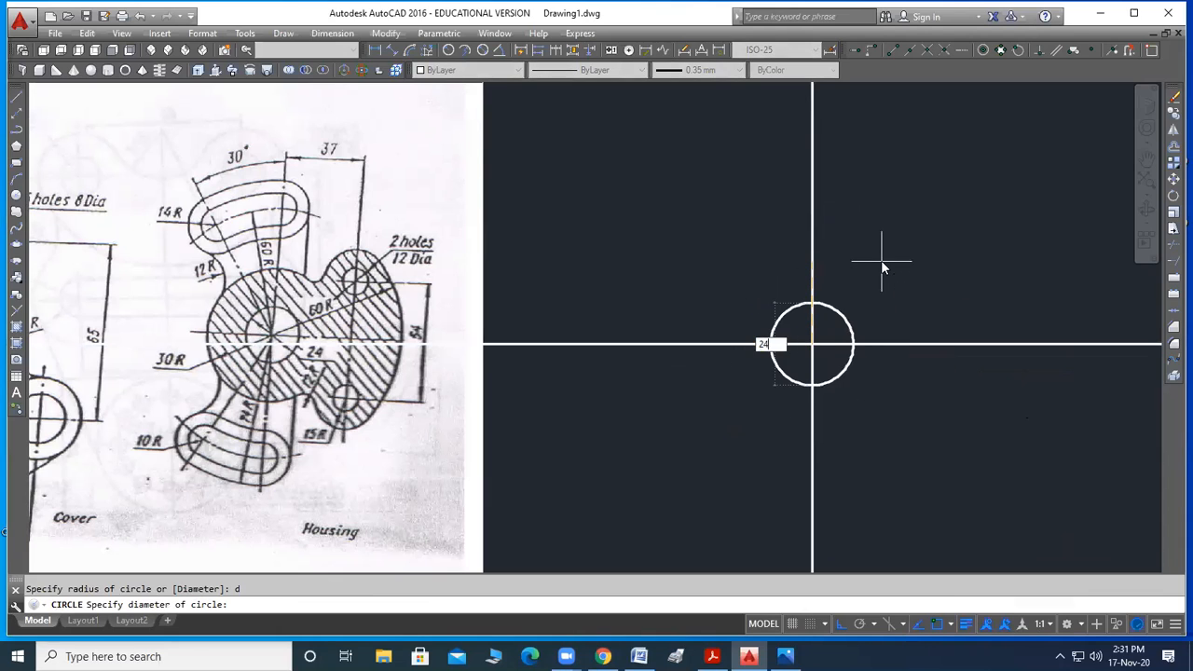
pyautogui.press('Return')
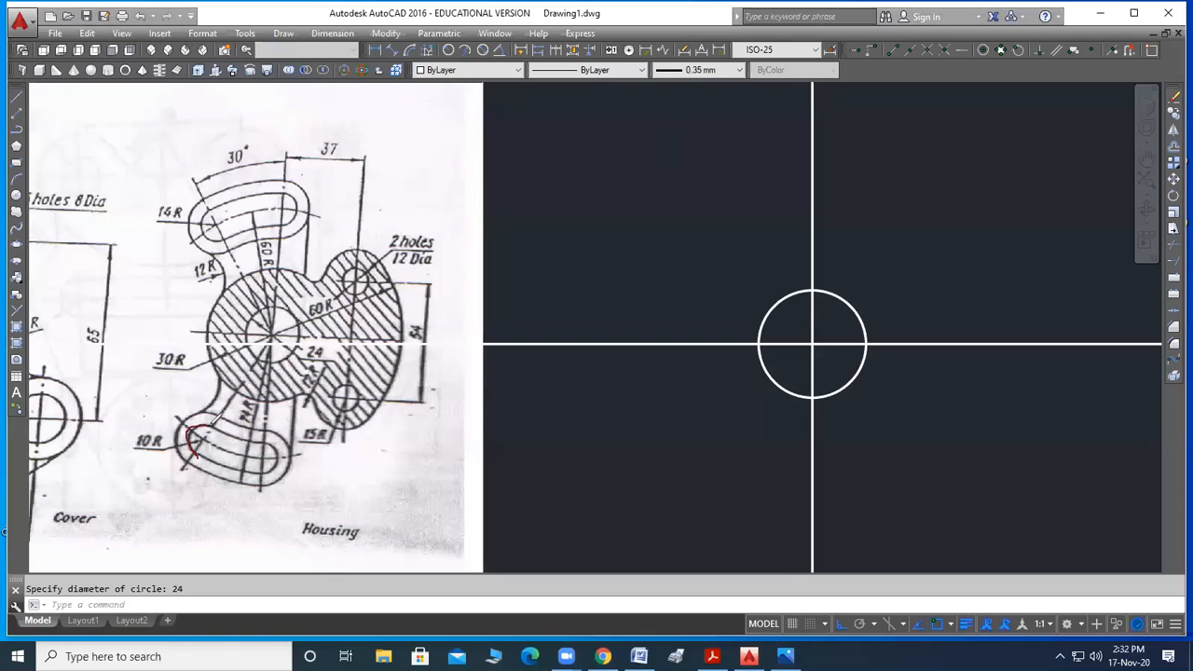
pyautogui.moveTo(176, 423)
pyautogui.mouseDown()
pyautogui.moveTo(140, 425)
pyautogui.moveTo(147, 454)
pyautogui.moveTo(173, 436)
pyautogui.mouseUp()
pyautogui.moveTo(222, 425)
pyautogui.mouseDown()
pyautogui.moveTo(202, 440)
pyautogui.moveTo(183, 430)
pyautogui.moveTo(185, 467)
pyautogui.mouseUp()
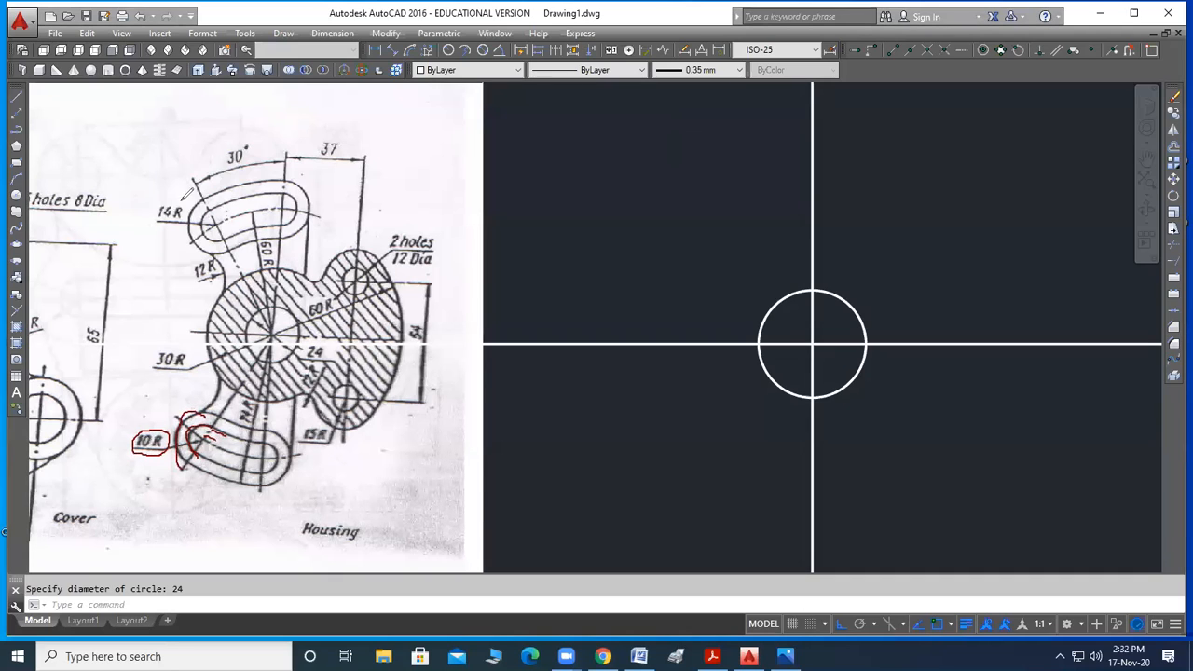
pyautogui.moveTo(167, 231)
pyautogui.mouseDown()
pyautogui.moveTo(179, 199)
pyautogui.moveTo(171, 236)
pyautogui.moveTo(235, 244)
pyautogui.mouseUp()
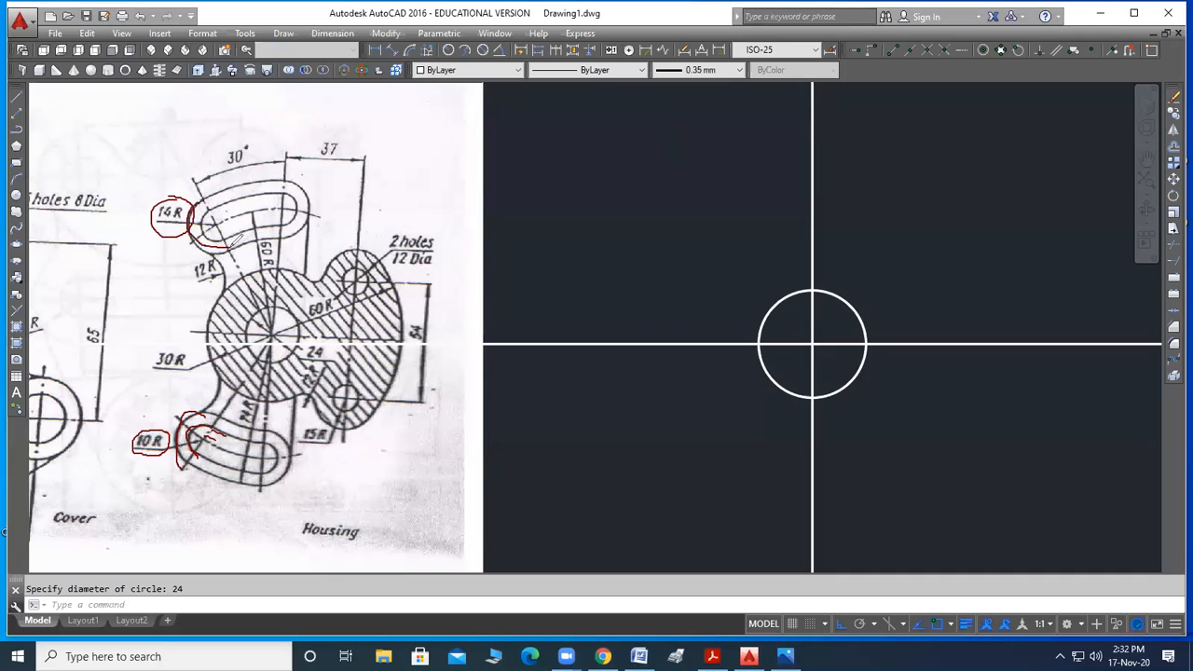
pyautogui.moveTo(224, 192)
pyautogui.mouseDown()
pyautogui.moveTo(250, 218)
pyautogui.moveTo(240, 244)
pyautogui.moveTo(205, 237)
pyautogui.moveTo(198, 199)
pyautogui.moveTo(231, 214)
pyautogui.moveTo(236, 235)
pyautogui.moveTo(195, 233)
pyautogui.mouseUp()
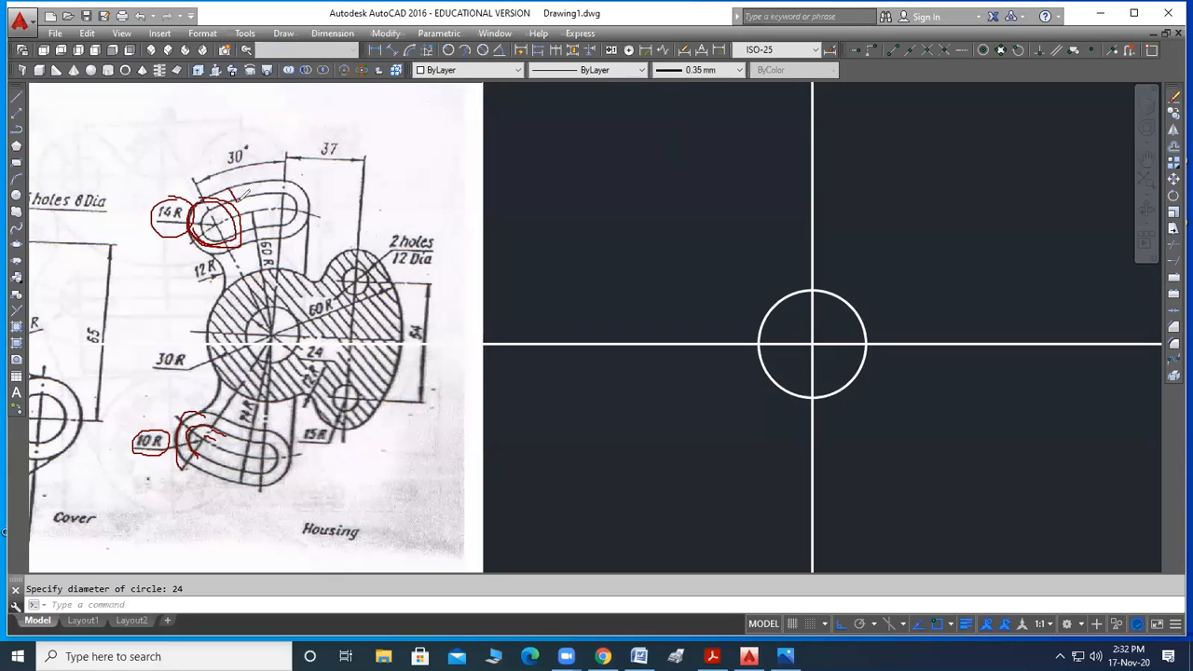
pyautogui.moveTo(235, 192); pyautogui.dragTo(255, 184)
pyautogui.hotkey('ctrl', 'z')
pyautogui.hotkey('ctrl', 'z')
pyautogui.hotkey('ctrl', 'z')
pyautogui.hotkey('ctrl', 'z')
pyautogui.hotkey('ctrl', 'z')
pyautogui.hotkey('ctrl', 'z')
pyautogui.hotkey('ctrl', 'z')
pyautogui.hotkey('ctrl', 'z')
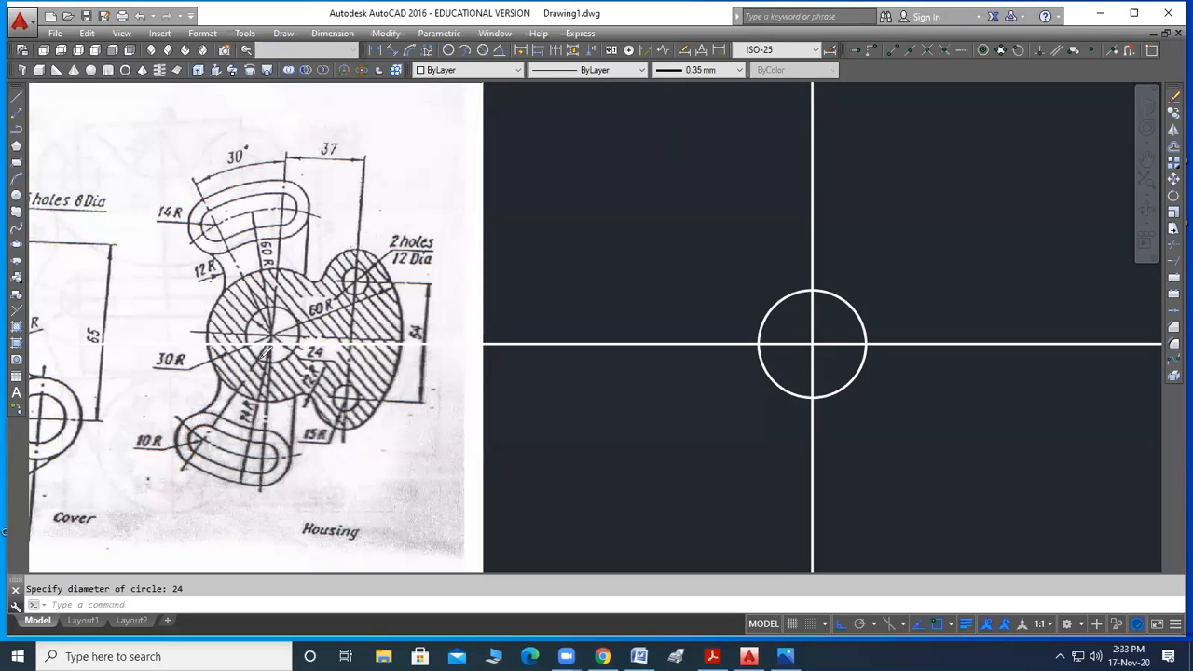
pyautogui.moveTo(259, 341)
pyautogui.mouseDown()
pyautogui.moveTo(402, 289)
pyautogui.moveTo(300, 304)
pyautogui.moveTo(334, 319)
pyautogui.moveTo(334, 285)
pyautogui.moveTo(390, 257)
pyautogui.moveTo(407, 308)
pyautogui.moveTo(369, 406)
pyautogui.moveTo(321, 418)
pyautogui.moveTo(346, 421)
pyautogui.moveTo(325, 435)
pyautogui.mouseUp()
pyautogui.moveTo(333, 244)
pyautogui.mouseDown()
pyautogui.moveTo(369, 264)
pyautogui.moveTo(340, 279)
pyautogui.moveTo(335, 242)
pyautogui.moveTo(242, 363)
pyautogui.mouseUp()
pyautogui.moveTo(248, 280)
pyautogui.mouseDown()
pyautogui.moveTo(317, 443)
pyautogui.moveTo(371, 410)
pyautogui.mouseUp()
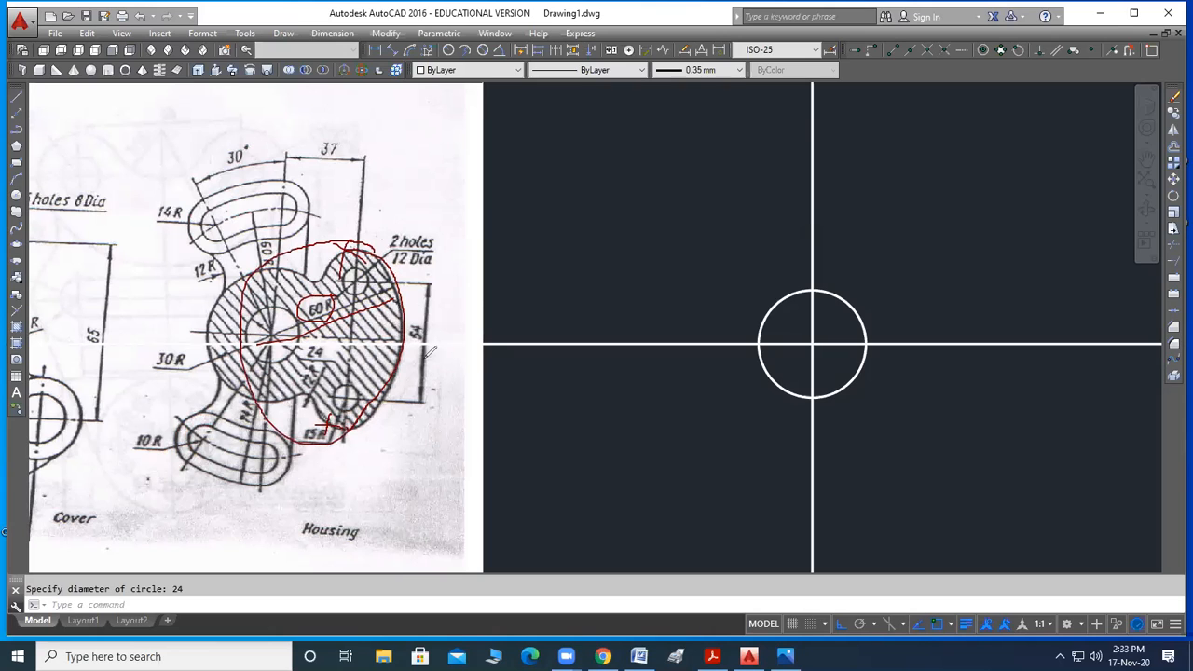
pyautogui.hotkey('ctrl', 'z')
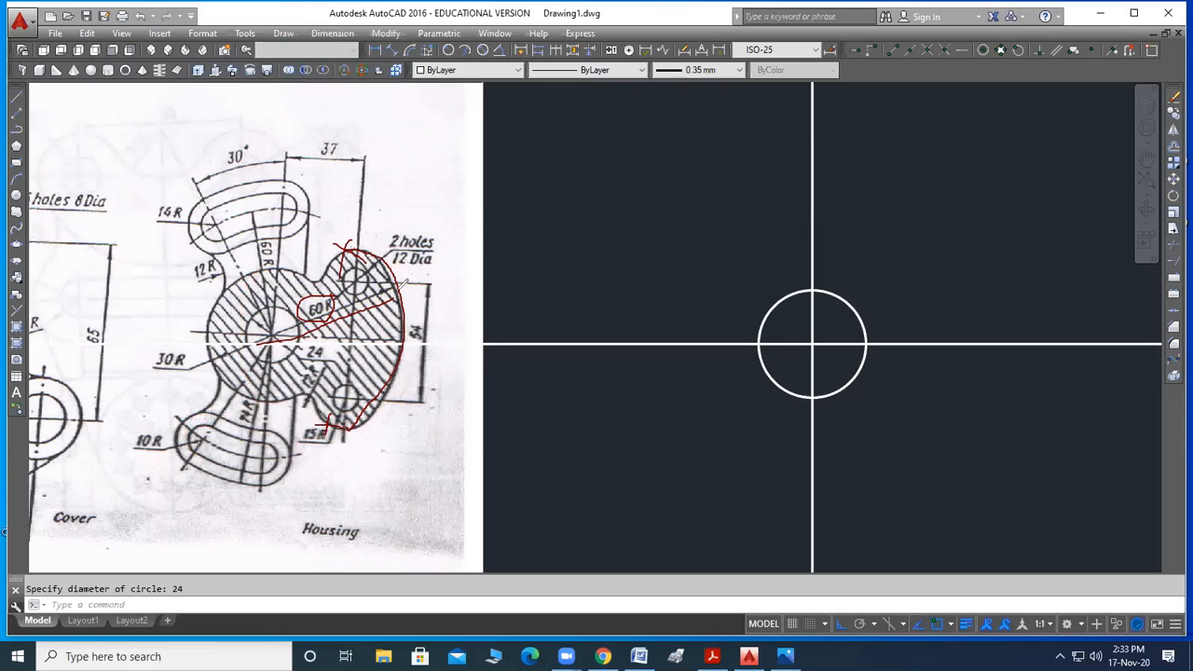
pyautogui.press('Escape')
pyautogui.moveTo(277, 300)
pyautogui.mouseDown()
pyautogui.moveTo(251, 336)
pyautogui.moveTo(270, 364)
pyautogui.moveTo(302, 309)
pyautogui.moveTo(280, 303)
pyautogui.moveTo(322, 363)
pyautogui.moveTo(331, 337)
pyautogui.moveTo(312, 332)
pyautogui.mouseUp()
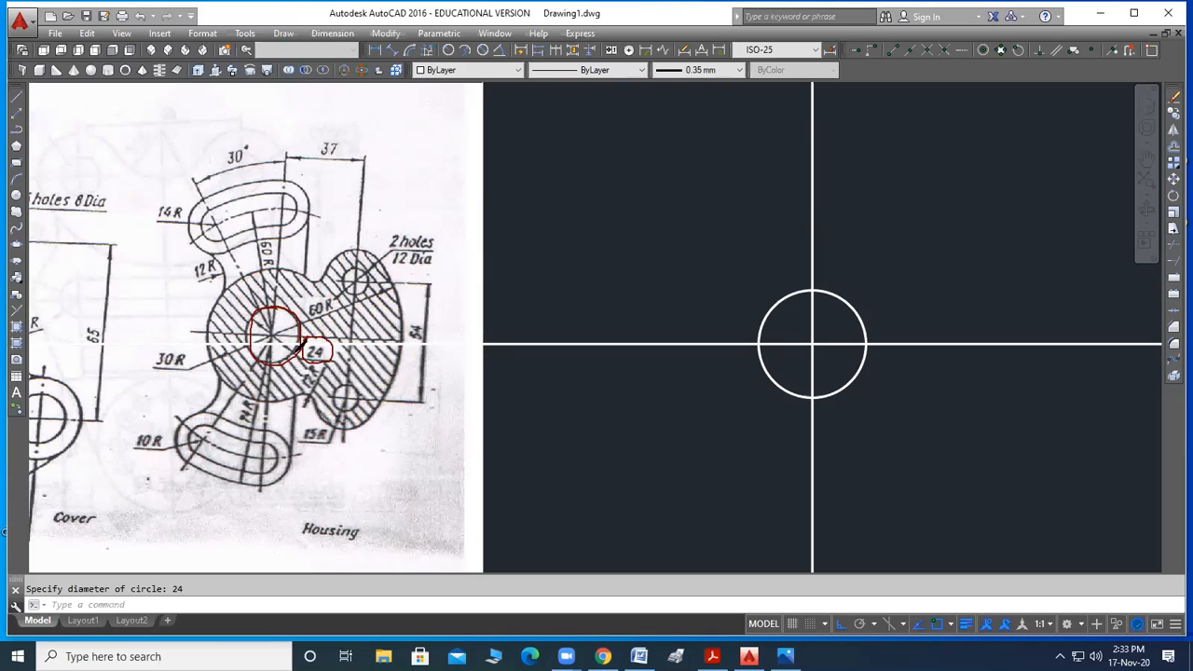
pyautogui.moveTo(339, 385); pyautogui.dragTo(345, 402)
pyautogui.moveTo(435, 223)
pyautogui.mouseDown()
pyautogui.moveTo(415, 220)
pyautogui.moveTo(387, 253)
pyautogui.moveTo(435, 272)
pyautogui.moveTo(438, 213)
pyautogui.mouseUp()
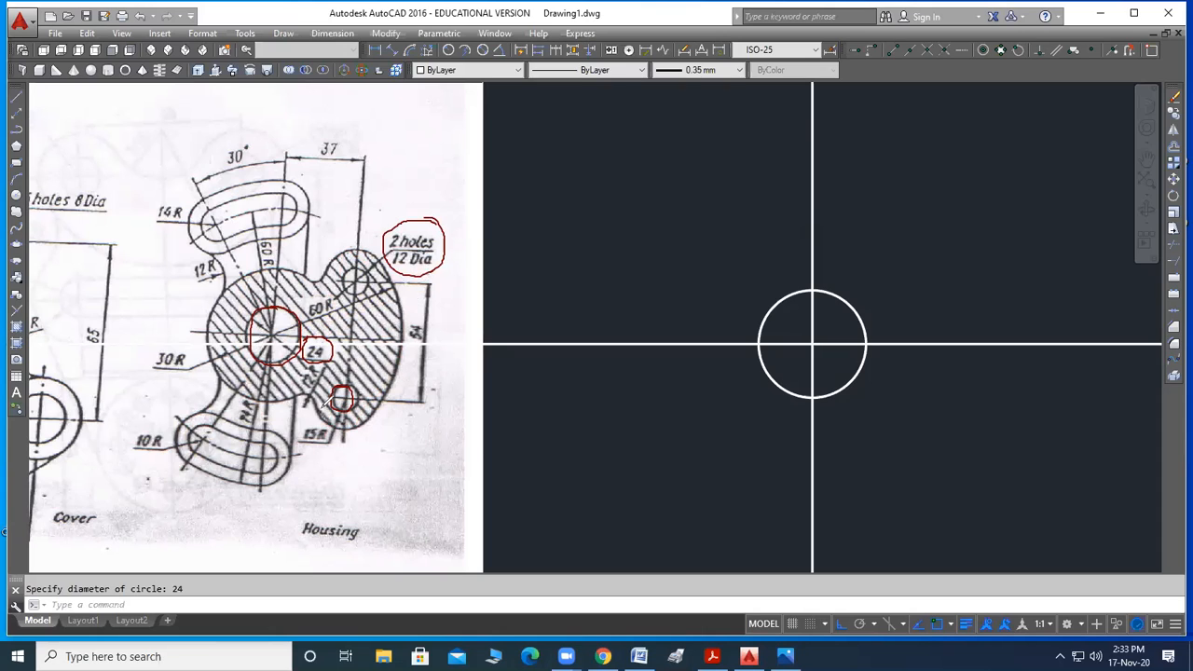
pyautogui.moveTo(194, 333)
pyautogui.mouseDown()
pyautogui.moveTo(147, 352)
pyautogui.moveTo(203, 365)
pyautogui.moveTo(181, 332)
pyautogui.mouseUp()
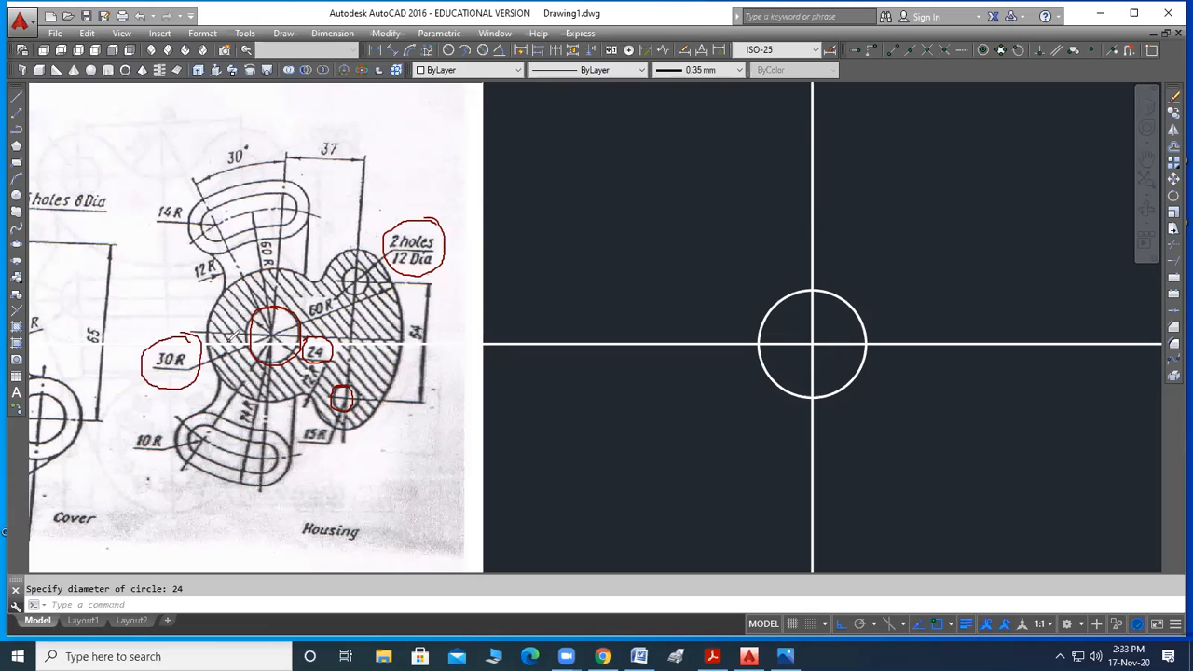
pyautogui.hotkey('ctrl', 'z')
pyautogui.hotkey('ctrl', 'z')
pyautogui.hotkey('ctrl', 'z')
pyautogui.hotkey('ctrl', 'z')
pyautogui.hotkey('ctrl', 'z')
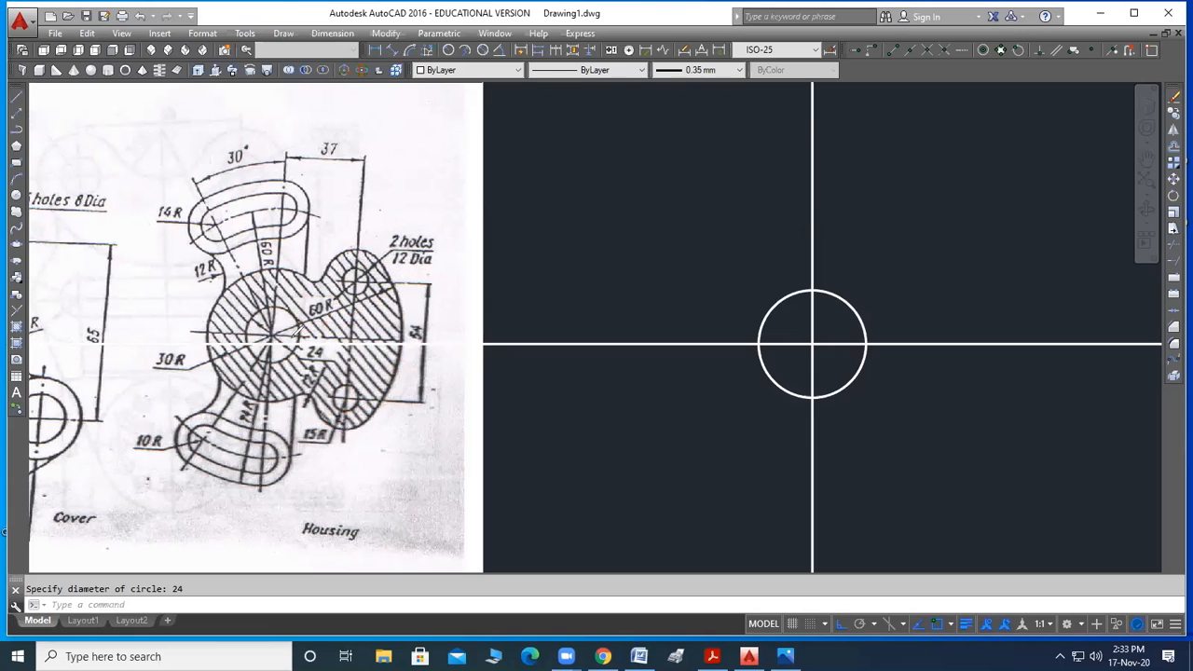
pyautogui.moveTo(272, 306)
pyautogui.mouseDown()
pyautogui.moveTo(240, 315)
pyautogui.moveTo(290, 358)
pyautogui.moveTo(303, 318)
pyautogui.moveTo(271, 307)
pyautogui.mouseUp()
pyautogui.moveTo(272, 265)
pyautogui.mouseDown()
pyautogui.moveTo(211, 304)
pyautogui.moveTo(206, 360)
pyautogui.moveTo(295, 391)
pyautogui.moveTo(324, 378)
pyautogui.mouseUp()
pyautogui.moveTo(346, 329)
pyautogui.mouseDown()
pyautogui.moveTo(343, 296)
pyautogui.moveTo(309, 273)
pyautogui.mouseUp()
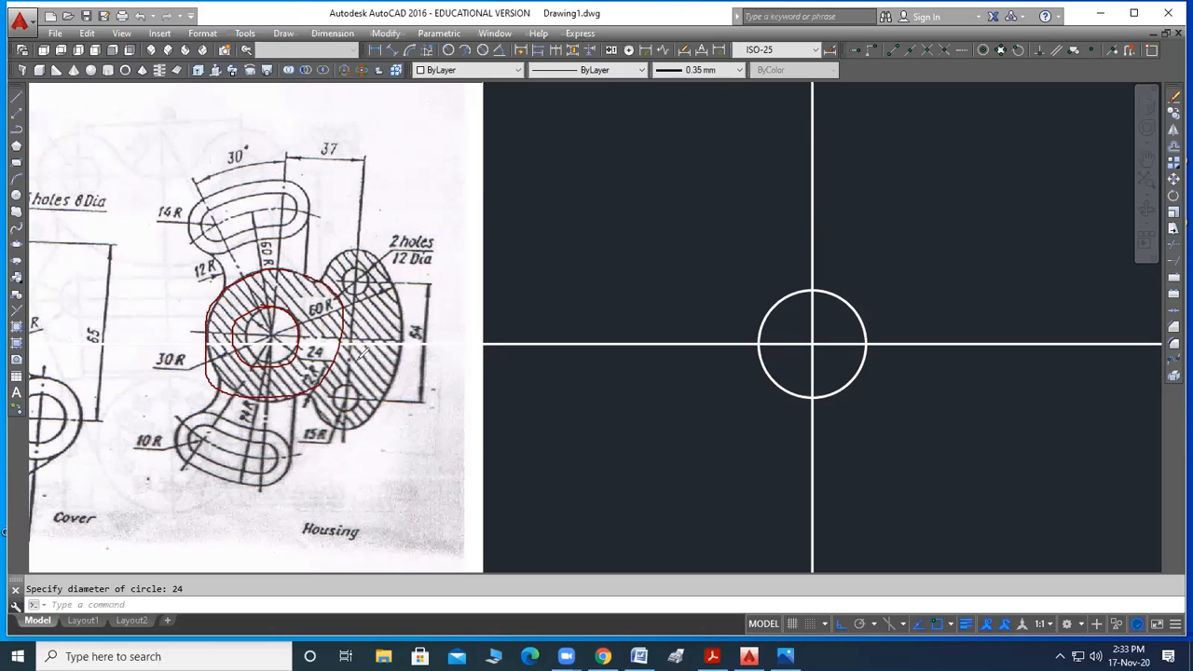
pyautogui.moveTo(198, 341)
pyautogui.mouseDown()
pyautogui.moveTo(157, 342)
pyautogui.moveTo(185, 379)
pyautogui.moveTo(199, 337)
pyautogui.moveTo(211, 361)
pyautogui.moveTo(236, 352)
pyautogui.mouseUp()
pyautogui.hotkey('ctrl', 'z')
pyautogui.hotkey('ctrl', 'z')
pyautogui.hotkey('ctrl', 'z')
pyautogui.hotkey('ctrl', 'z')
pyautogui.hotkey('ctrl', 'z')
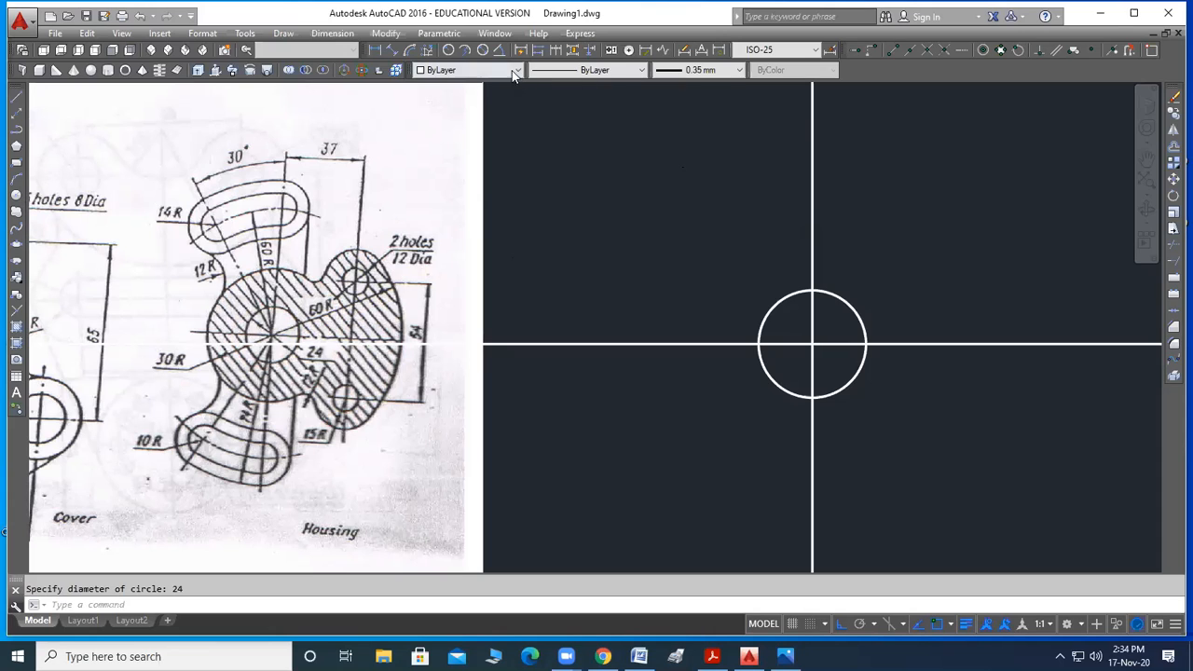
# Set the current object colour to Yellow and draw a circle of radius 30 centred on the intersection of the construction lines
pyautogui.click(515, 71)
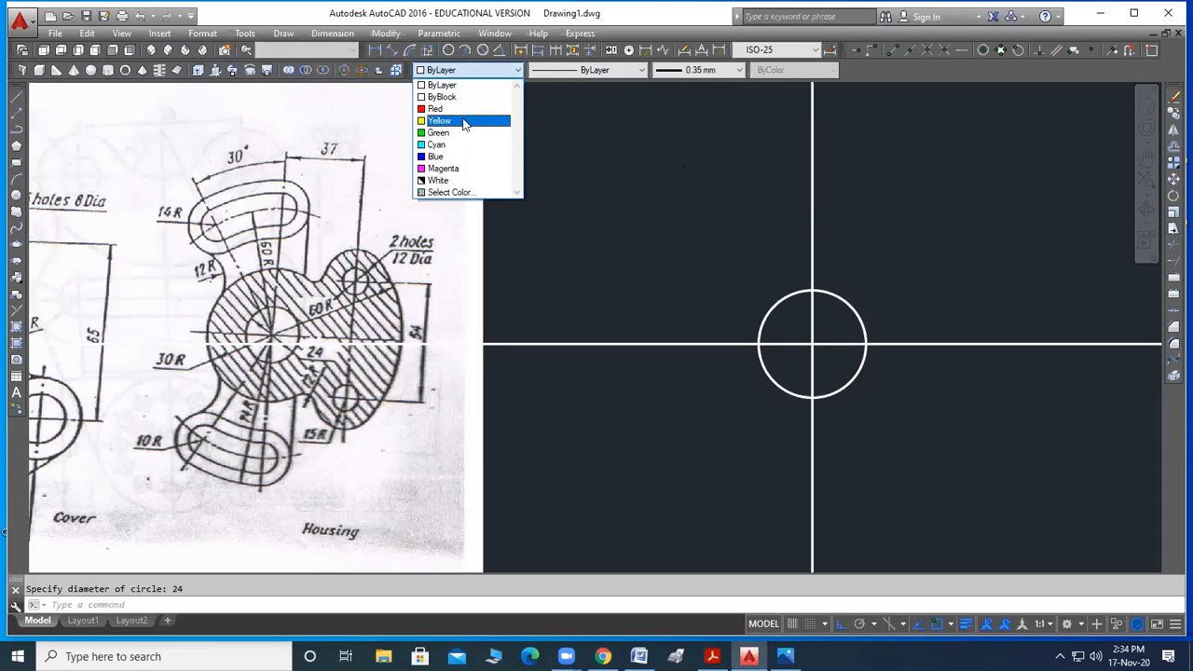
pyautogui.click(464, 121)
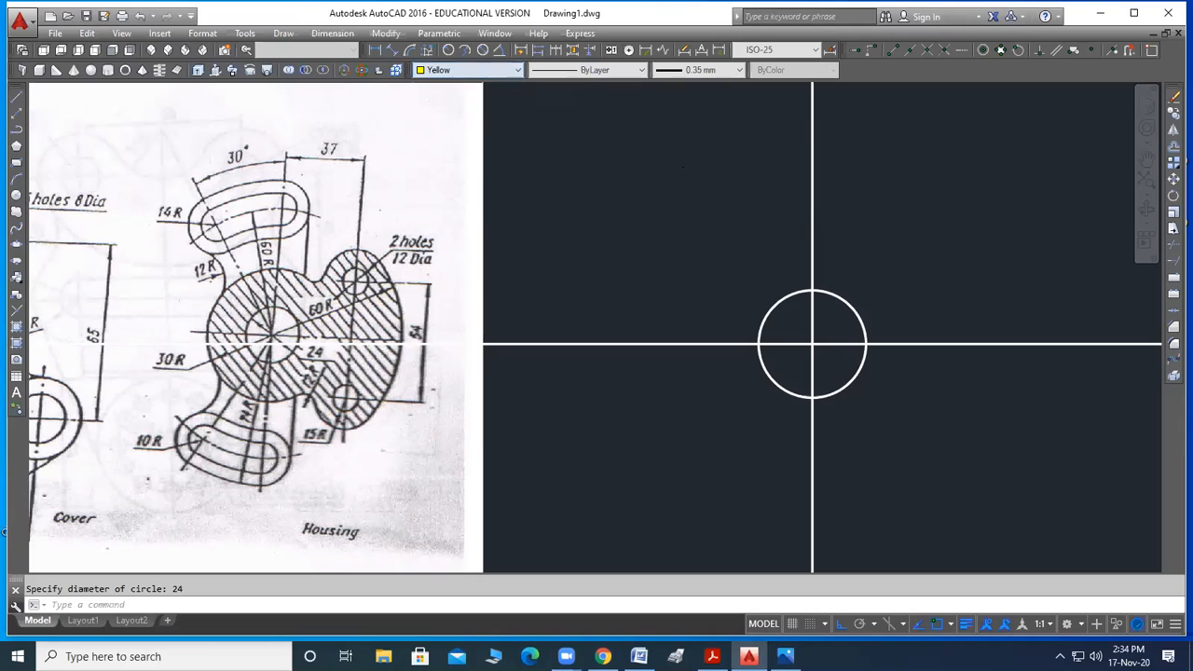
pyautogui.click(17, 199)
pyautogui.click(812, 344)
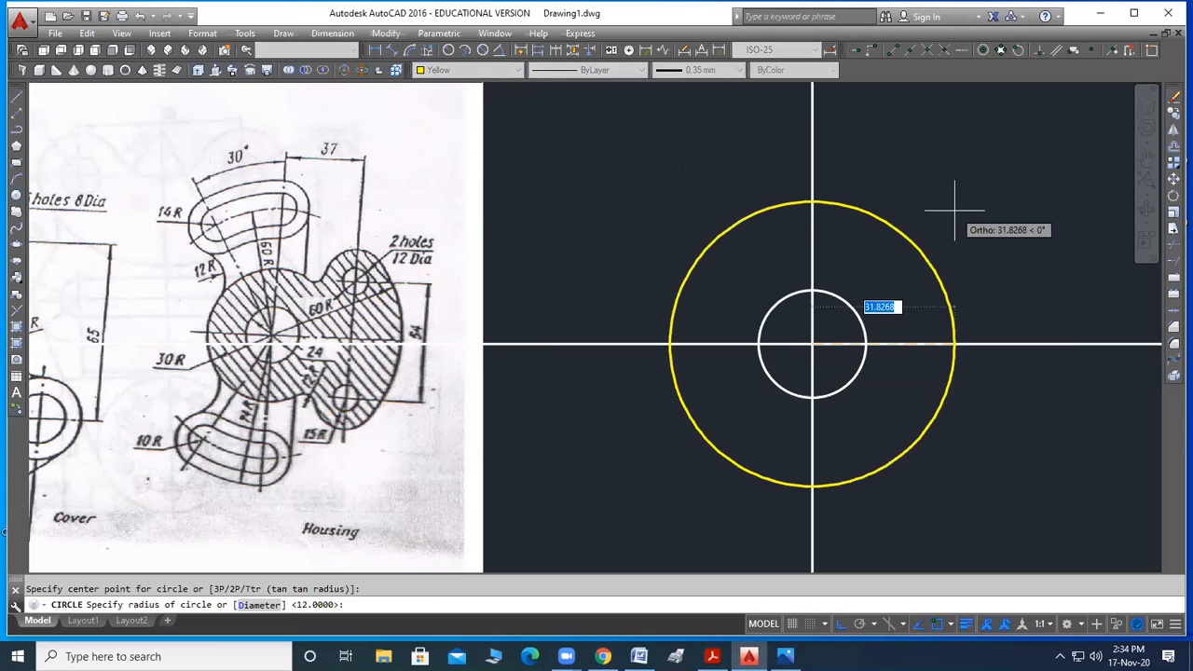
pyautogui.write('r')
pyautogui.press('Return')
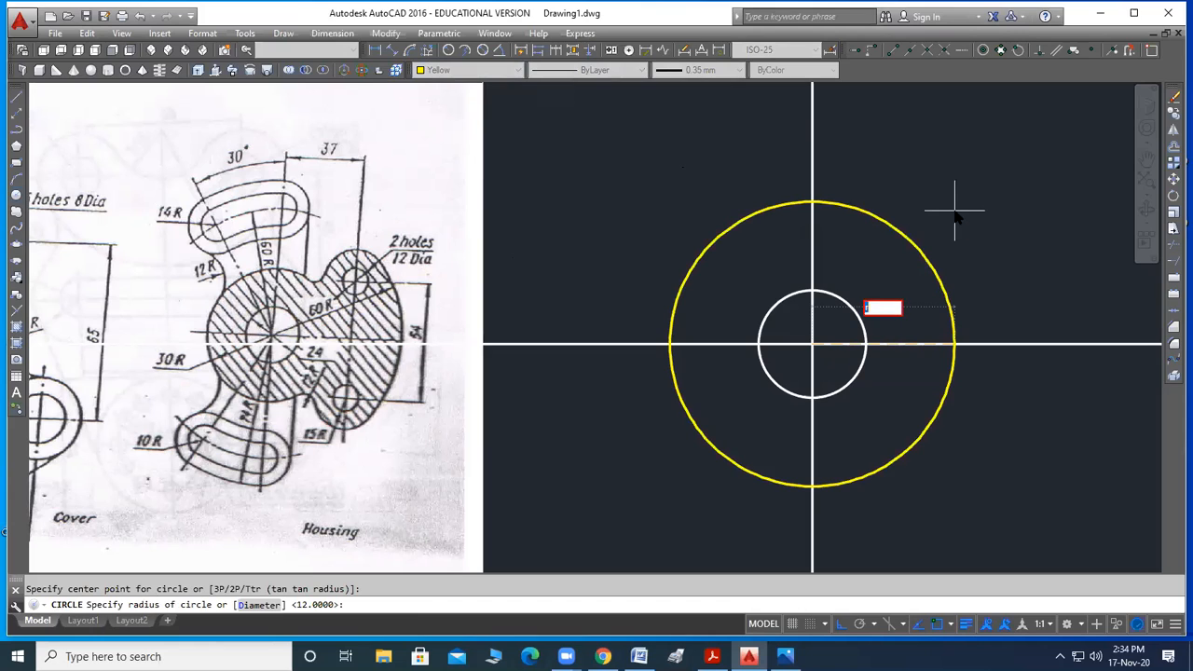
pyautogui.write('30')
pyautogui.press('Return')
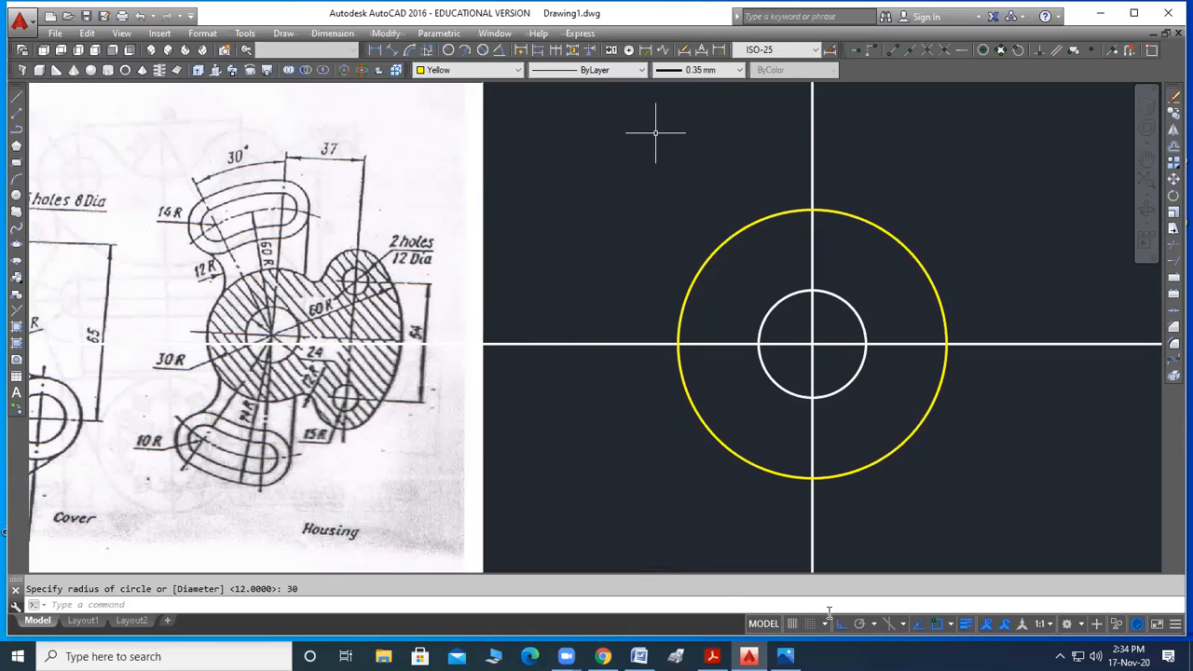
pyautogui.moveTo(337, 147)
pyautogui.mouseDown()
pyautogui.moveTo(258, 146)
pyautogui.moveTo(197, 269)
pyautogui.moveTo(372, 157)
pyautogui.moveTo(228, 155)
pyautogui.mouseUp()
pyautogui.moveTo(213, 399)
pyautogui.mouseDown()
pyautogui.moveTo(170, 461)
pyautogui.moveTo(303, 428)
pyautogui.moveTo(228, 403)
pyautogui.mouseUp()
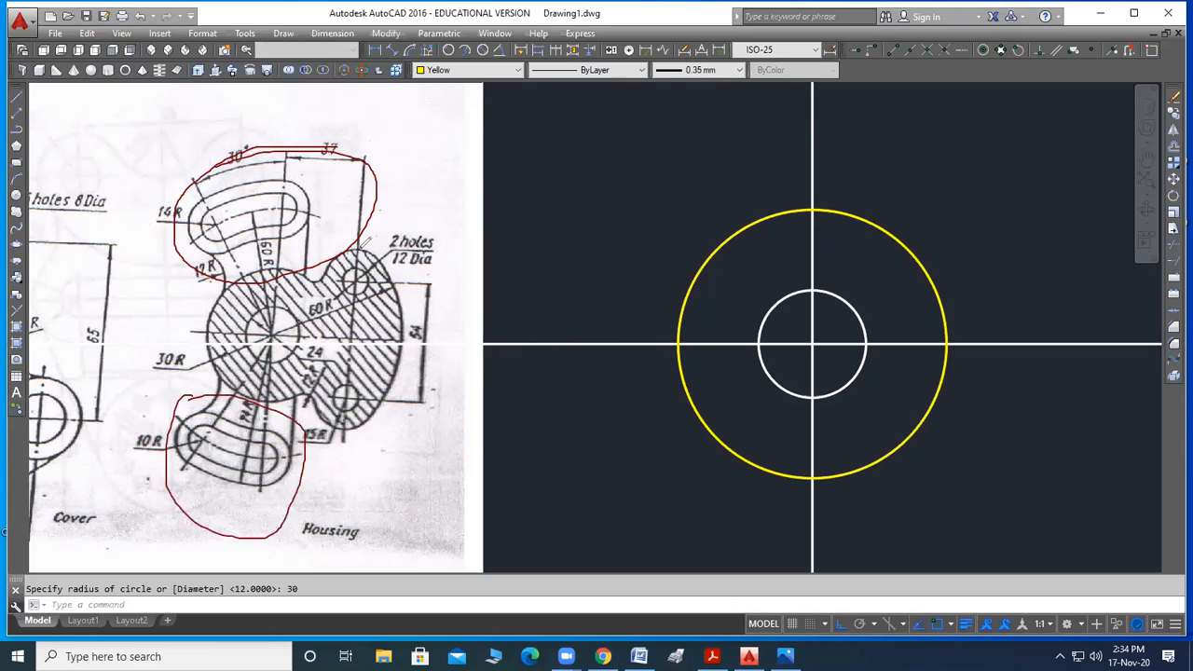
pyautogui.moveTo(378, 221)
pyautogui.mouseDown()
pyautogui.moveTo(310, 438)
pyautogui.moveTo(463, 312)
pyautogui.moveTo(366, 258)
pyautogui.mouseUp()
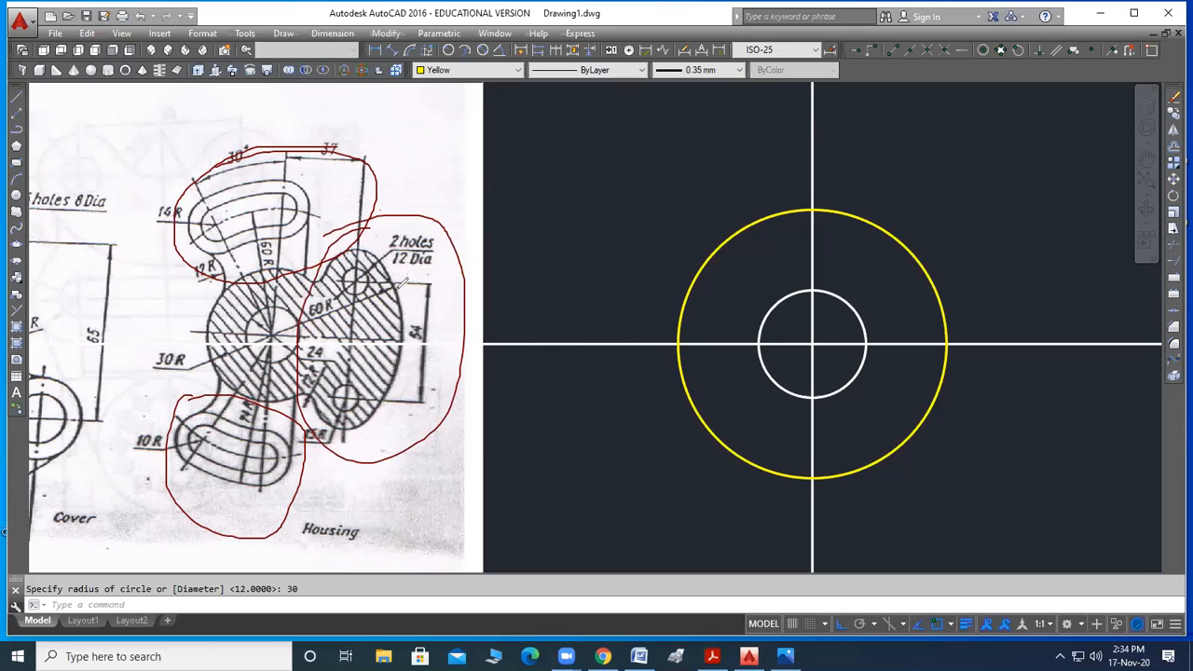
pyautogui.hotkey('ctrl', 'z')
pyautogui.hotkey('ctrl', 'z')
pyautogui.hotkey('ctrl', 'z')
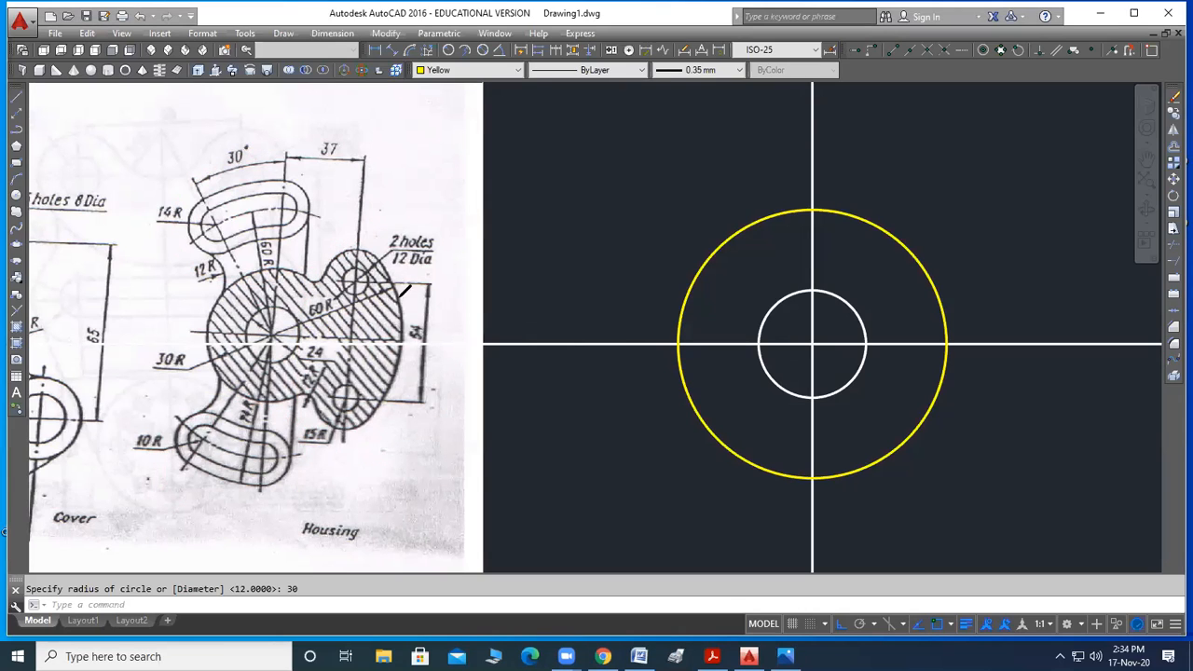
pyautogui.moveTo(395, 223)
pyautogui.mouseDown()
pyautogui.moveTo(307, 266)
pyautogui.moveTo(447, 382)
pyautogui.moveTo(338, 199)
pyautogui.mouseUp()
pyautogui.press('Escape')
# Set the current object colour to Red and draw a circle of radius 60 concentric with the existing circles
pyautogui.click(491, 71)
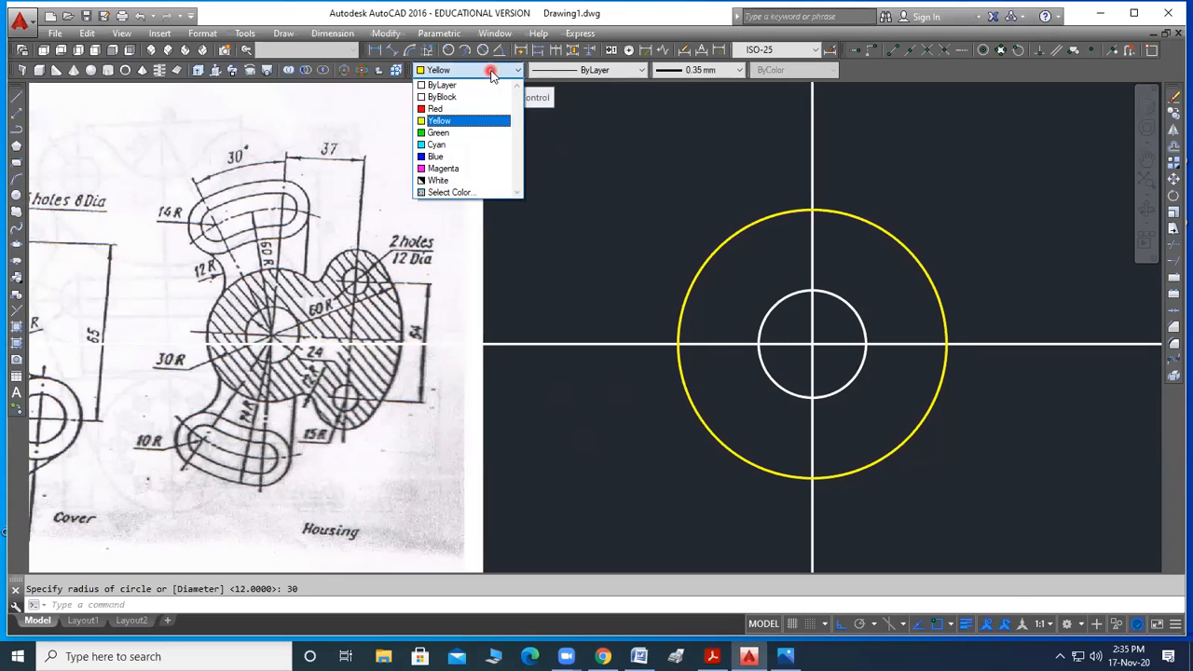
pyautogui.click(457, 109)
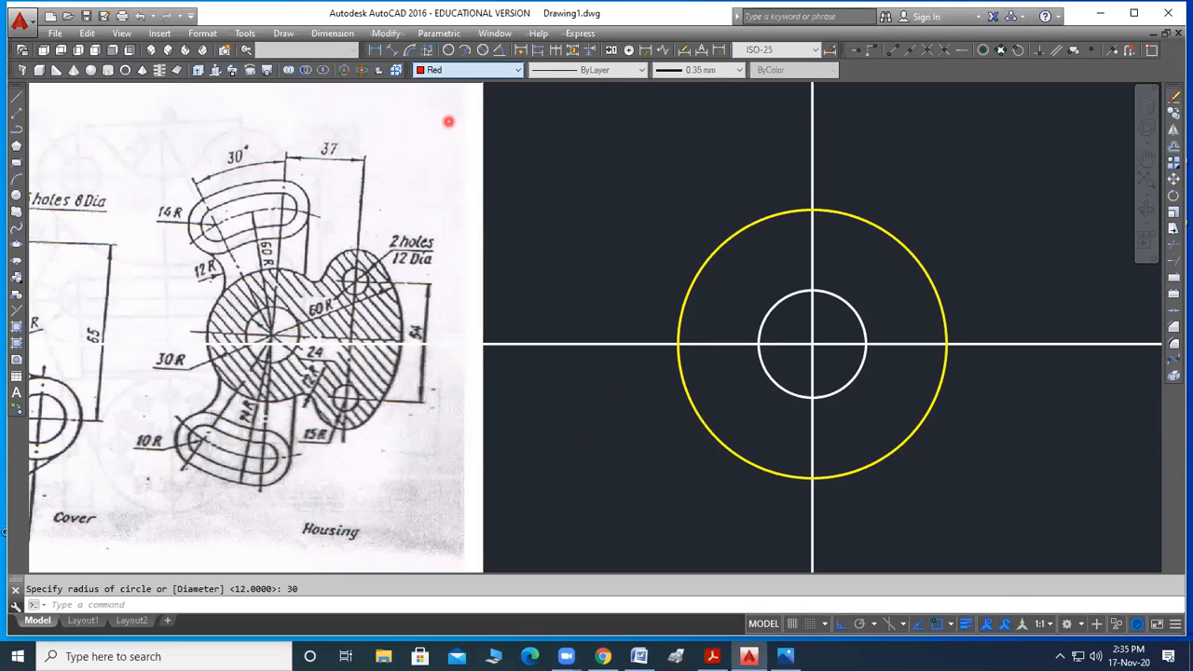
pyautogui.click(16, 199)
pyautogui.click(812, 344)
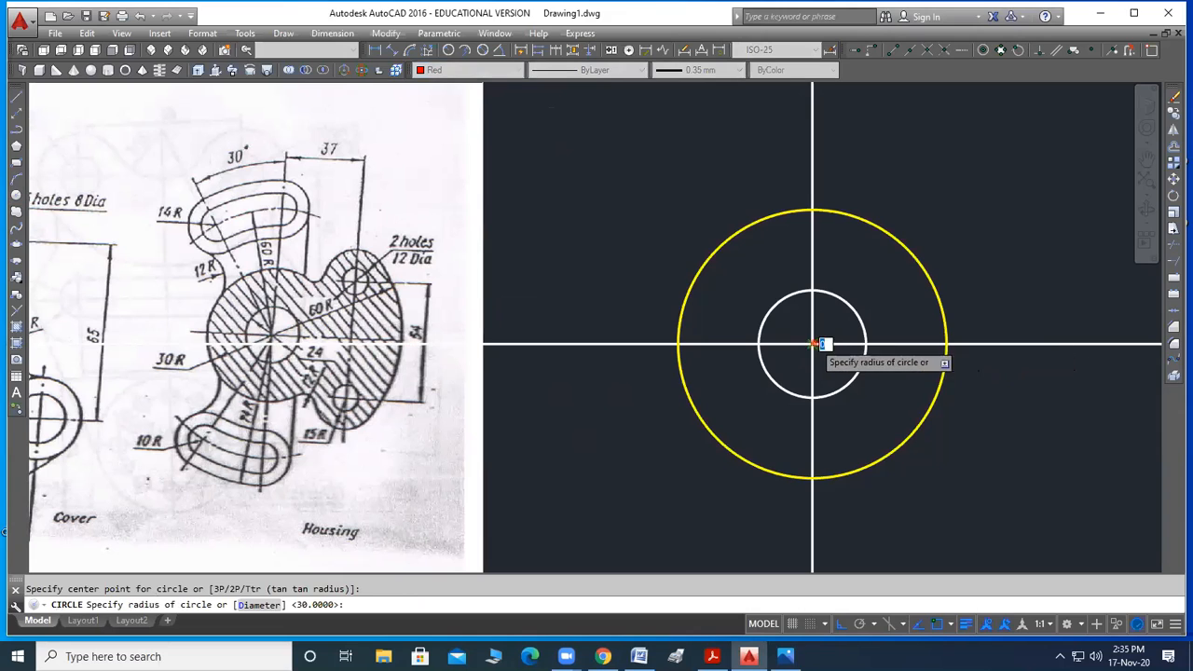
pyautogui.write('60')
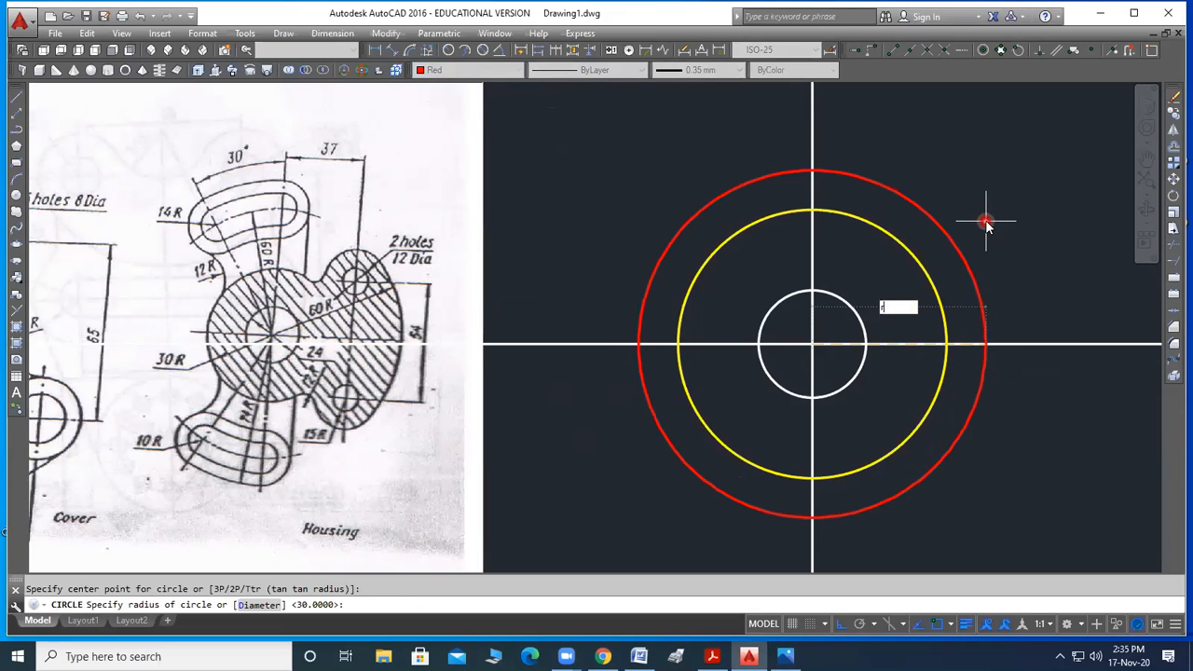
pyautogui.press('Return')
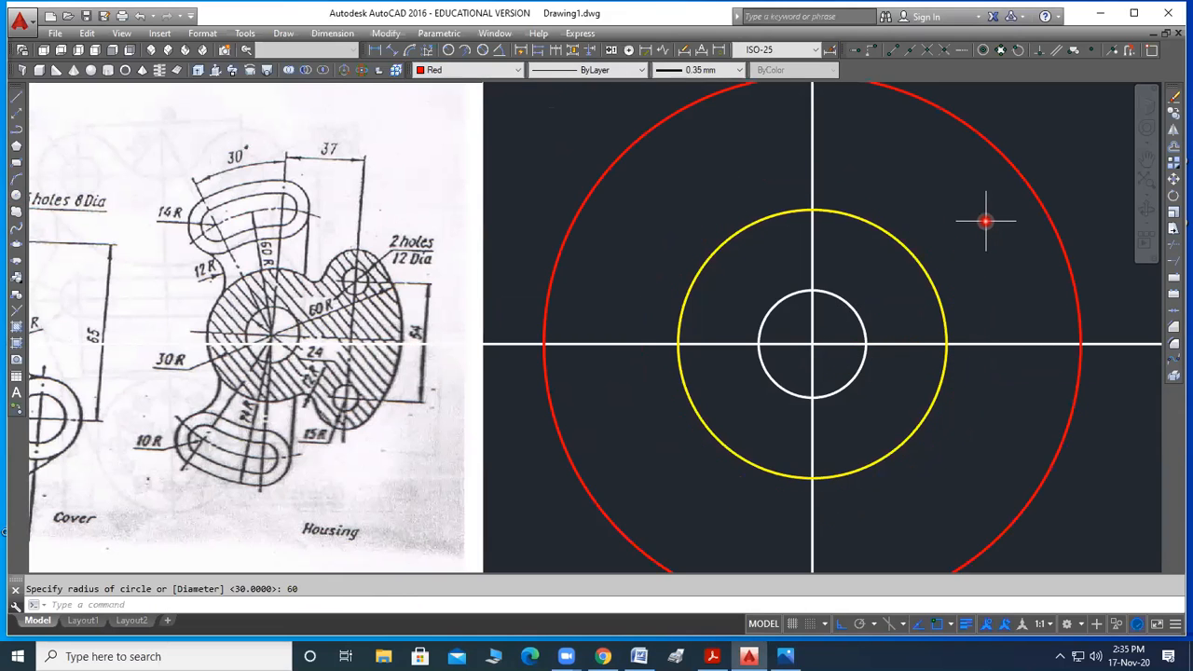
pyautogui.scroll(-2, 773, 284)
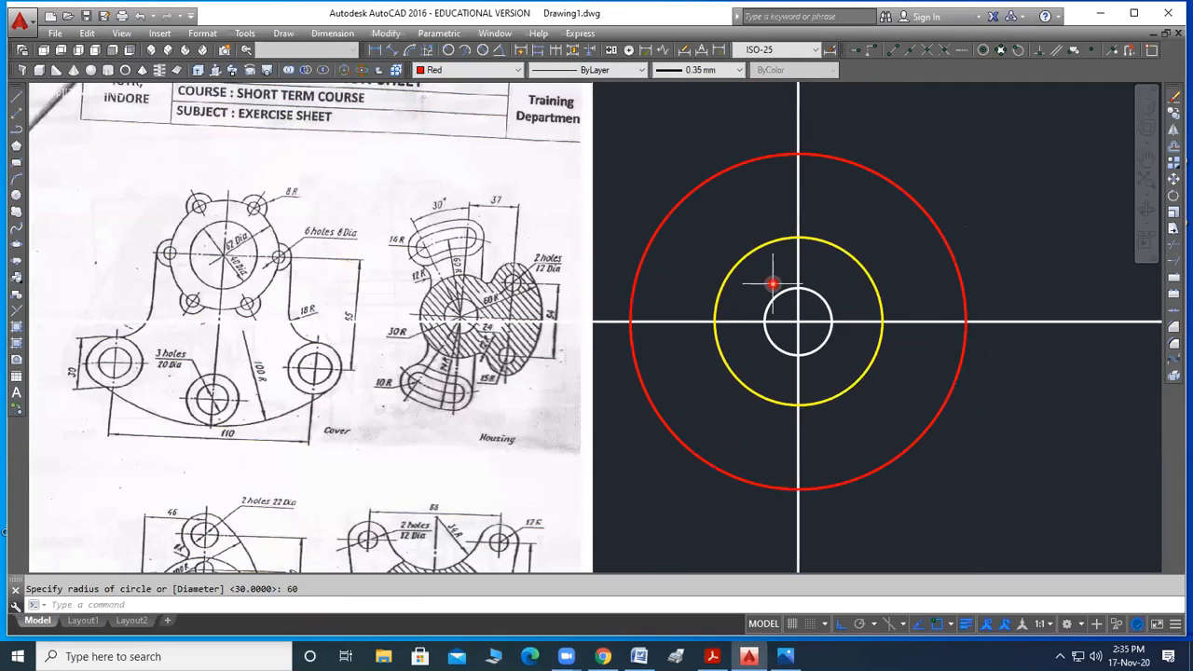
pyautogui.scroll(2, 868, 307)
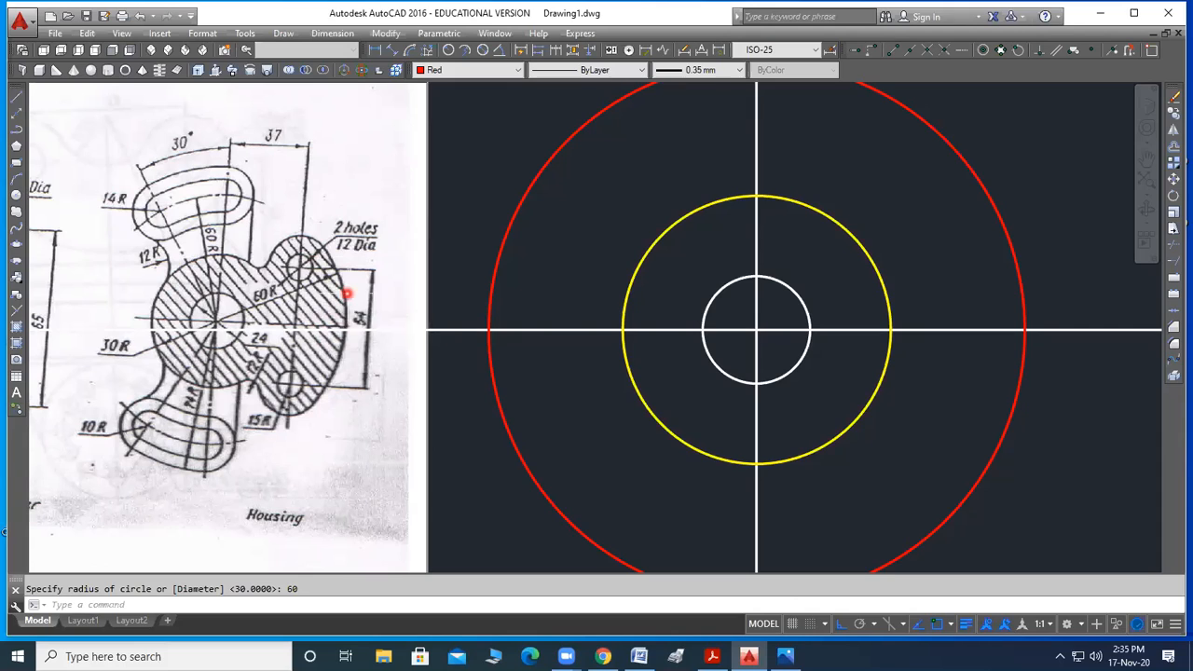
pyautogui.moveTo(296, 263)
pyautogui.mouseDown()
pyautogui.moveTo(281, 280)
pyautogui.moveTo(320, 257)
pyautogui.moveTo(296, 299)
pyautogui.mouseUp()
pyautogui.moveTo(297, 358)
pyautogui.mouseDown()
pyautogui.moveTo(276, 393)
pyautogui.moveTo(319, 373)
pyautogui.moveTo(293, 354)
pyautogui.mouseUp()
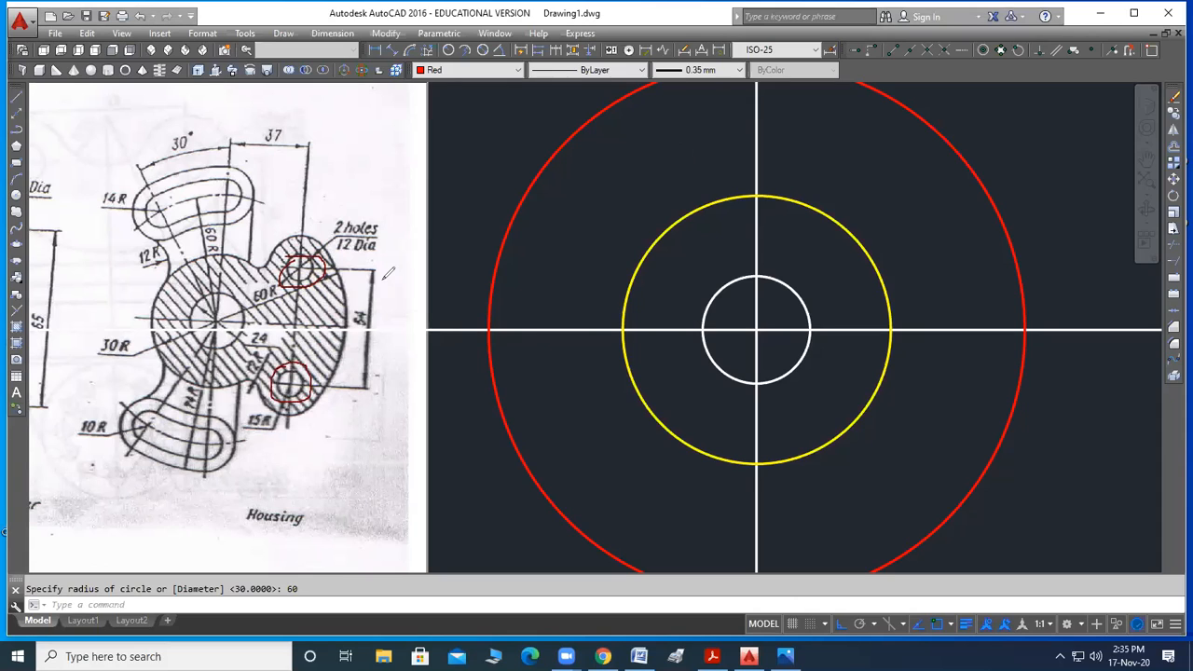
pyautogui.moveTo(212, 303)
pyautogui.mouseDown()
pyautogui.moveTo(209, 345)
pyautogui.moveTo(294, 327)
pyautogui.mouseUp()
pyautogui.moveTo(325, 104)
pyautogui.mouseDown()
pyautogui.moveTo(239, 128)
pyautogui.moveTo(328, 153)
pyautogui.moveTo(282, 107)
pyautogui.moveTo(310, 104)
pyautogui.mouseUp()
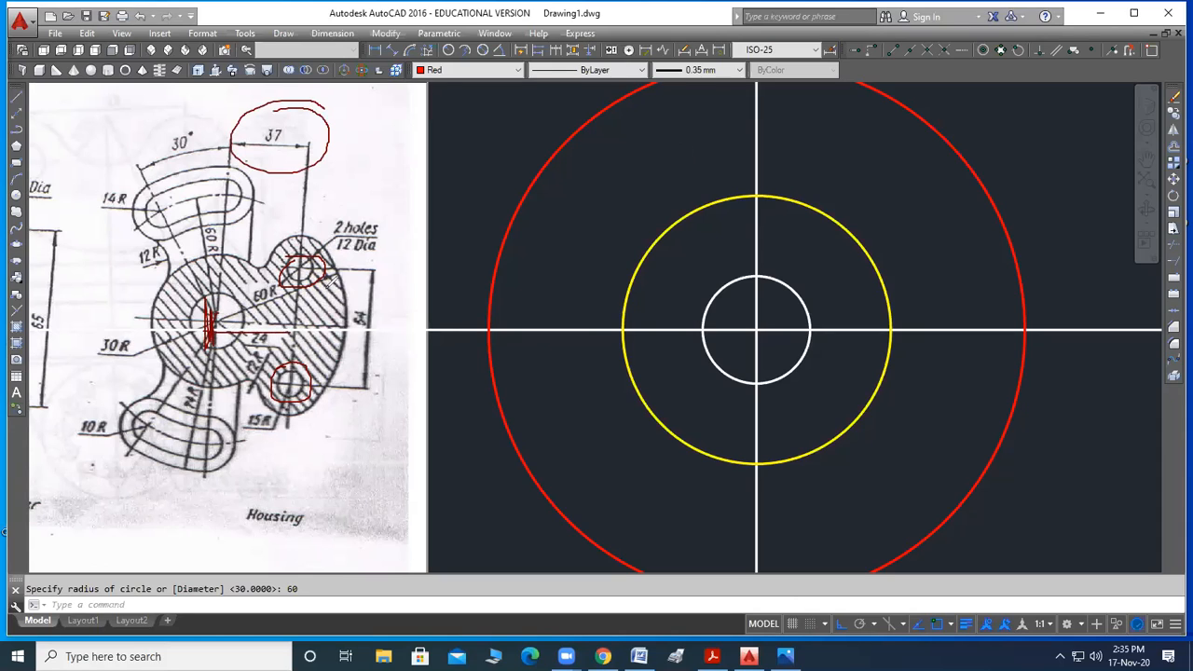
pyautogui.moveTo(378, 266); pyautogui.dragTo(377, 398)
pyautogui.moveTo(376, 294)
pyautogui.mouseDown()
pyautogui.moveTo(346, 328)
pyautogui.moveTo(406, 275)
pyautogui.mouseUp()
pyautogui.moveTo(405, 342); pyautogui.dragTo(393, 398)
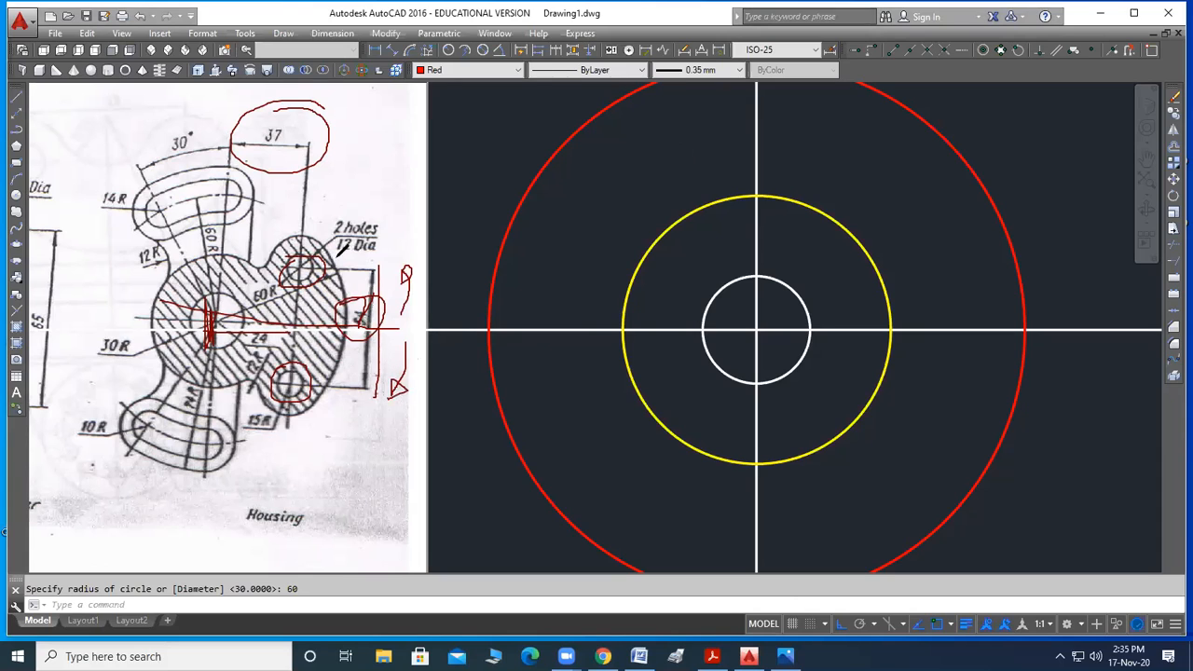
pyautogui.moveTo(227, 209)
pyautogui.mouseDown()
pyautogui.moveTo(308, 198)
pyautogui.moveTo(314, 180)
pyautogui.moveTo(304, 212)
pyautogui.moveTo(308, 199)
pyautogui.mouseUp()
pyautogui.hotkey('ctrl', 'z')
pyautogui.hotkey('ctrl', 'z')
pyautogui.hotkey('ctrl', 'z')
pyautogui.hotkey('ctrl', 'z')
pyautogui.hotkey('ctrl', 'z')
pyautogui.hotkey('ctrl', 'z')
pyautogui.hotkey('ctrl', 'z')
pyautogui.hotkey('ctrl', 'z')
pyautogui.hotkey('ctrl', 'z')
pyautogui.hotkey('ctrl', 'z')
pyautogui.moveTo(292, 256); pyautogui.dragTo(310, 282)
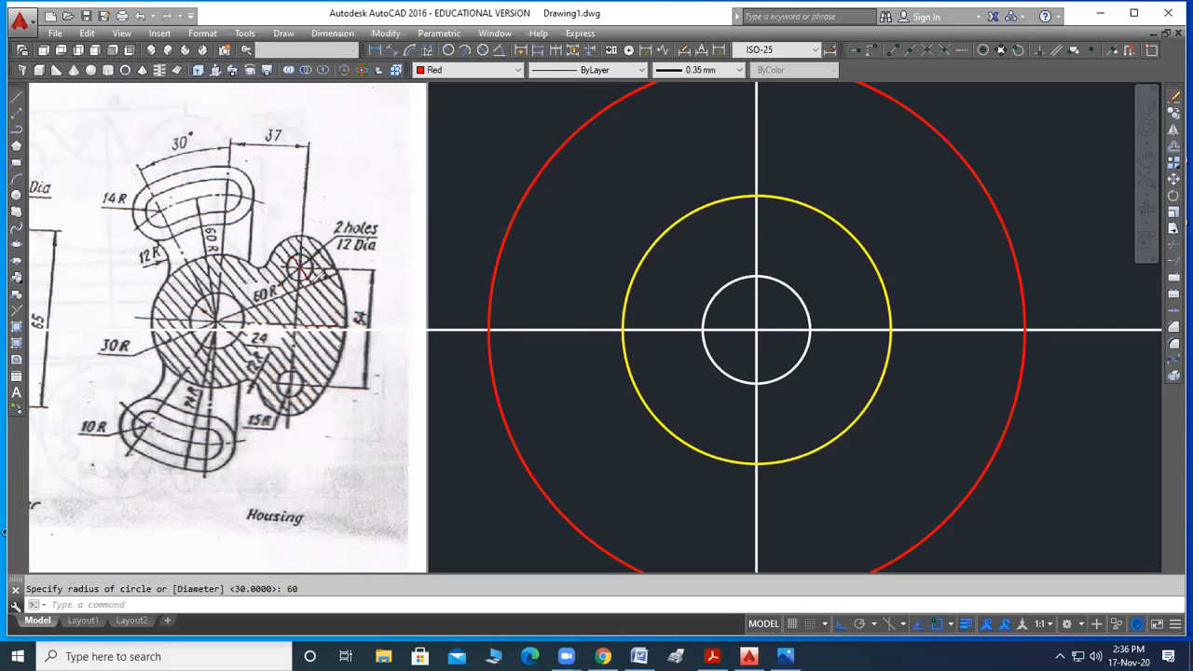
pyautogui.moveTo(281, 370); pyautogui.dragTo(301, 404)
pyautogui.hotkey('ctrl', 'z')
pyautogui.hotkey('ctrl', 'z')
pyautogui.rightClick(365, 190)
pyautogui.click(372, 179)
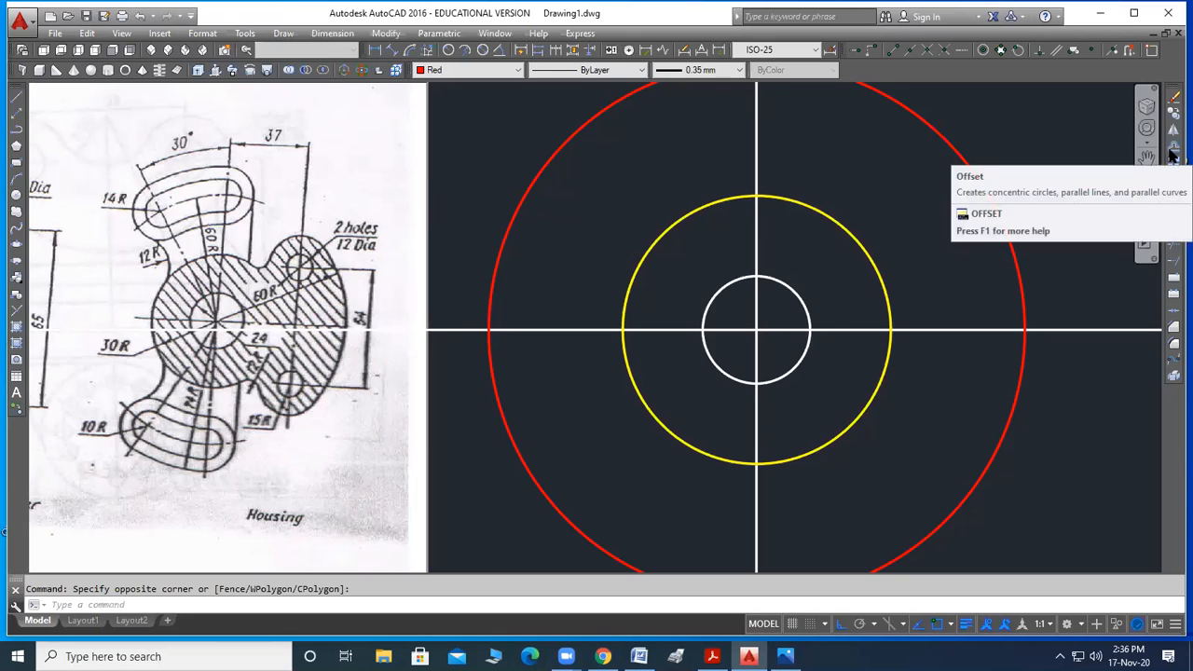
# Offset the vertical construction line through the circle centre by 37 to the right
pyautogui.click(1171, 152)
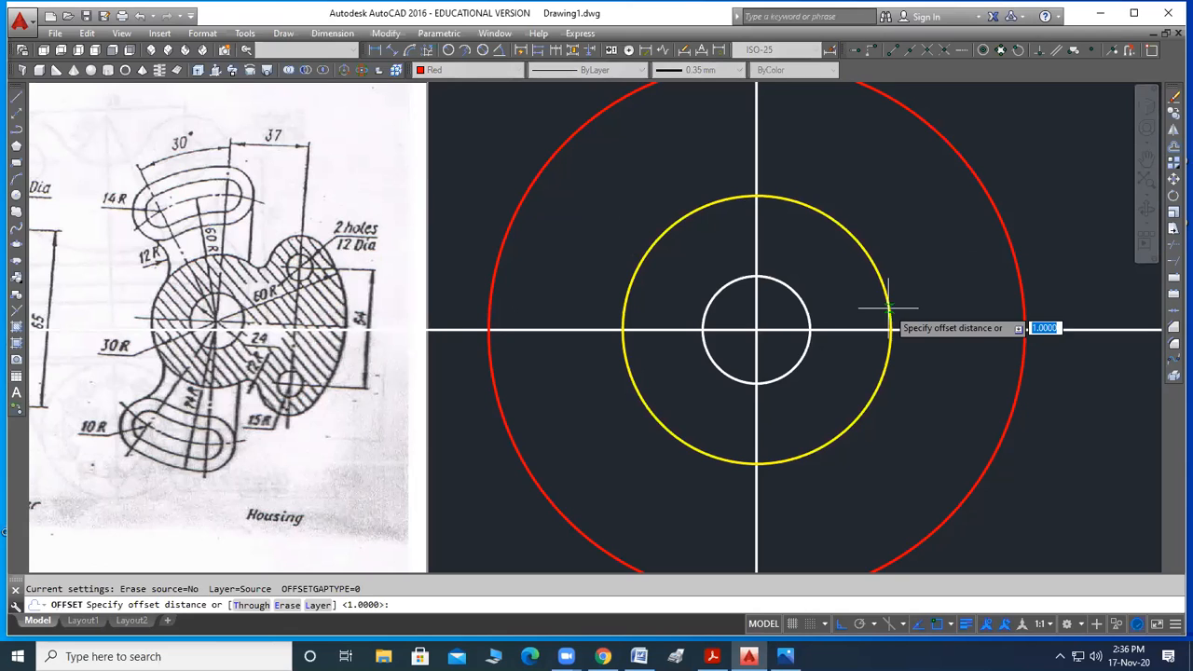
pyautogui.write('37')
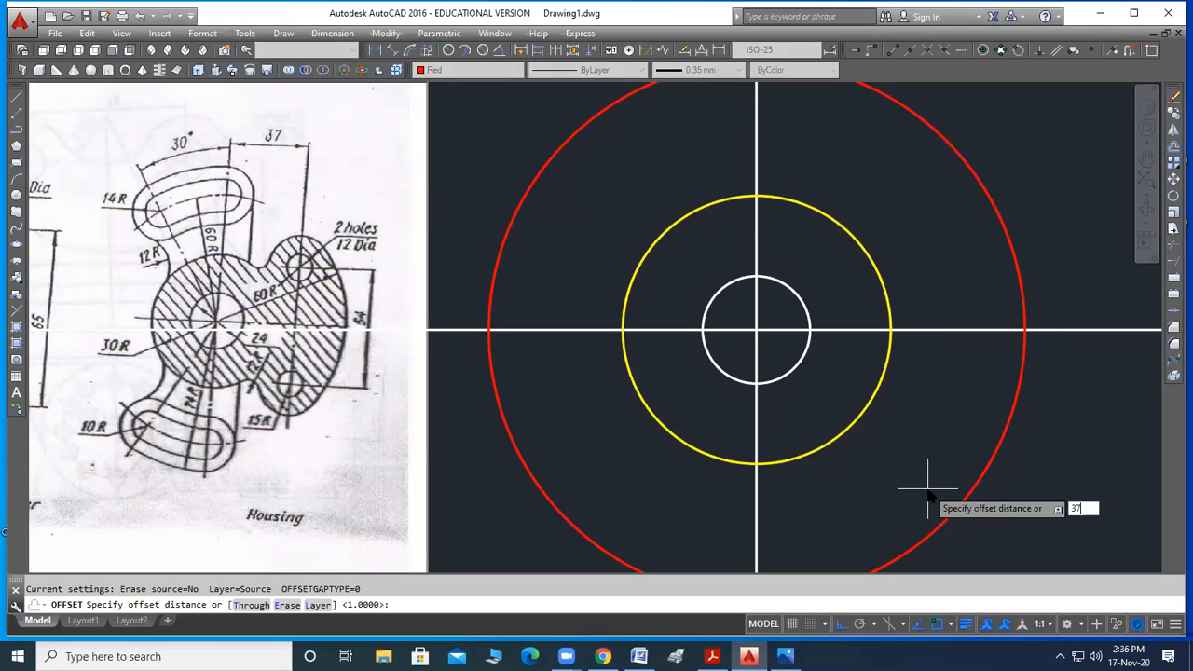
pyautogui.press('Return')
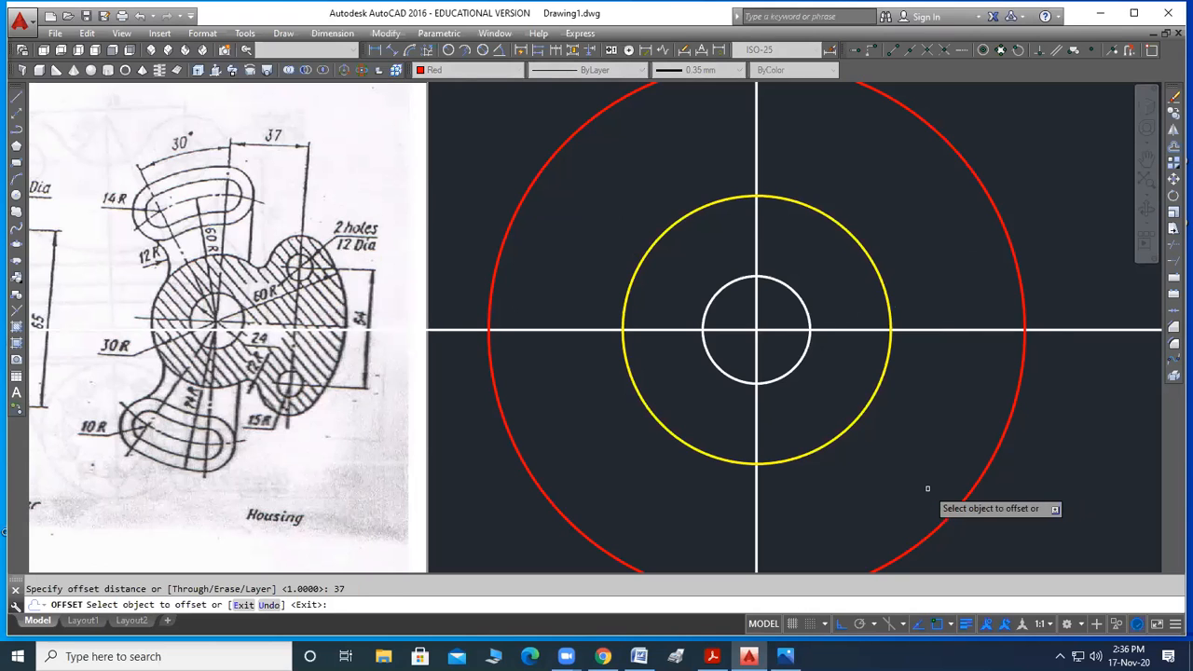
pyautogui.click(756, 434)
pyautogui.scroll(-2, 736, 434)
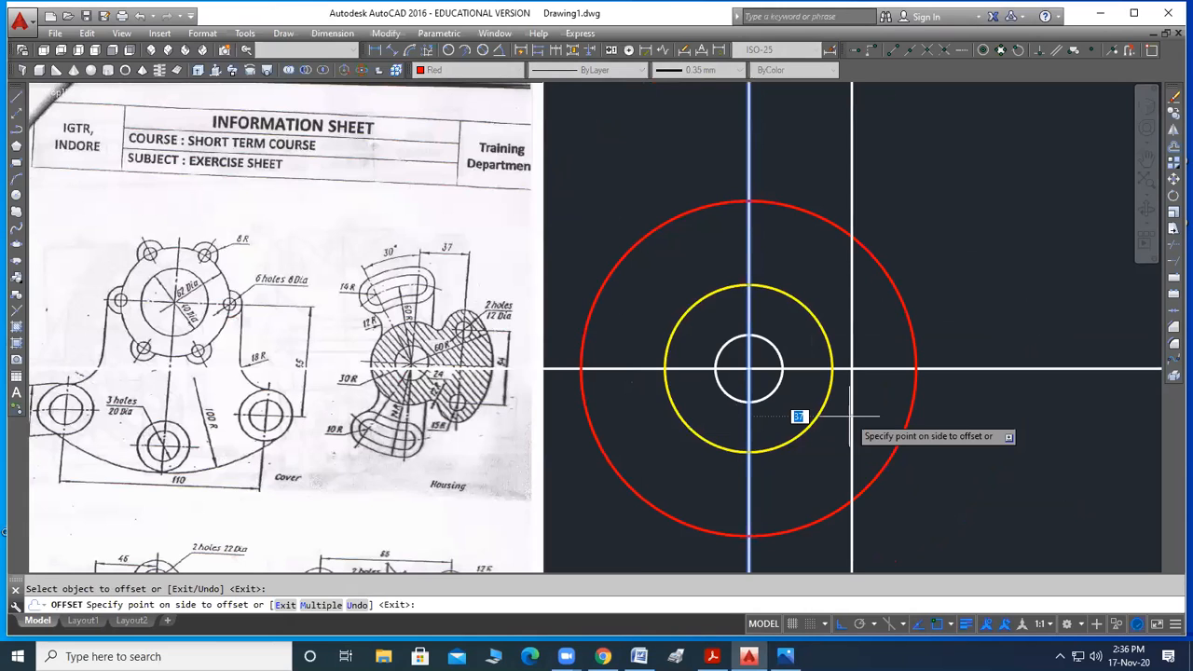
pyautogui.scroll(2, 851, 407)
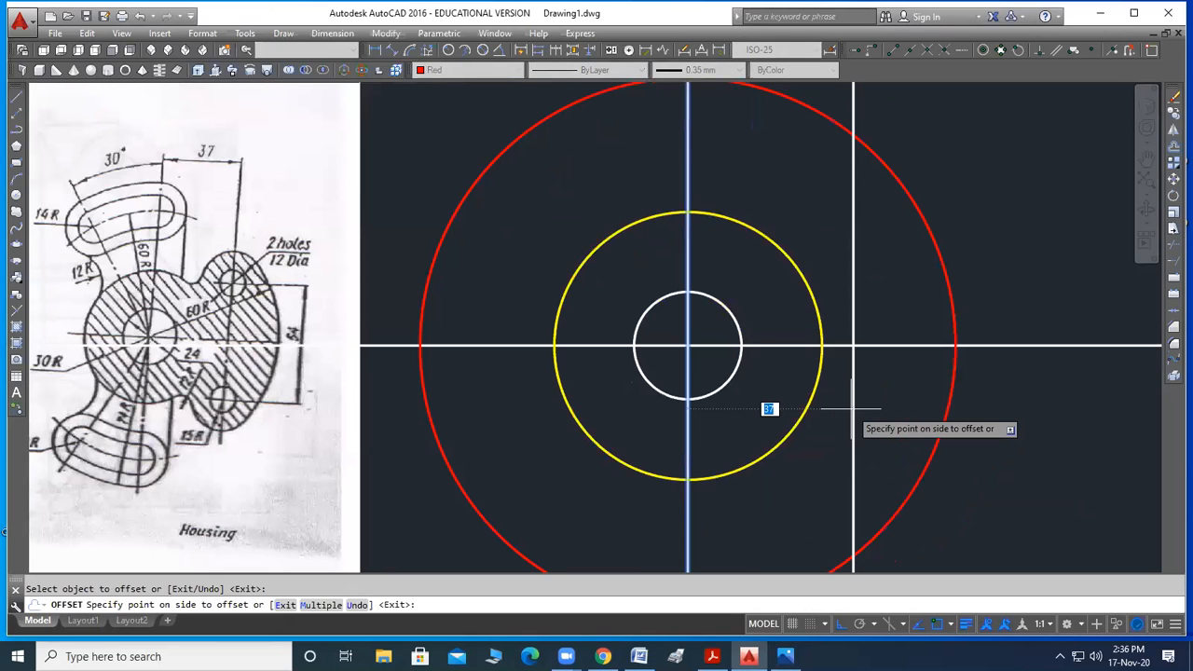
pyautogui.click(850, 407)
pyautogui.scroll(-2, 738, 457)
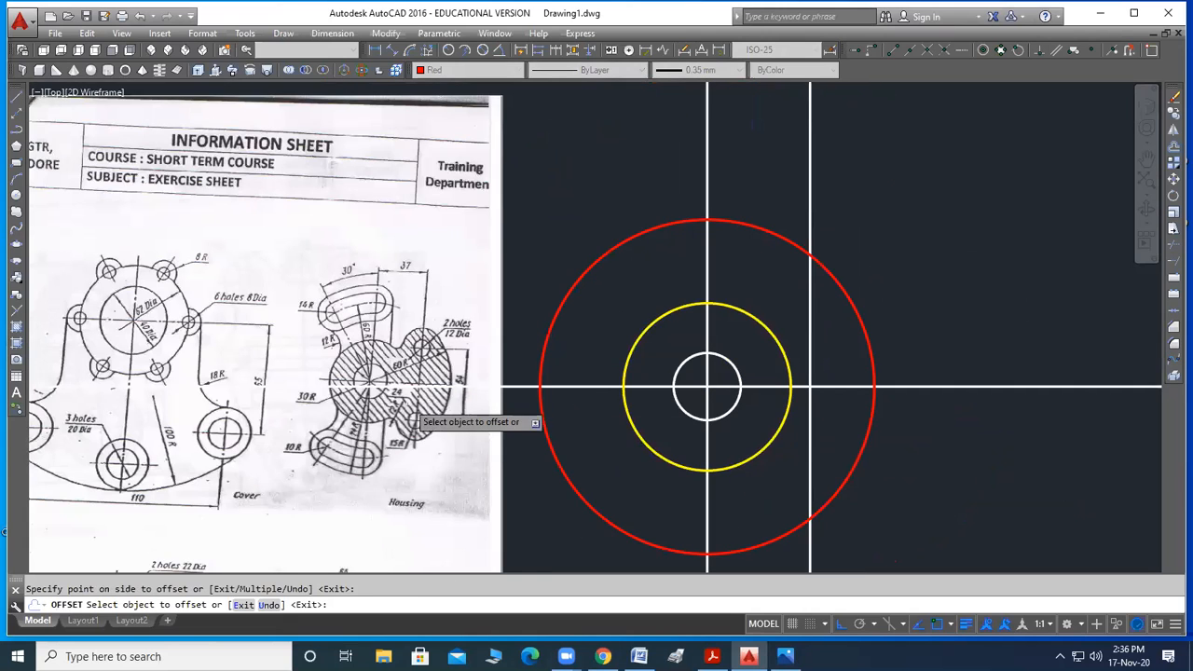
pyautogui.scroll(2, 466, 378)
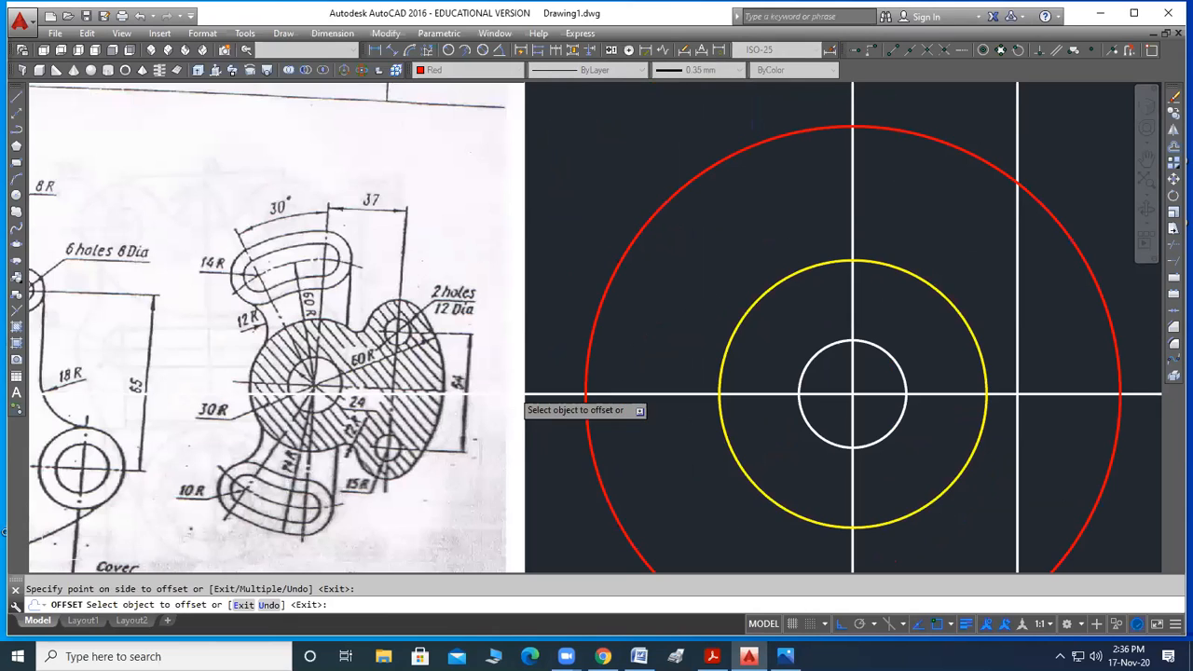
pyautogui.click(530, 351)
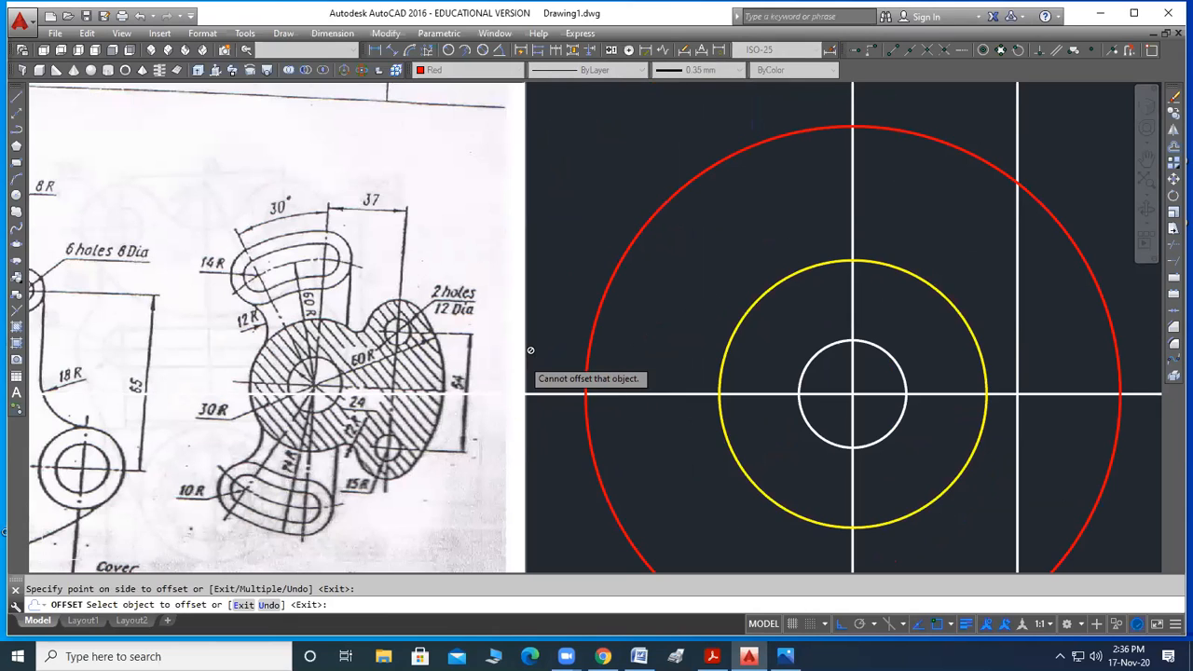
# Offset the horizontal construction line through the circle centre upward by 27
pyautogui.click(1172, 154)
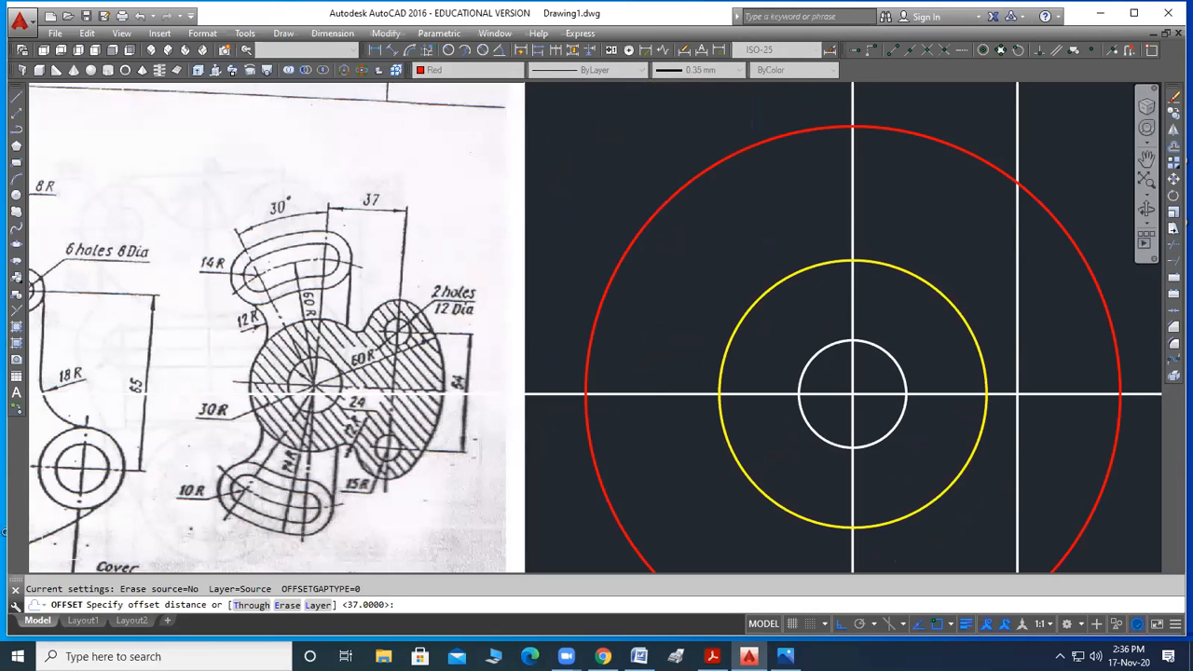
pyautogui.scroll(-2, 224, 419)
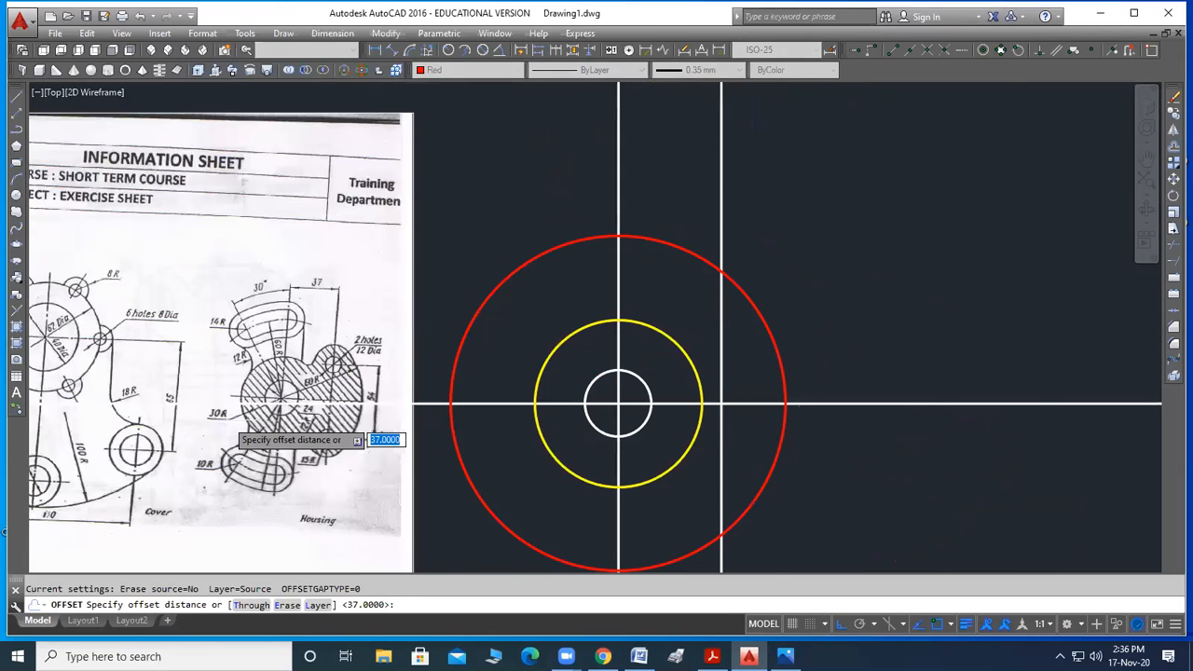
pyautogui.scroll(2, 354, 405)
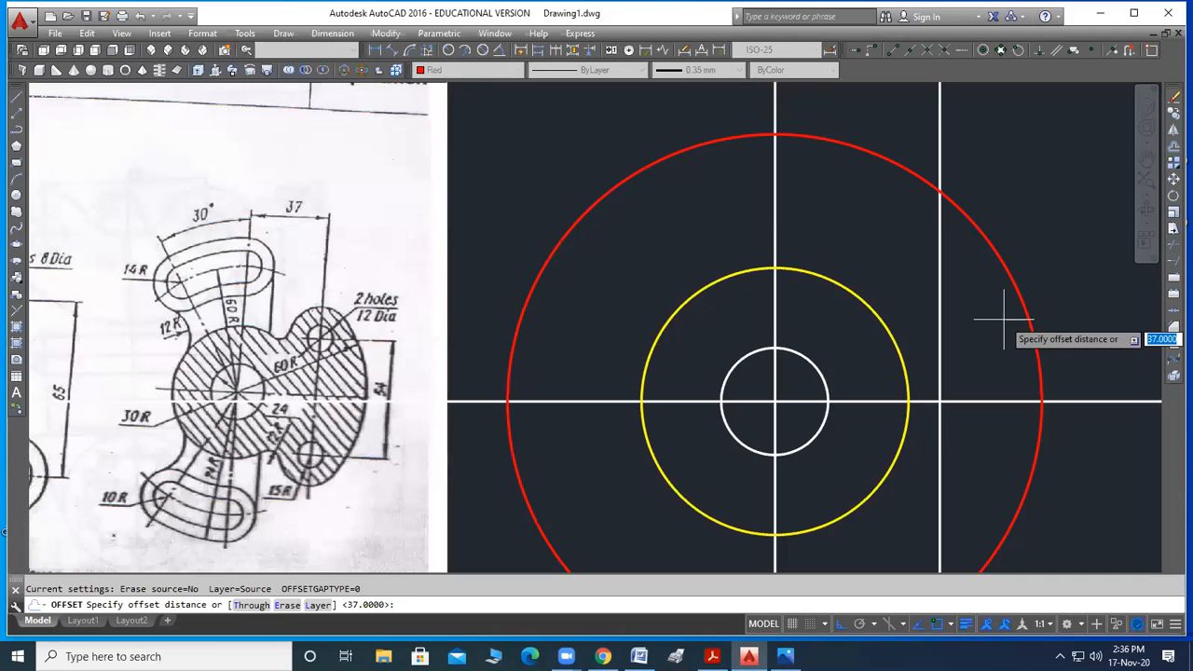
pyautogui.write('27')
pyautogui.press('Return')
pyautogui.scroll(-2, 738, 394)
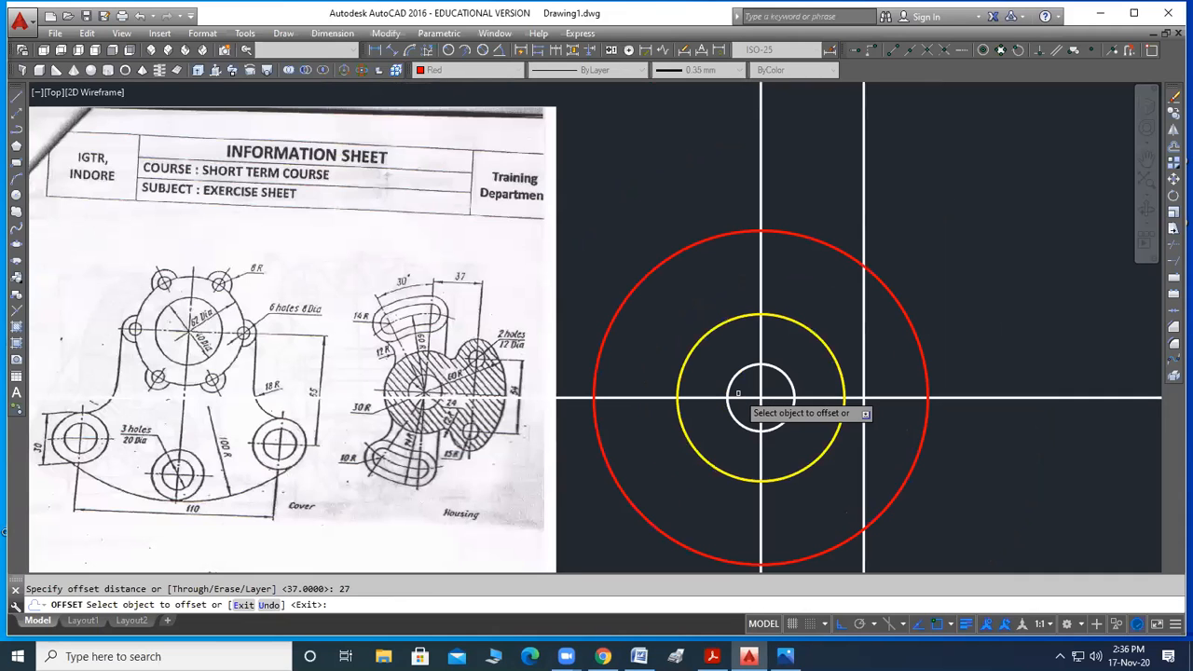
pyautogui.click(738, 398)
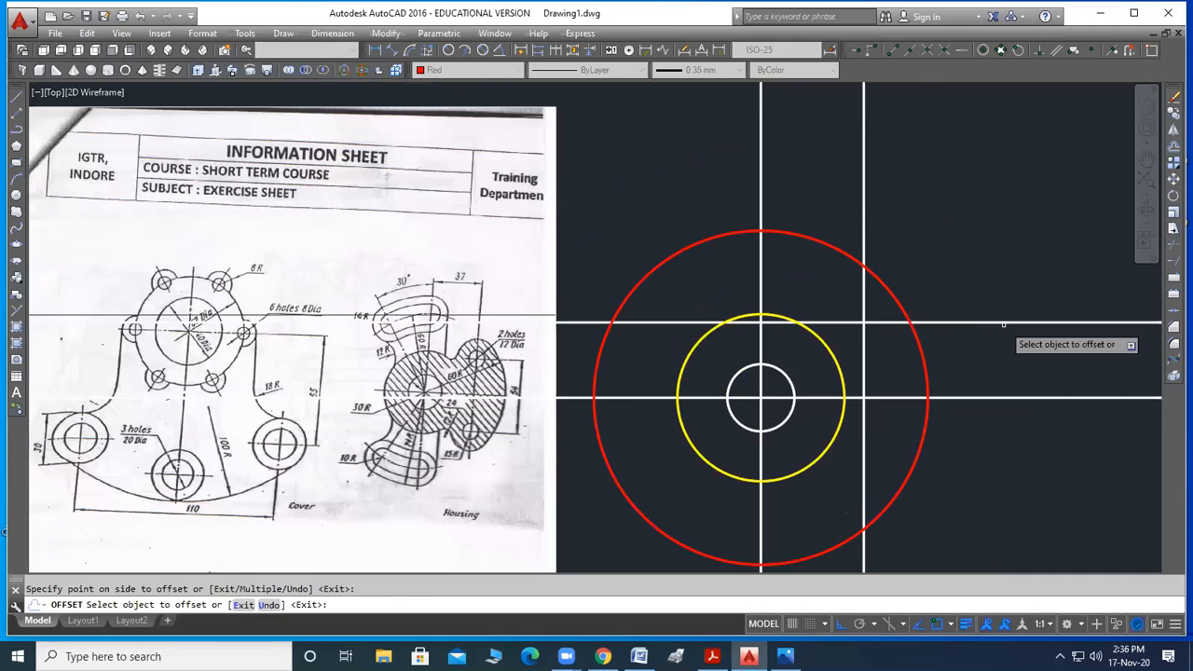
# Offset the horizontal construction line through the circle centre downward by 27
pyautogui.click(1009, 410)
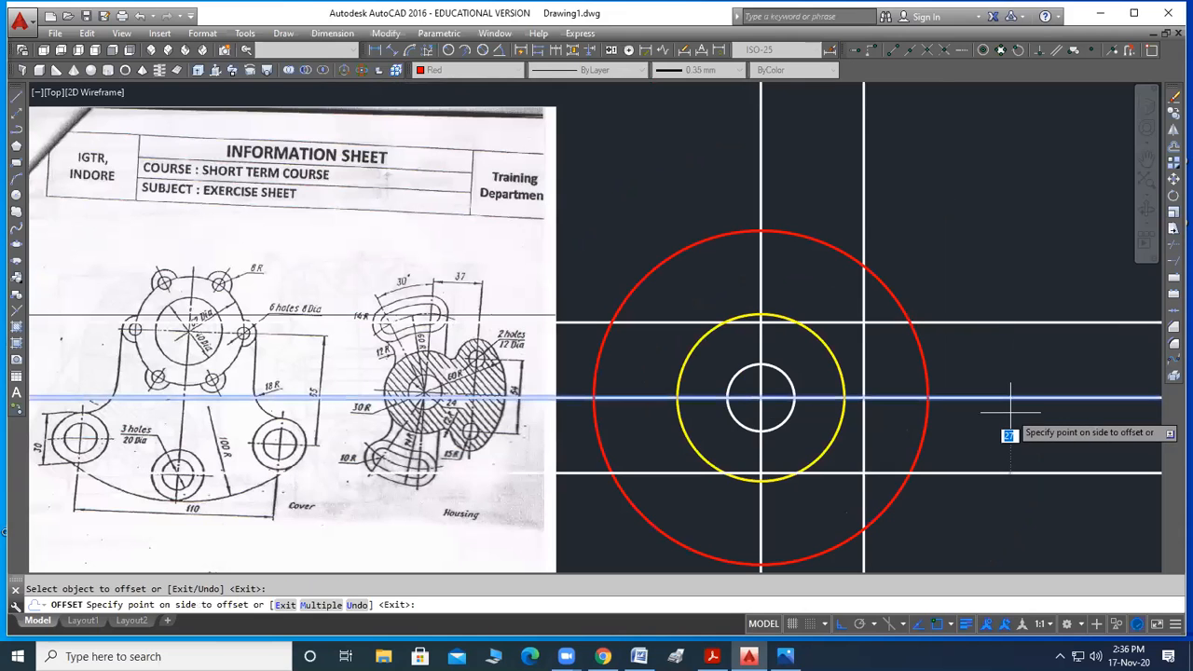
pyautogui.click(1009, 434)
pyautogui.press('Escape')
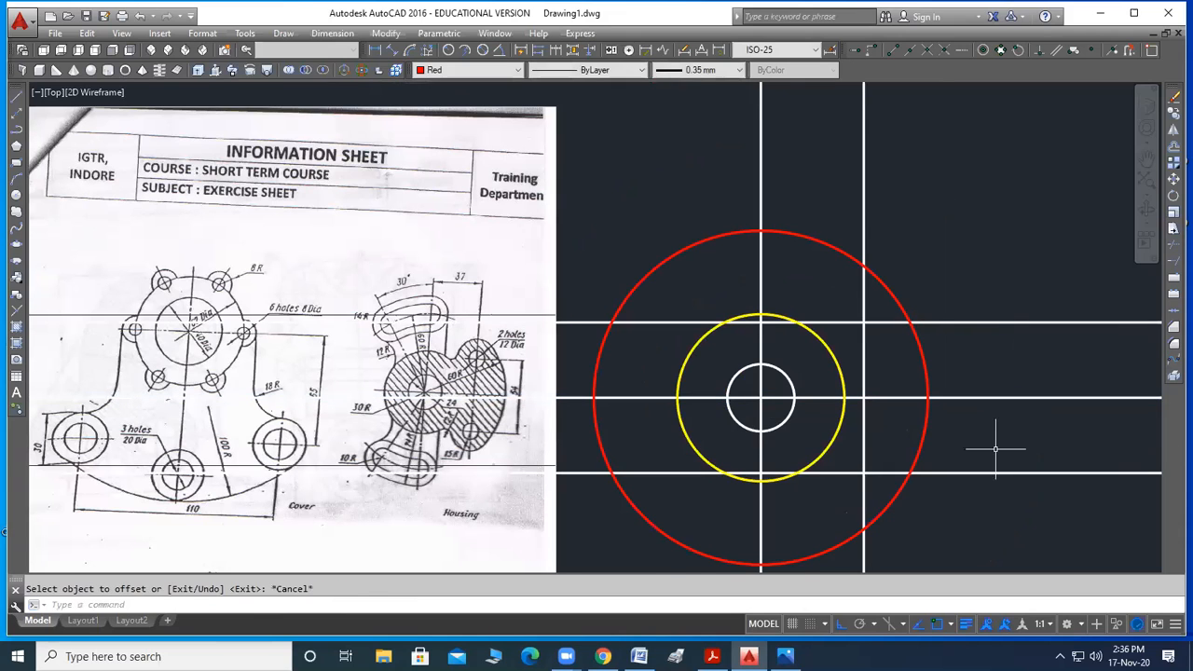
# Set the current object colour to Green and draw a circle of radius 6 at the upper intersection of the offset lines
pyautogui.scroll(2, 865, 323)
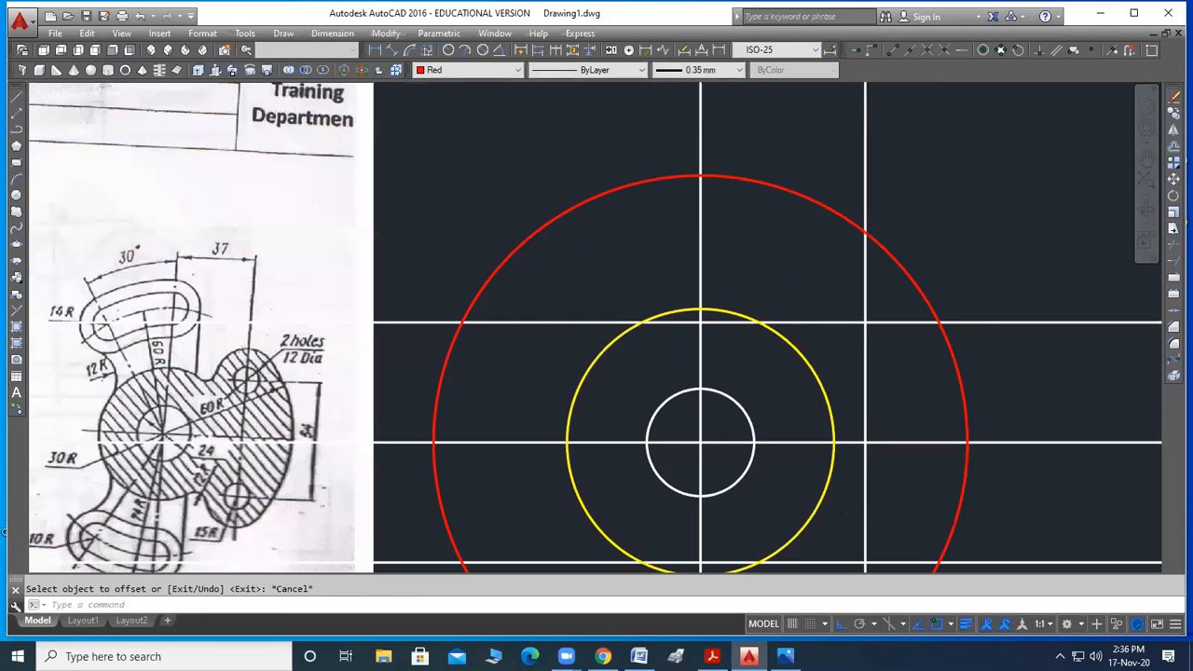
pyautogui.moveTo(869, 267); pyautogui.dragTo(873, 235, button='middle')
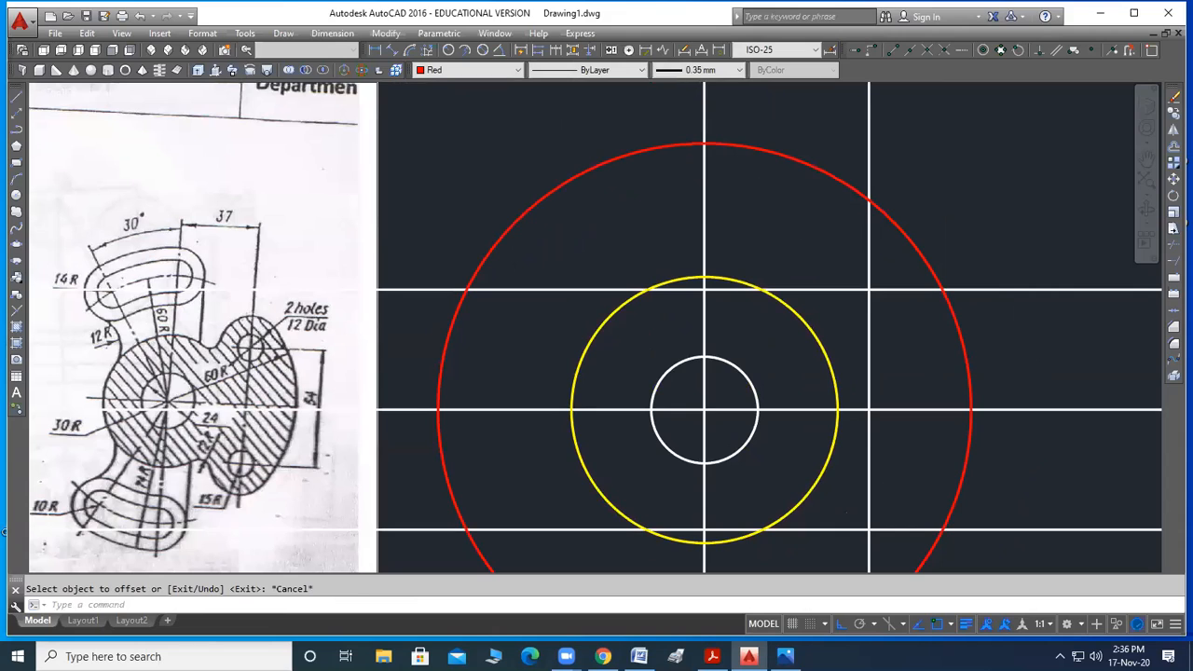
pyautogui.click(482, 71)
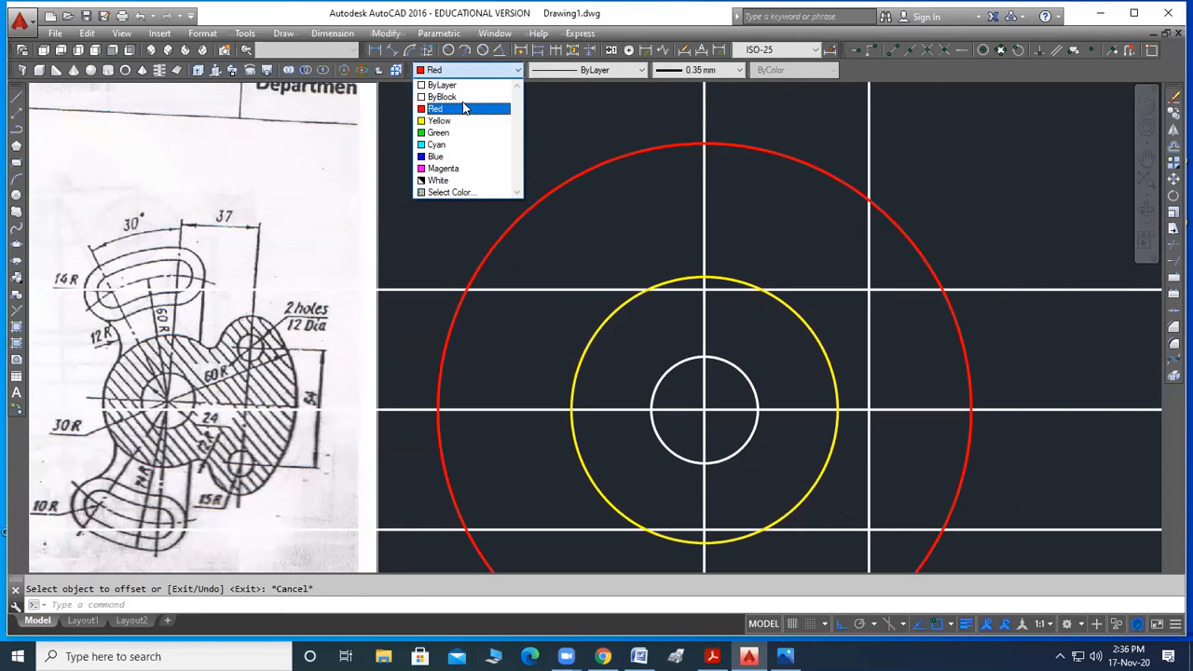
pyautogui.click(448, 133)
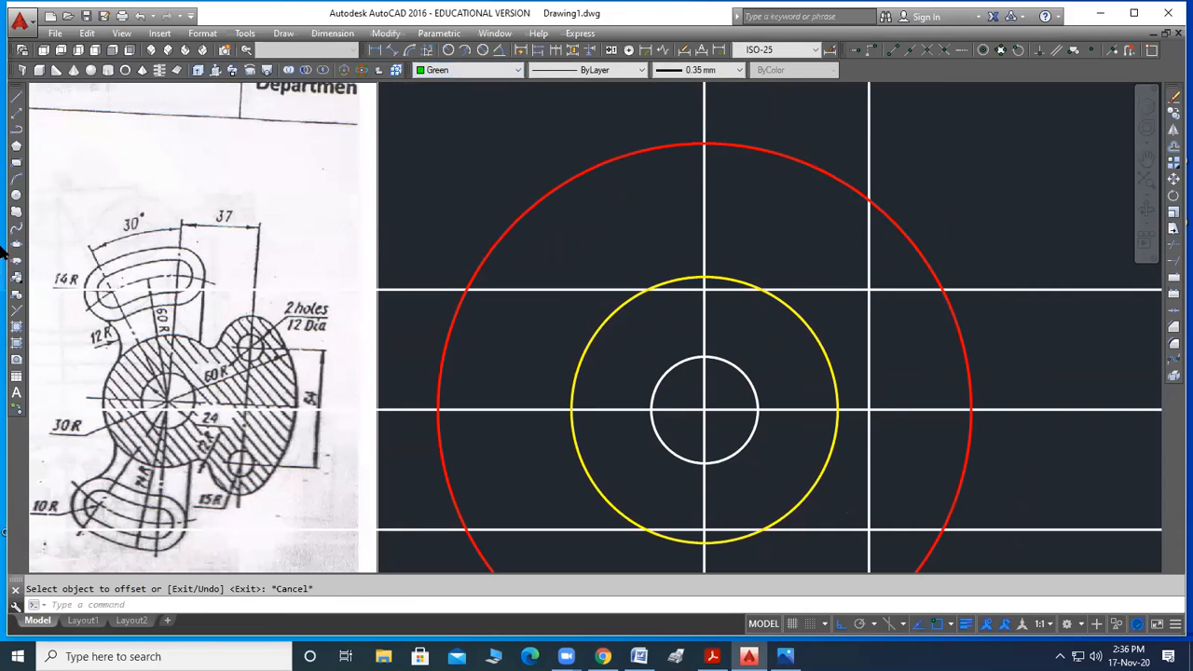
pyautogui.click(16, 194)
pyautogui.click(868, 290)
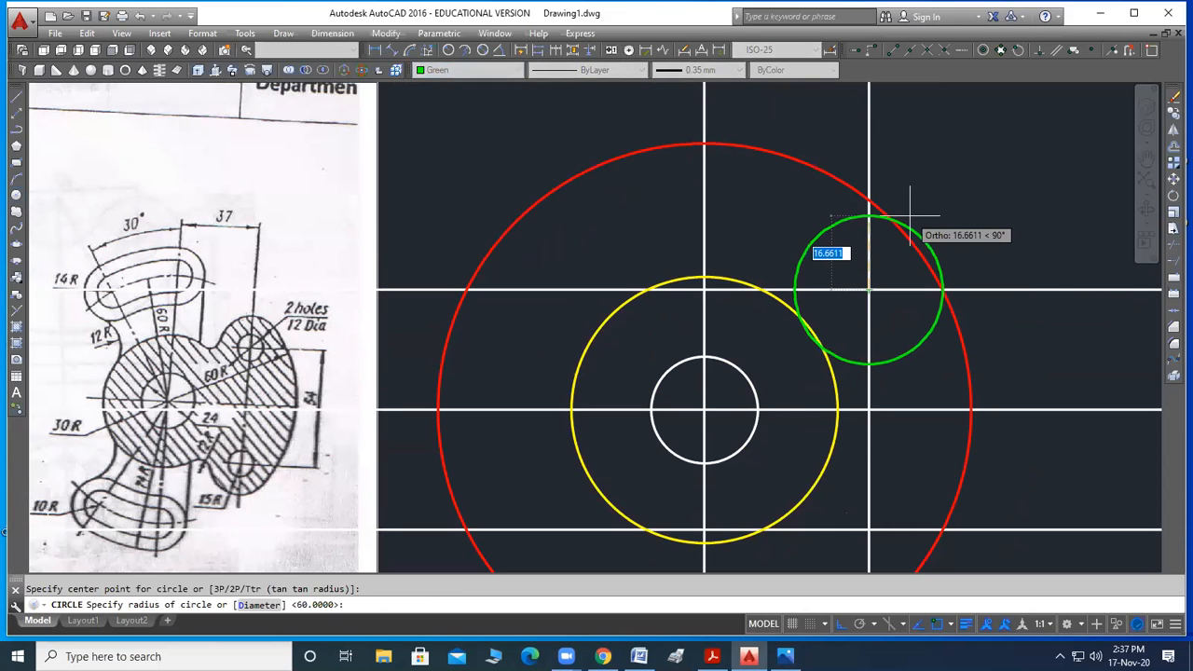
pyautogui.write('6')
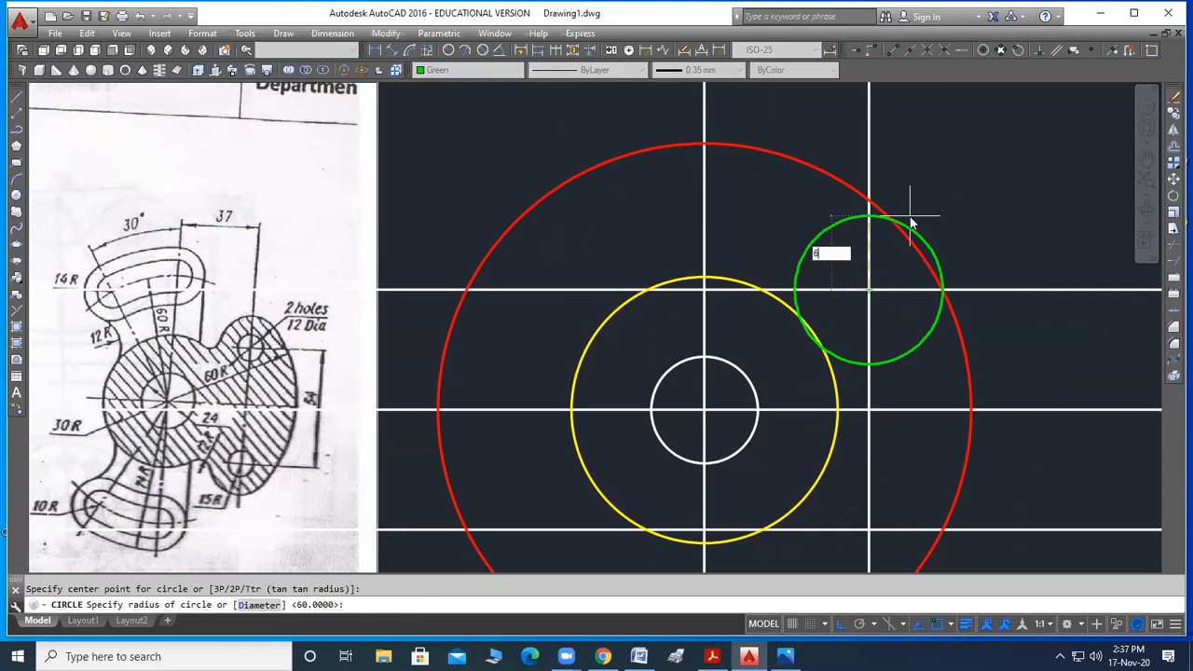
pyautogui.press('Return')
# Draw a second circle of radius 6 at the lower intersection of the offset construction lines
pyautogui.scroll(-2, 855, 252)
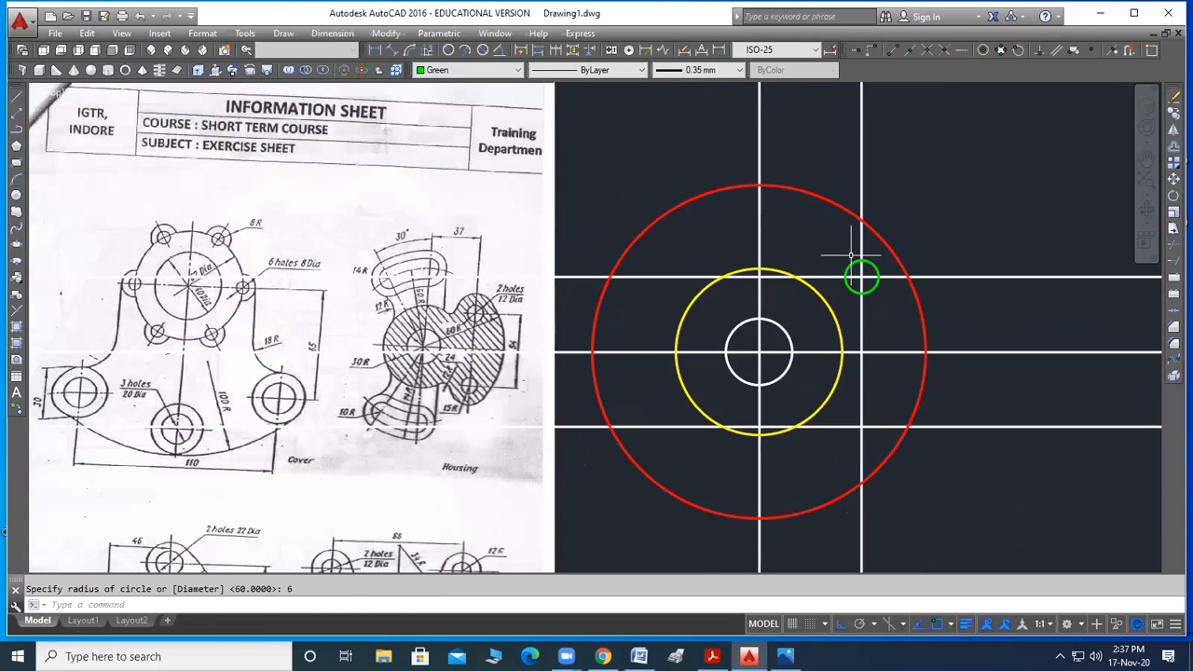
pyautogui.scroll(2, 851, 254)
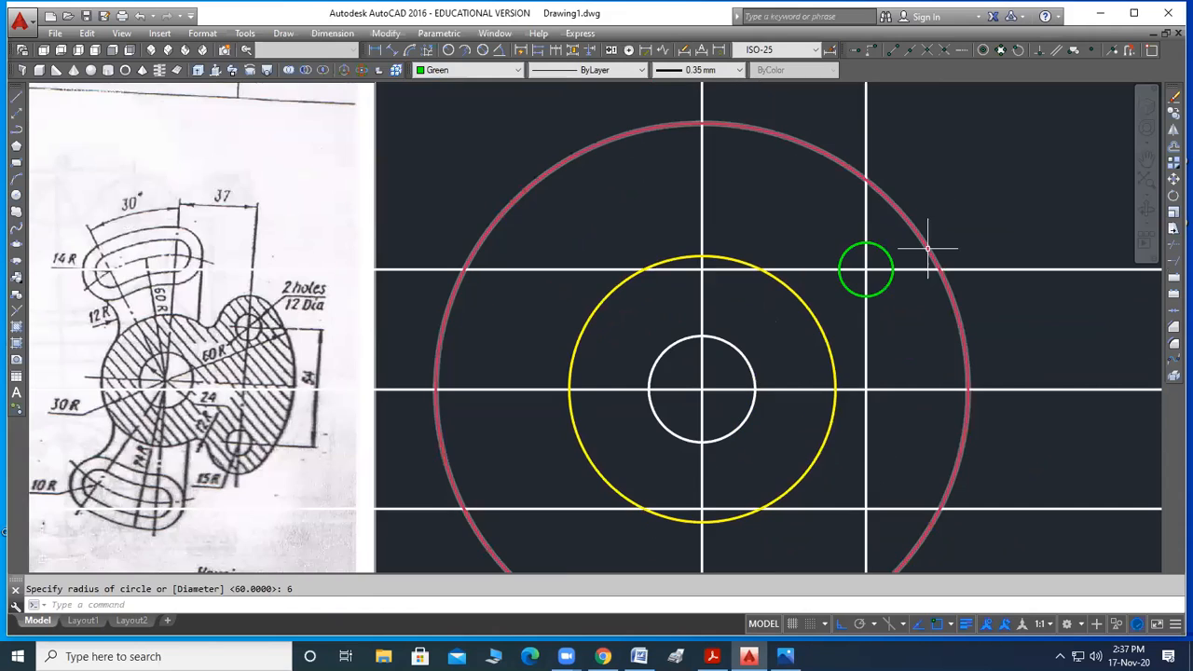
pyautogui.press('Return')
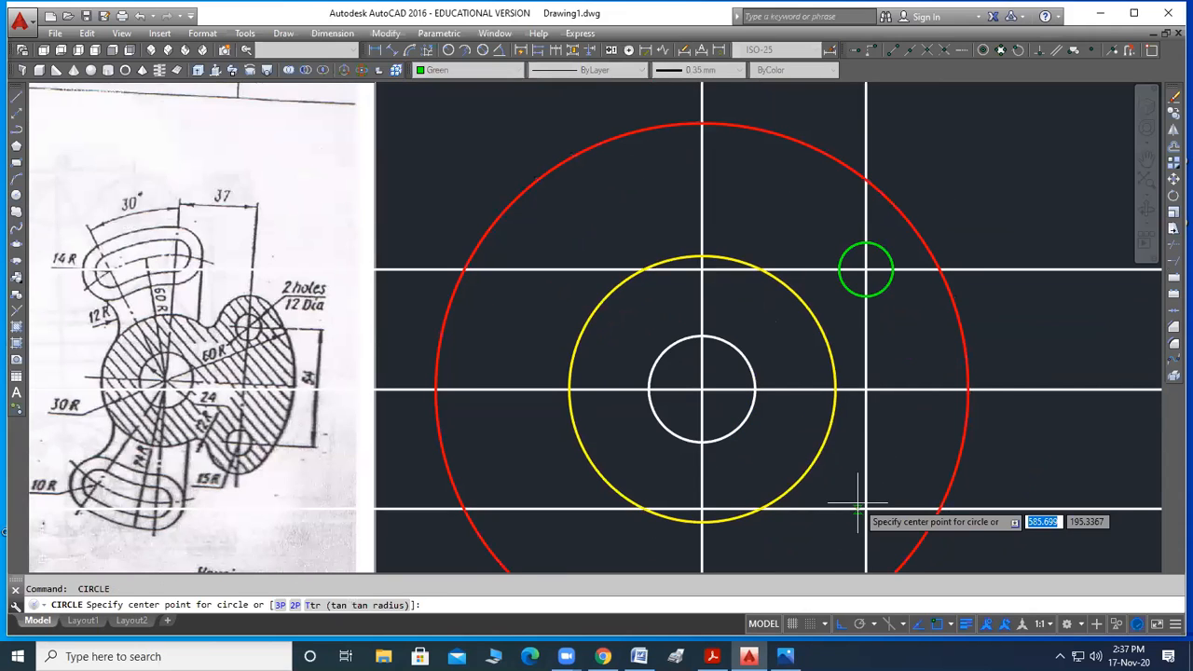
pyautogui.click(857, 504)
pyautogui.write('6')
pyautogui.press('Return')
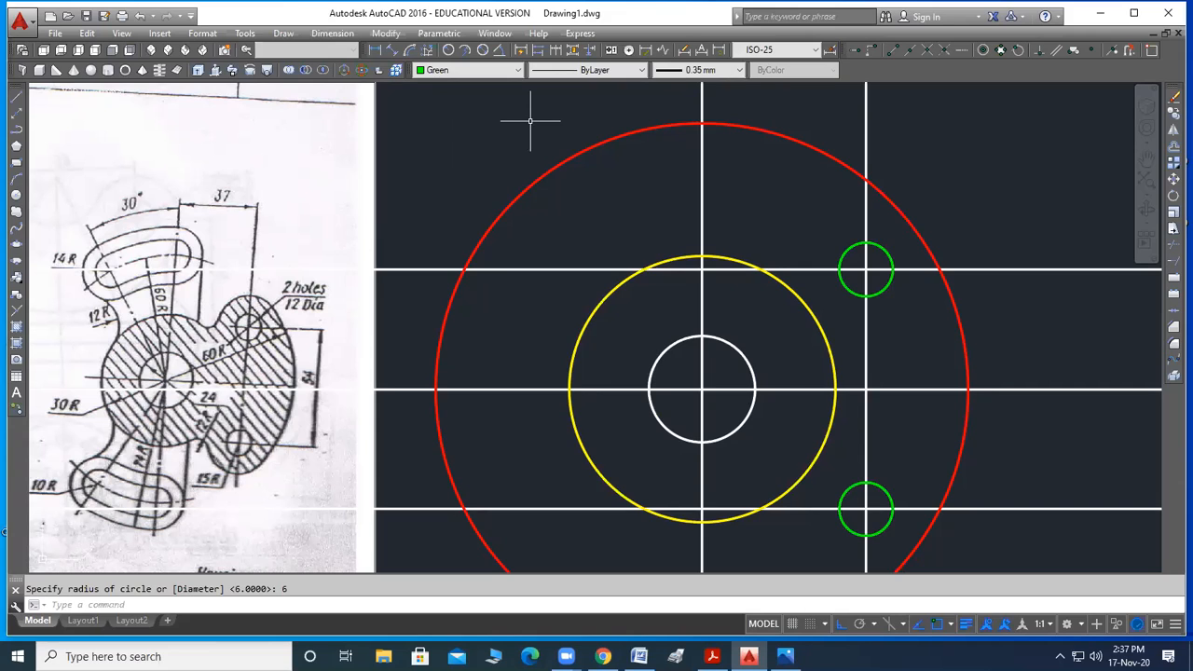
pyautogui.moveTo(215, 324)
pyautogui.mouseDown()
pyautogui.moveTo(253, 297)
pyautogui.moveTo(284, 319)
pyautogui.mouseUp()
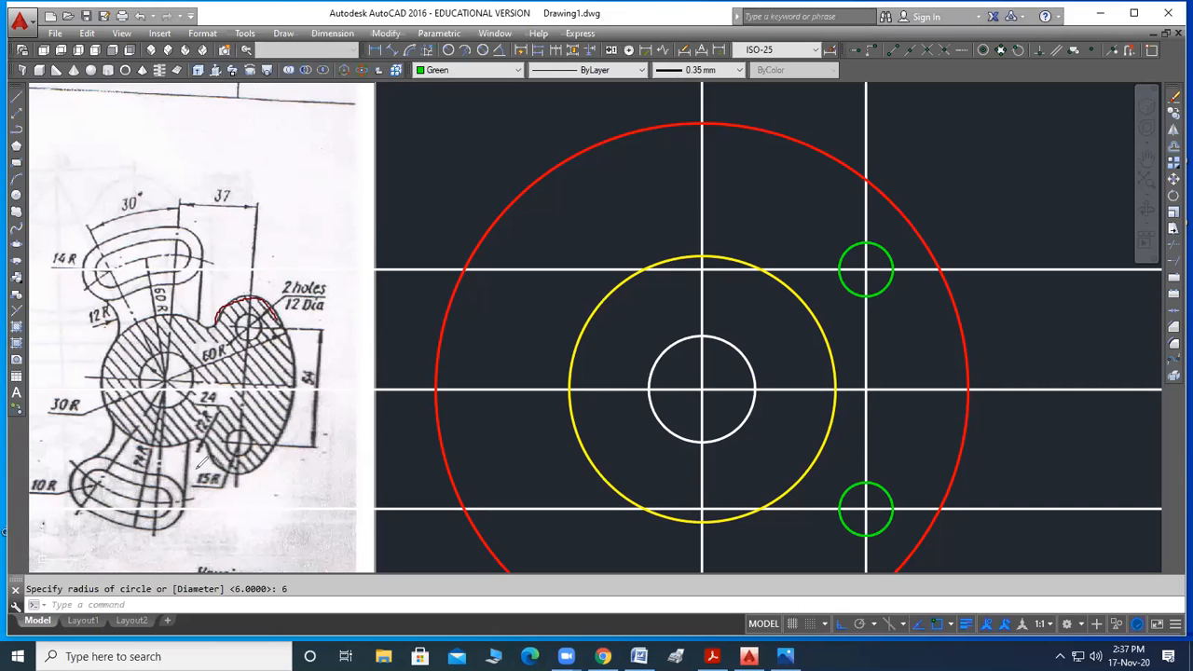
pyautogui.moveTo(237, 459)
pyautogui.mouseDown()
pyautogui.moveTo(229, 464)
pyautogui.moveTo(271, 427)
pyautogui.mouseUp()
pyautogui.moveTo(248, 294)
pyautogui.mouseDown()
pyautogui.moveTo(215, 325)
pyautogui.moveTo(258, 301)
pyautogui.moveTo(279, 332)
pyautogui.mouseUp()
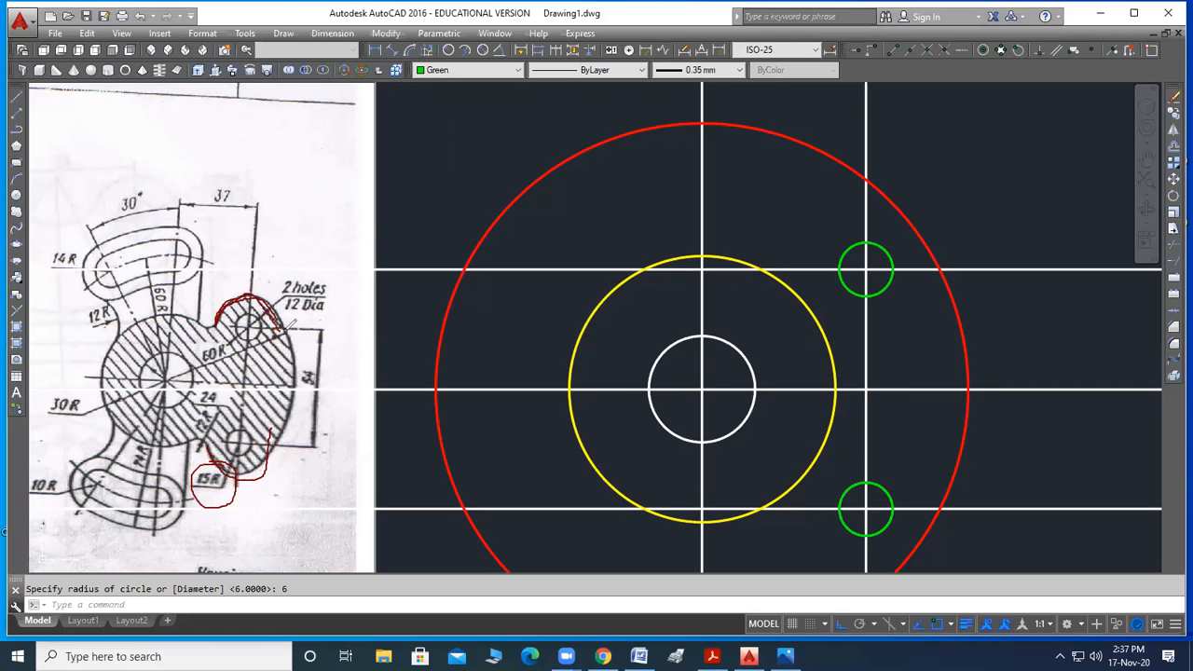
pyautogui.hotkey('ctrl', 'z')
pyautogui.hotkey('ctrl', 'z')
pyautogui.hotkey('ctrl', 'z')
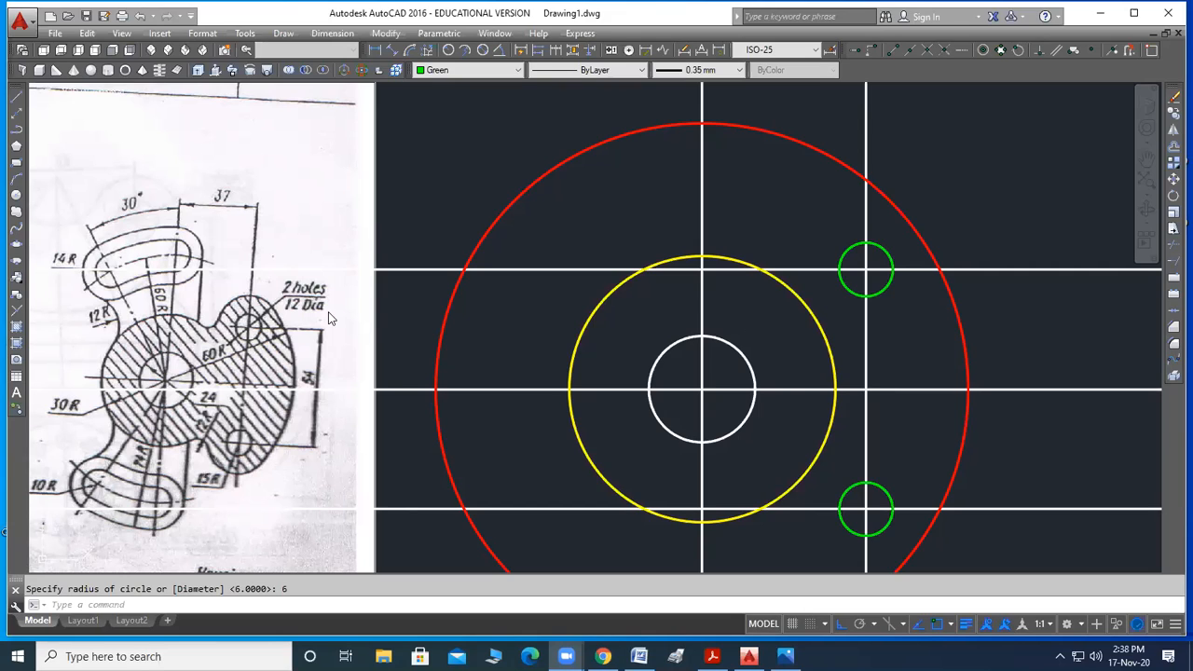
# Set the current object colour to Cyan and draw a circle of radius 15 concentric with the upper green hole
pyautogui.click(454, 74)
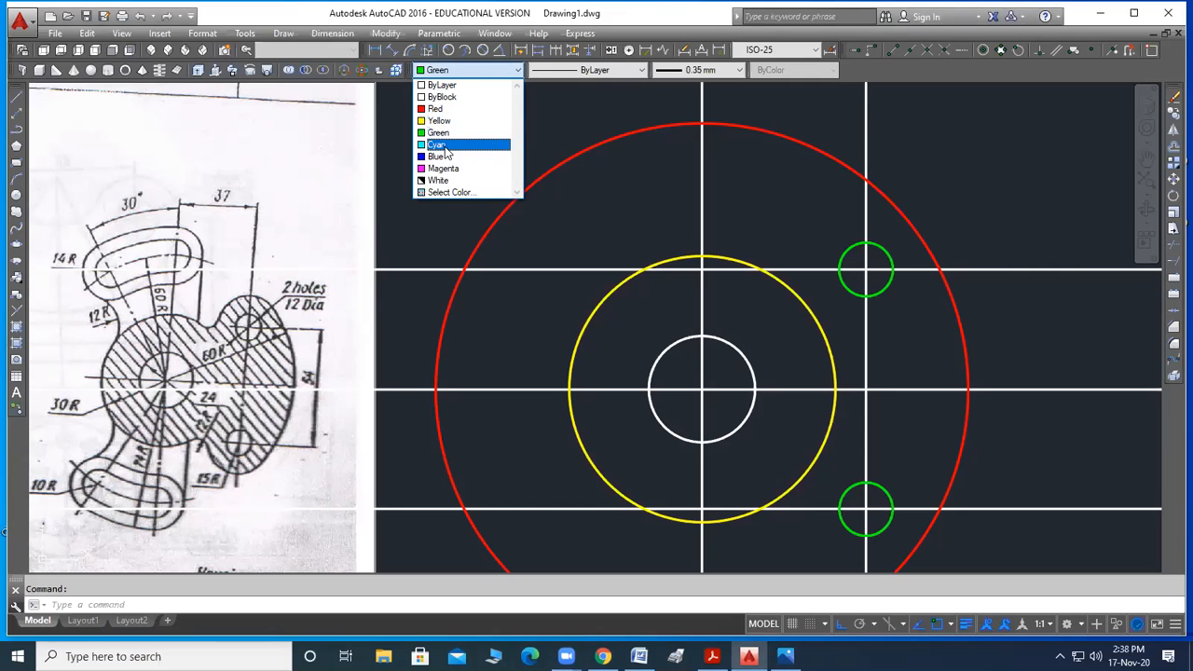
pyautogui.click(445, 146)
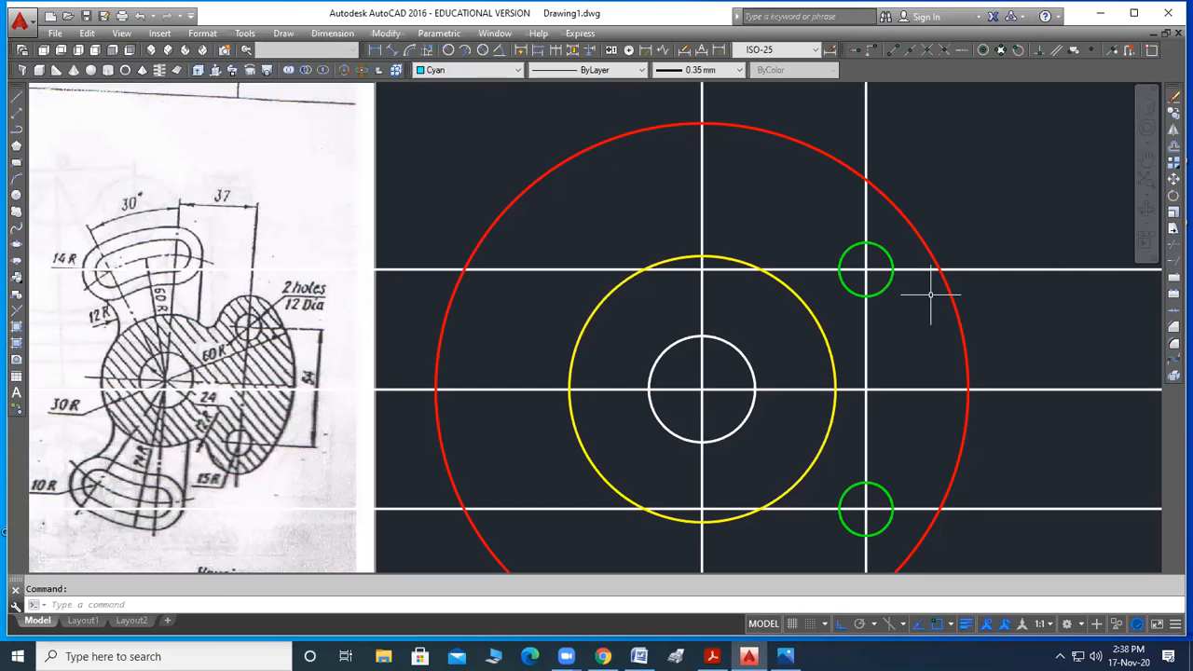
pyautogui.click(16, 193)
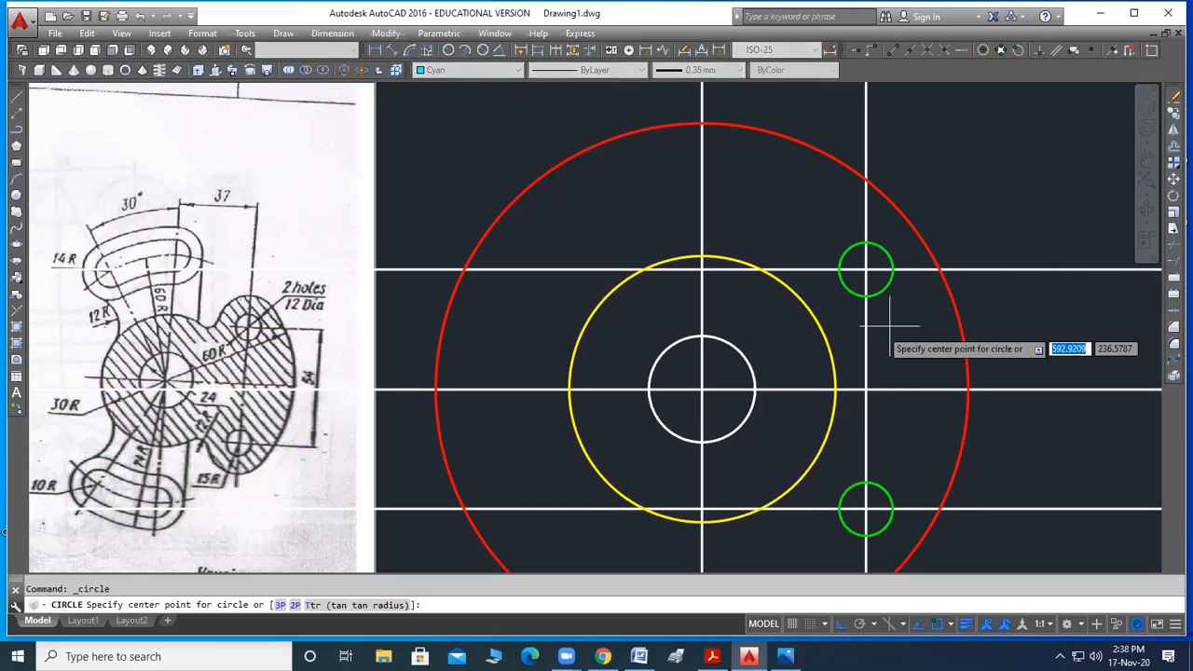
pyautogui.click(865, 269)
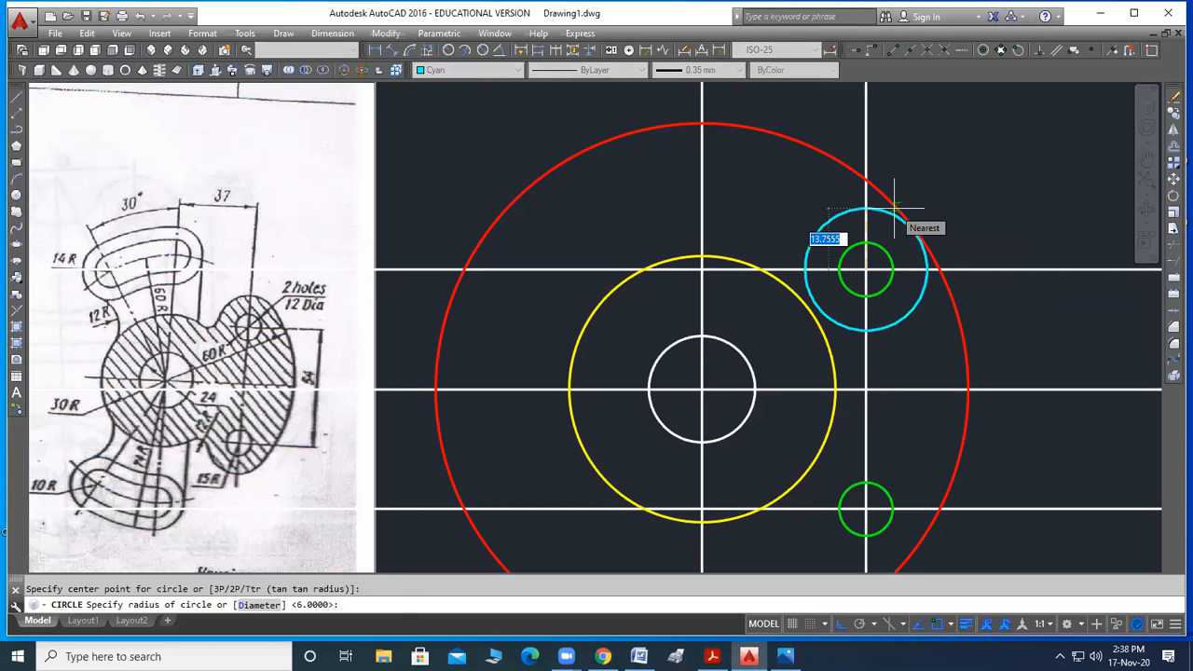
pyautogui.write('156')
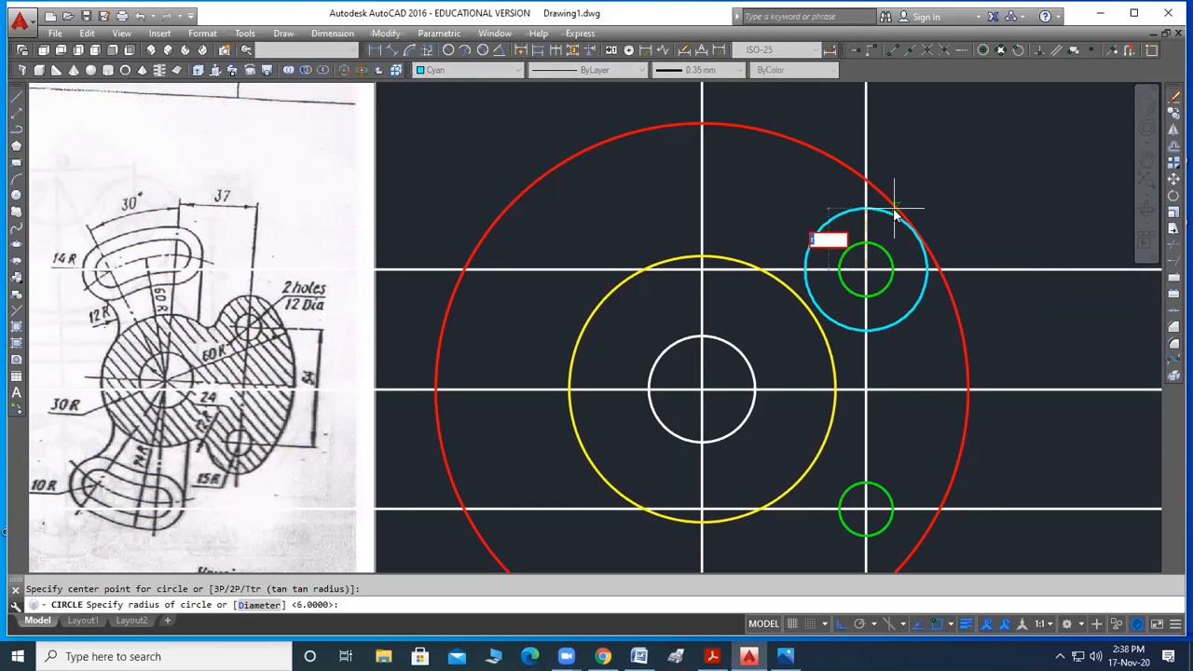
pyautogui.press('BackSpace')
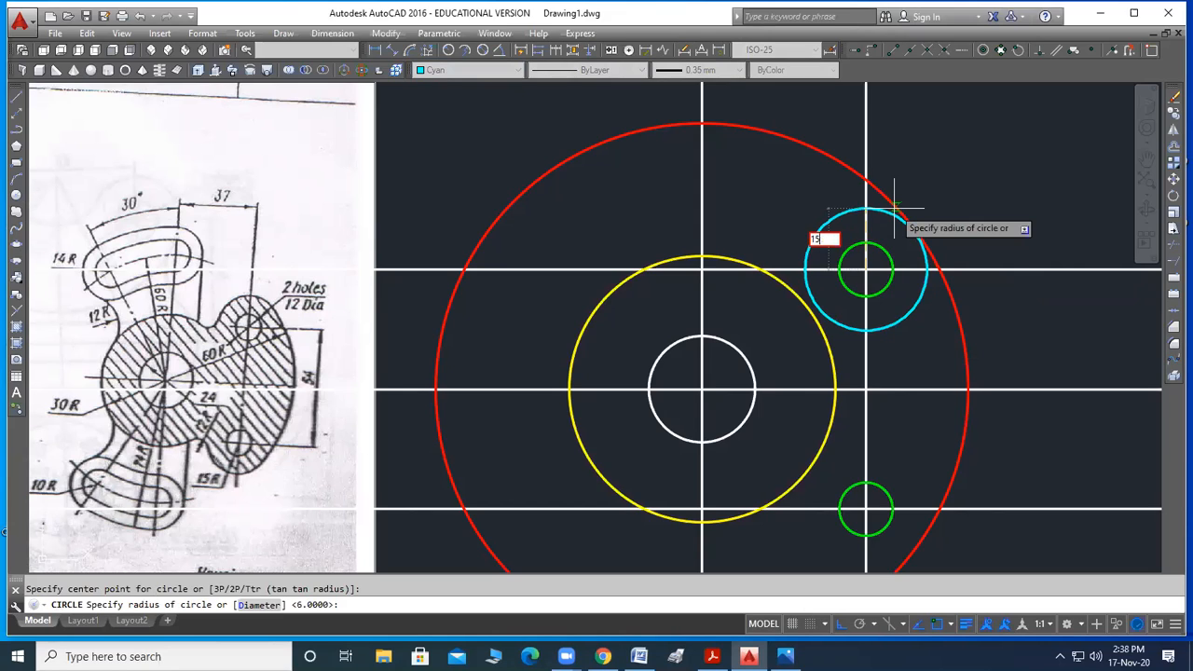
pyautogui.press('Return')
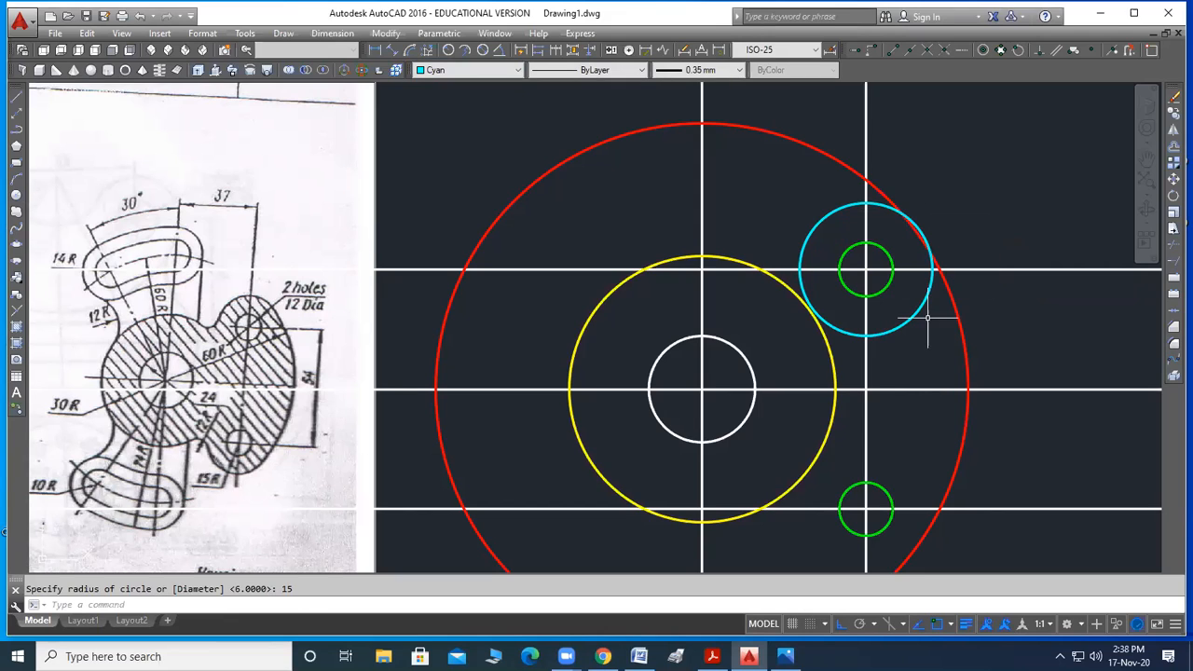
# Draw a circle of radius 15 concentric with the lower green hole
pyautogui.press('Return')
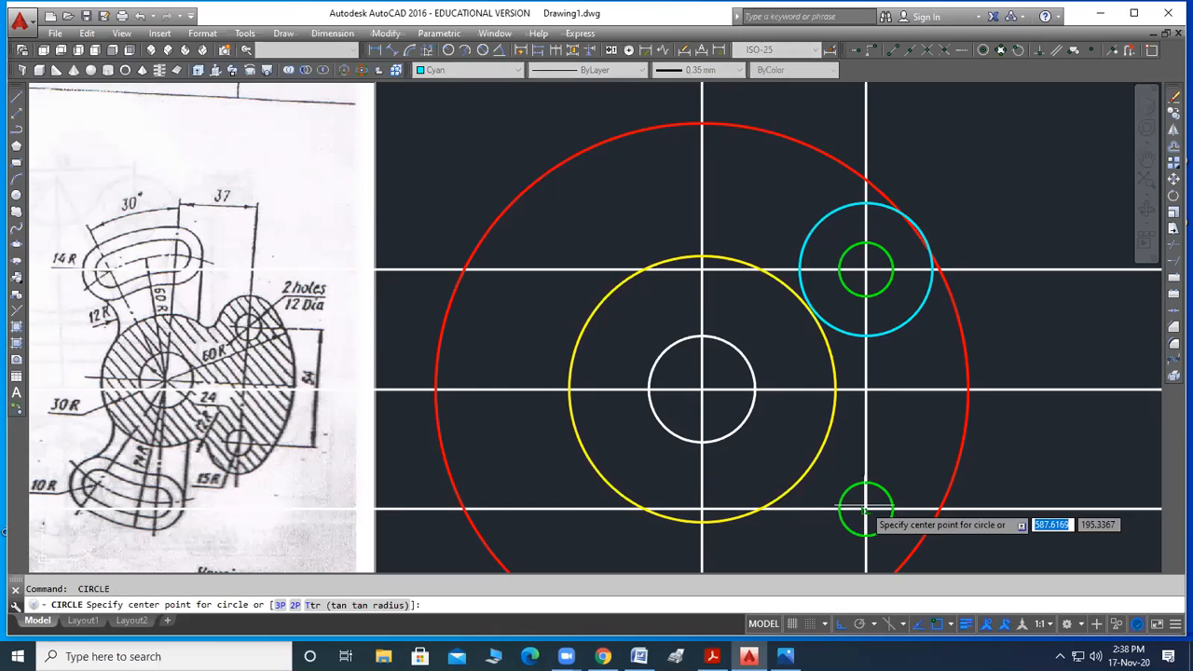
pyautogui.click(867, 508)
pyautogui.write('15')
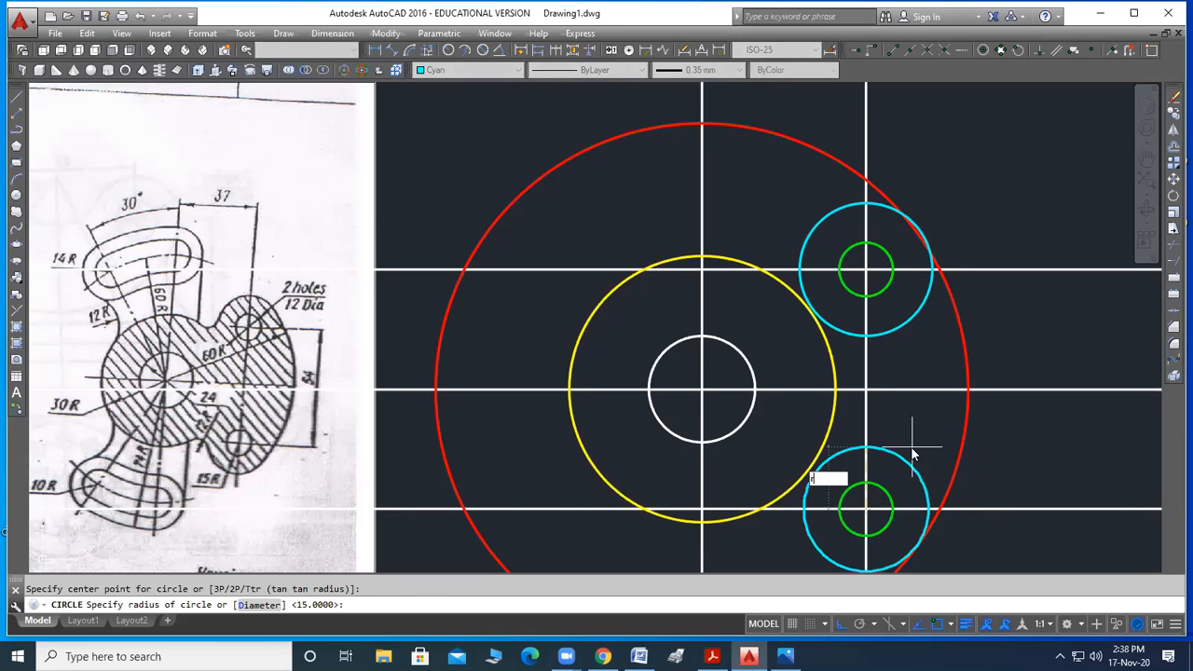
pyautogui.press('Return')
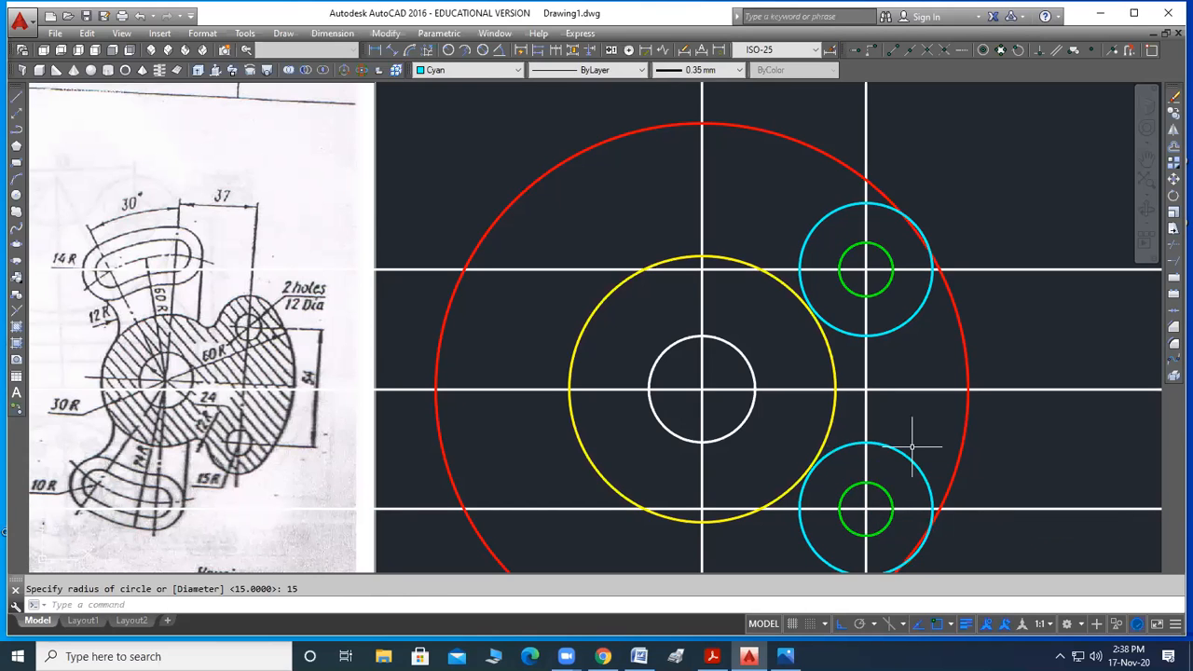
# Erase the large red circle of radius 60 around the concentric circles
pyautogui.scroll(2, 899, 233)
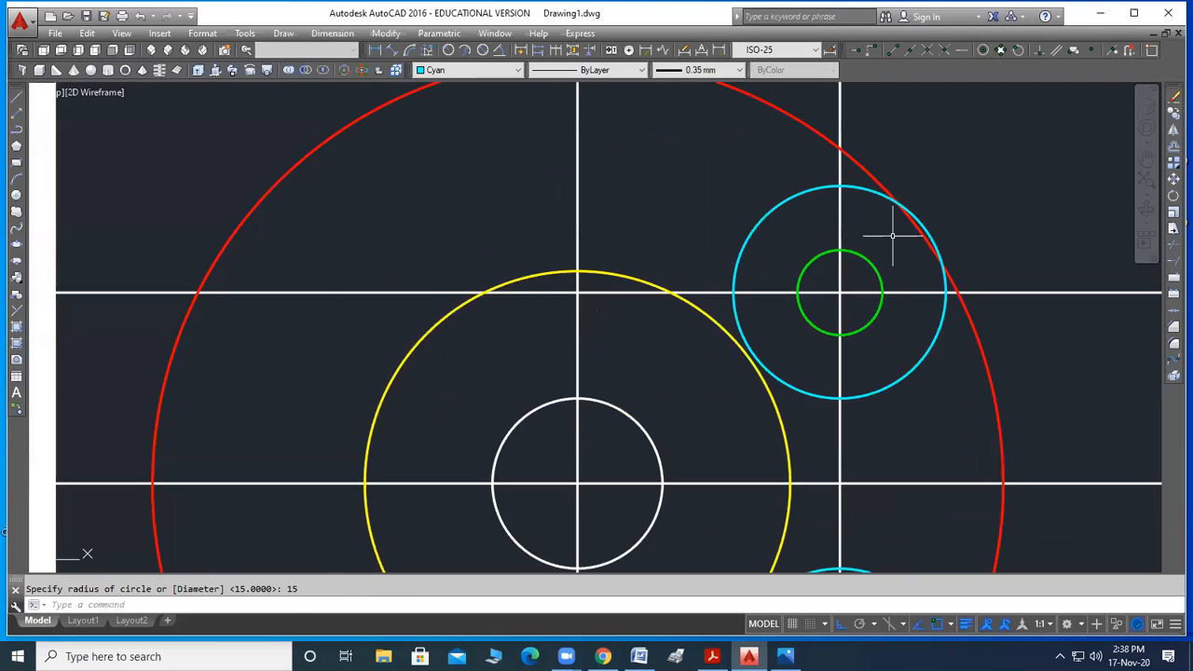
pyautogui.scroll(-4, 579, 220)
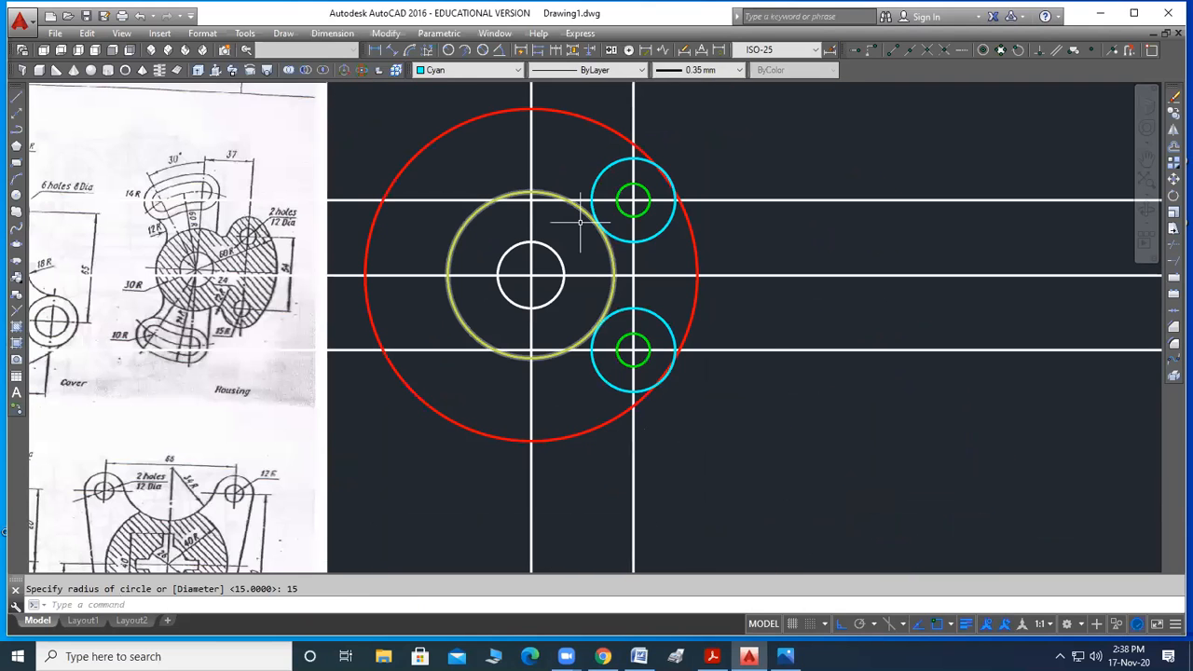
pyautogui.scroll(2, 579, 221)
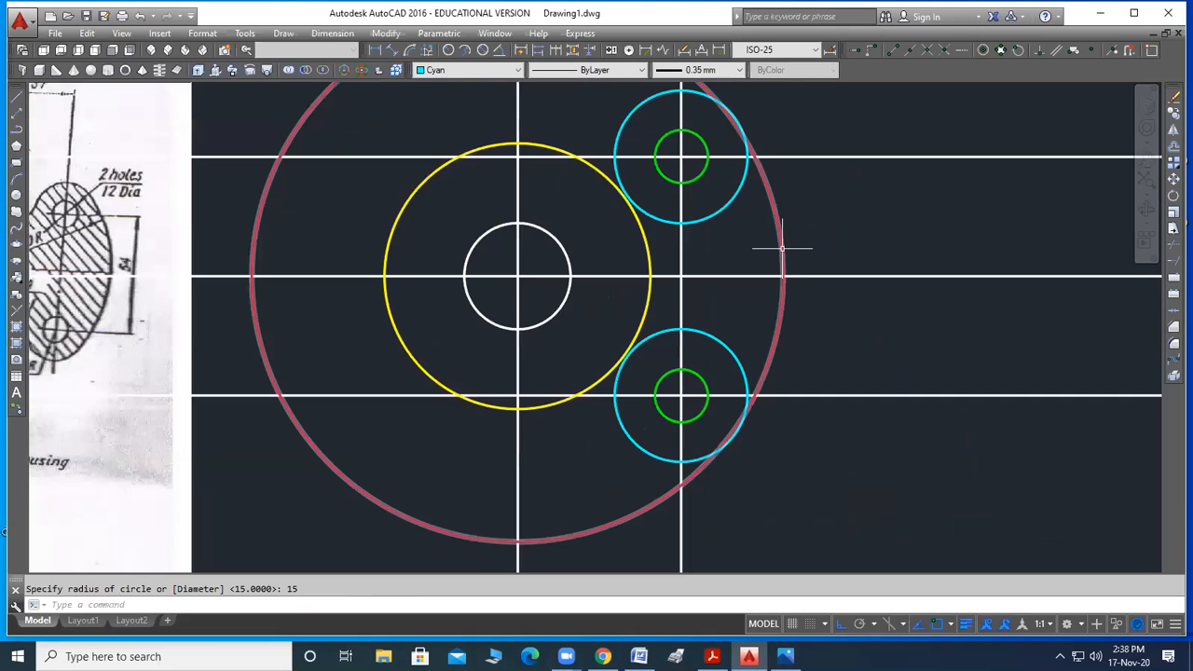
pyautogui.click(781, 248)
pyautogui.scroll(-2, 963, 268)
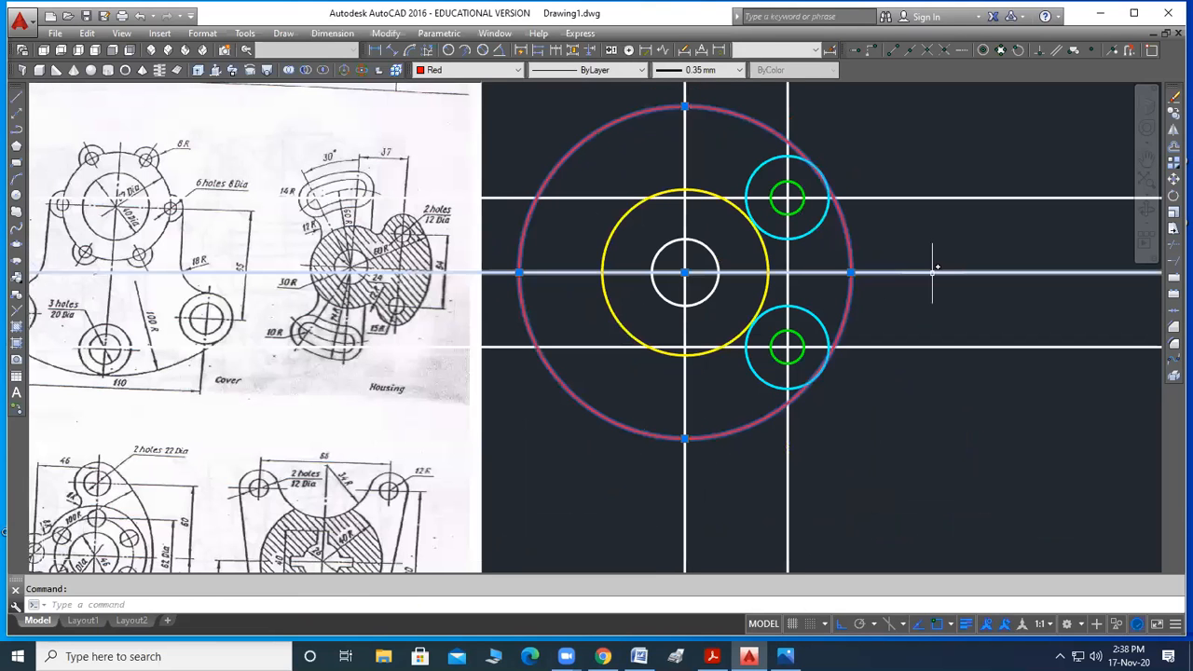
pyautogui.moveTo(932, 272); pyautogui.dragTo(936, 278, button='middle')
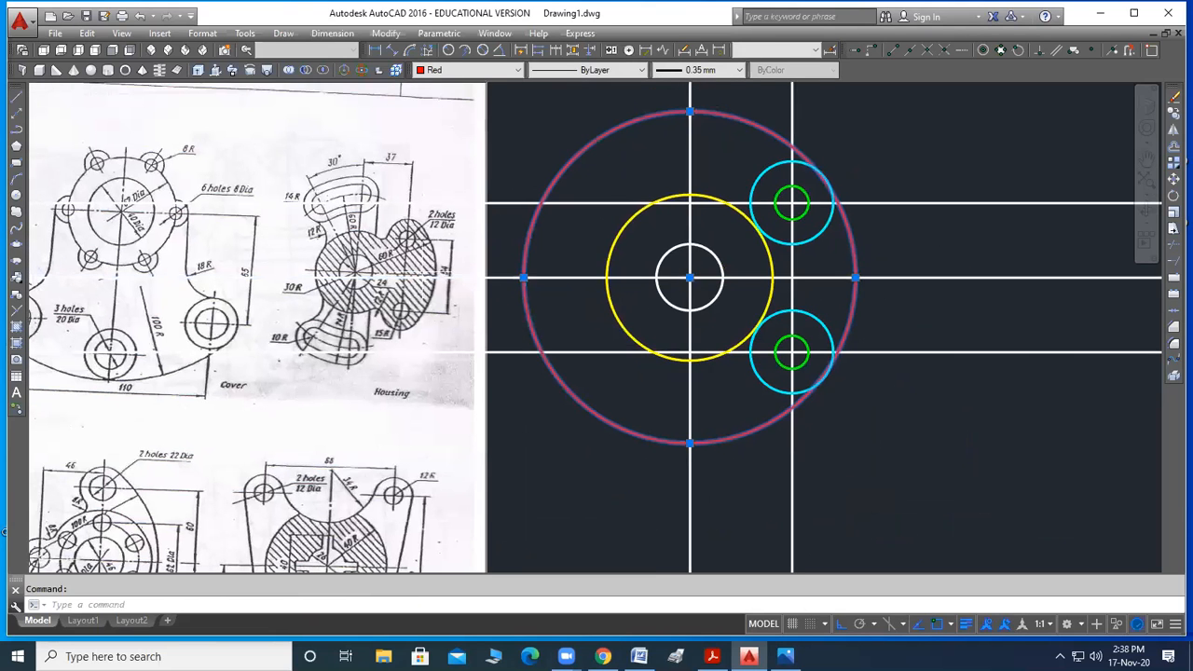
pyautogui.scroll(3, 443, 200)
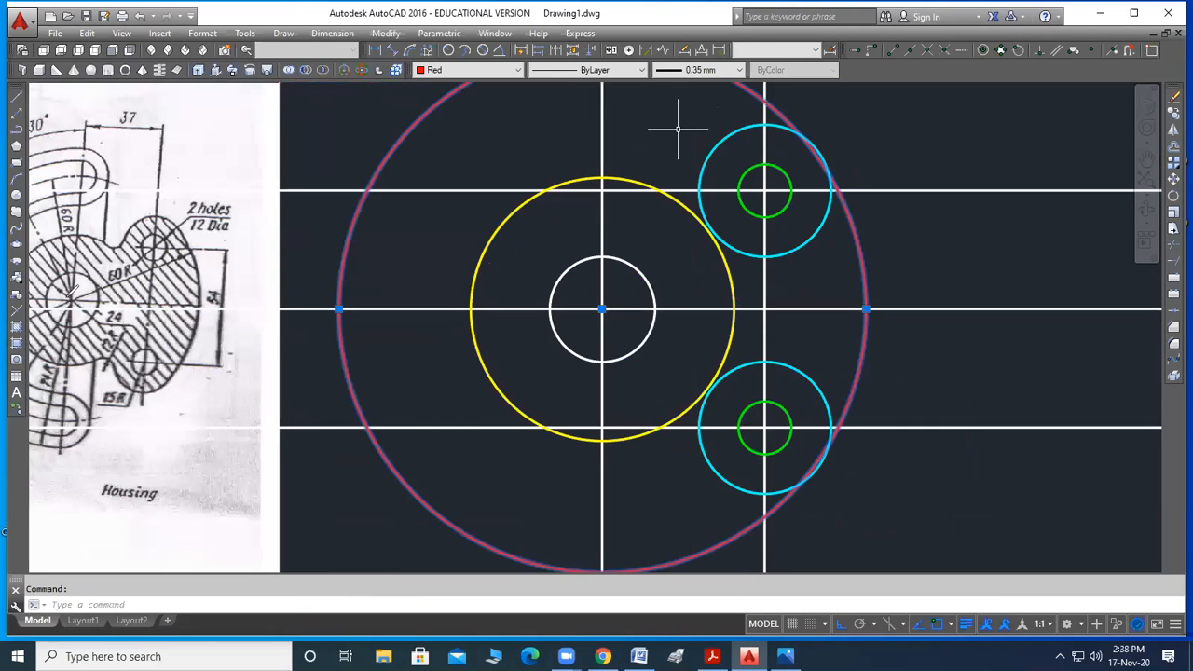
pyautogui.moveTo(190, 261)
pyautogui.mouseDown()
pyautogui.moveTo(190, 282)
pyautogui.moveTo(183, 264)
pyautogui.mouseUp()
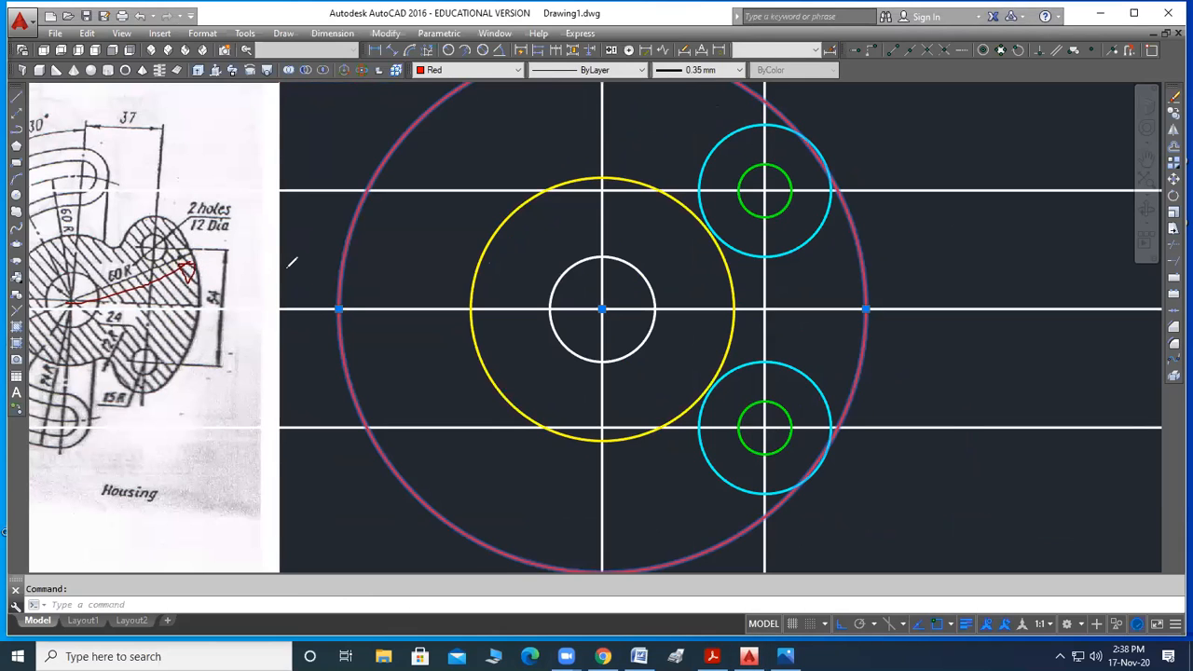
pyautogui.moveTo(827, 149)
pyautogui.mouseDown()
pyautogui.moveTo(865, 223)
pyautogui.moveTo(877, 366)
pyautogui.moveTo(809, 488)
pyautogui.mouseUp()
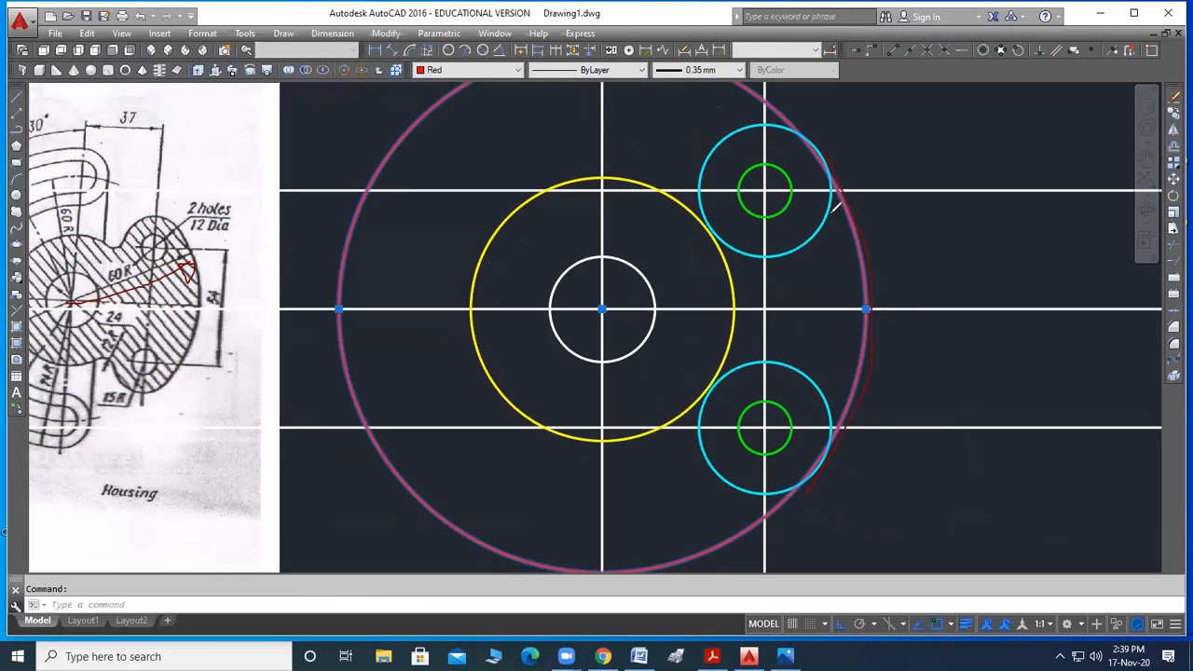
pyautogui.moveTo(602, 307); pyautogui.dragTo(837, 181)
pyautogui.press('e')
pyautogui.press('Escape')
pyautogui.click(881, 267)
pyautogui.click(820, 321)
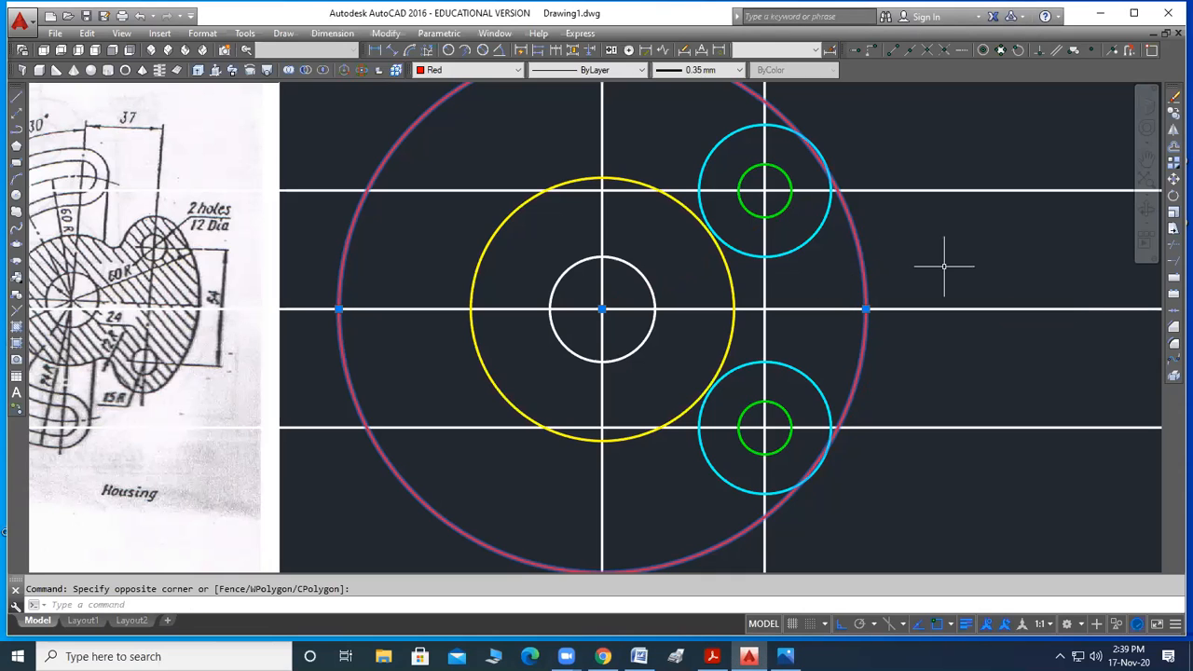
pyautogui.press('Delete')
pyautogui.scroll(-2, 845, 314)
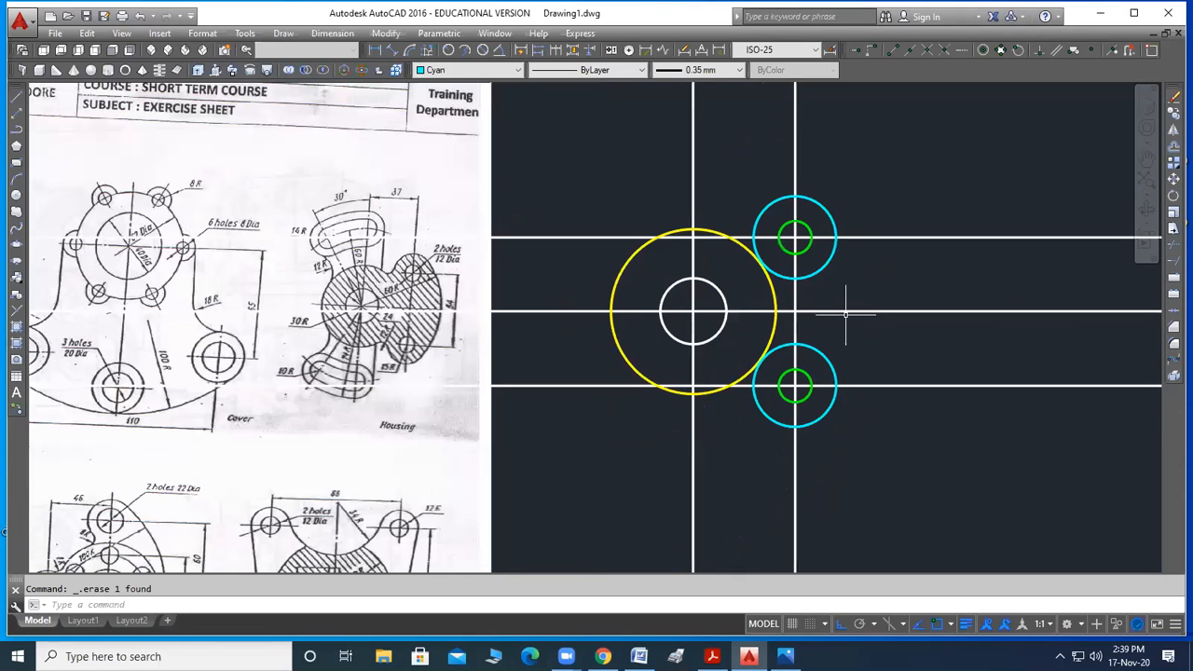
# Set the current object colour to Red and draw a circle of radius 60 tangent to the two cyan circles
pyautogui.moveTo(845, 313); pyautogui.dragTo(839, 313, button='middle')
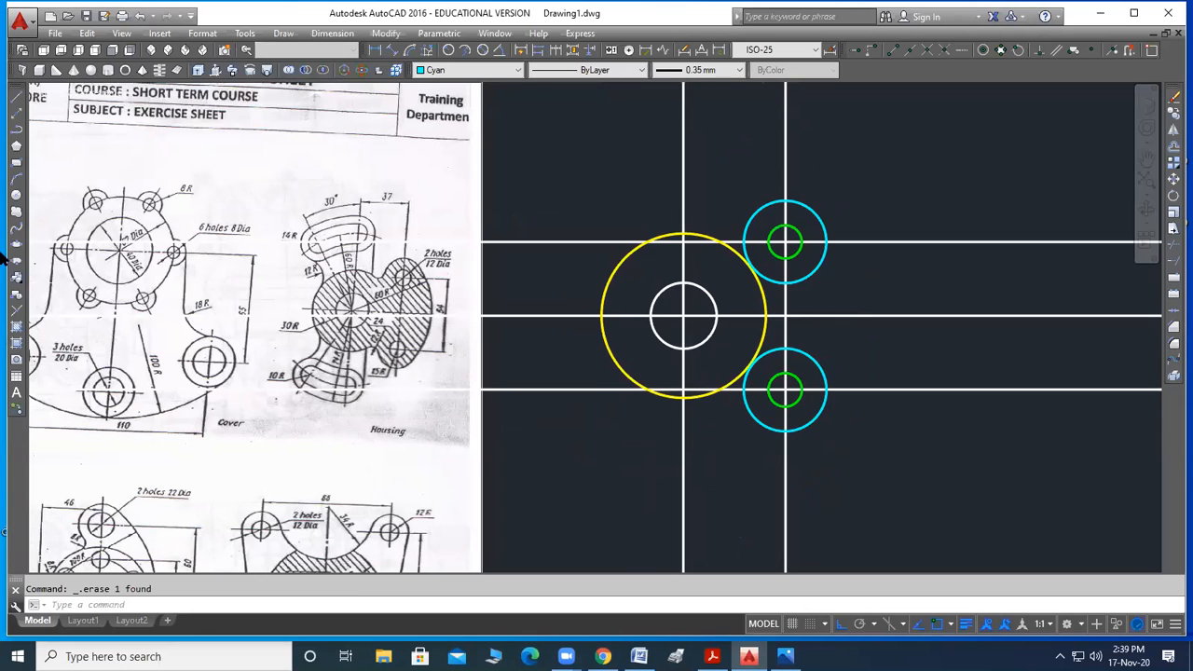
pyautogui.click(483, 75)
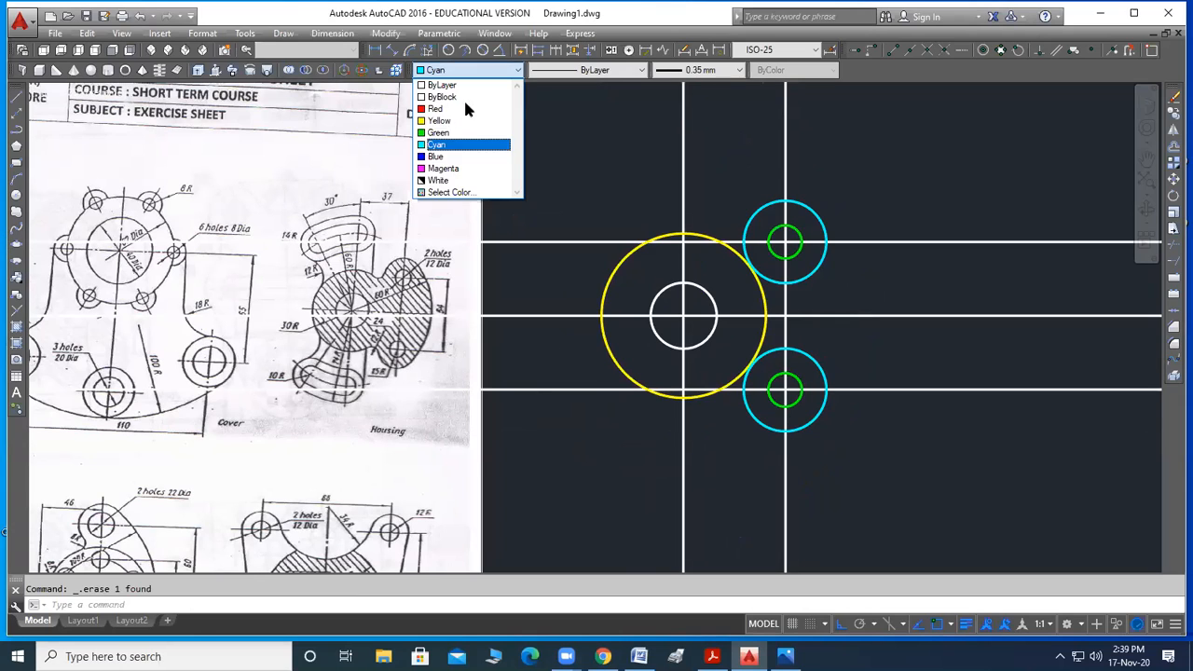
pyautogui.click(449, 112)
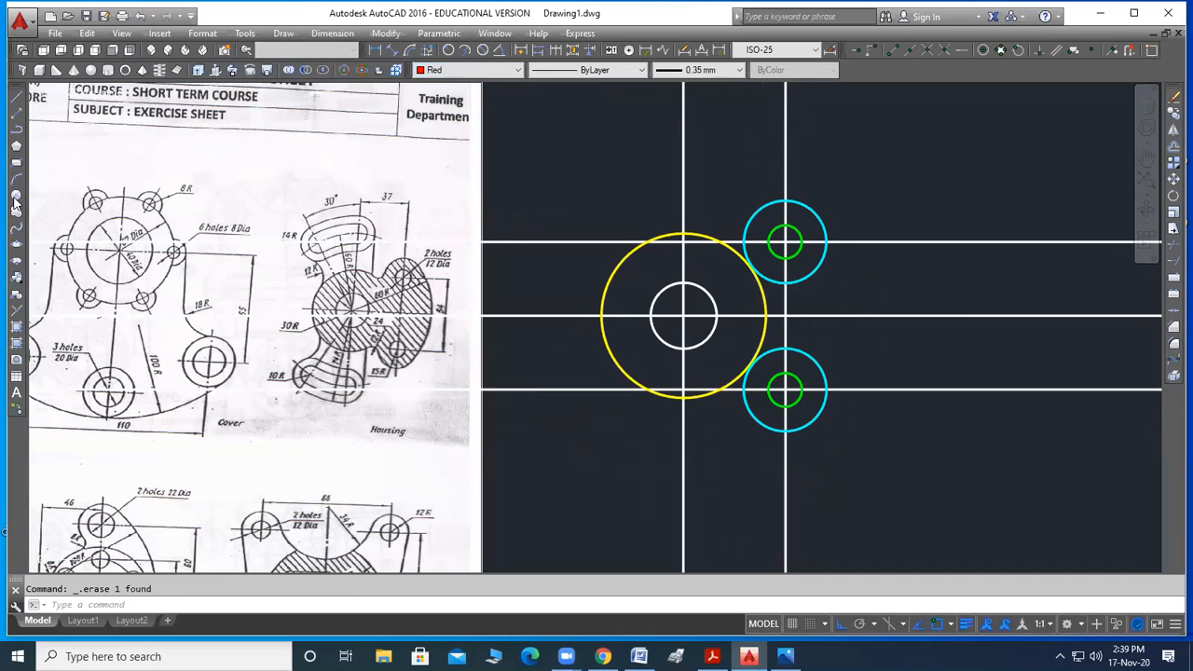
pyautogui.click(17, 197)
pyautogui.write('ttr')
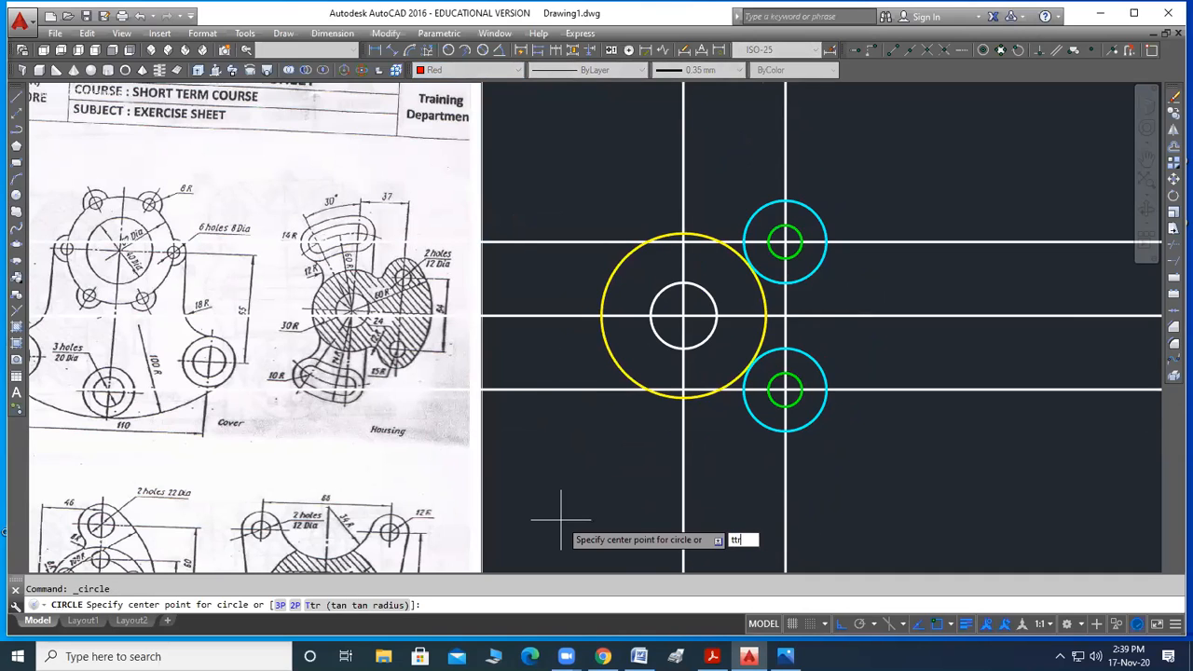
pyautogui.press('Return')
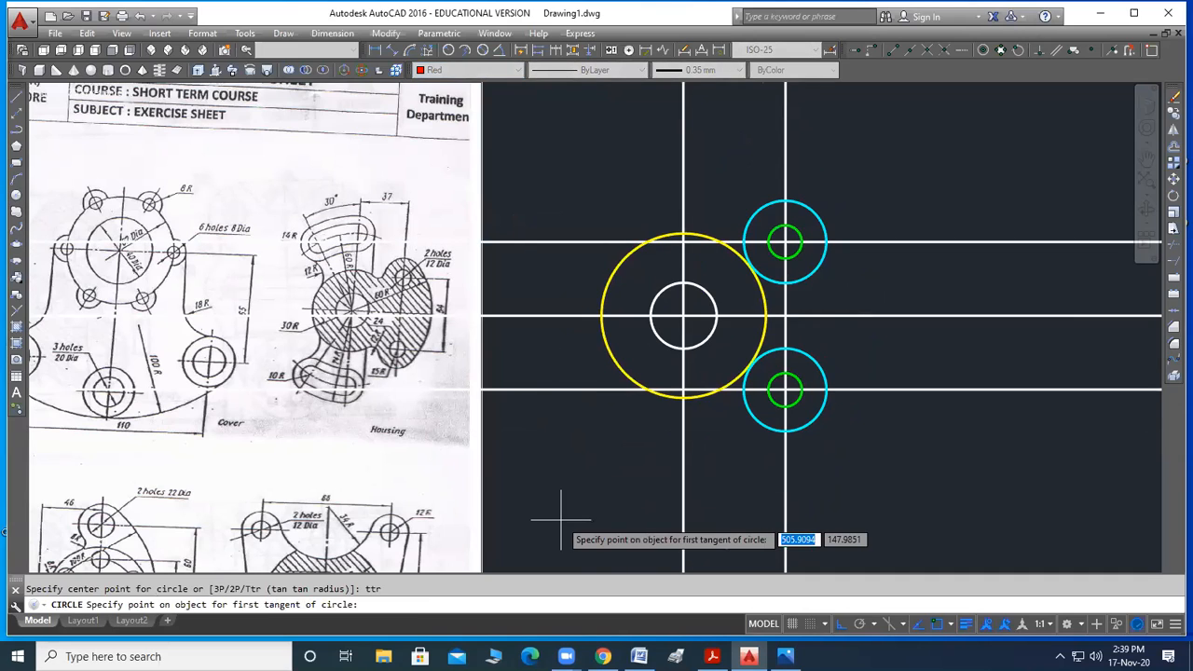
pyautogui.click(807, 198)
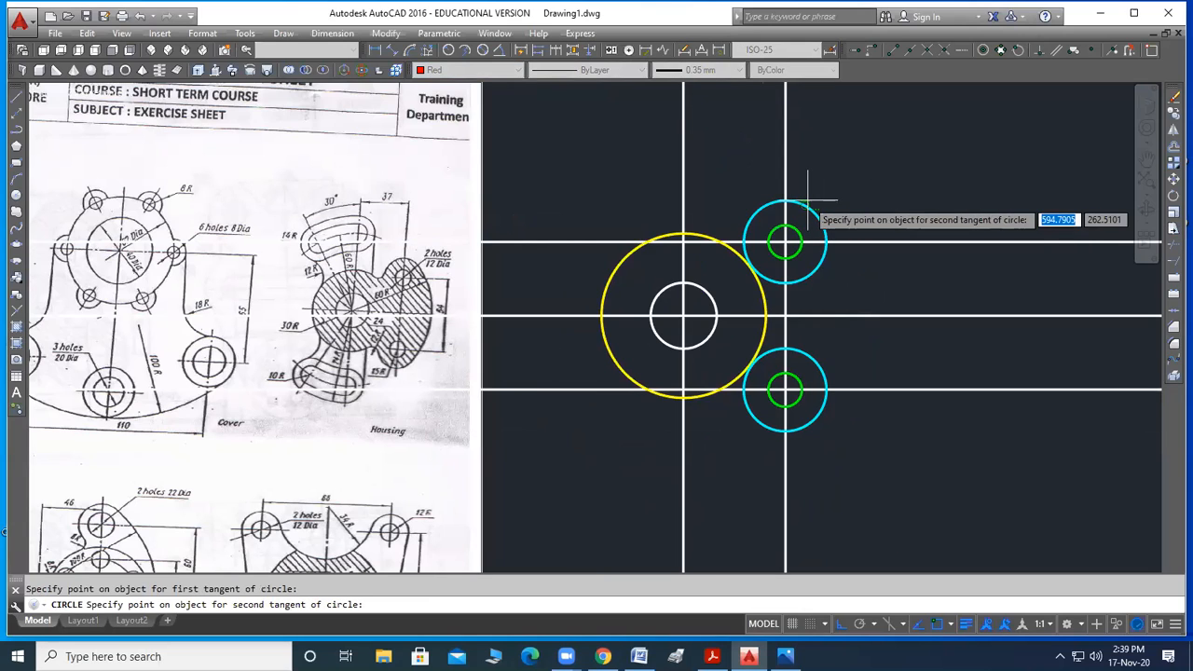
pyautogui.click(820, 429)
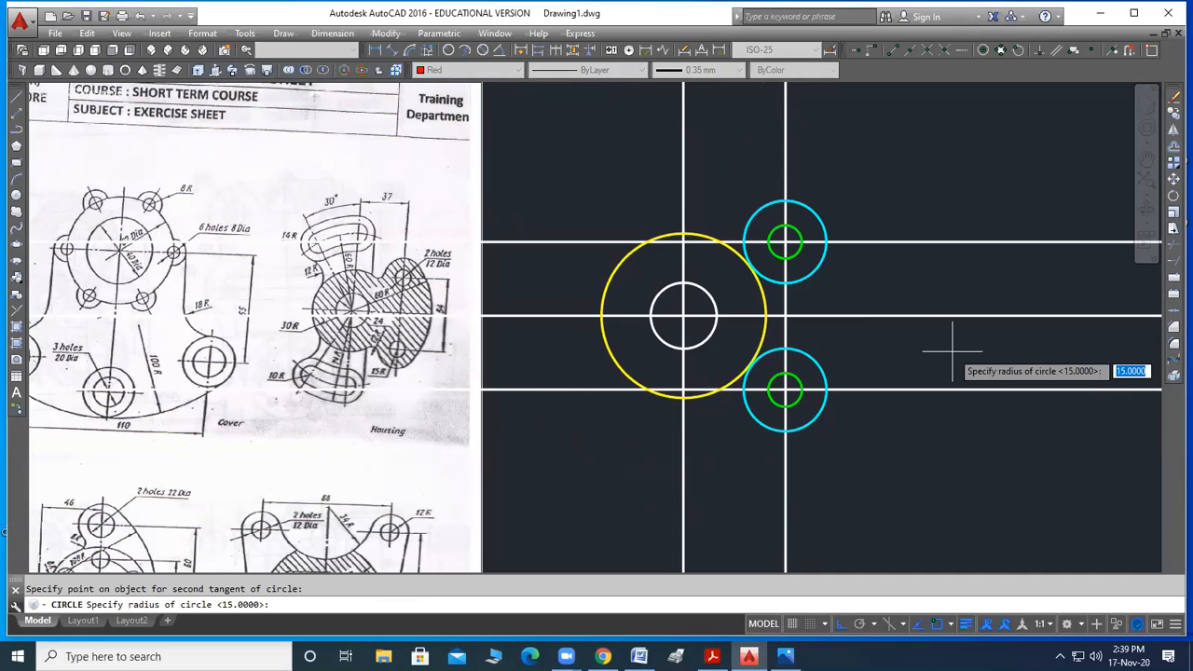
pyautogui.write('60')
pyautogui.press('Return')
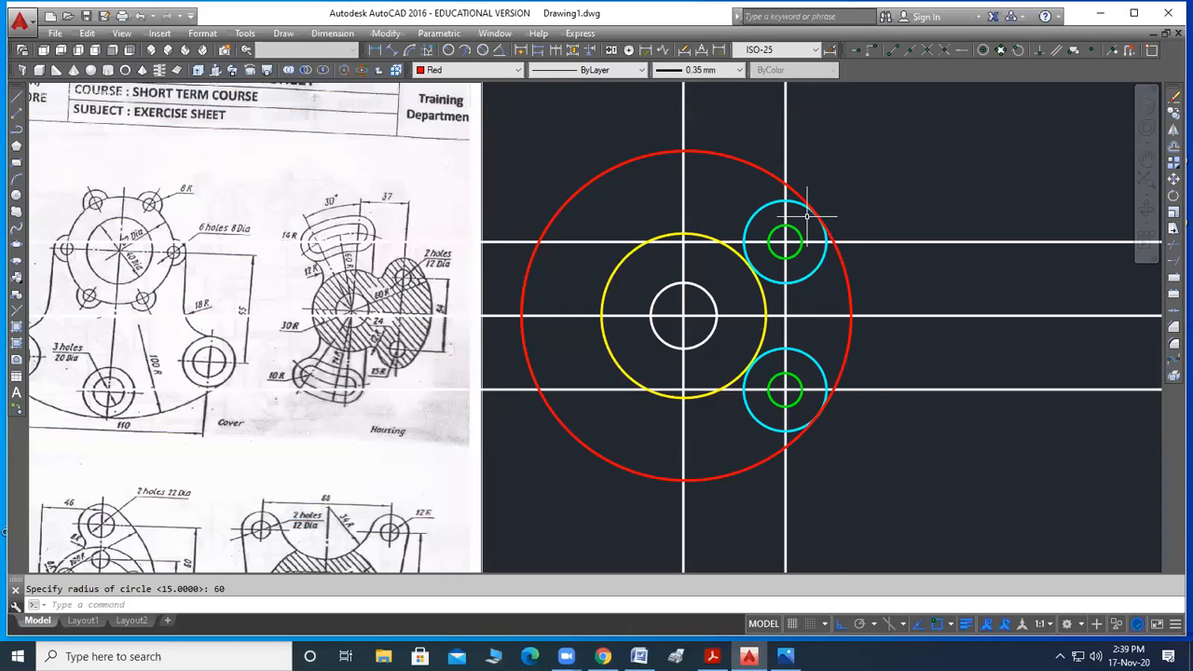
# Examine how the reference housing blends its round body into the two 15R lobes and compare with the matching circles
pyautogui.moveTo(807, 216); pyautogui.dragTo(831, 238, button='middle')
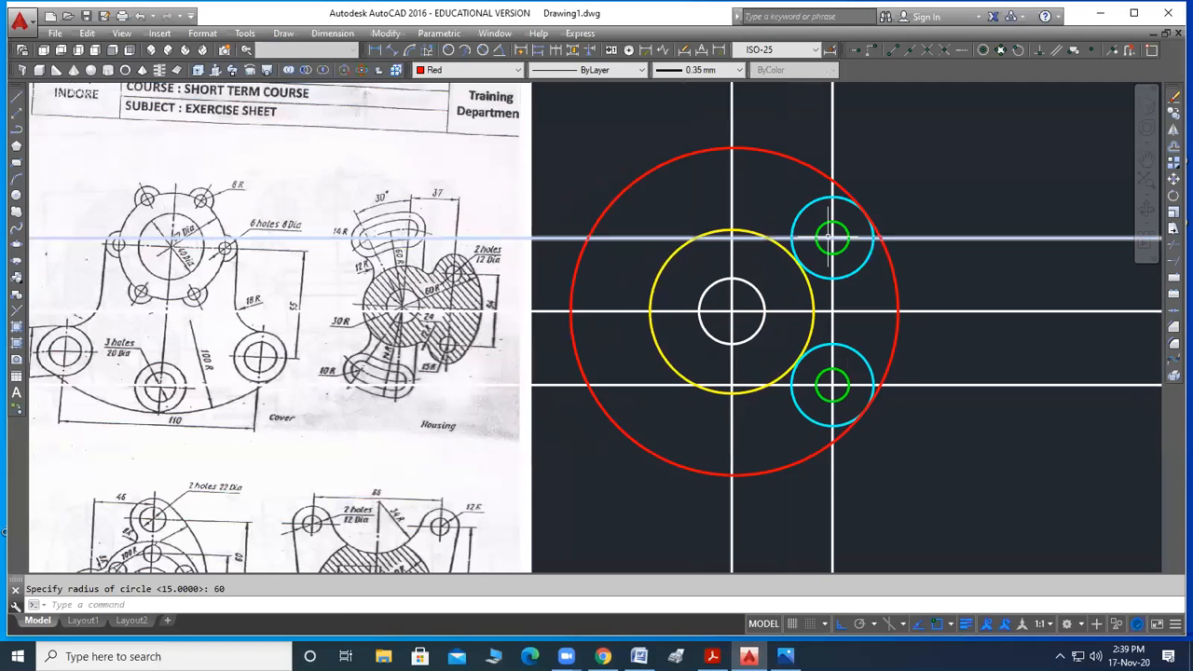
pyautogui.scroll(2, 781, 253)
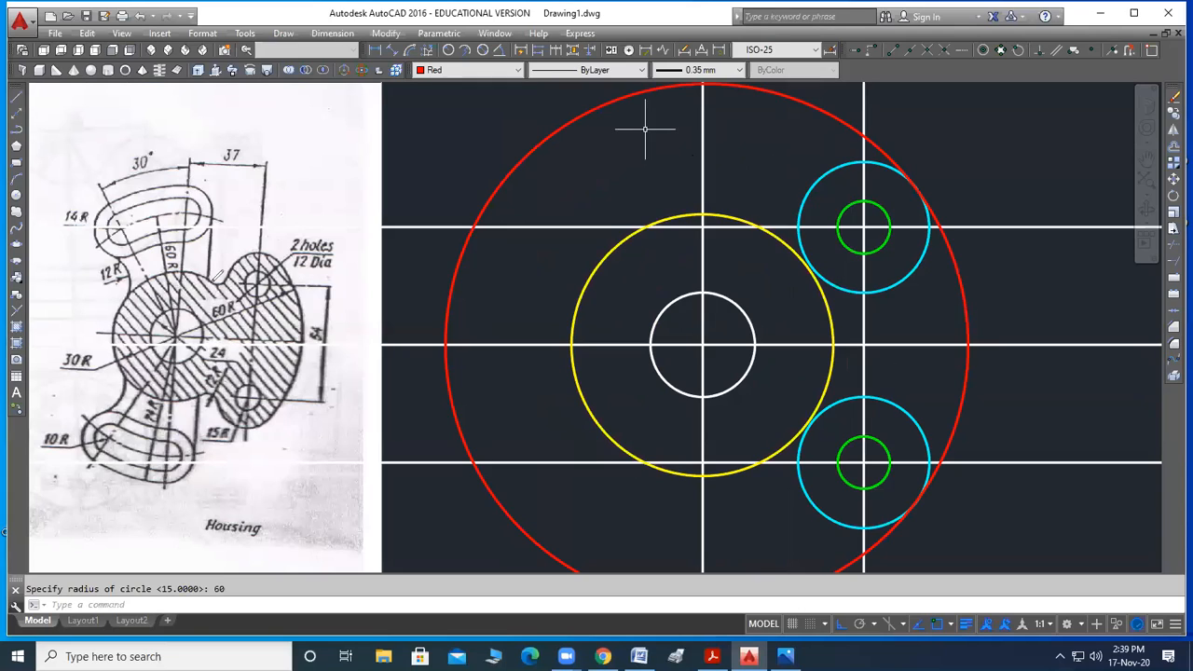
pyautogui.moveTo(211, 282)
pyautogui.mouseDown()
pyautogui.moveTo(240, 266)
pyautogui.moveTo(201, 279)
pyautogui.moveTo(240, 265)
pyautogui.mouseUp()
pyautogui.moveTo(192, 397)
pyautogui.mouseDown()
pyautogui.moveTo(212, 389)
pyautogui.moveTo(222, 412)
pyautogui.mouseUp()
pyautogui.hotkey('ctrl', 'z')
pyautogui.hotkey('ctrl', 'z')
pyautogui.hotkey('ctrl', 'z')
pyautogui.hotkey('ctrl', 'z')
pyautogui.hotkey('ctrl', 'z')
pyautogui.hotkey('ctrl', 'z')
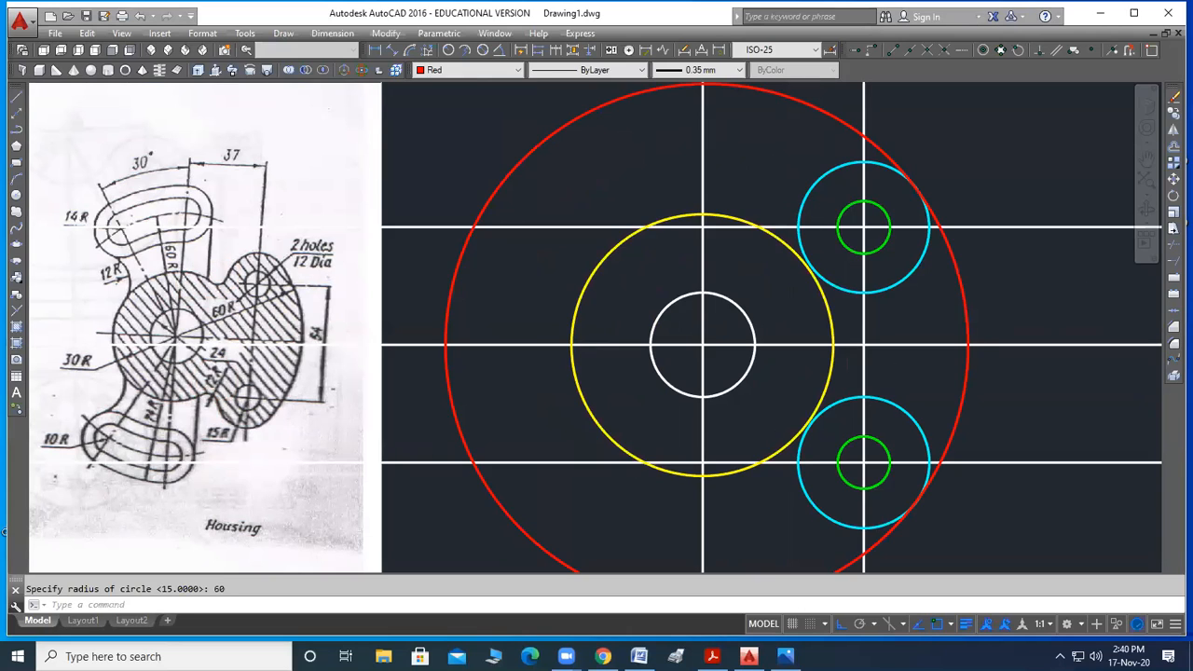
pyautogui.click(807, 195)
pyautogui.click(742, 219)
pyautogui.click(745, 213)
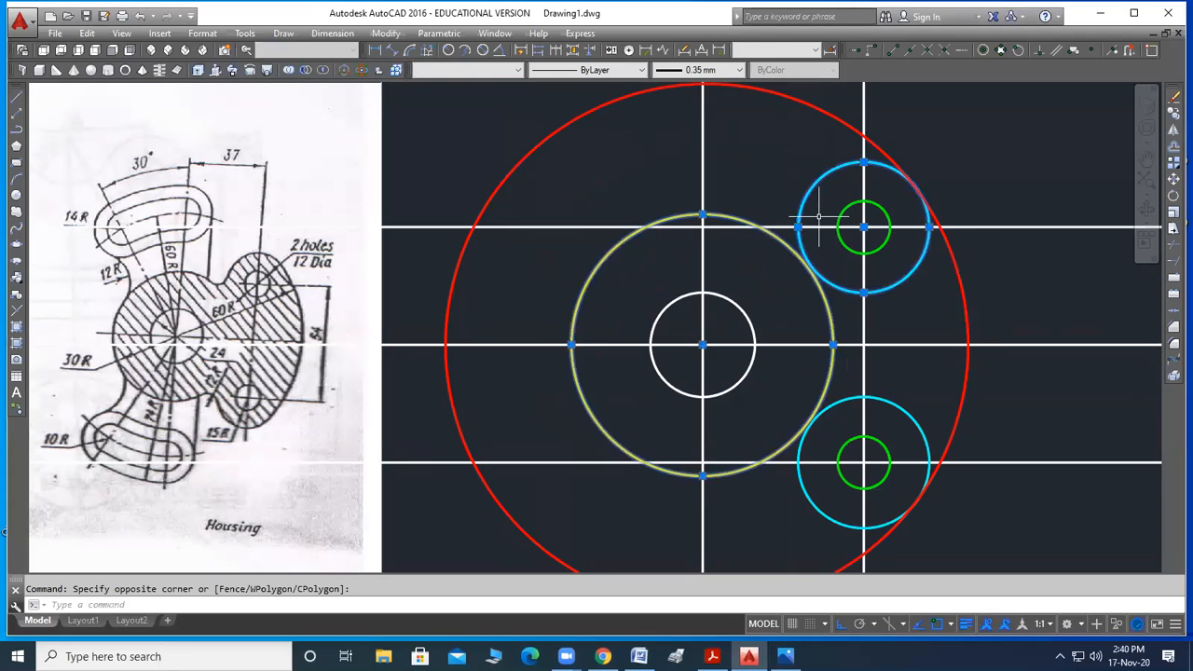
pyautogui.press('Escape')
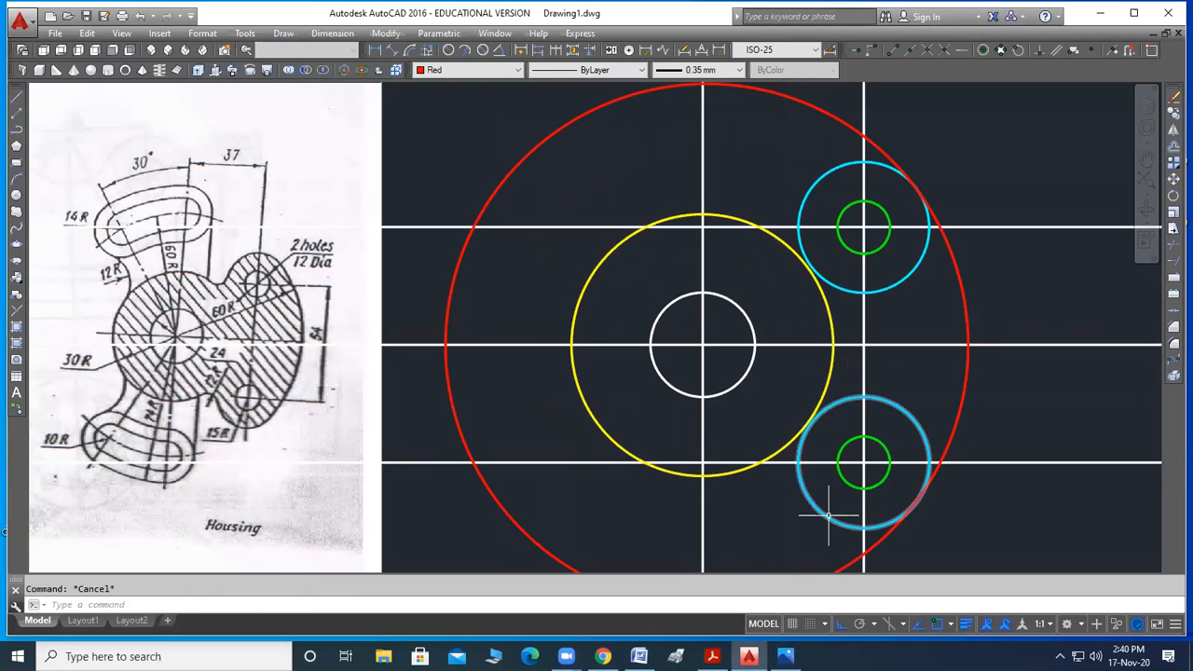
# Fillet the yellow circle and the lower cyan circle with a radius of 12
pyautogui.scroll(-2, 704, 370)
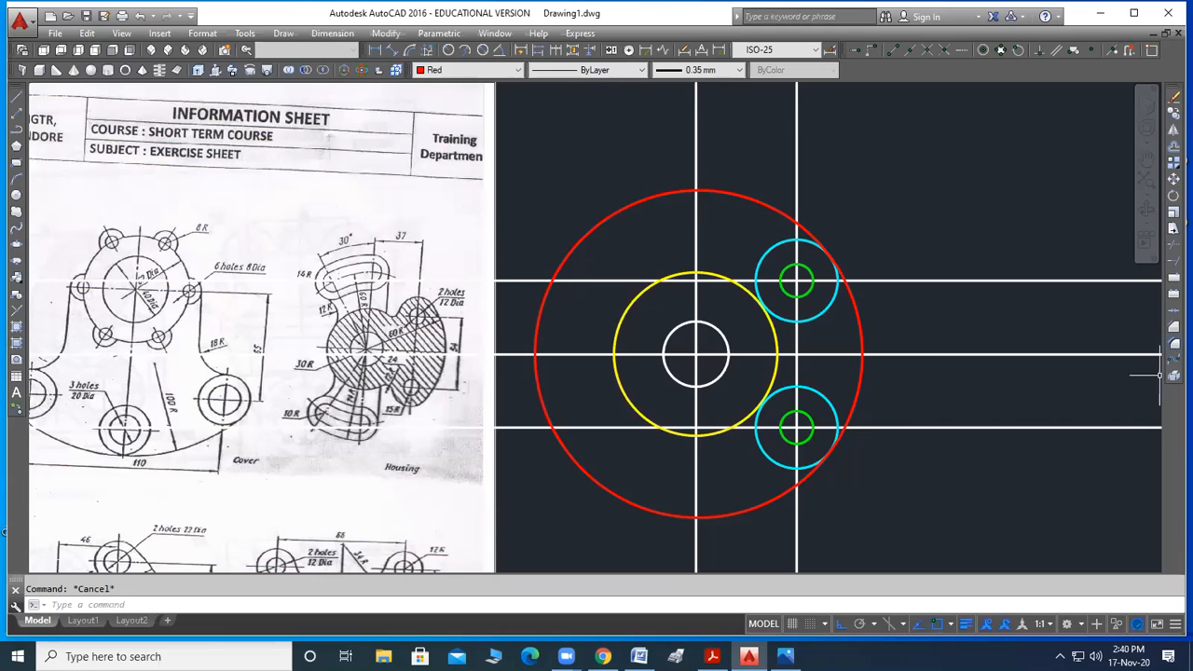
pyautogui.click(1173, 342)
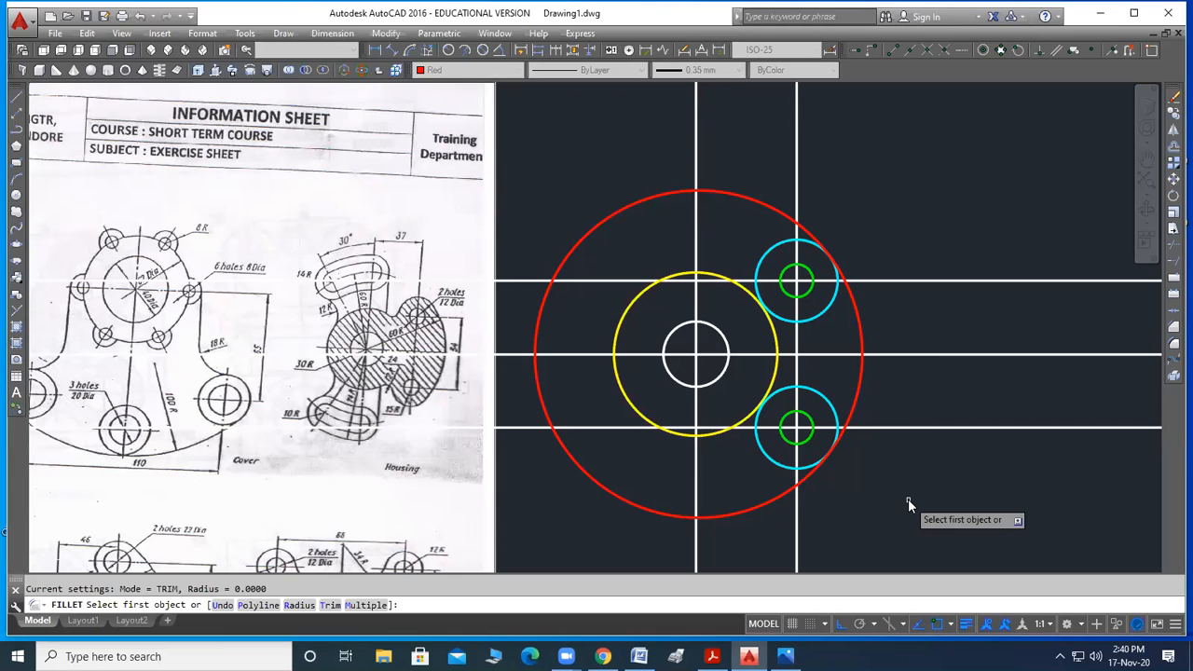
pyautogui.write('r')
pyautogui.press('Return')
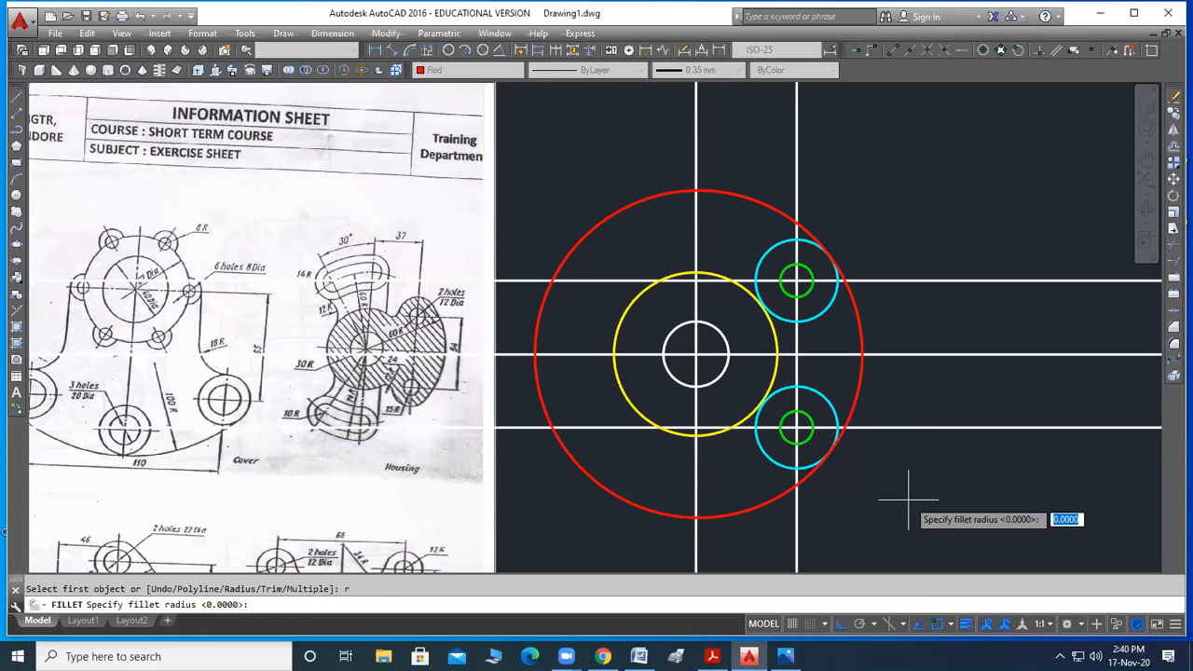
pyautogui.write('12')
pyautogui.press('Return')
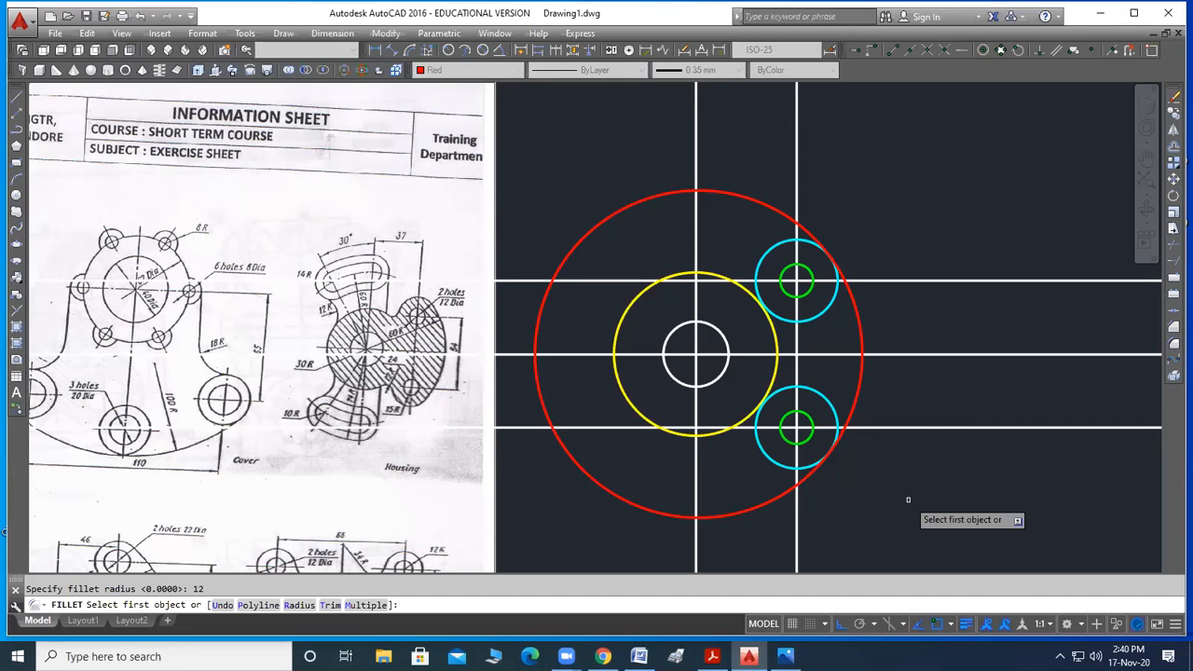
pyautogui.scroll(2, 732, 425)
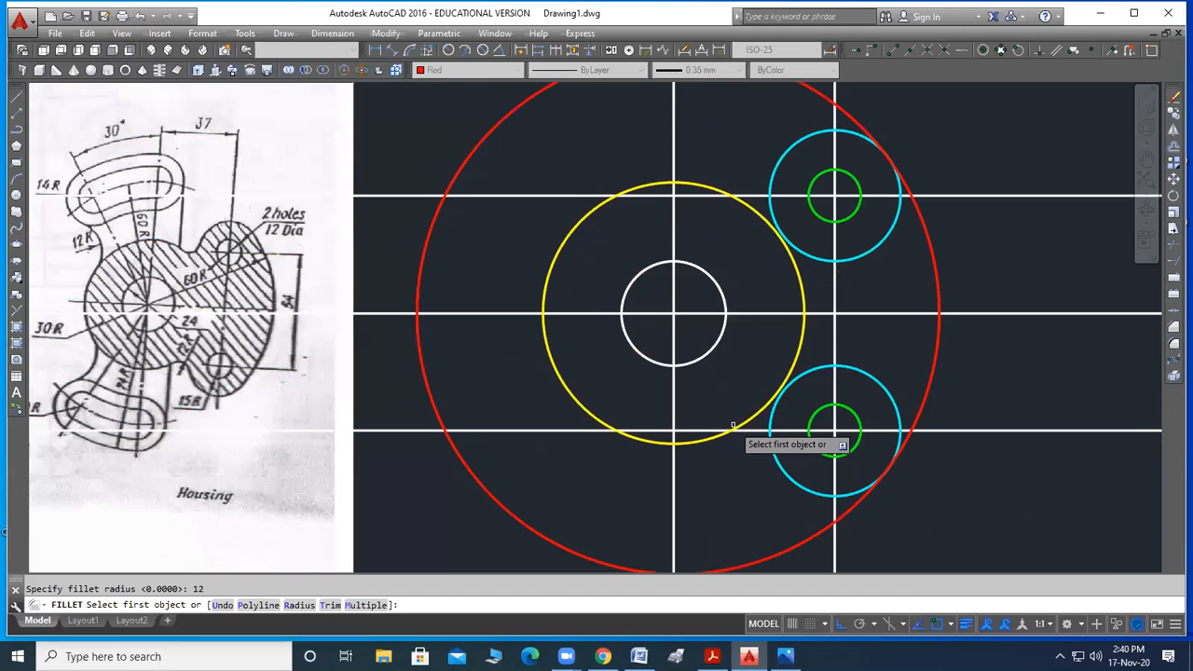
pyautogui.scroll(4, 732, 425)
pyautogui.click(758, 426)
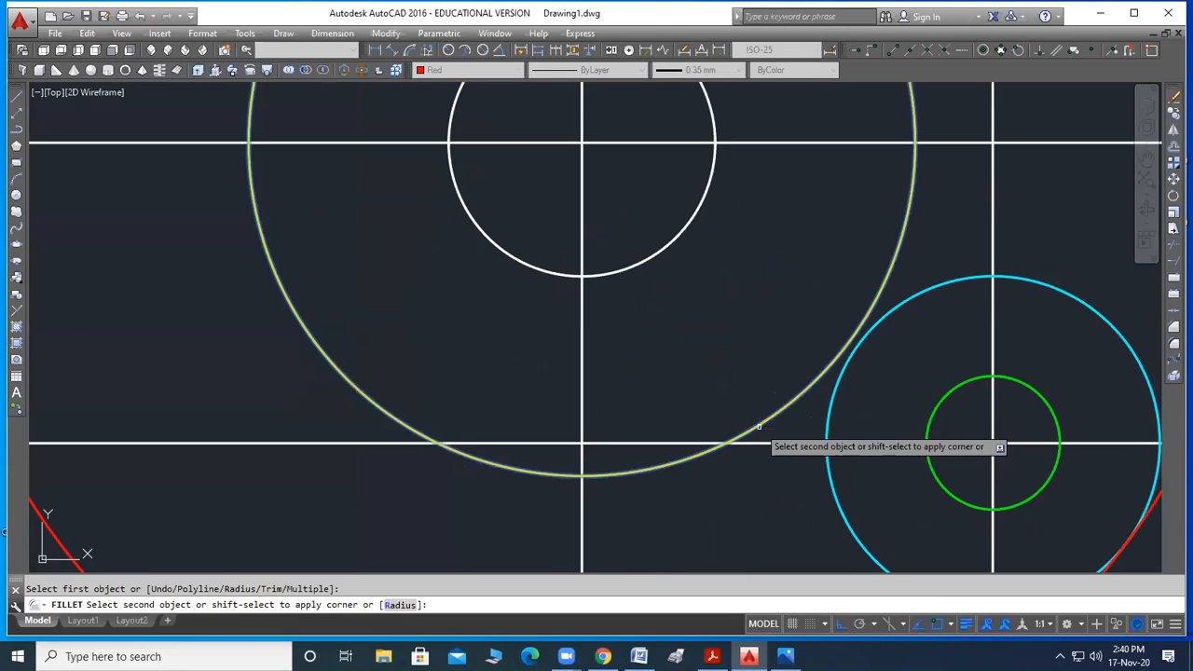
pyautogui.click(825, 431)
pyautogui.scroll(-4, 710, 473)
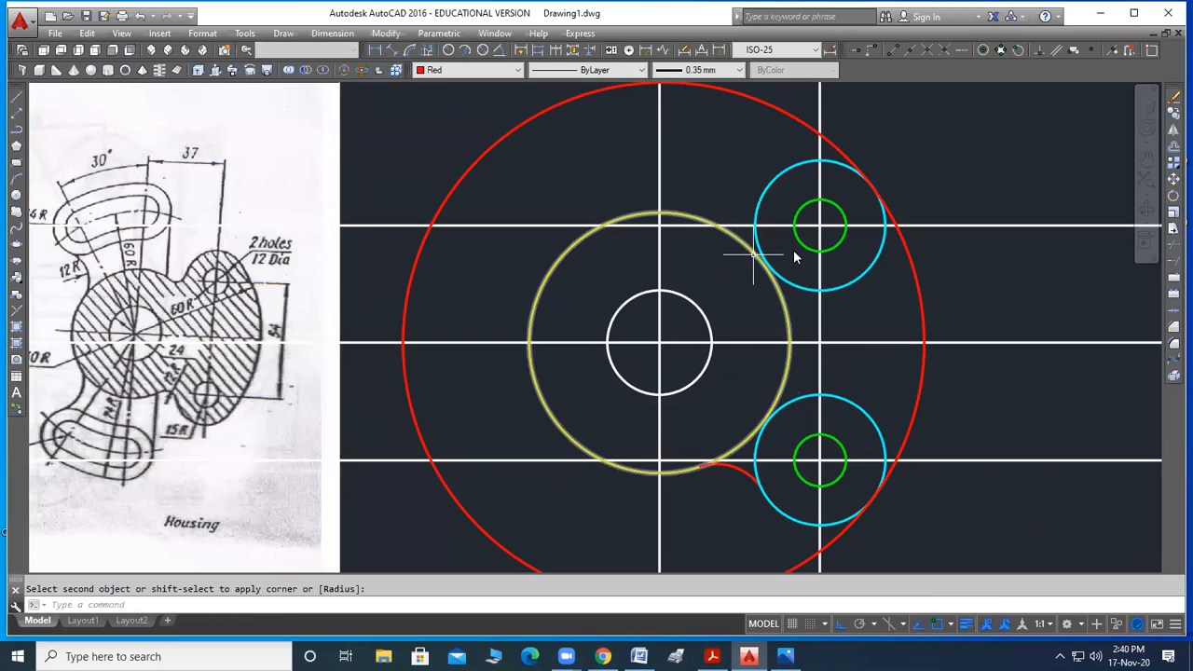
# Fillet the yellow circle and the upper cyan circle with the same radius of 12
pyautogui.press('Return')
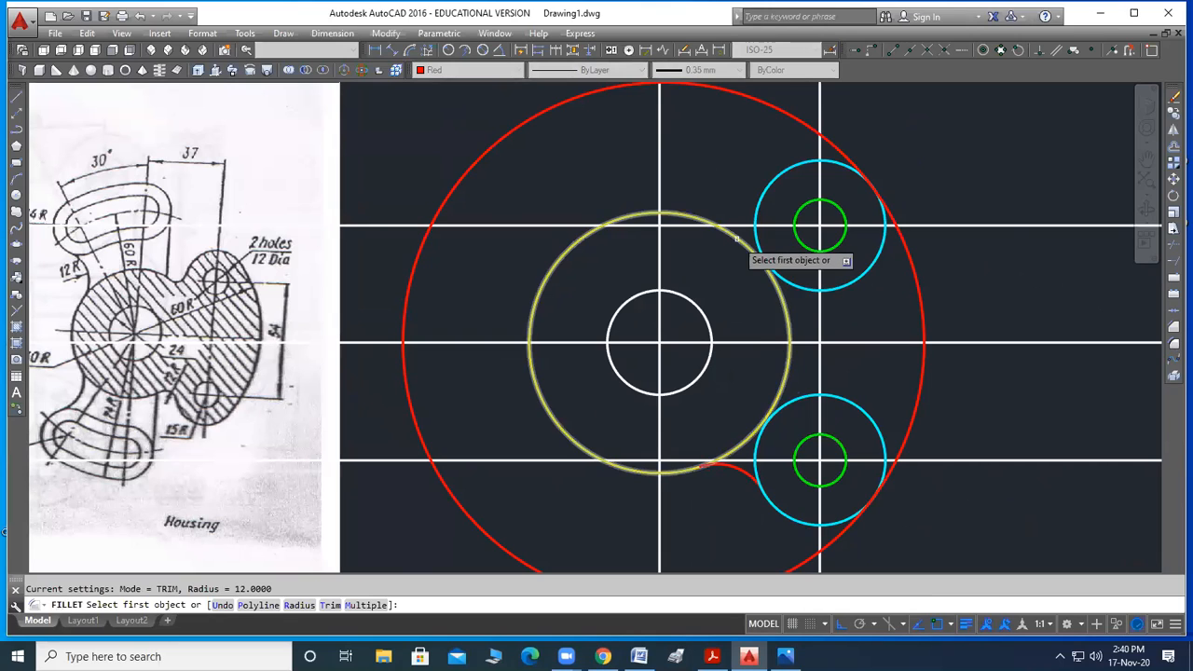
pyautogui.click(752, 255)
pyautogui.click(757, 199)
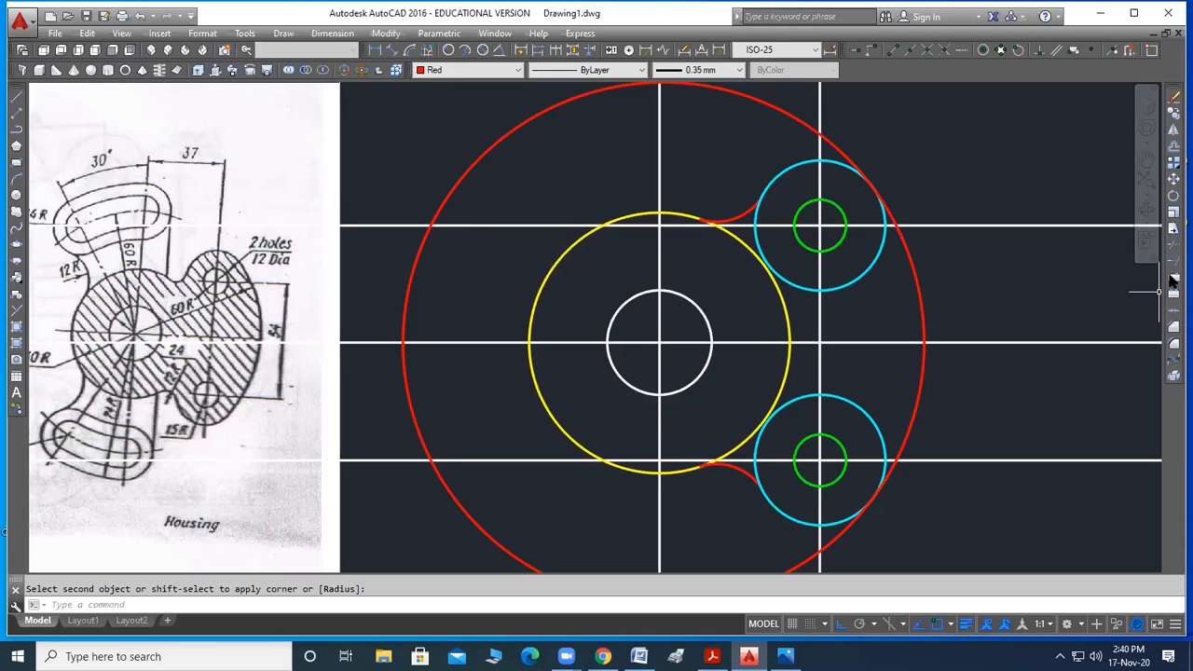
# Trim the inner arcs of the yellow and upper cyan circles and the construction line segments inside the body near the upper fillet
pyautogui.click(1173, 244)
pyautogui.press('Return')
pyautogui.scroll(4, 756, 215)
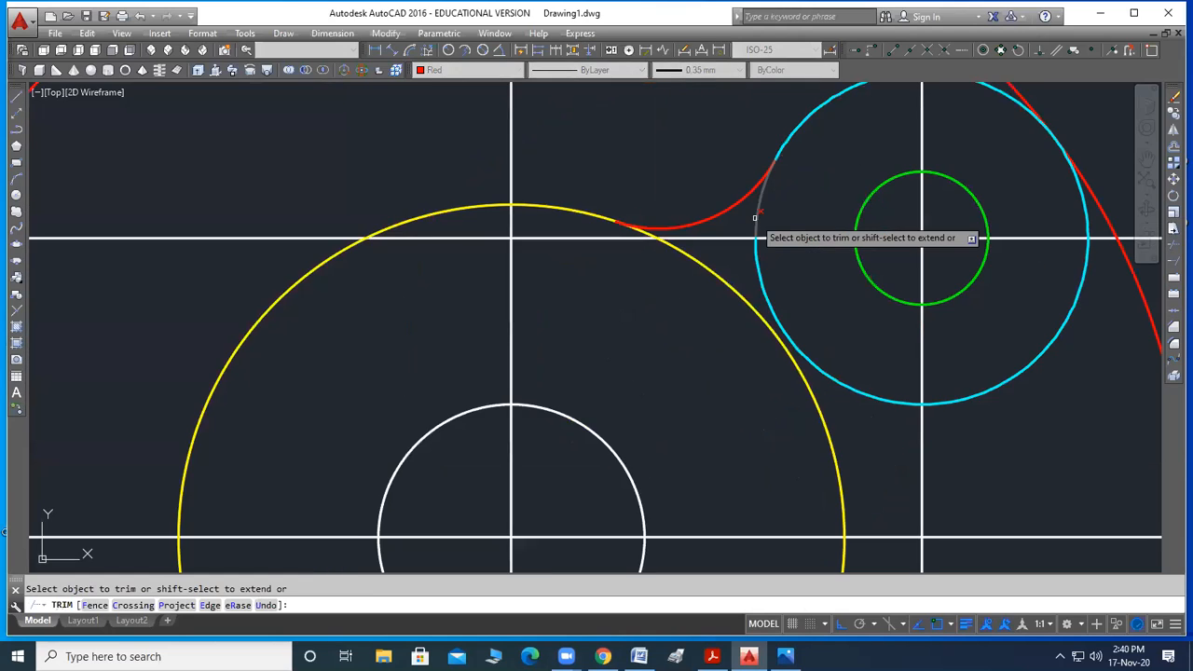
pyautogui.click(806, 210)
pyautogui.click(750, 338)
pyautogui.scroll(-2, 759, 247)
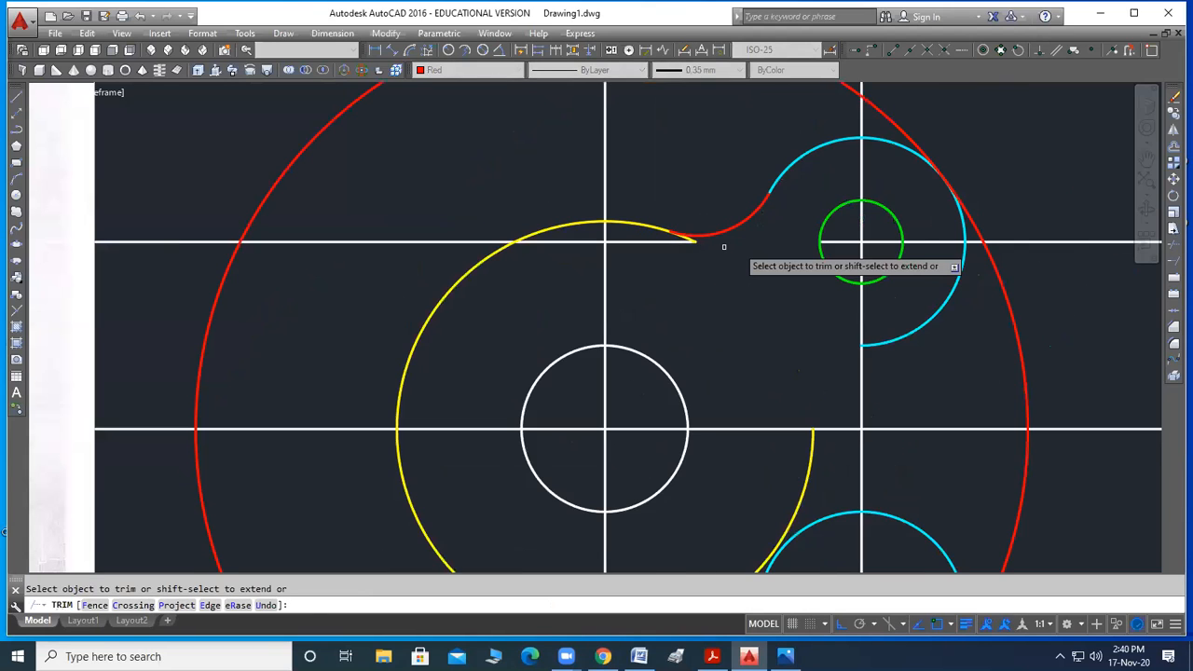
pyautogui.scroll(5, 724, 244)
pyautogui.click(737, 241)
pyautogui.scroll(-3, 722, 249)
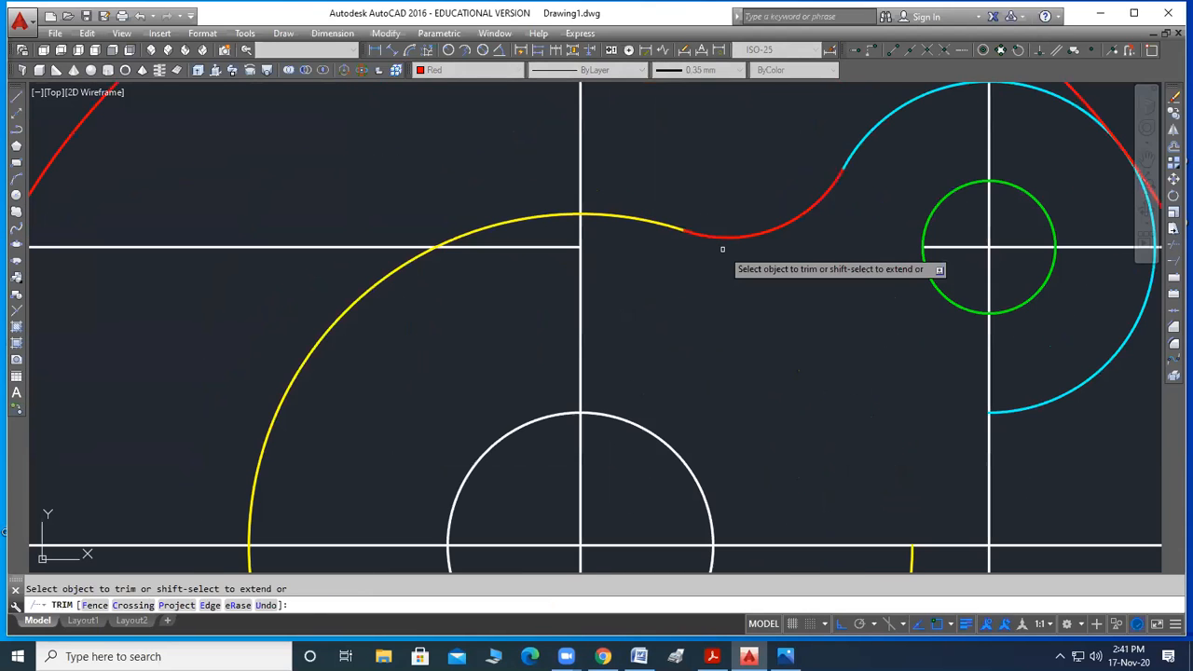
pyautogui.click(604, 242)
pyautogui.click(553, 269)
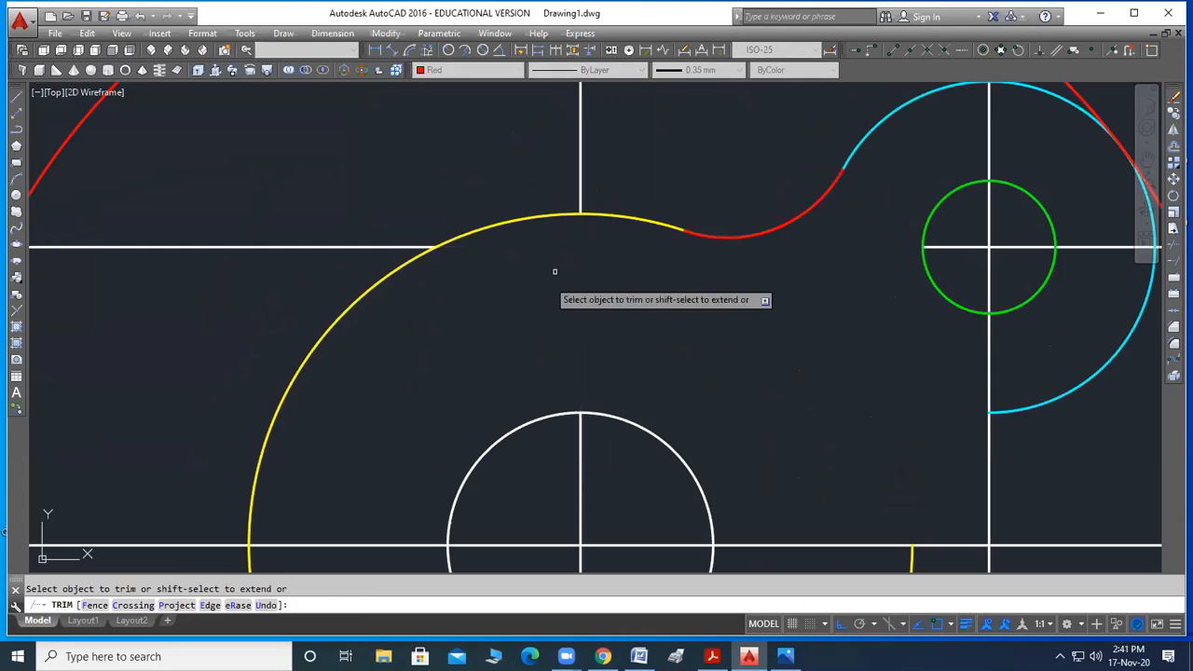
pyautogui.scroll(-6, 577, 244)
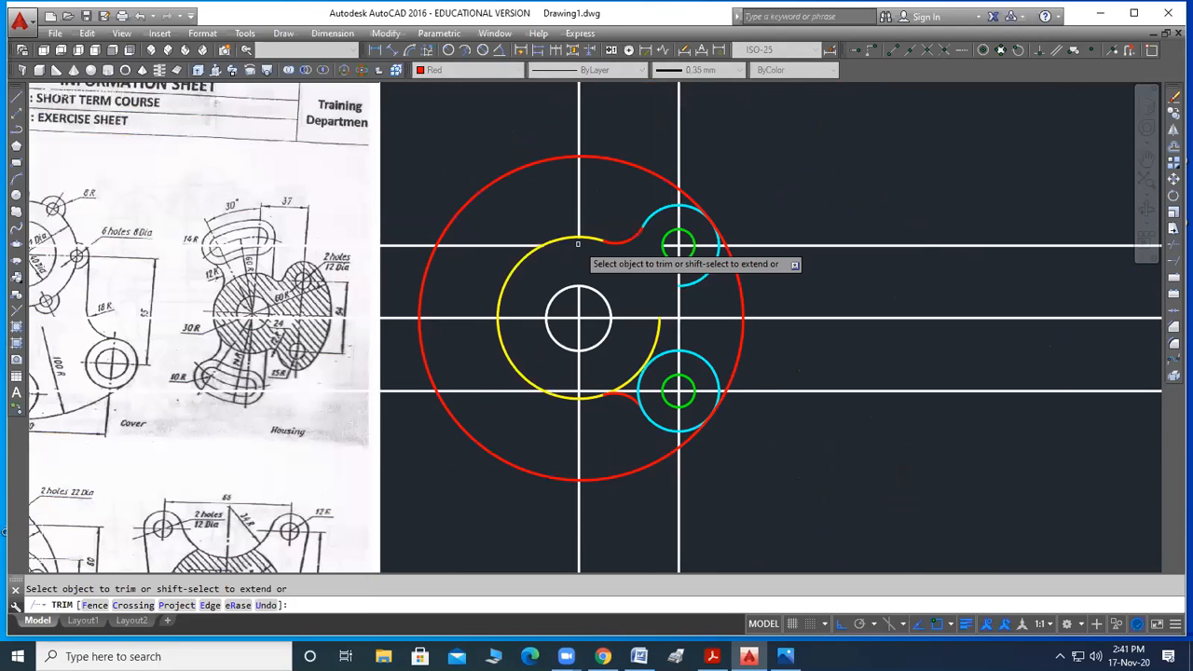
# Trim the red circle's arc beside the upper lobe and cut off the construction lines extending outside the red circle
pyautogui.scroll(2, 710, 264)
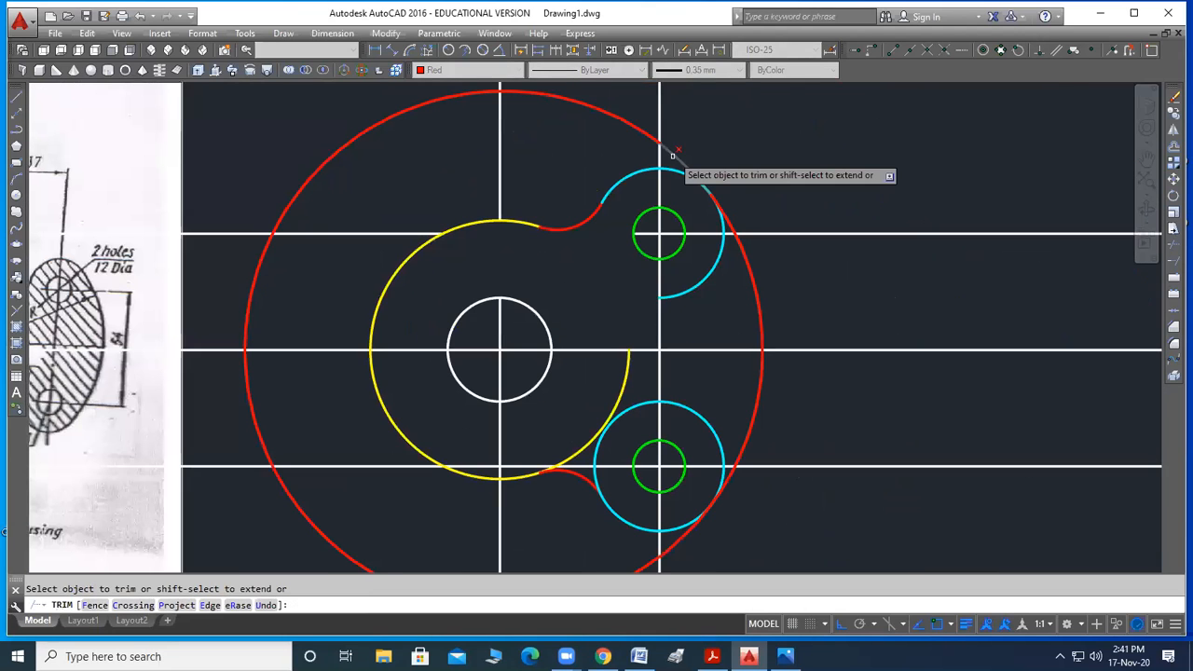
pyautogui.click(671, 155)
pyautogui.scroll(-4, 864, 270)
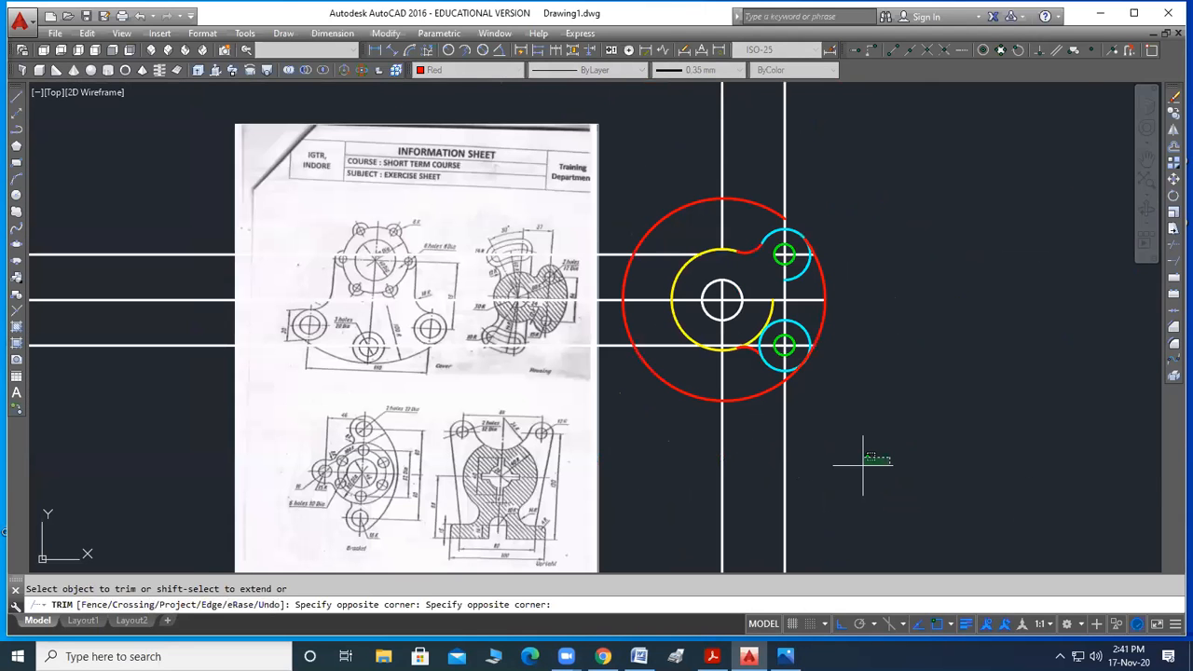
pyautogui.scroll(4, 587, 264)
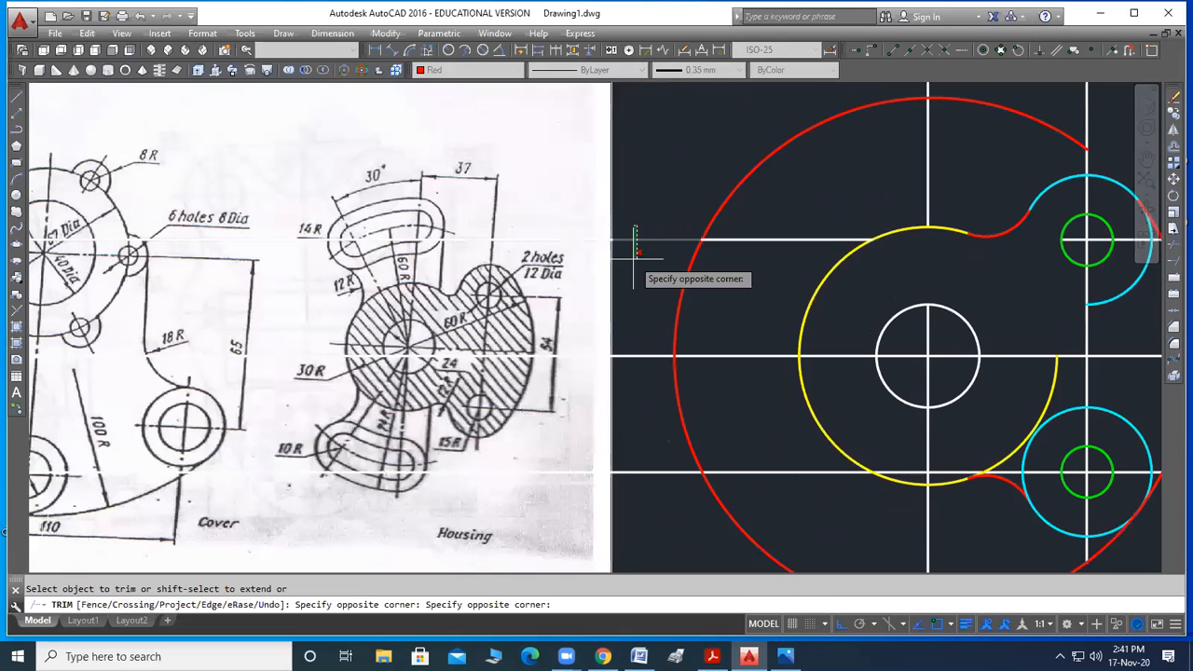
pyautogui.click(631, 497)
pyautogui.moveTo(1012, 475); pyautogui.dragTo(832, 454, button='middle')
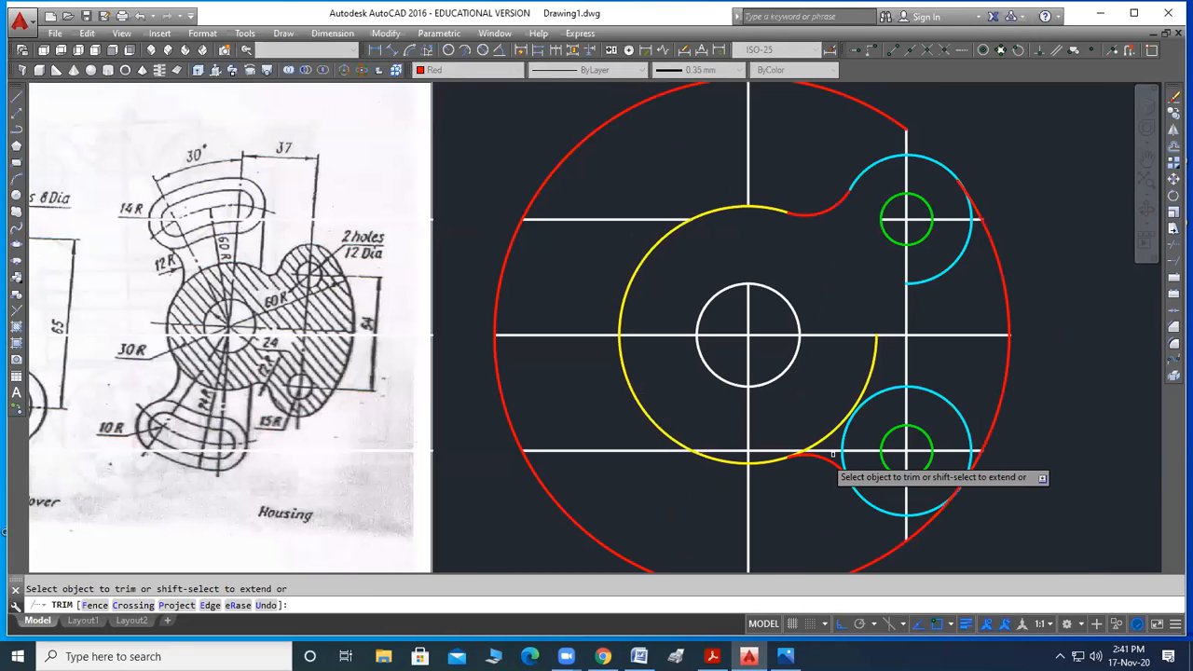
# Trim the arcs and centreline segments between the two lobes, plus the lower lobe's leftover arc and line beside the red circle
pyautogui.click(984, 261)
pyautogui.click(840, 404)
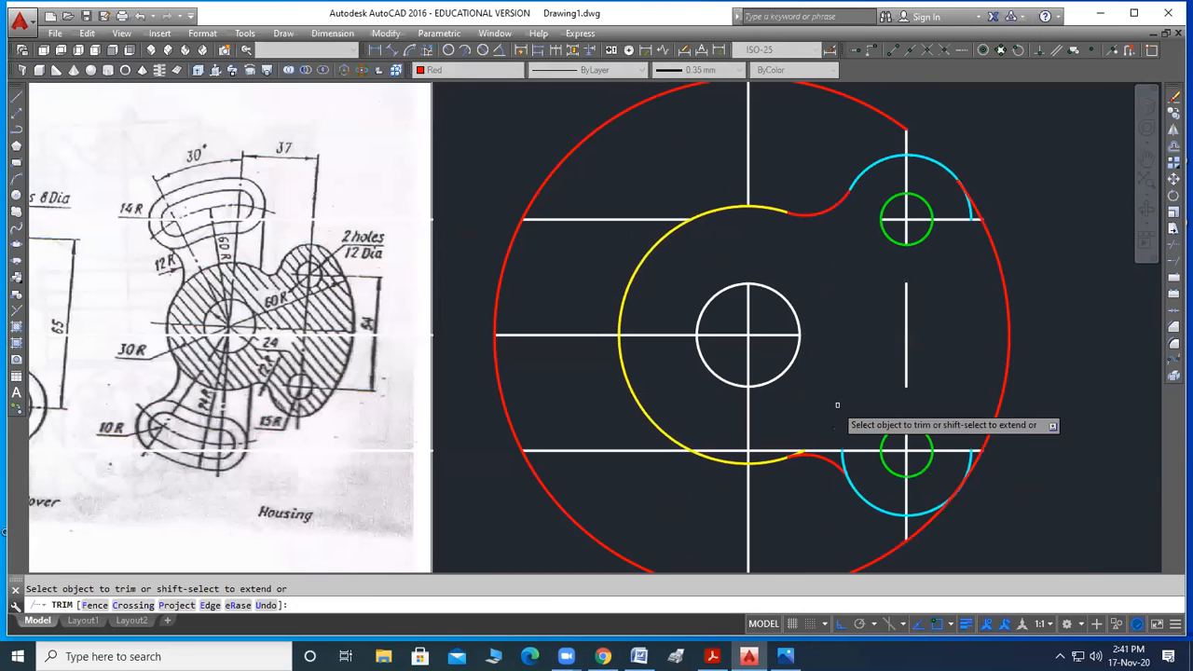
pyautogui.scroll(2, 954, 480)
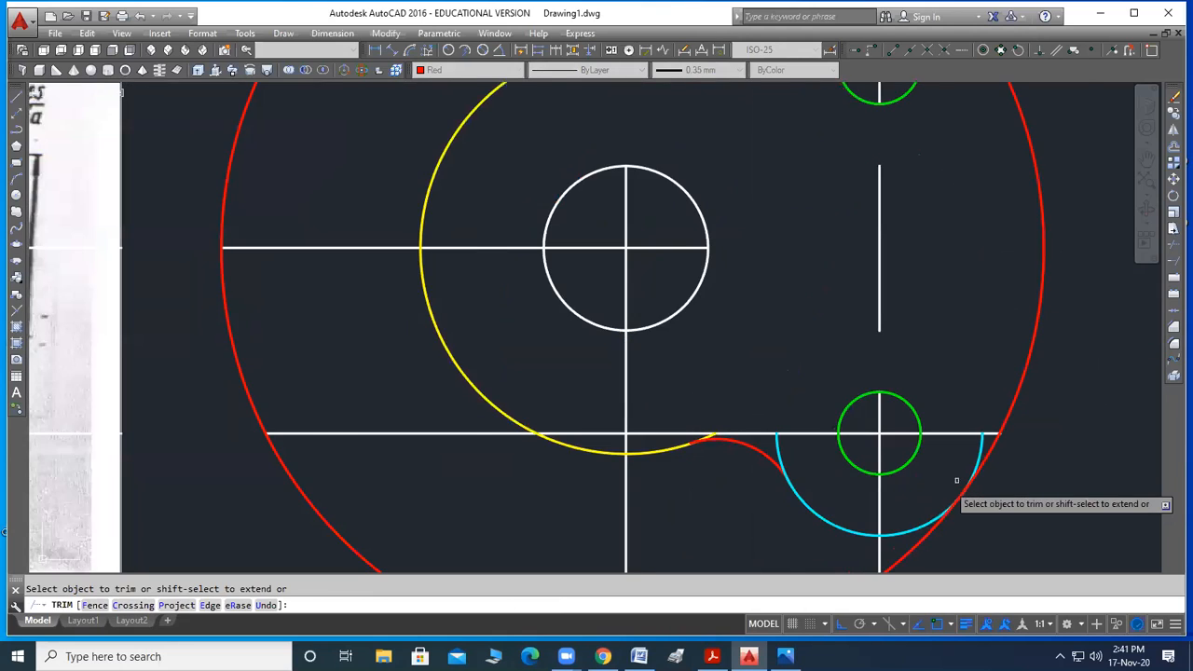
pyautogui.scroll(2, 956, 479)
pyautogui.click(1013, 395)
pyautogui.click(998, 409)
pyautogui.click(997, 396)
pyautogui.click(969, 423)
# Trim the leftover yellow and cyan arcs and the horizontal line segments beside the lower radius 12 fillet
pyautogui.click(701, 368)
pyautogui.click(650, 414)
pyautogui.scroll(-2, 634, 396)
pyautogui.scroll(5, 643, 410)
pyautogui.click(682, 407)
pyautogui.click(643, 428)
pyautogui.scroll(-5, 708, 410)
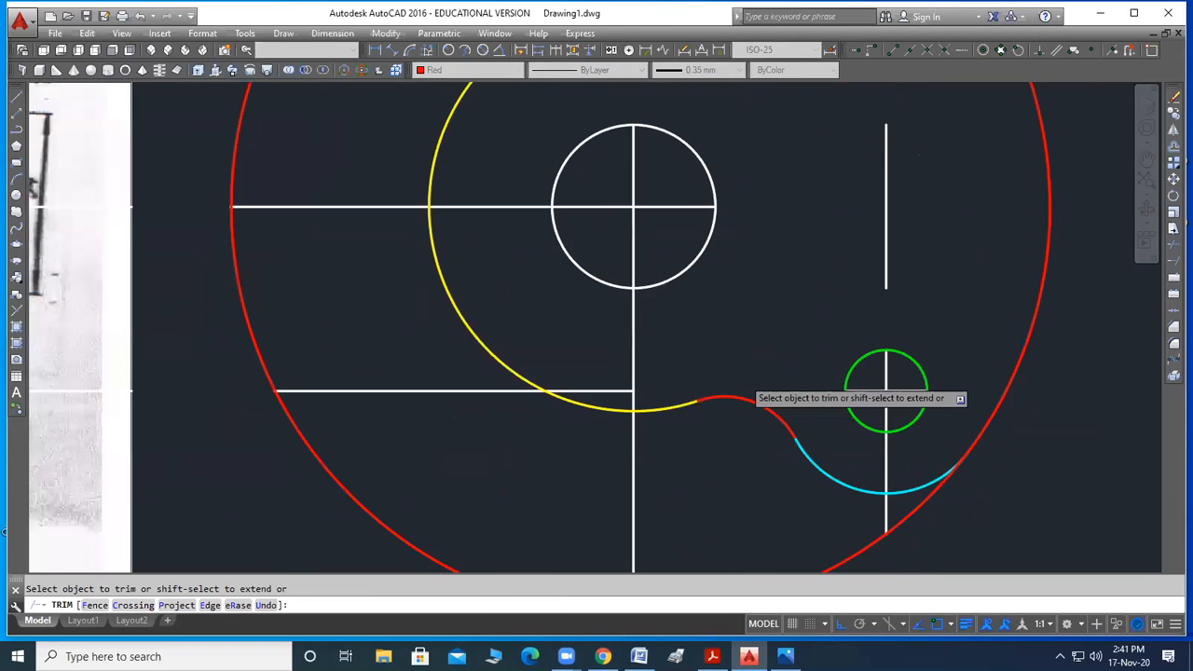
pyautogui.scroll(-2, 788, 415)
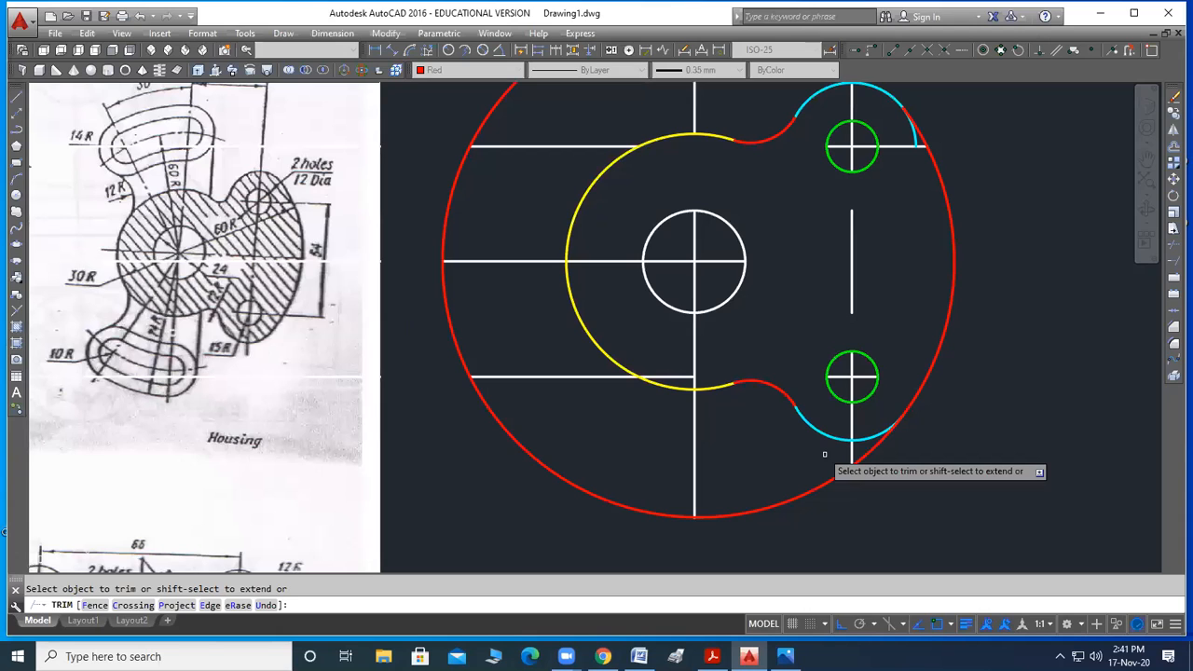
# Erase the large leftover red arc around the body and the vertical centreline pieces running above and below the body
pyautogui.scroll(-2, 801, 493)
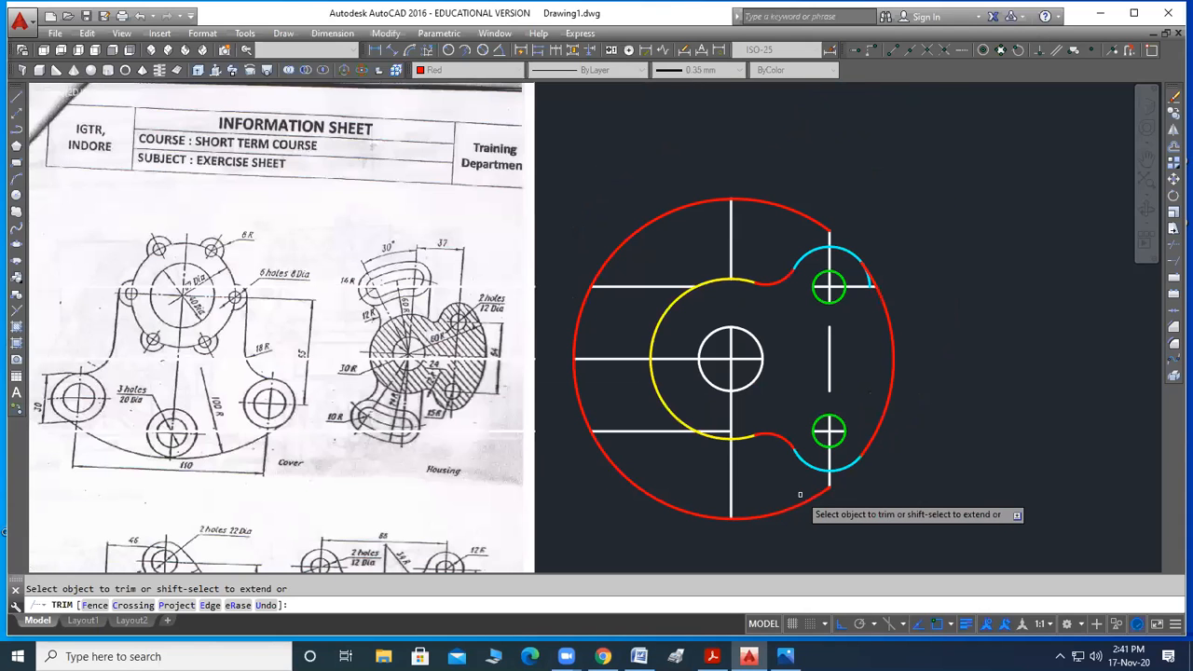
pyautogui.press('Escape')
pyautogui.click(791, 170)
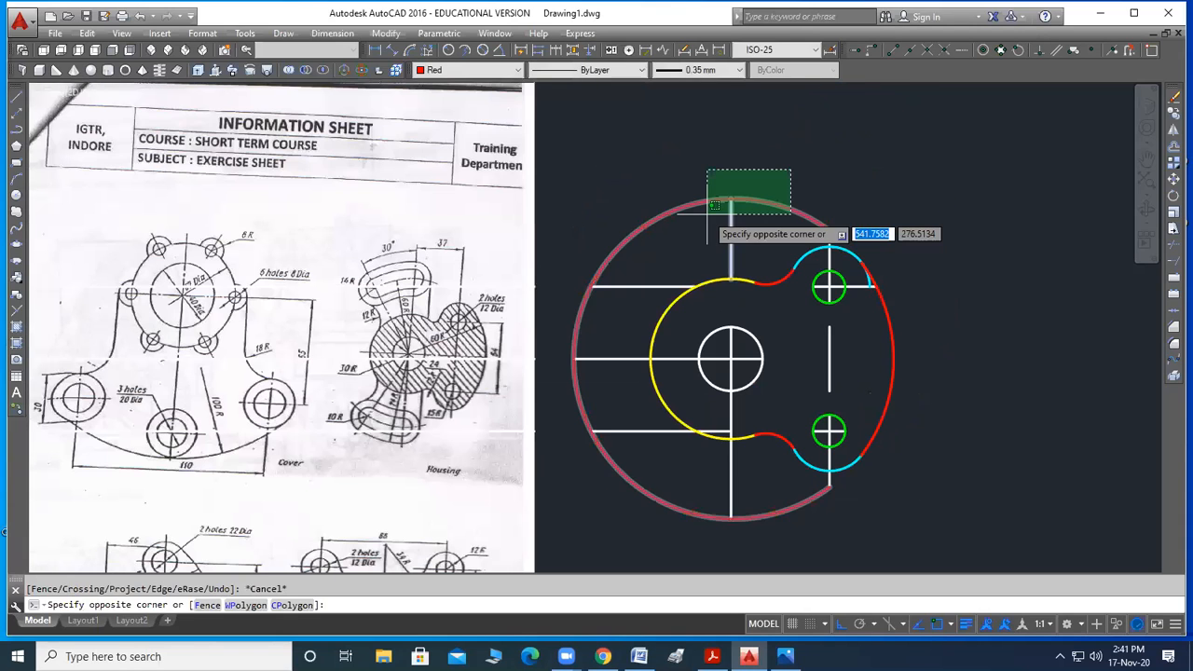
pyautogui.click(714, 205)
pyautogui.press('Delete')
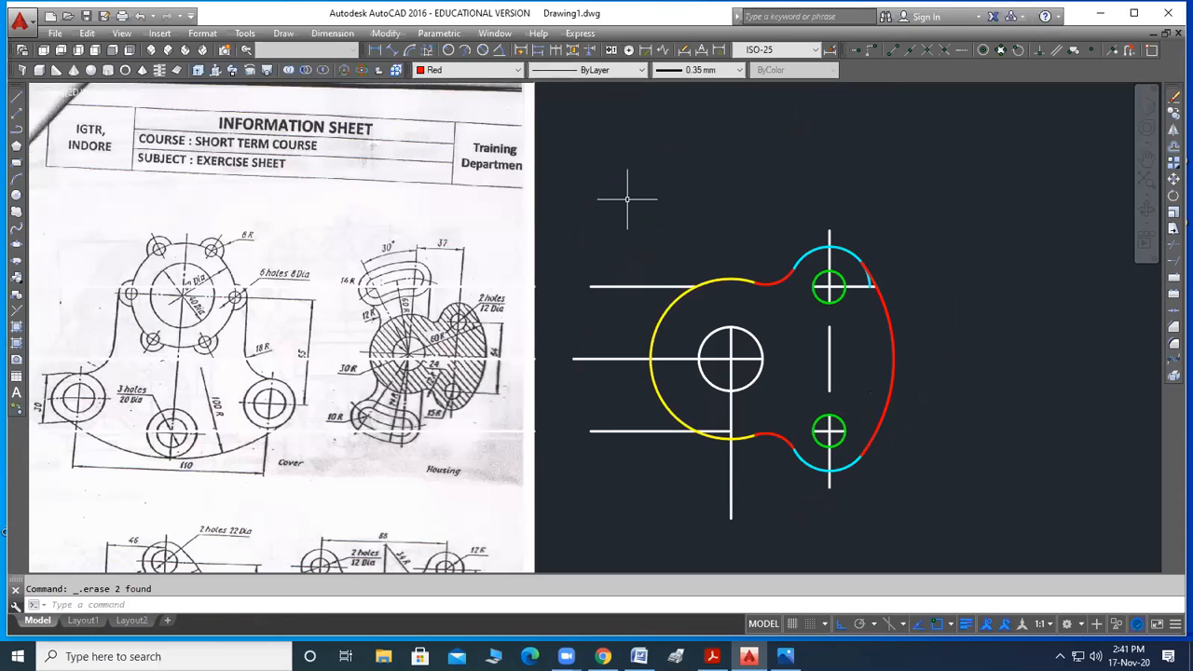
pyautogui.click(730, 468)
pyautogui.press('Delete')
# Erase the three horizontal construction lines crossing the yellow body arc and the short vertical segment between the two green holes
pyautogui.click(621, 260)
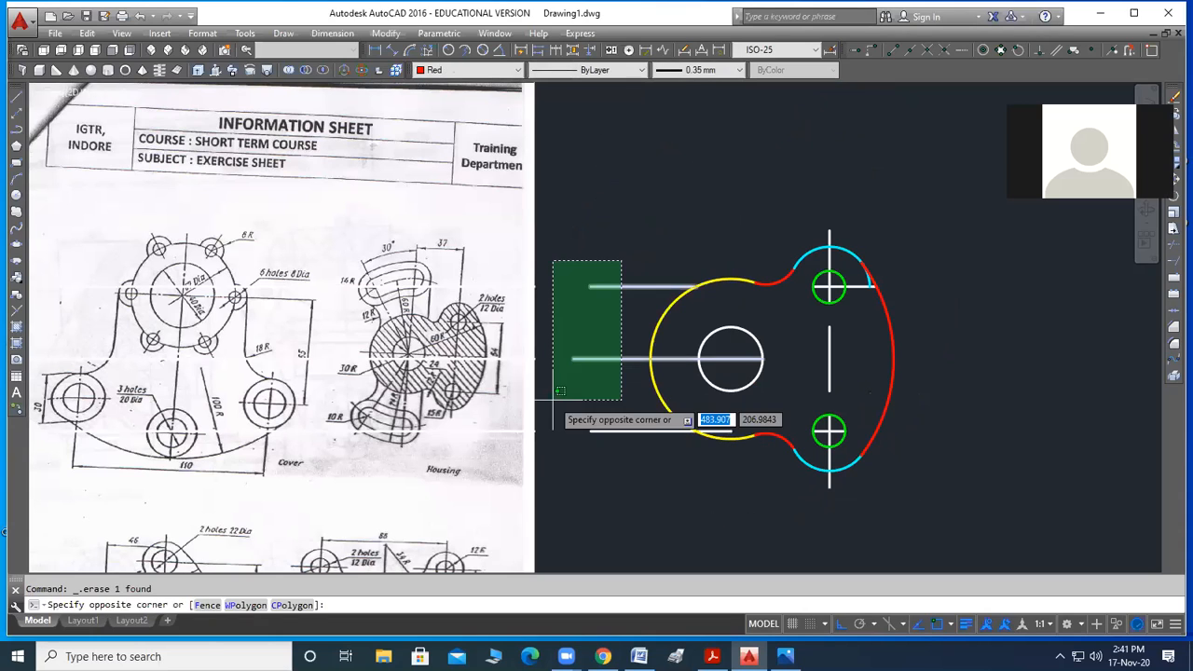
pyautogui.click(550, 455)
pyautogui.press('Delete')
pyautogui.click(877, 333)
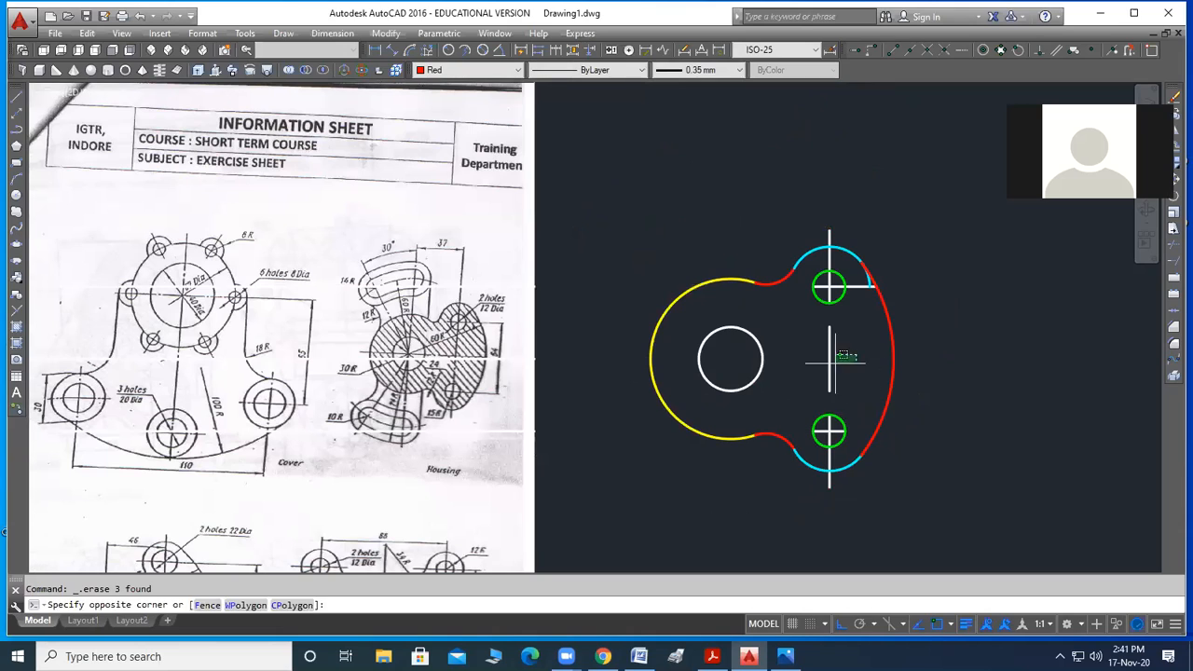
pyautogui.click(807, 371)
pyautogui.press('Delete')
# Trim the leftover cyan arc inside the red outline beside the upper lobe's hole
pyautogui.scroll(4, 876, 268)
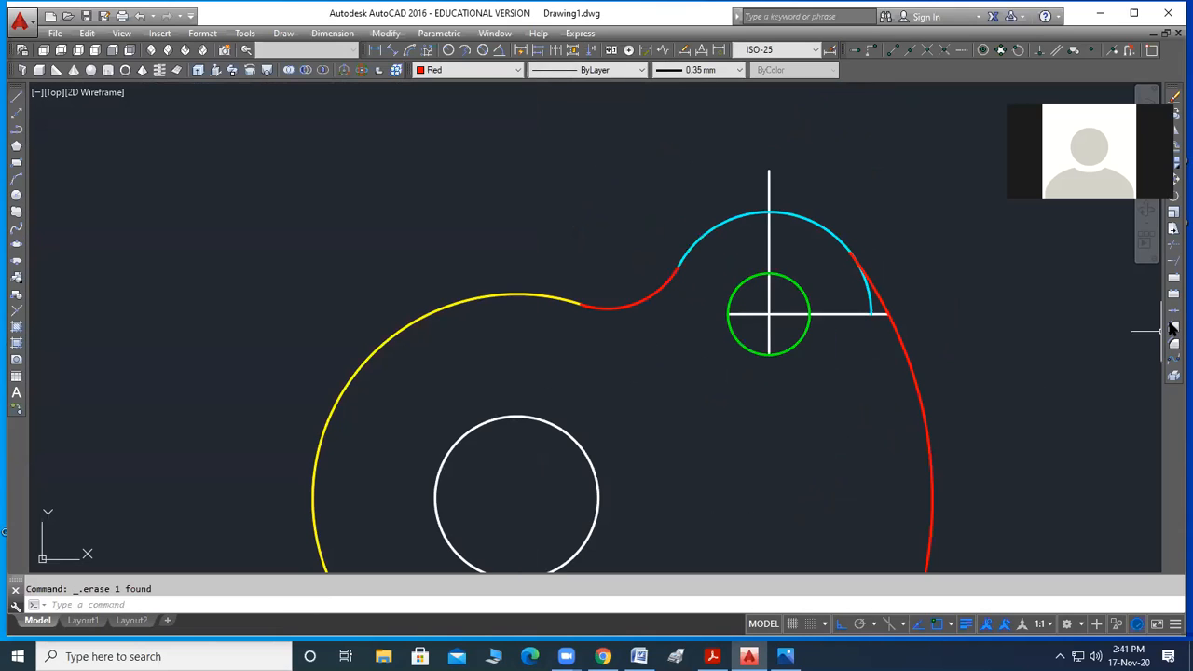
pyautogui.click(1172, 247)
pyautogui.press('Return')
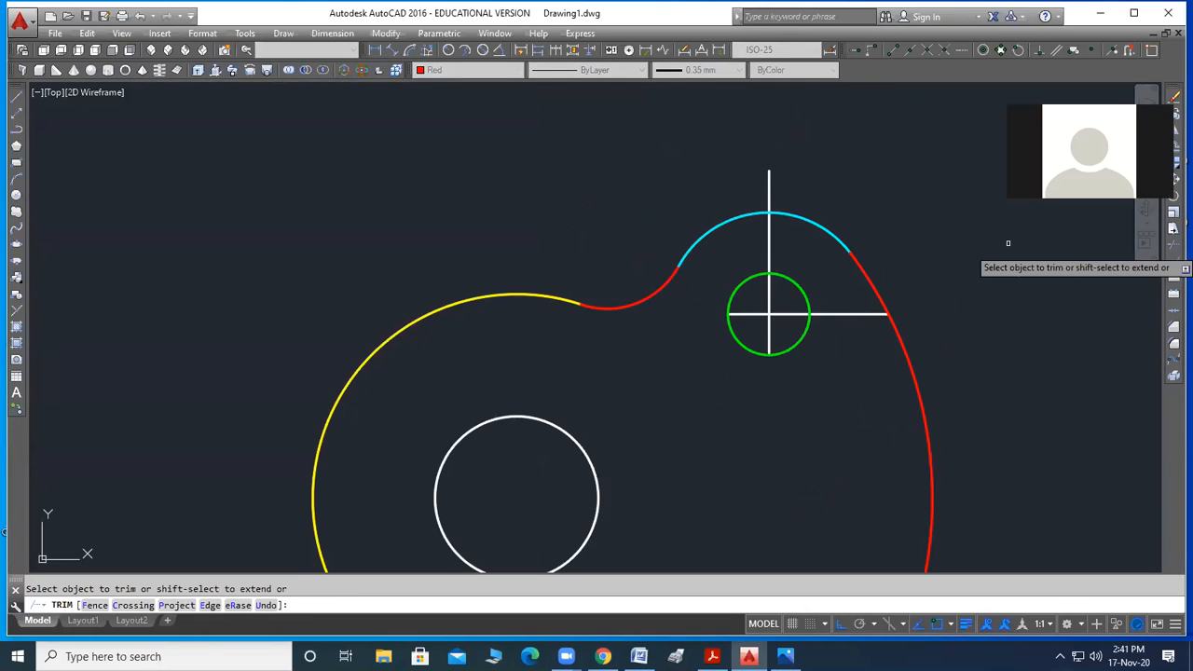
pyautogui.rightClick(945, 367)
pyautogui.click(950, 347)
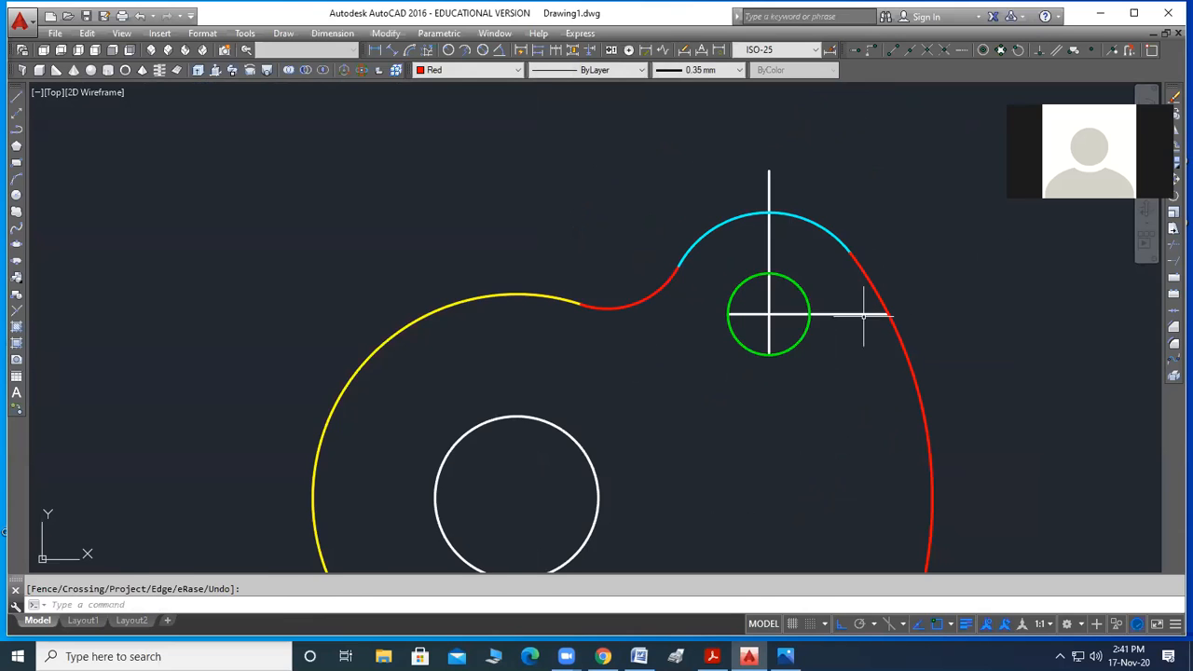
pyautogui.scroll(-4, 863, 317)
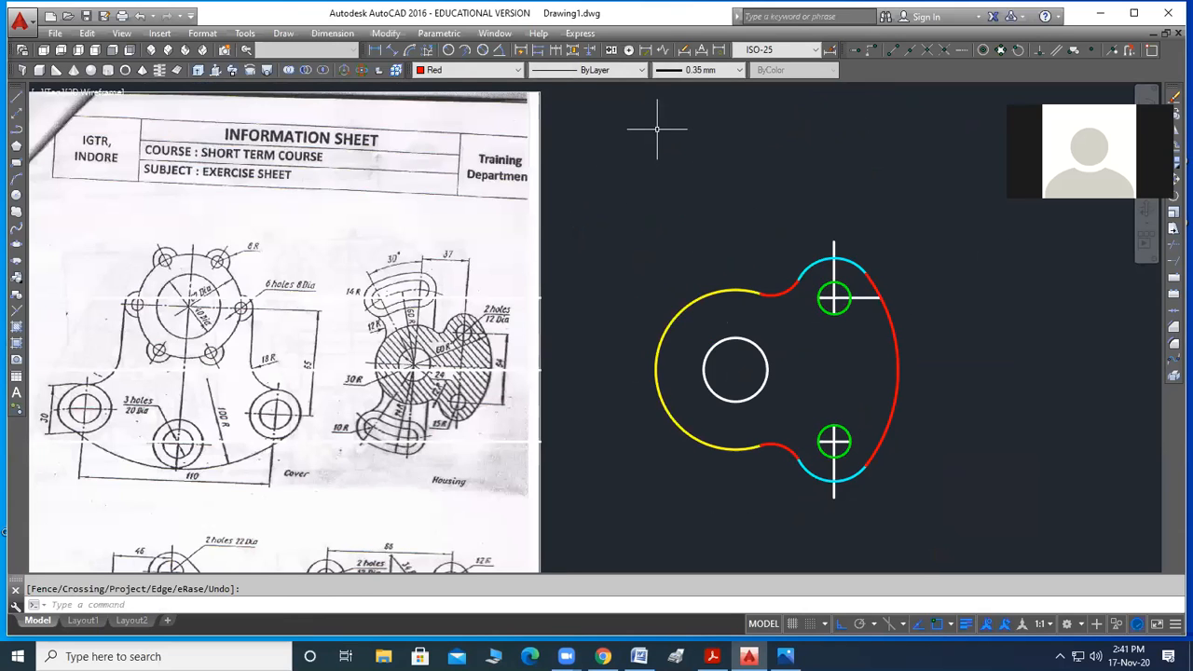
pyautogui.moveTo(444, 333)
pyautogui.mouseDown()
pyautogui.moveTo(409, 327)
pyautogui.moveTo(363, 371)
pyautogui.moveTo(382, 403)
pyautogui.moveTo(450, 411)
pyautogui.moveTo(503, 384)
pyautogui.moveTo(503, 317)
pyautogui.moveTo(455, 307)
pyautogui.moveTo(445, 330)
pyautogui.mouseUp()
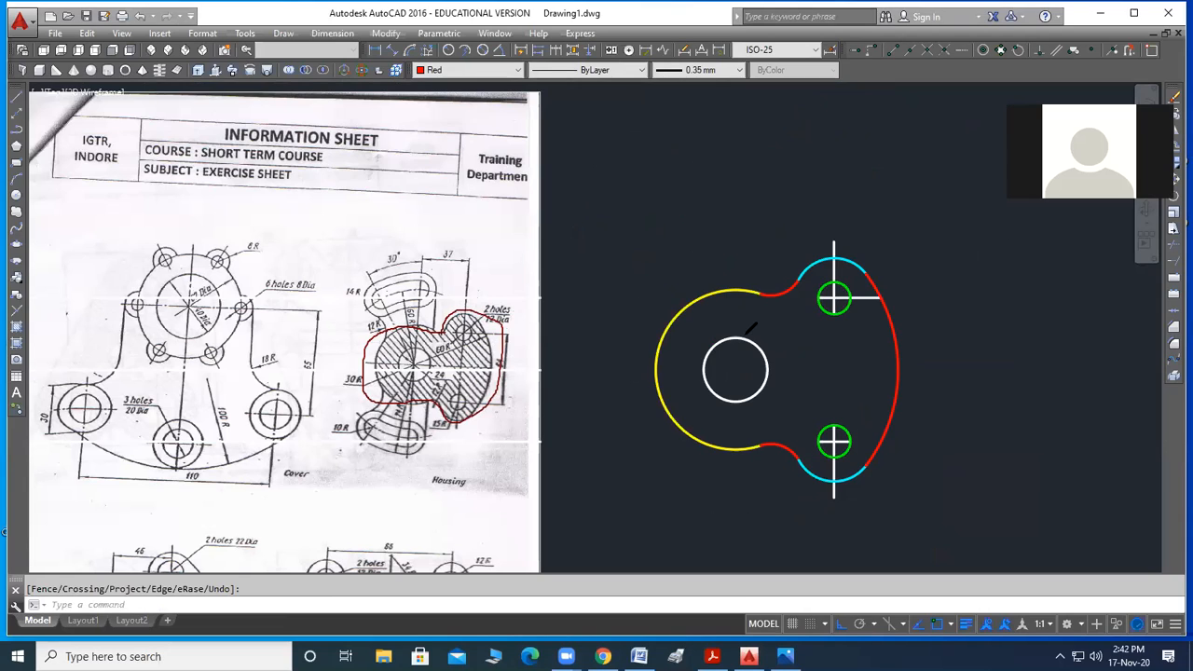
pyautogui.hotkey('ctrl', 'z')
pyautogui.moveTo(454, 258)
pyautogui.mouseDown()
pyautogui.moveTo(321, 271)
pyautogui.moveTo(410, 331)
pyautogui.moveTo(461, 276)
pyautogui.moveTo(400, 251)
pyautogui.mouseUp()
pyautogui.moveTo(389, 410)
pyautogui.mouseDown()
pyautogui.moveTo(352, 430)
pyautogui.moveTo(433, 402)
pyautogui.moveTo(380, 412)
pyautogui.mouseUp()
pyautogui.moveTo(439, 264)
pyautogui.mouseDown()
pyautogui.moveTo(463, 294)
pyautogui.moveTo(512, 255)
pyautogui.mouseUp()
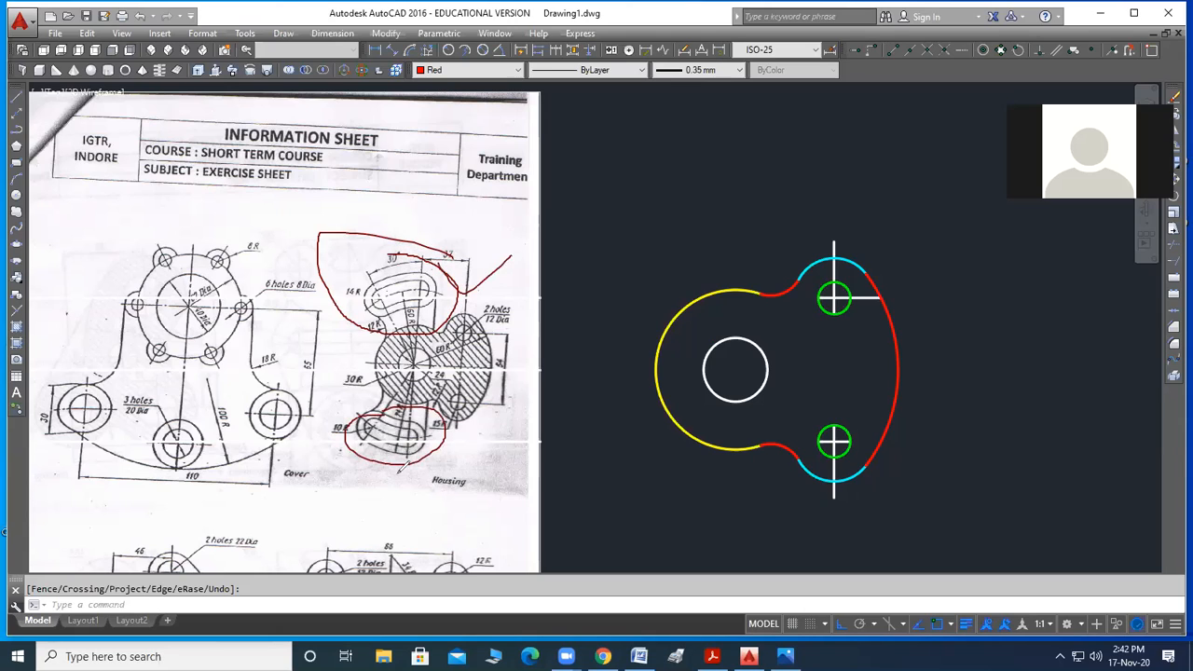
pyautogui.moveTo(398, 468); pyautogui.dragTo(485, 443)
pyautogui.hotkey('ctrl', 'z')
pyautogui.hotkey('ctrl', 'z')
pyautogui.hotkey('ctrl', 'z')
pyautogui.hotkey('ctrl', 'z')
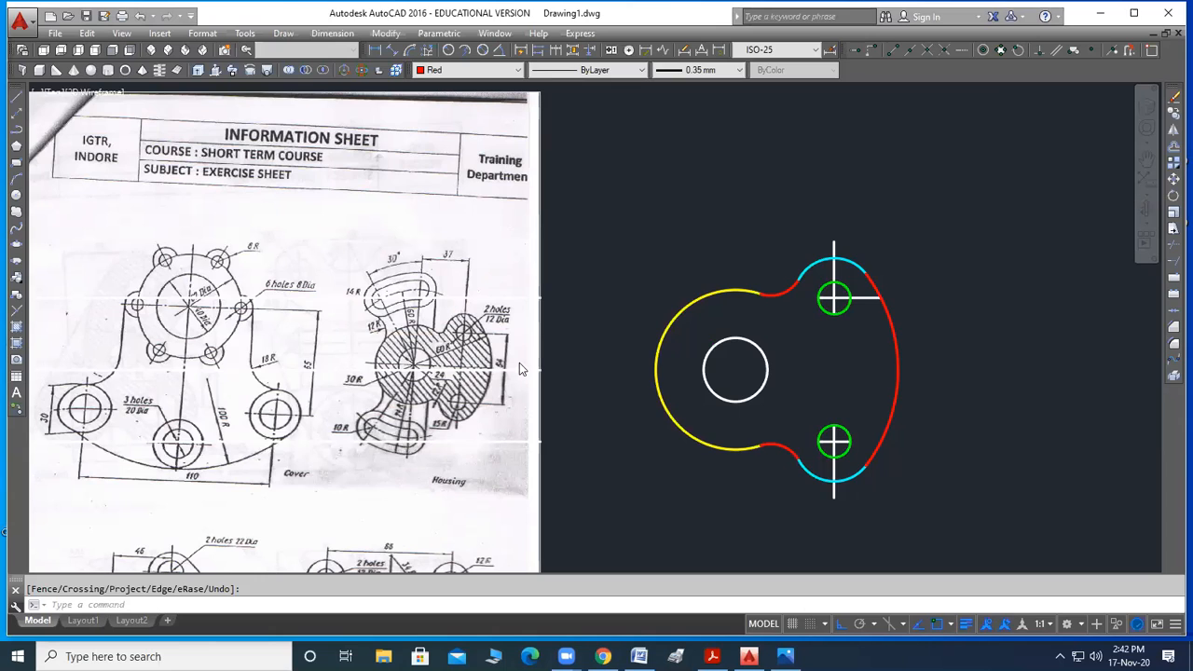
# Try to erase the leftover horizontal construction lines crossing the scanned sheet, and undo the erasure
pyautogui.click(562, 396)
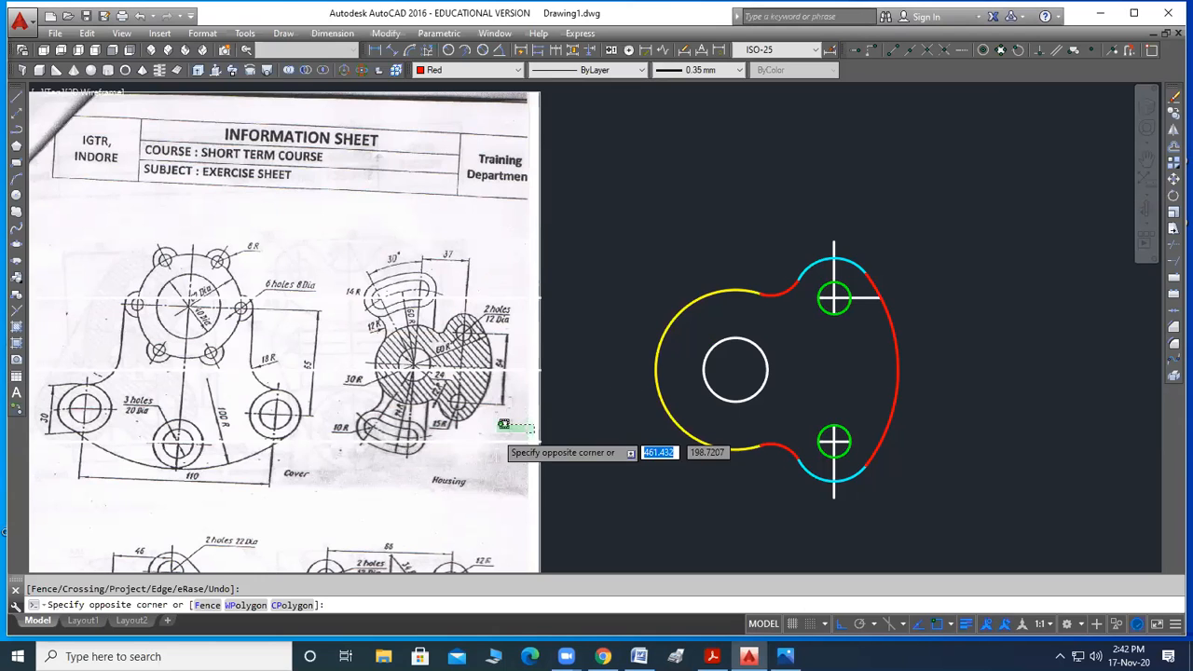
pyautogui.click(533, 458)
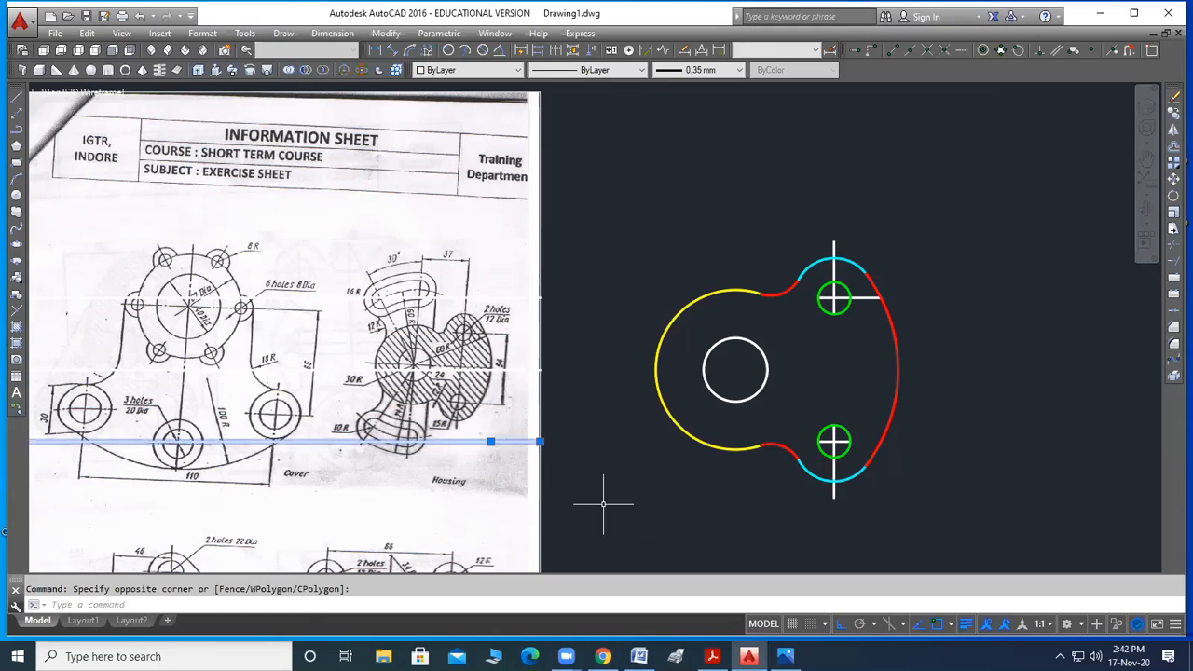
pyautogui.click(559, 449)
pyautogui.press('Delete')
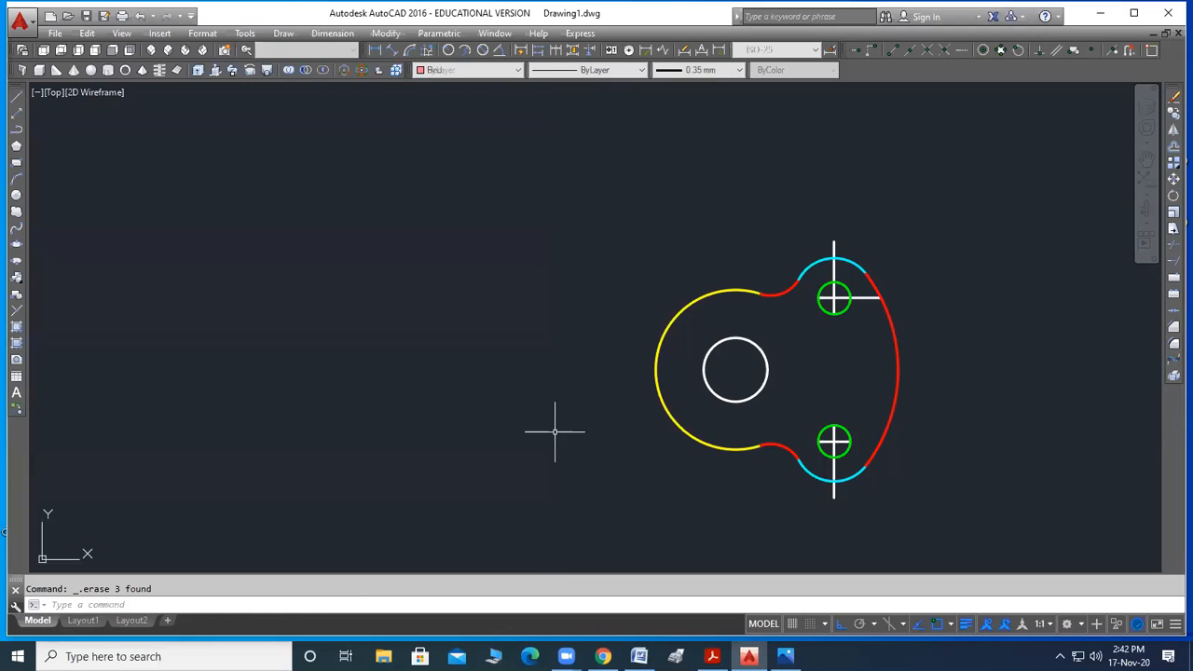
pyautogui.hotkey('ctrl', 'z')
# Erase the middle and lower leftover horizontal construction lines crossing the scanned sheet, keeping the scan
pyautogui.click(583, 413)
pyautogui.click(409, 431)
pyautogui.press('Delete')
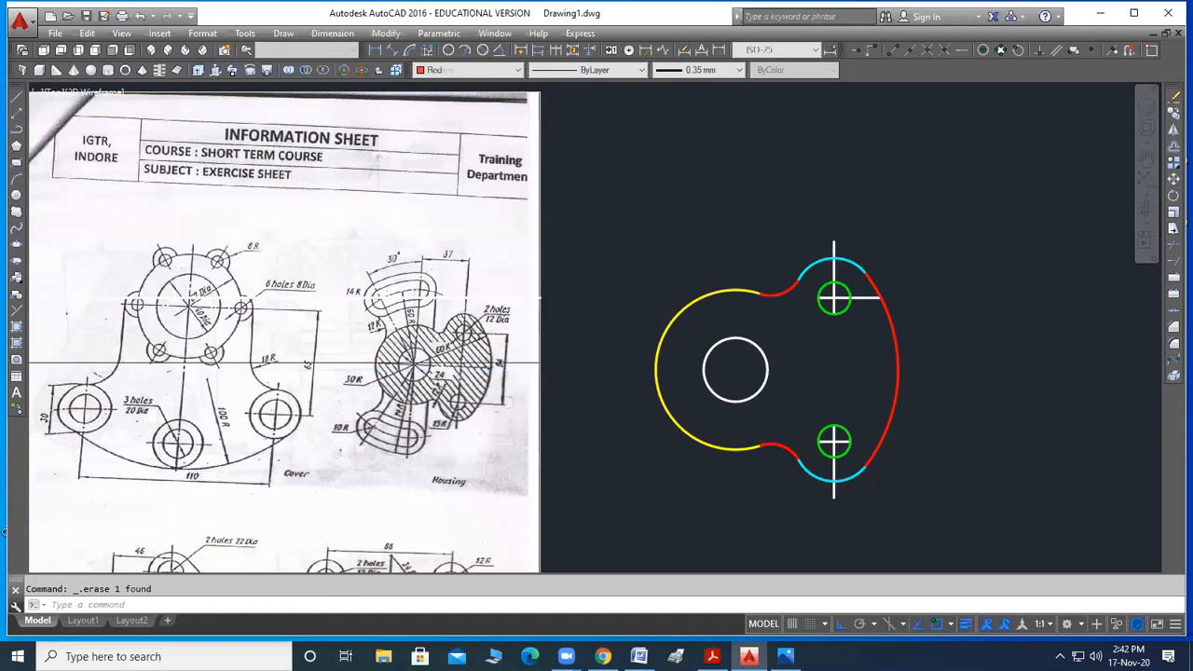
# Draw a vertical construction line through the centre of the white body circle
pyautogui.scroll(2, 540, 391)
pyautogui.click(17, 113)
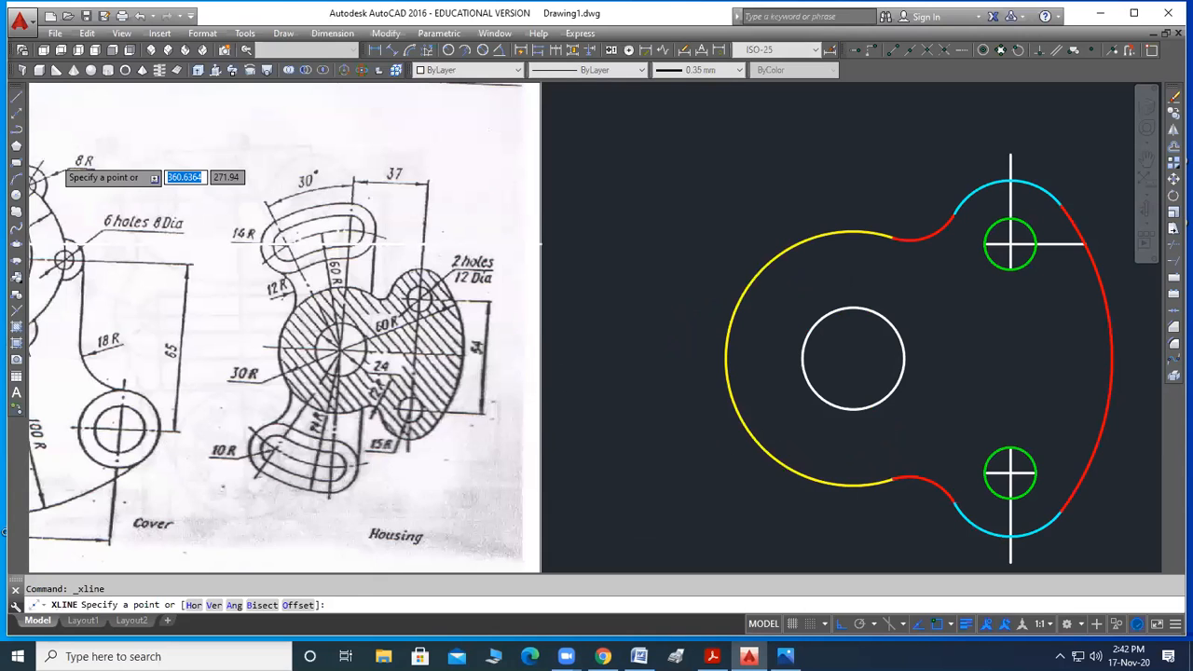
pyautogui.scroll(2, 859, 545)
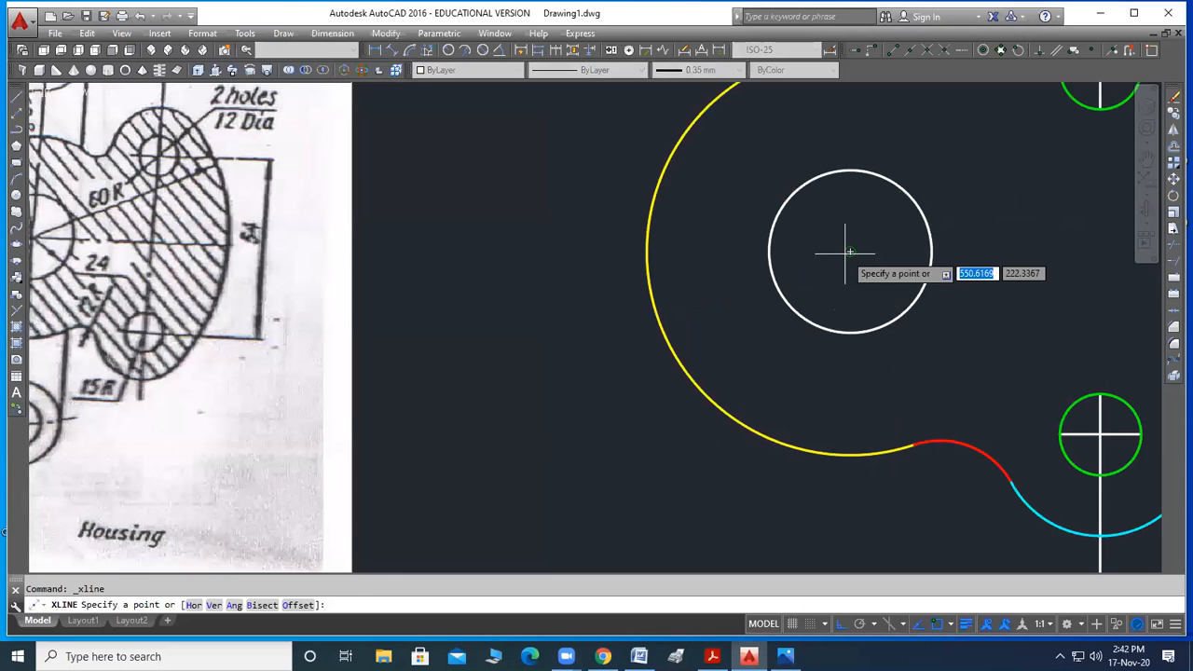
pyautogui.click(849, 251)
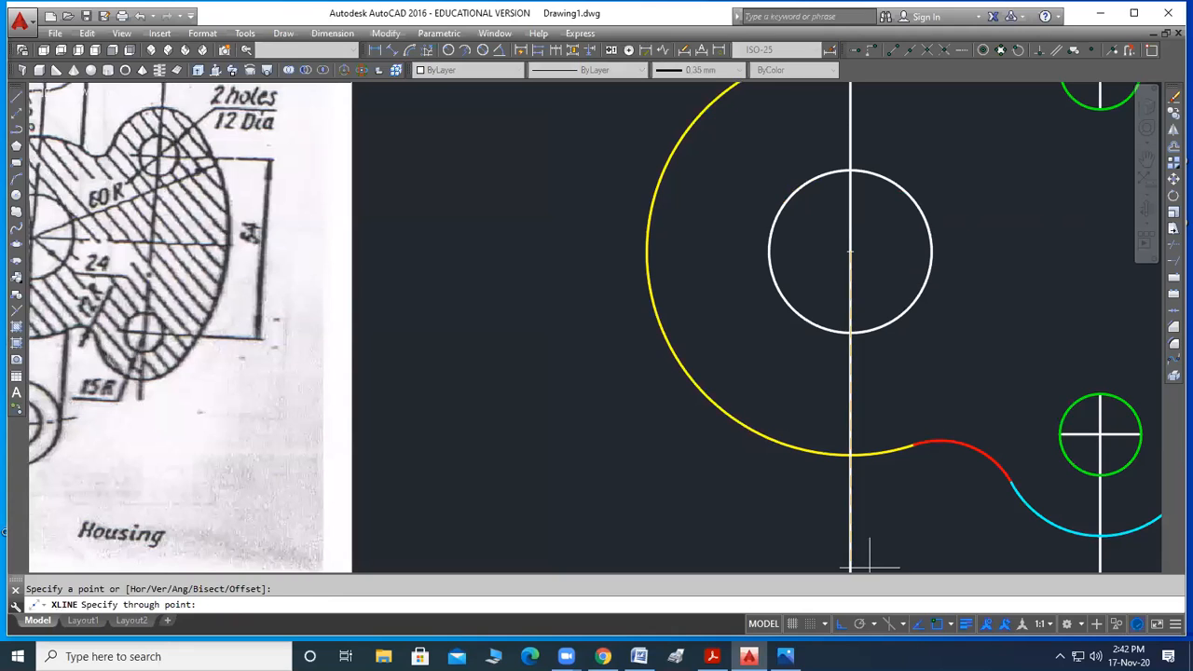
pyautogui.click(852, 494)
pyautogui.press('Return')
# Draw a horizontal construction line through the centre of the white body circle
pyautogui.scroll(-6, 786, 339)
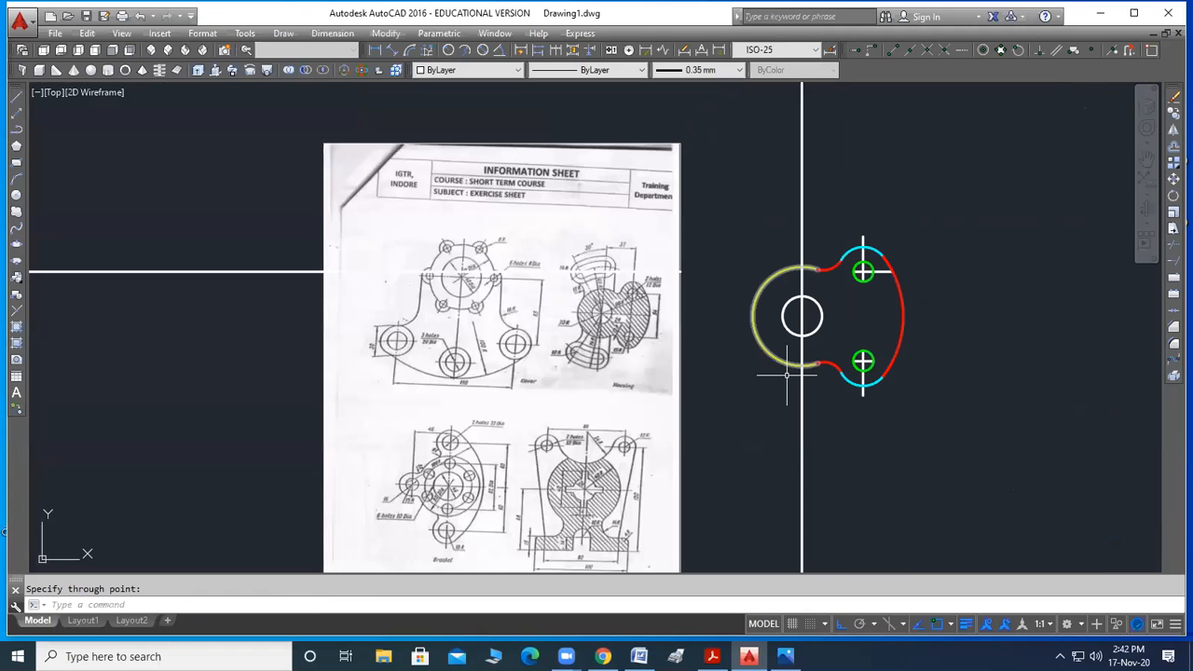
pyautogui.scroll(4, 781, 331)
pyautogui.press('Return')
pyautogui.click(833, 294)
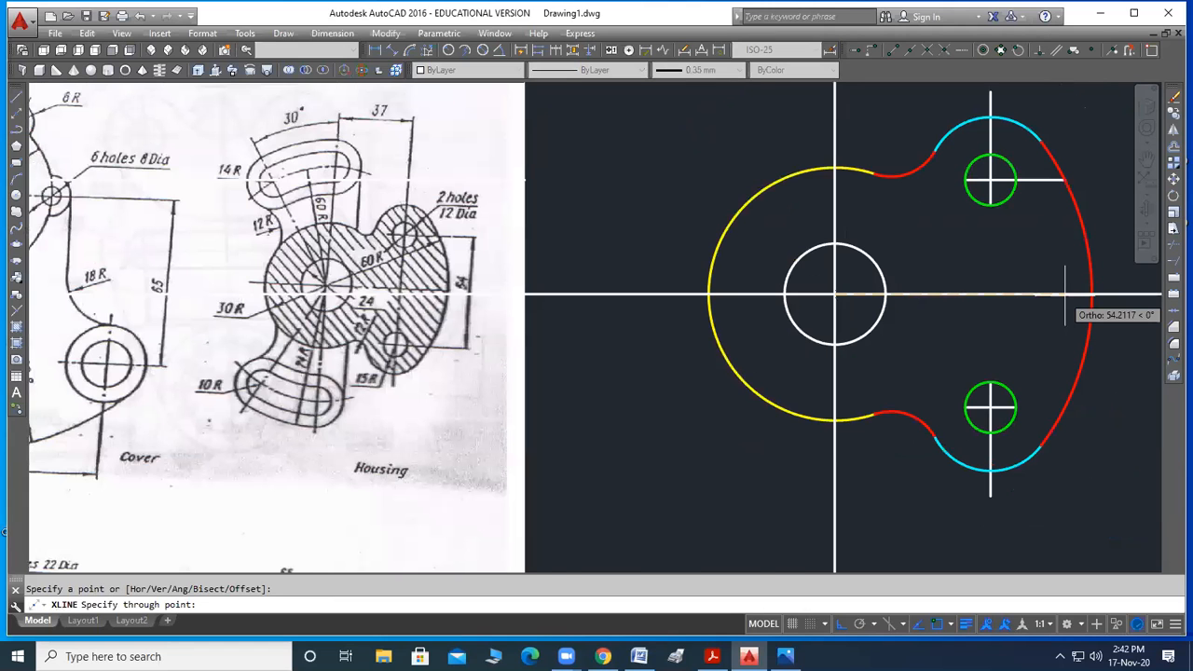
pyautogui.click(1065, 295)
pyautogui.press('Return')
pyautogui.scroll(-2, 638, 398)
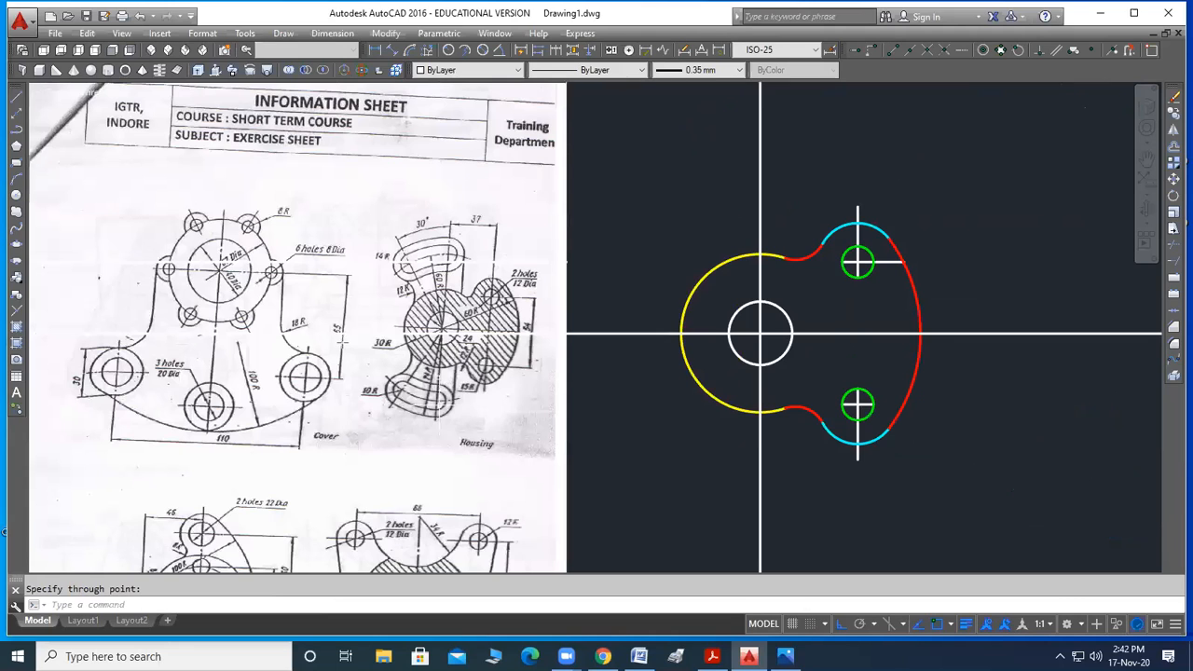
pyautogui.scroll(2, 416, 292)
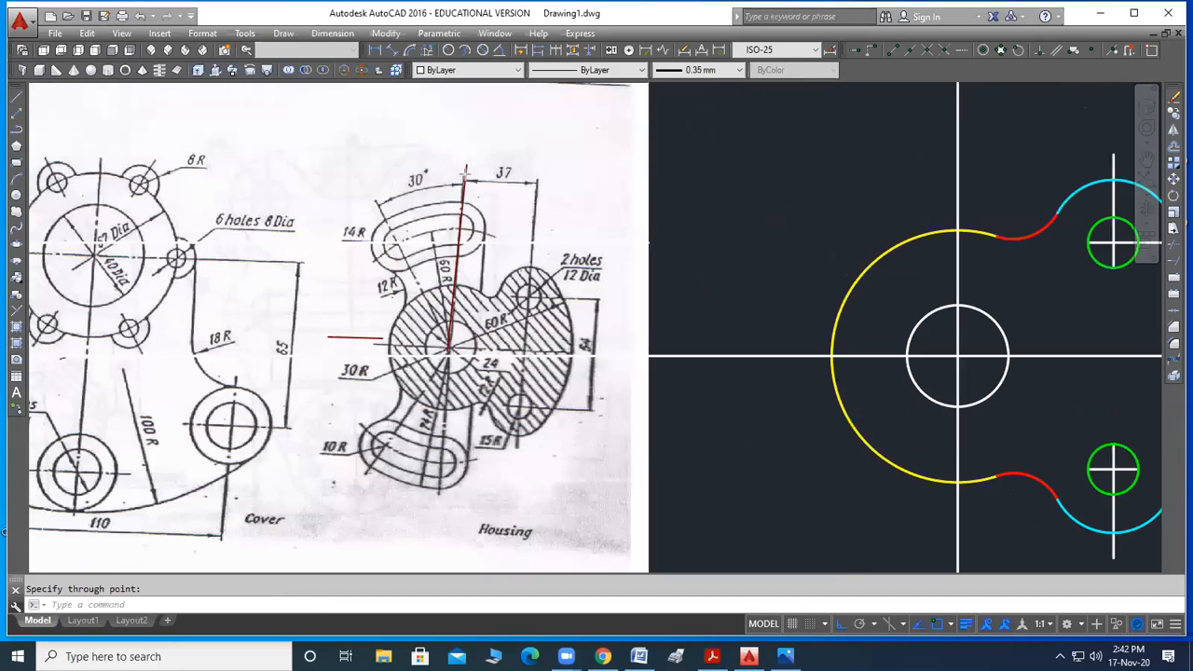
pyautogui.click(439, 525)
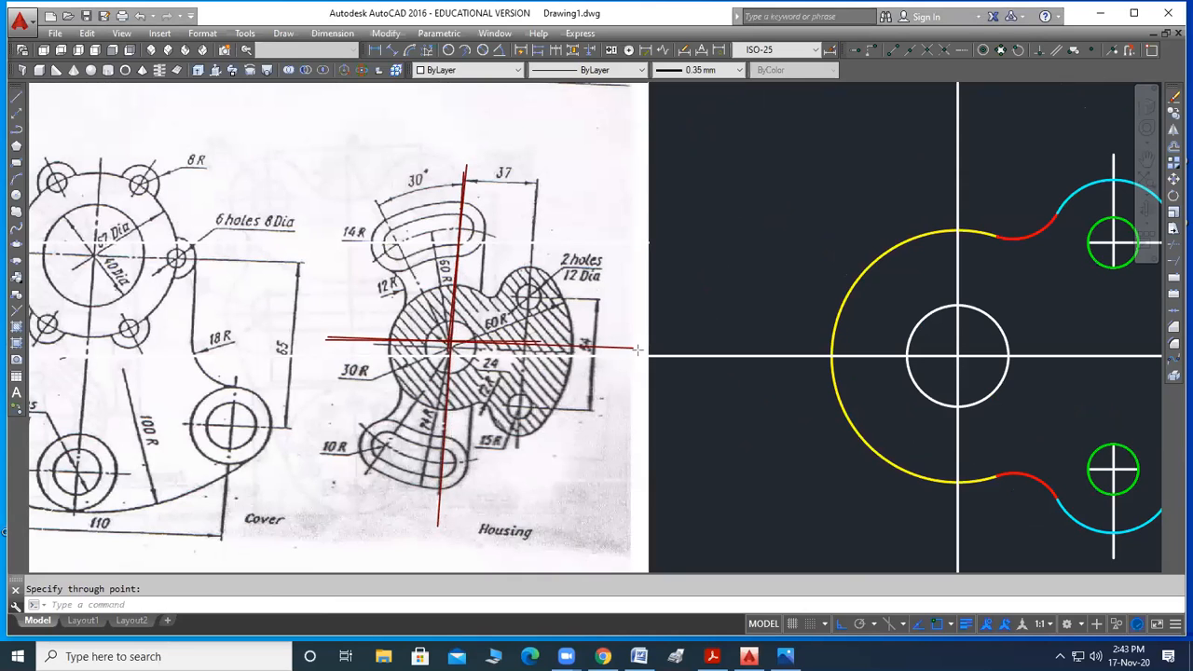
pyautogui.click(632, 350)
pyautogui.click(957, 517)
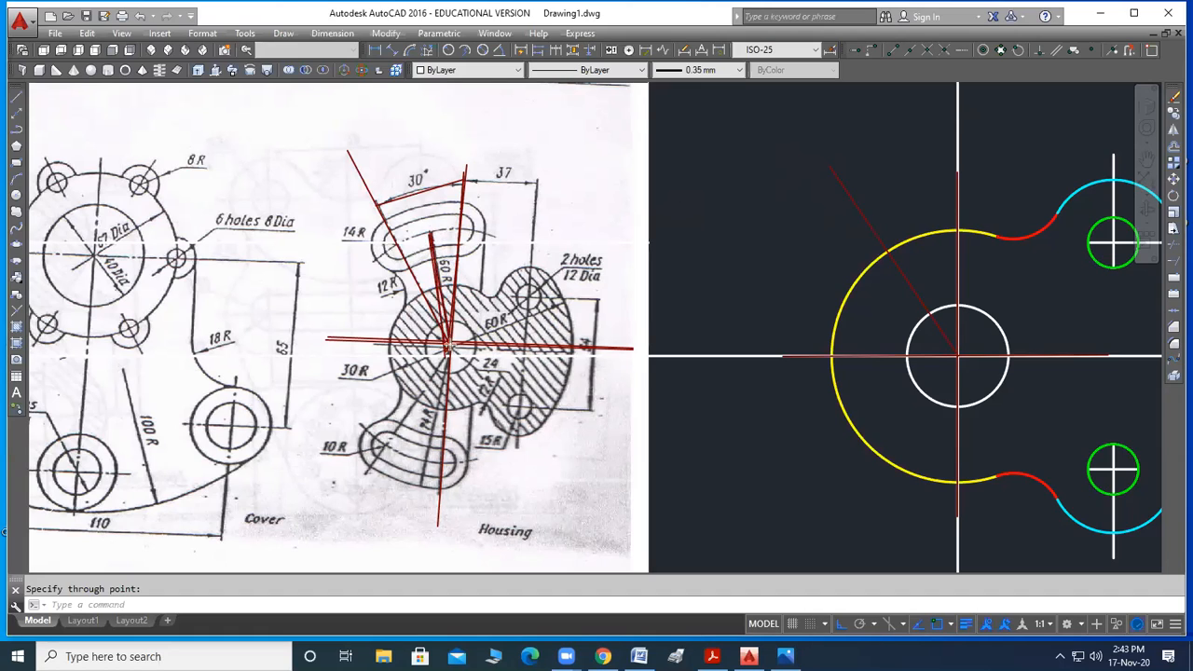
pyautogui.click(447, 339)
pyautogui.moveTo(360, 276)
pyautogui.mouseDown()
pyautogui.moveTo(431, 235)
pyautogui.moveTo(513, 233)
pyautogui.moveTo(546, 250)
pyautogui.mouseUp()
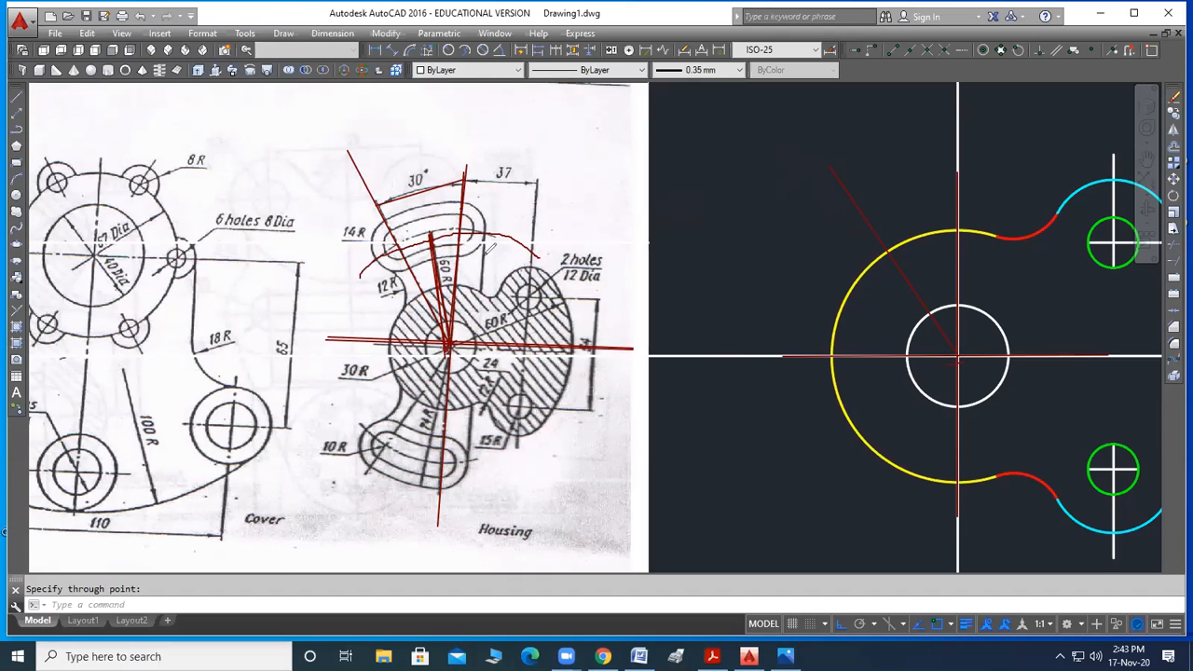
pyautogui.hotkey('ctrl', 'z')
pyautogui.hotkey('ctrl', 'z')
pyautogui.hotkey('ctrl', 'z')
pyautogui.hotkey('ctrl', 'z')
pyautogui.hotkey('ctrl', 'z')
pyautogui.hotkey('ctrl', 'z')
pyautogui.hotkey('ctrl', 'z')
pyautogui.hotkey('ctrl', 'z')
pyautogui.hotkey('ctrl', 'z')
pyautogui.hotkey('ctrl', 'z')
pyautogui.hotkey('ctrl', 'z')
pyautogui.hotkey('ctrl', 'z')
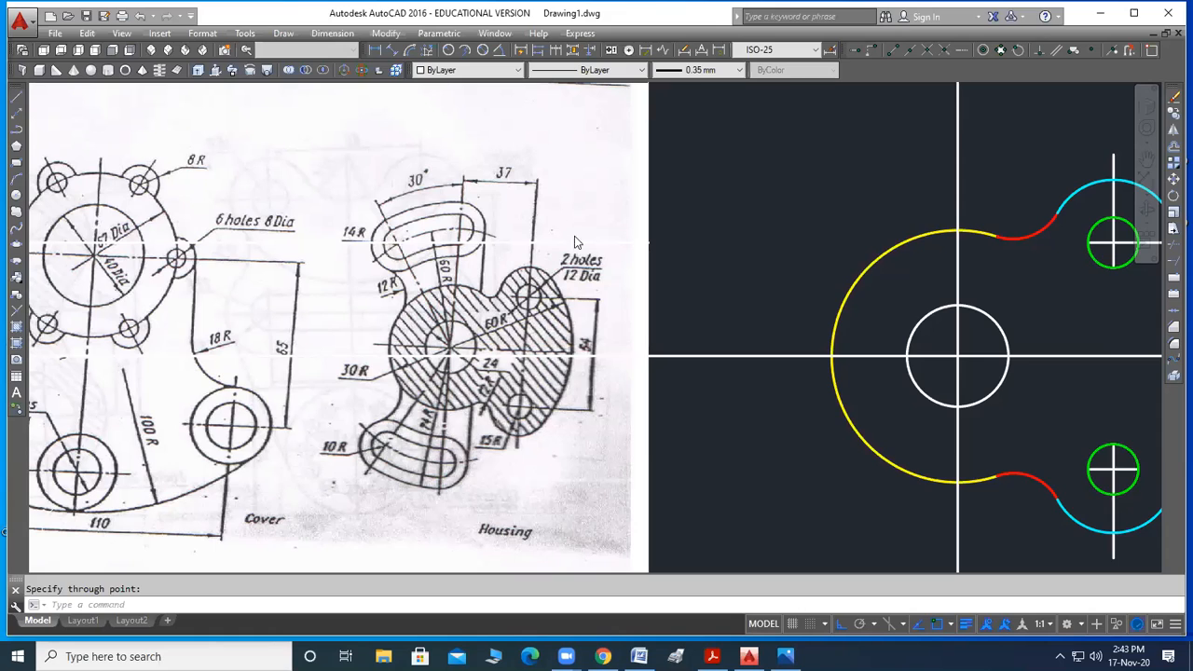
# Set the drawing colour to Magenta and draw a radius 60 circle centred on the body's centre
pyautogui.click(470, 69)
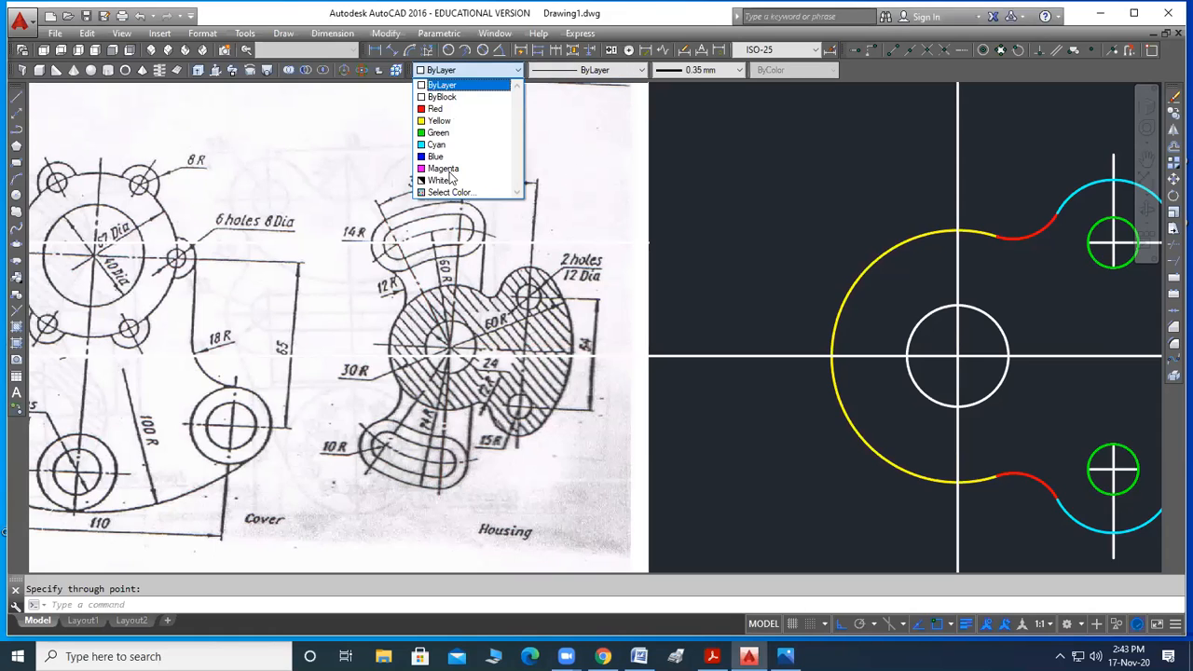
pyautogui.click(451, 168)
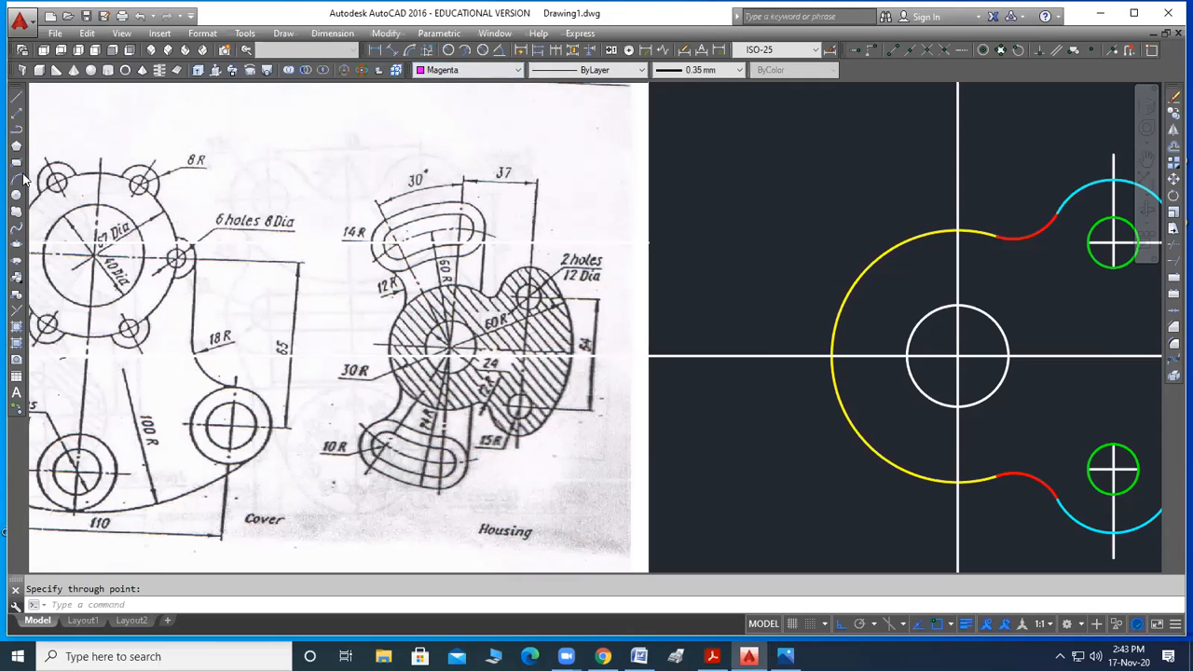
pyautogui.click(16, 194)
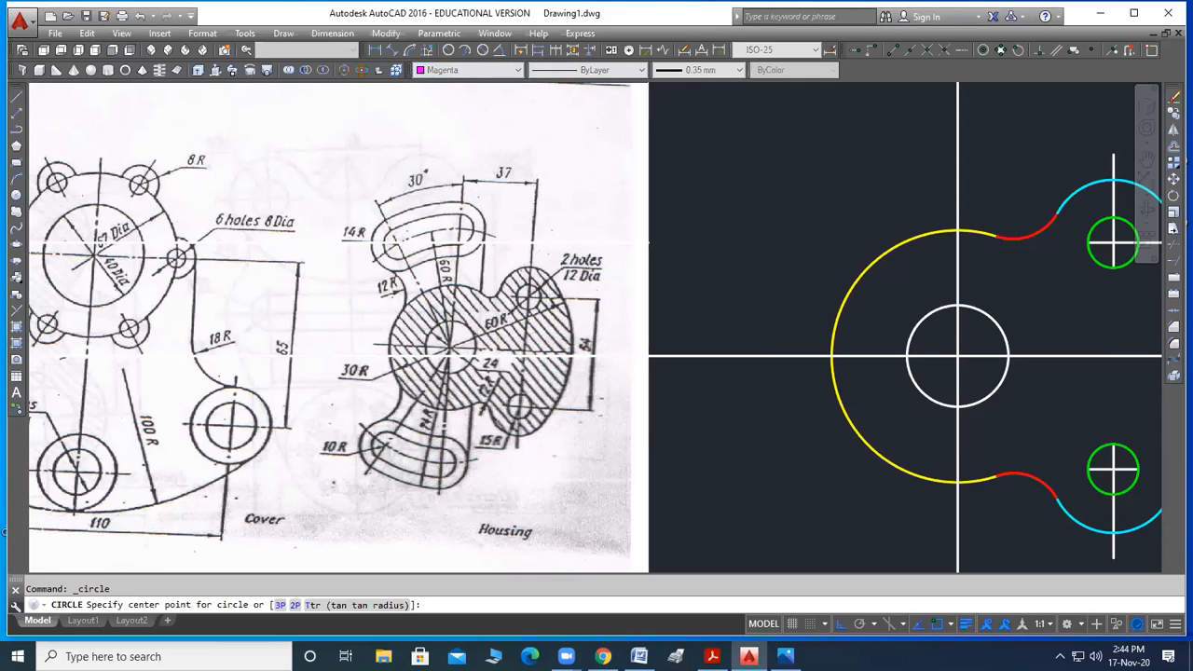
pyautogui.click(957, 357)
pyautogui.write('60')
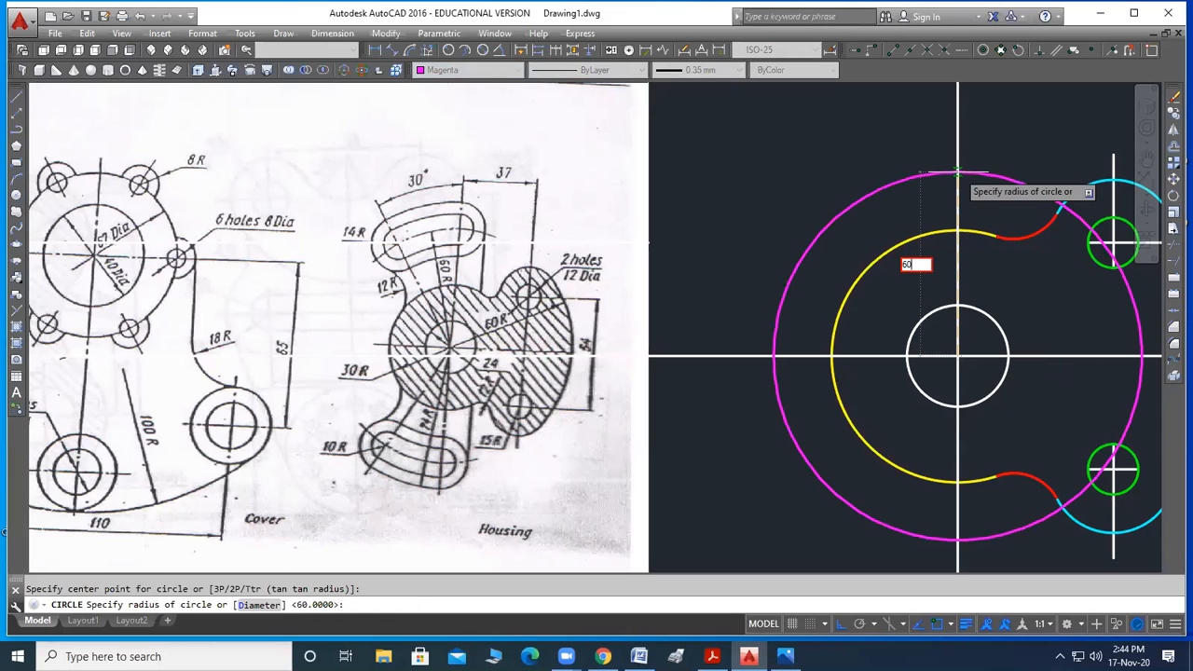
pyautogui.press('Return')
# Turn on polar tracking with the 30, 60, 90, 120 degree increments
pyautogui.moveTo(929, 331); pyautogui.dragTo(865, 403, button='middle')
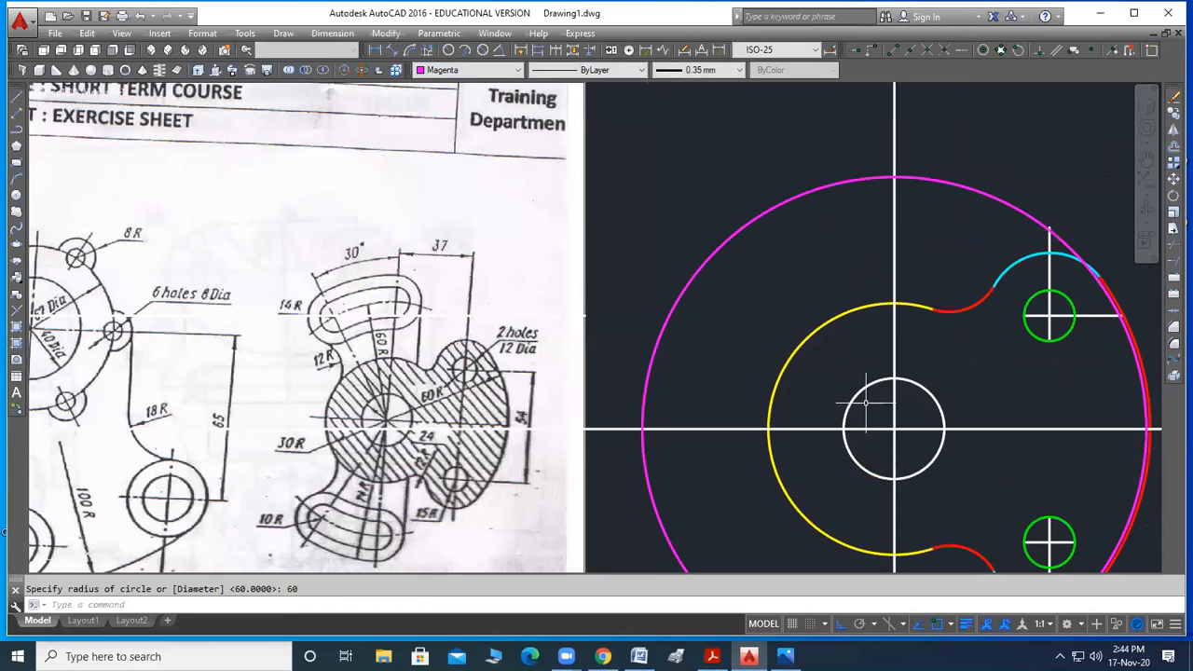
pyautogui.click(859, 624)
pyautogui.click(873, 624)
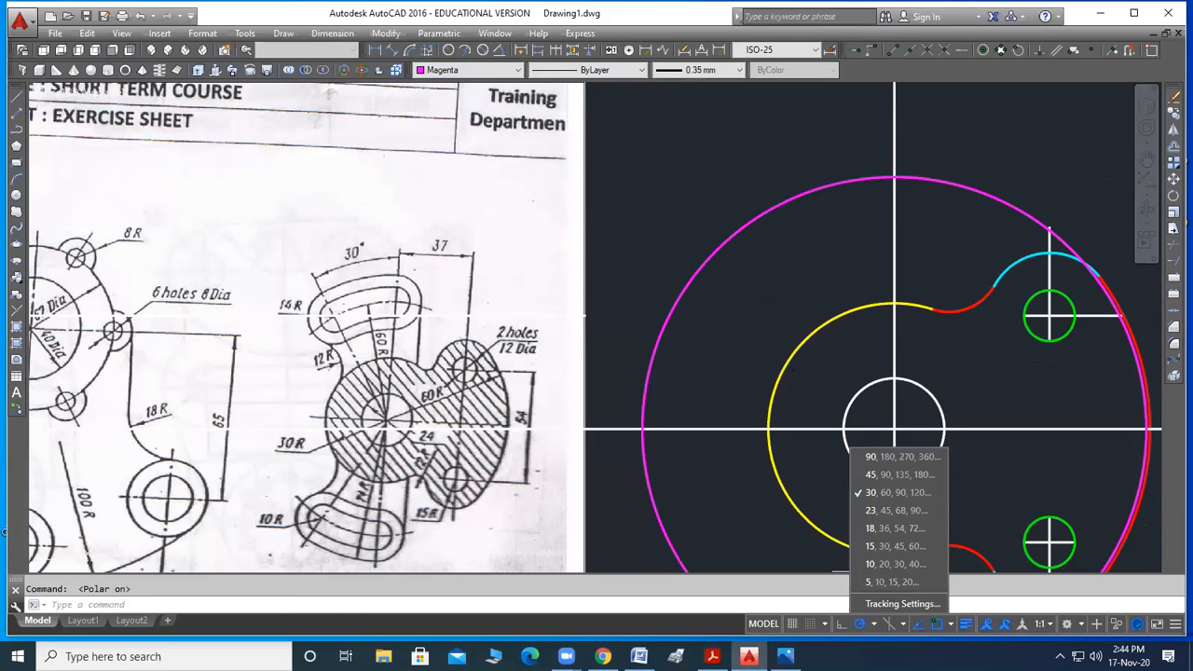
pyautogui.click(16, 102)
pyautogui.click(16, 95)
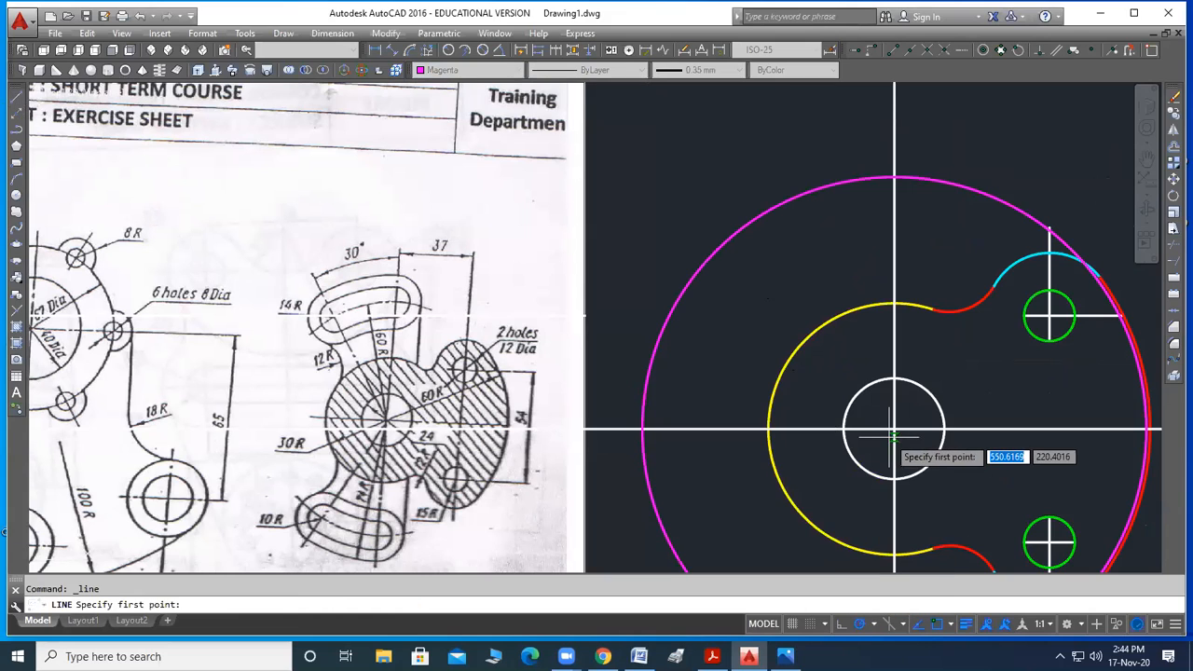
pyautogui.click(894, 429)
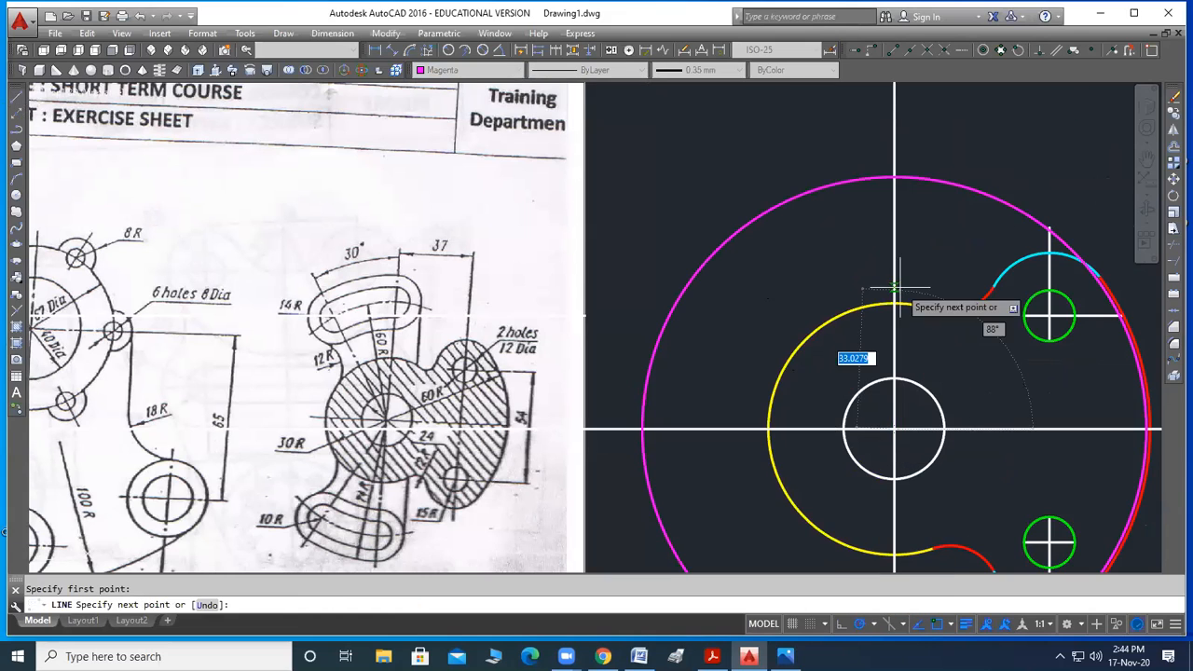
pyautogui.press('Escape')
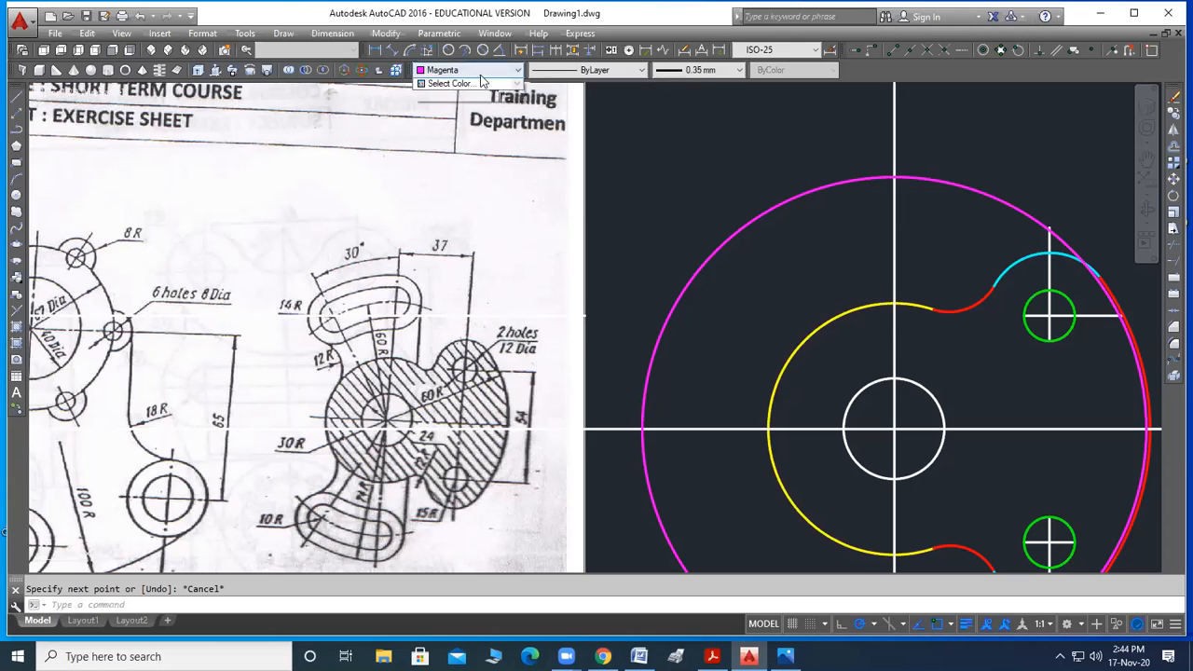
pyautogui.click(471, 70)
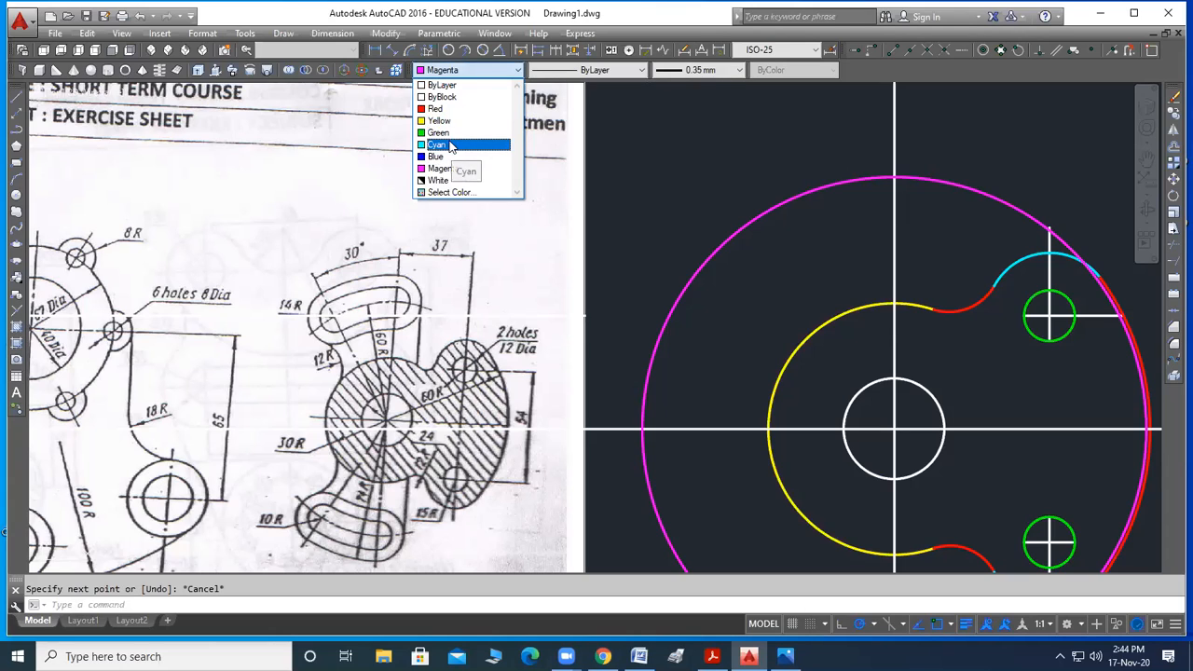
pyautogui.click(445, 132)
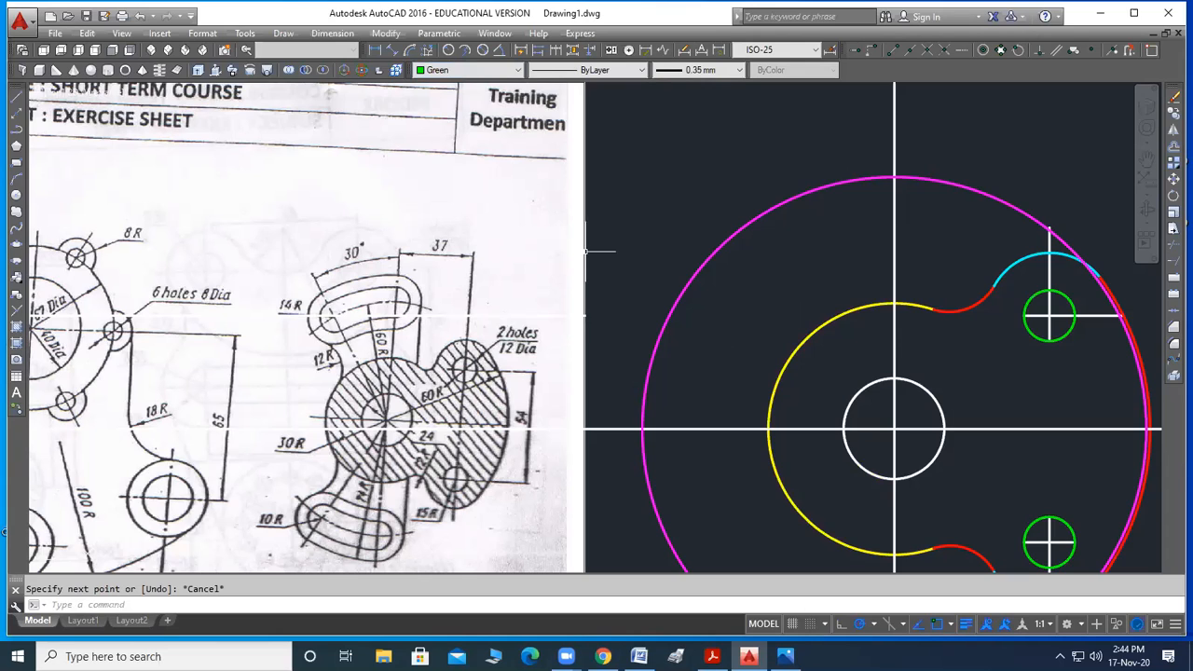
pyautogui.click(16, 96)
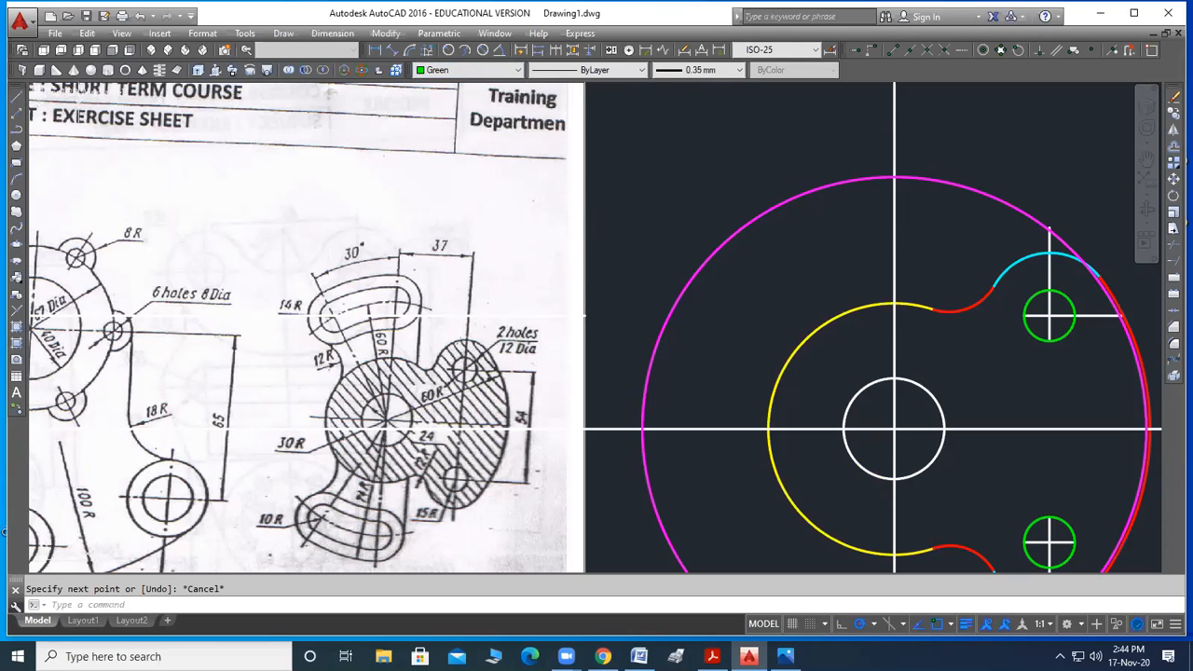
pyautogui.click(896, 428)
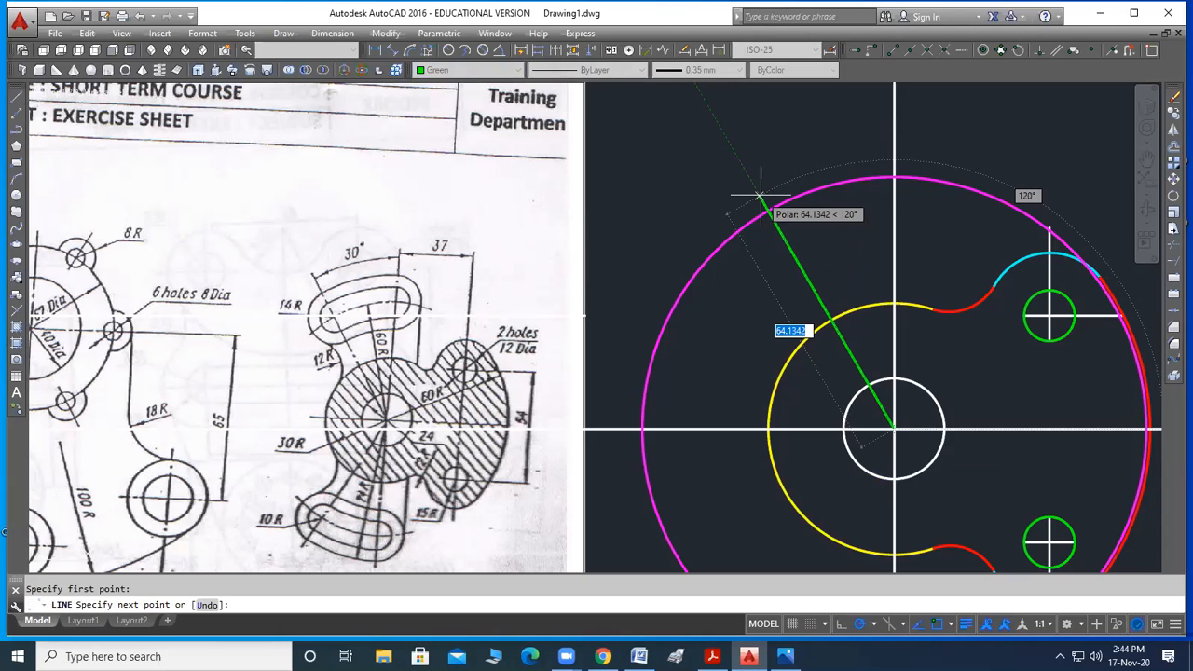
pyautogui.press('Escape')
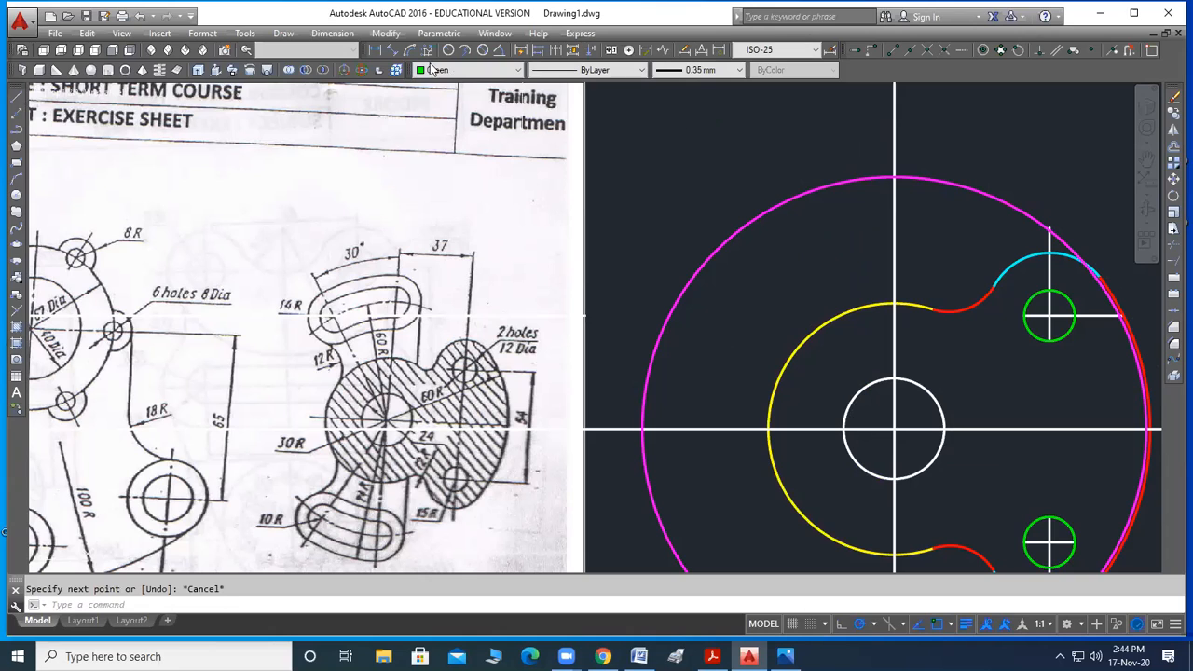
# Set the drawing colour to Blue and draw a line from the body's centre at 120° to just beyond the magenta circle
pyautogui.click(470, 72)
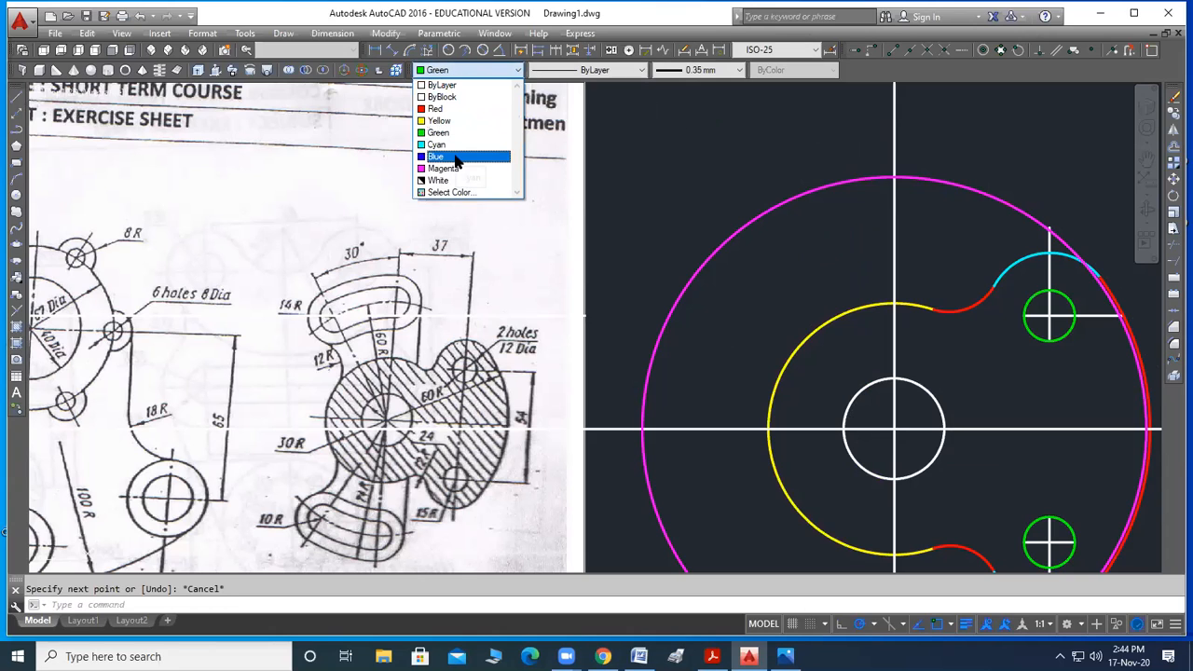
pyautogui.click(457, 155)
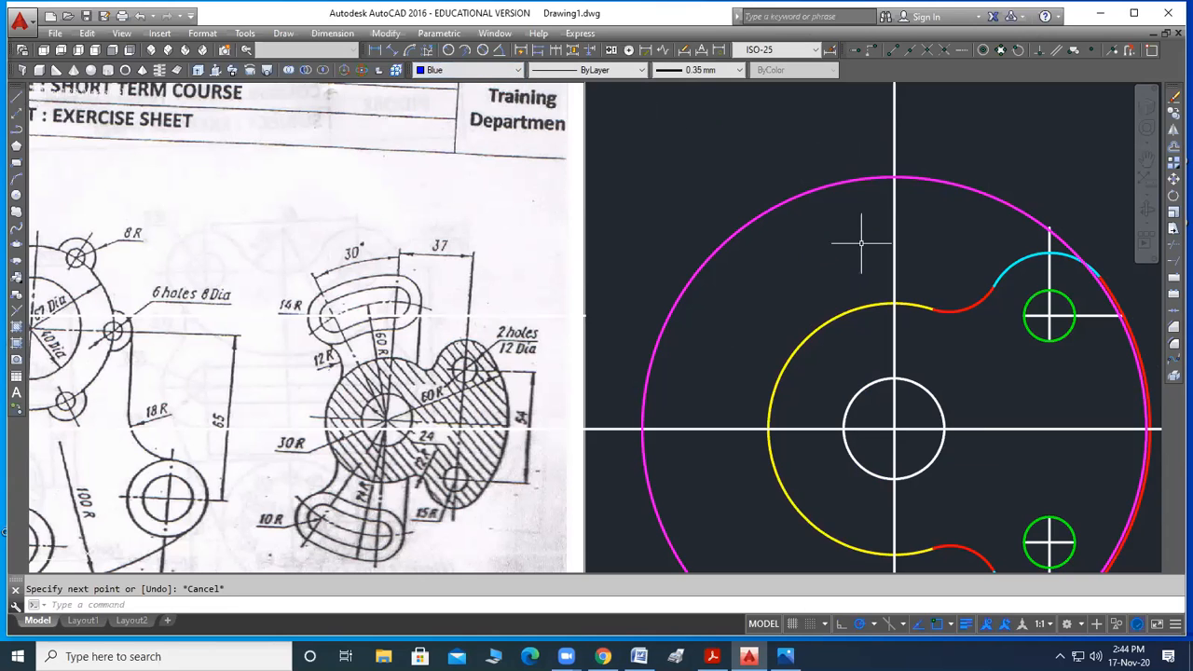
pyautogui.click(16, 95)
pyautogui.click(894, 428)
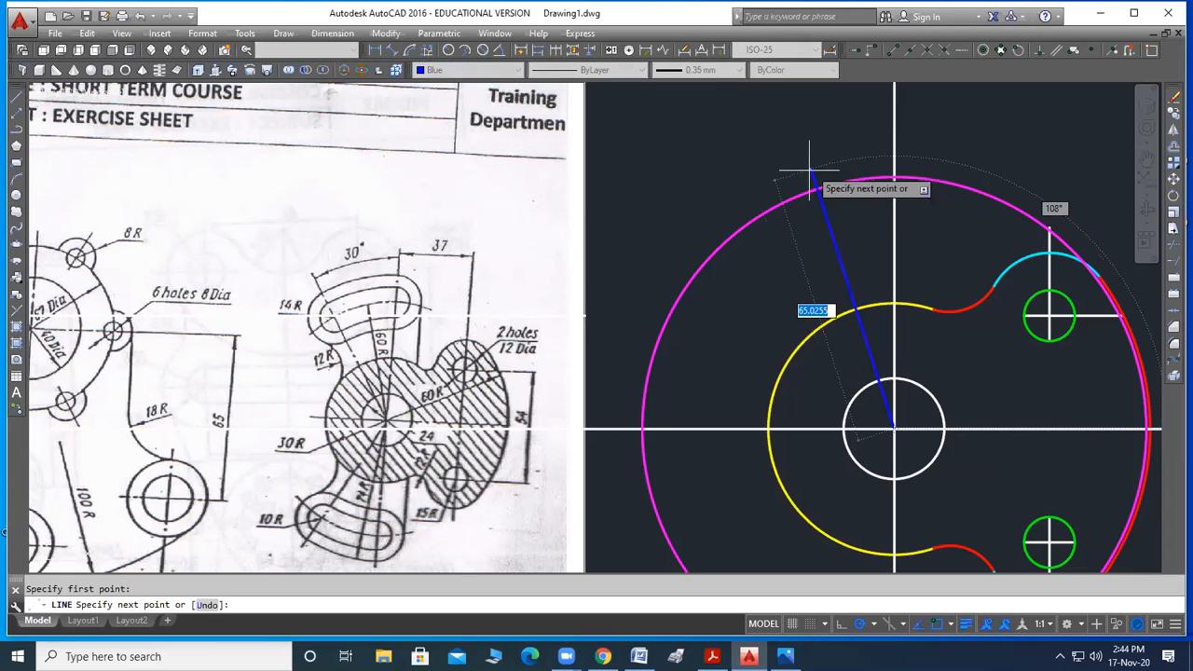
pyautogui.click(761, 193)
pyautogui.press('Escape')
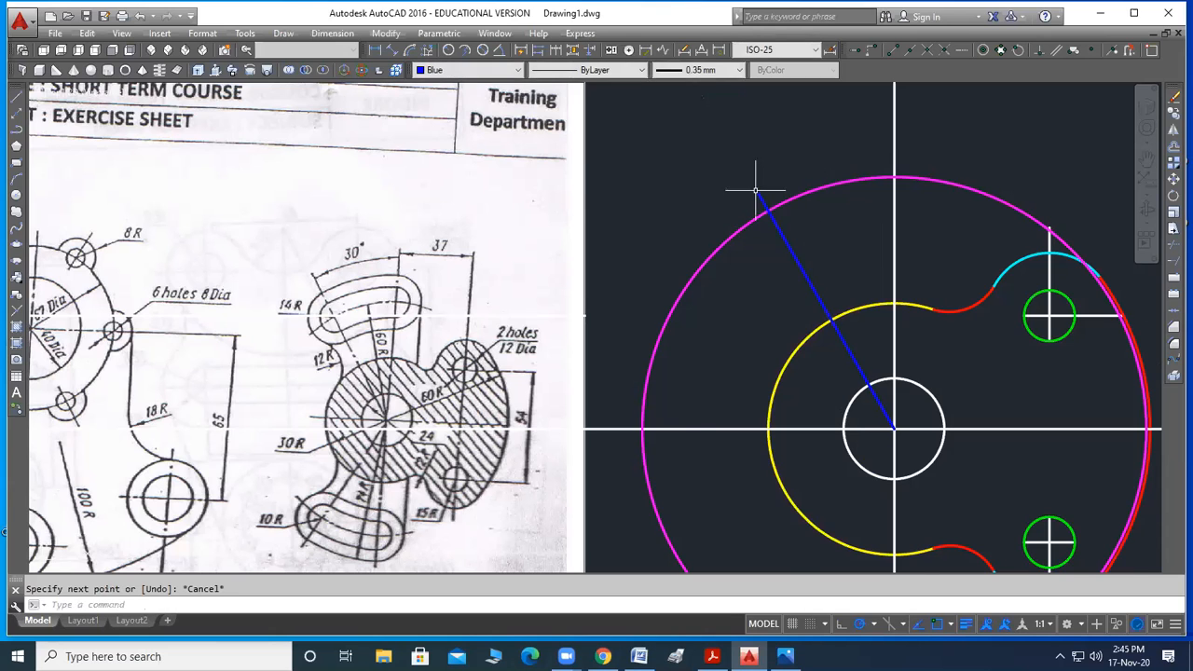
# Stretch the outer end of the blue angled line further beyond the magenta circle, keeping its direction
pyautogui.scroll(-2, 799, 421)
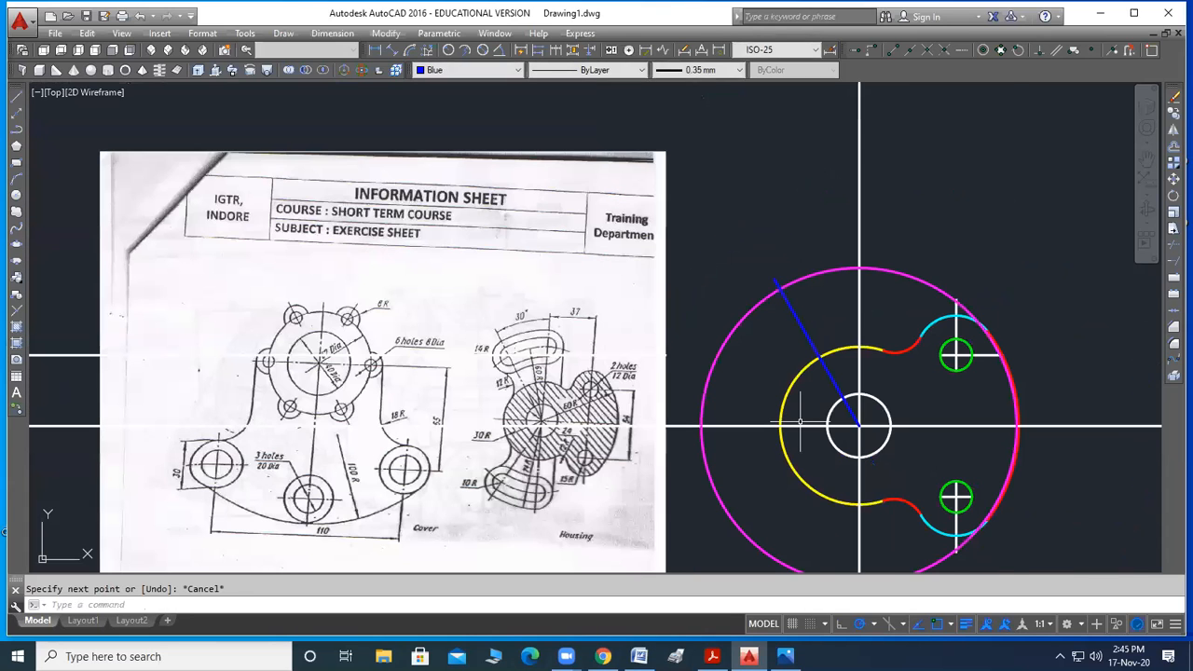
pyautogui.scroll(4, 760, 271)
pyautogui.click(794, 298)
pyautogui.click(727, 182)
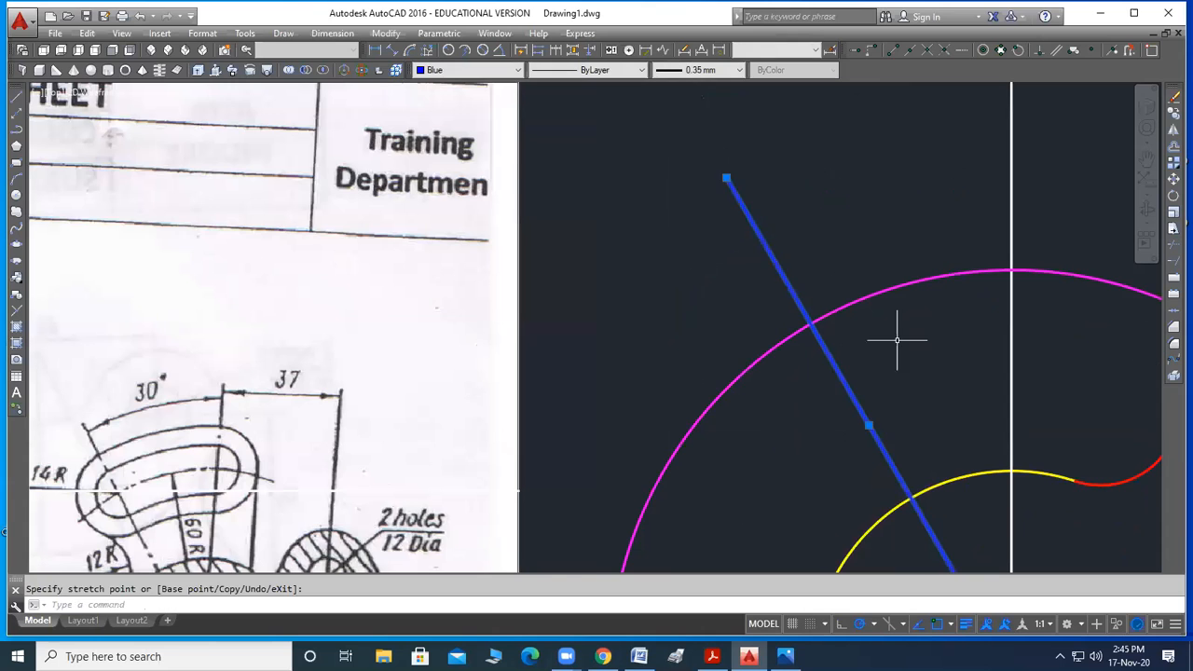
pyautogui.press('Escape')
pyautogui.scroll(-4, 780, 263)
pyautogui.moveTo(933, 630); pyautogui.dragTo(927, 605, button='middle')
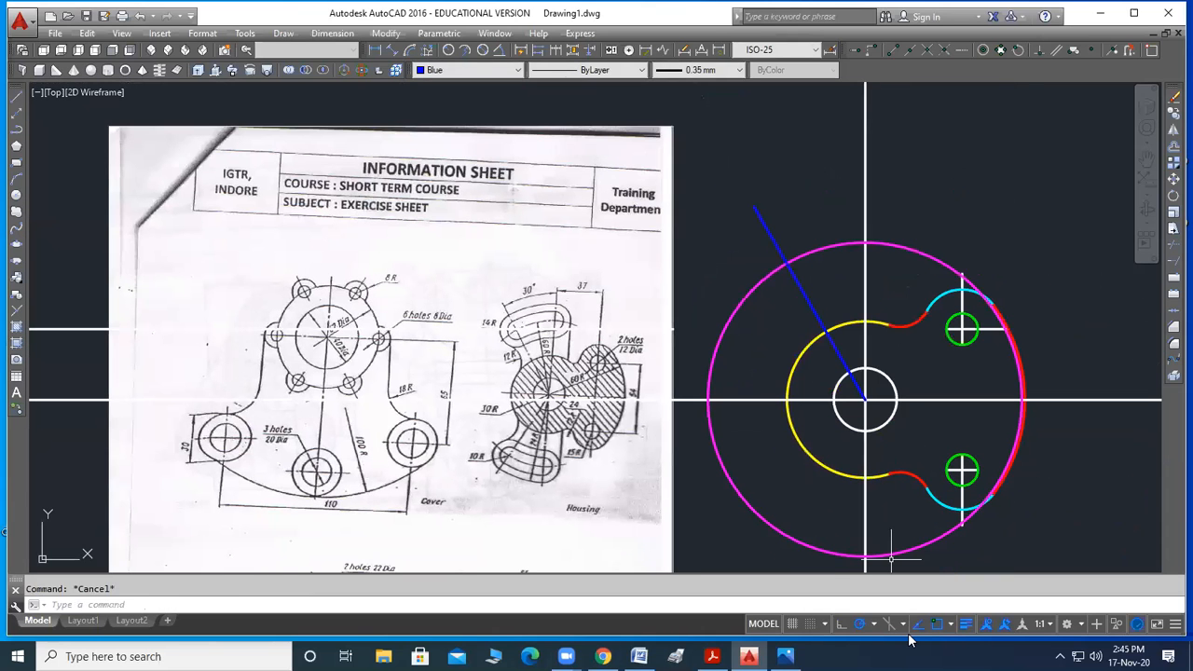
# Examine the slot ends and their radius labels on the upper and lower arms of the scanned Housing view
pyautogui.scroll(2, 550, 358)
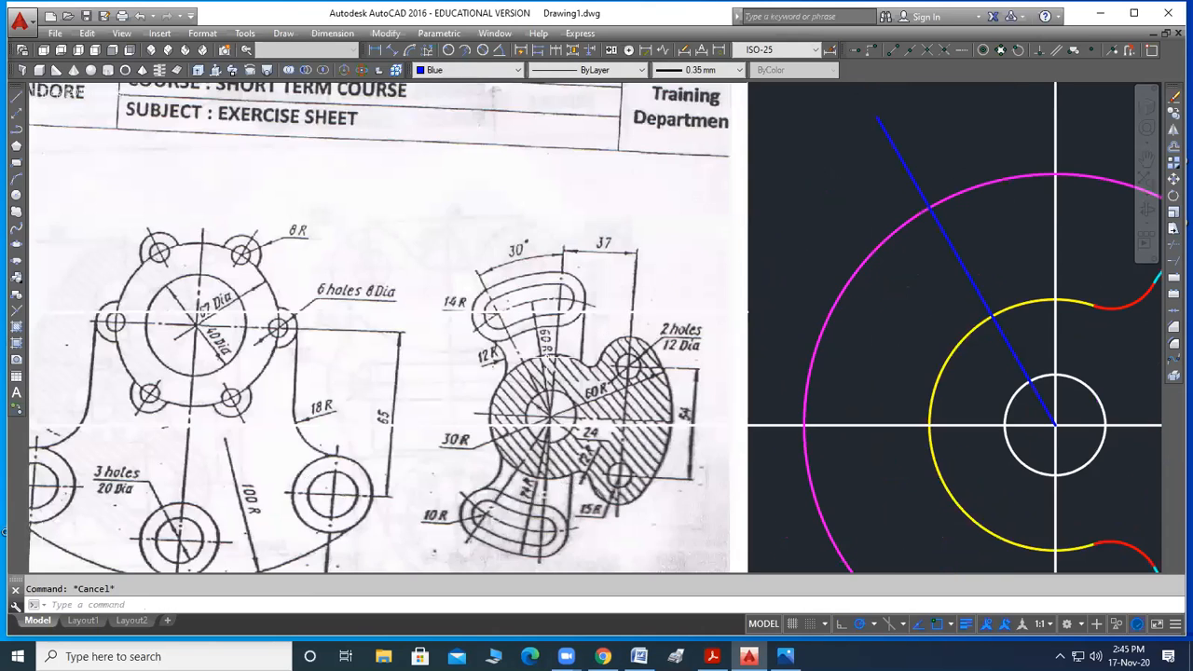
pyautogui.scroll(2, 521, 336)
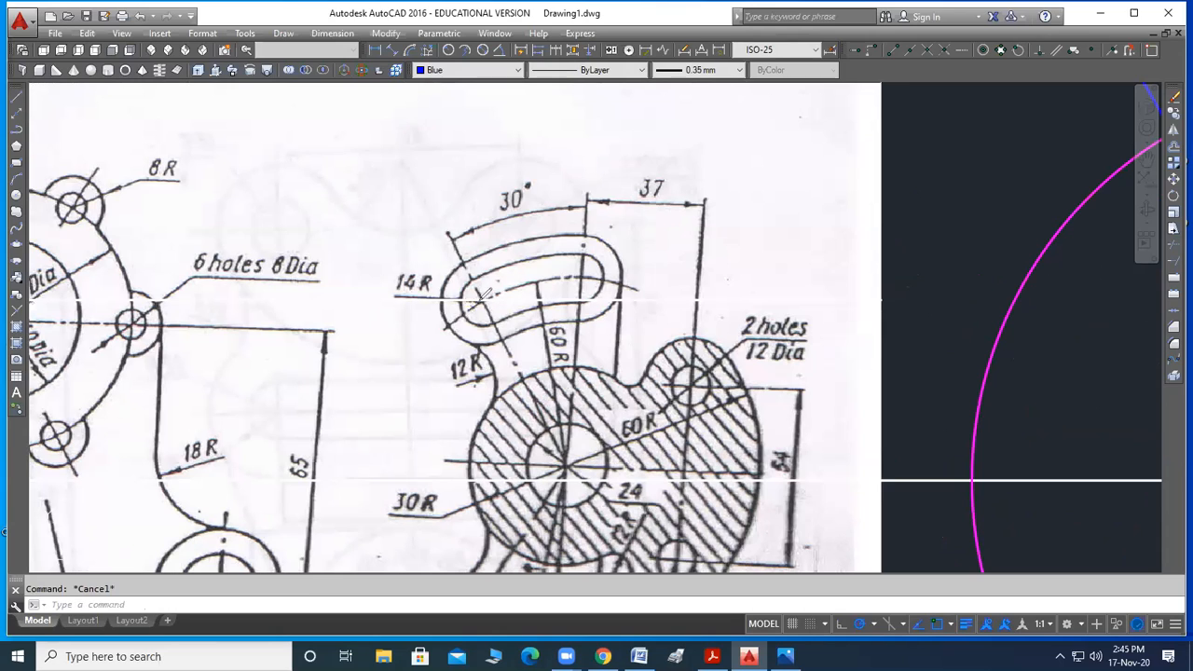
pyautogui.moveTo(481, 301)
pyautogui.mouseDown()
pyautogui.moveTo(458, 297)
pyautogui.moveTo(463, 326)
pyautogui.moveTo(512, 290)
pyautogui.moveTo(413, 260)
pyautogui.moveTo(400, 296)
pyautogui.moveTo(435, 289)
pyautogui.moveTo(432, 259)
pyautogui.mouseUp()
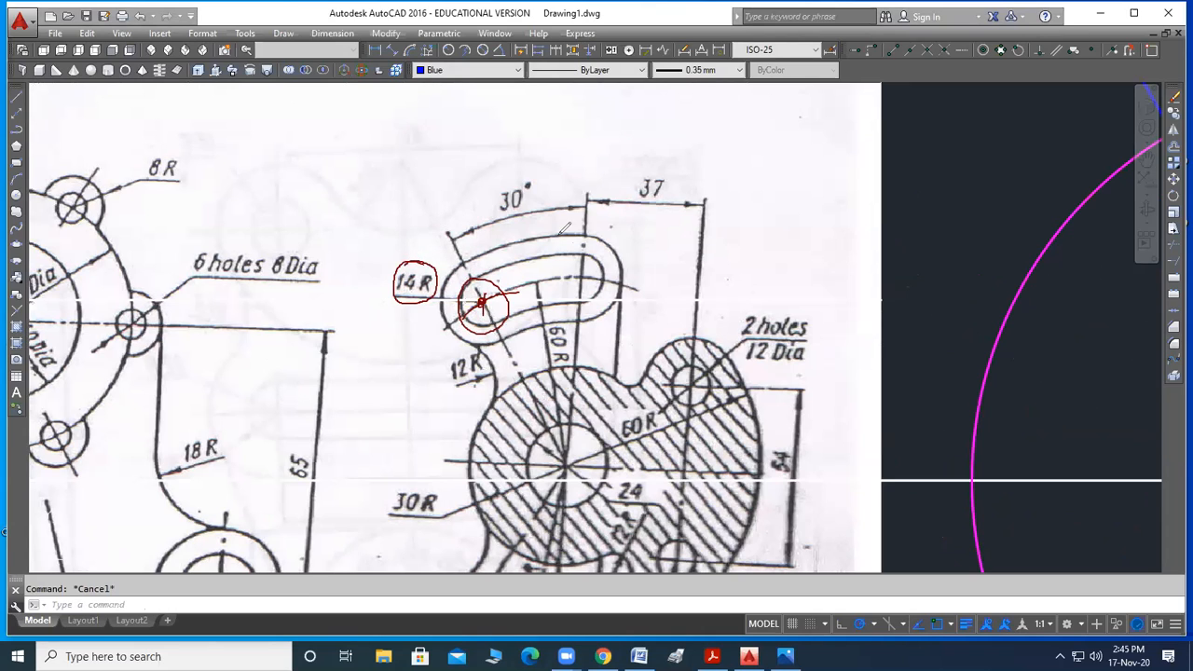
pyautogui.hotkey('ctrl', 'z')
pyautogui.hotkey('ctrl', 'z')
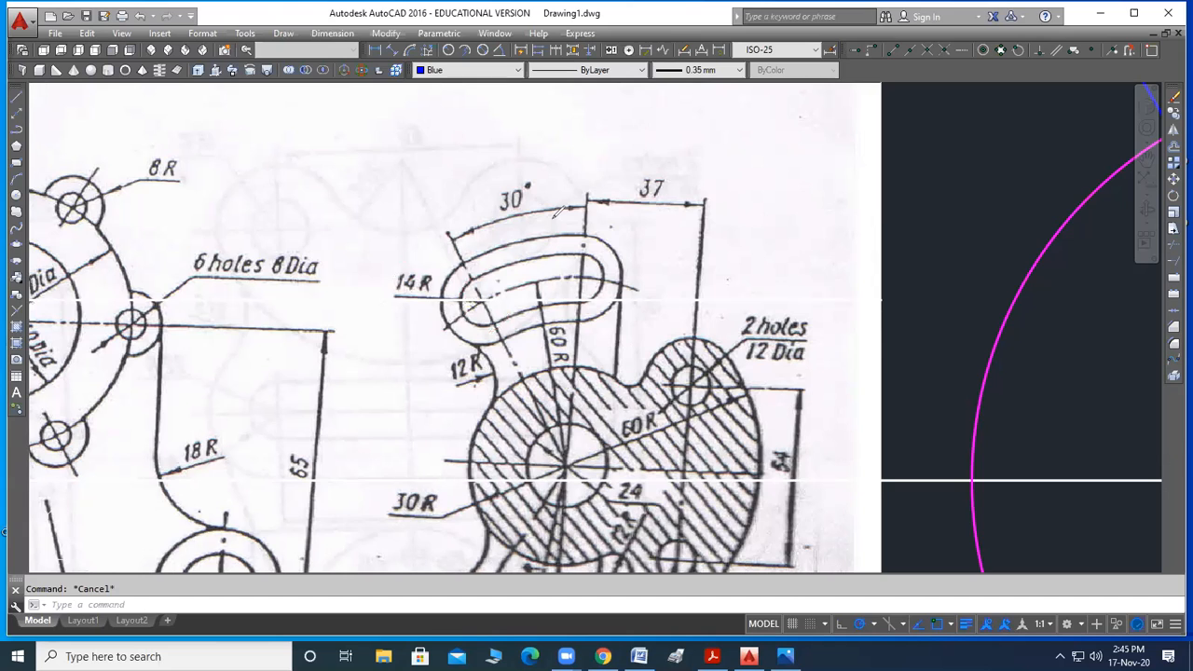
pyautogui.press('Escape')
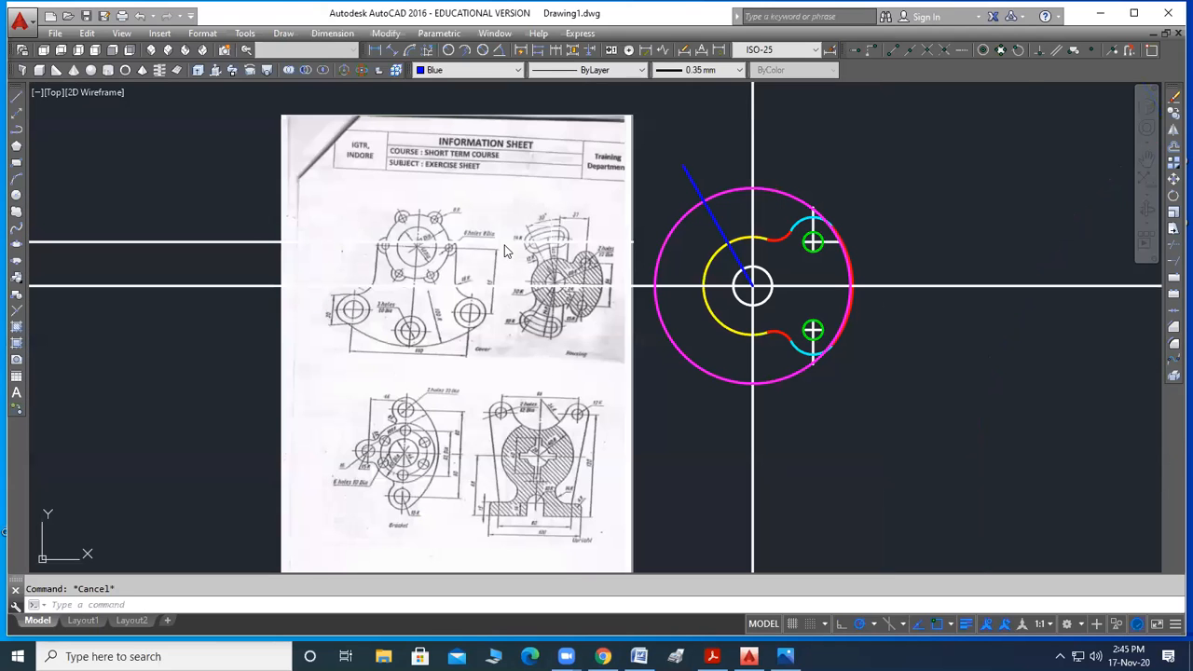
pyautogui.scroll(6, 531, 331)
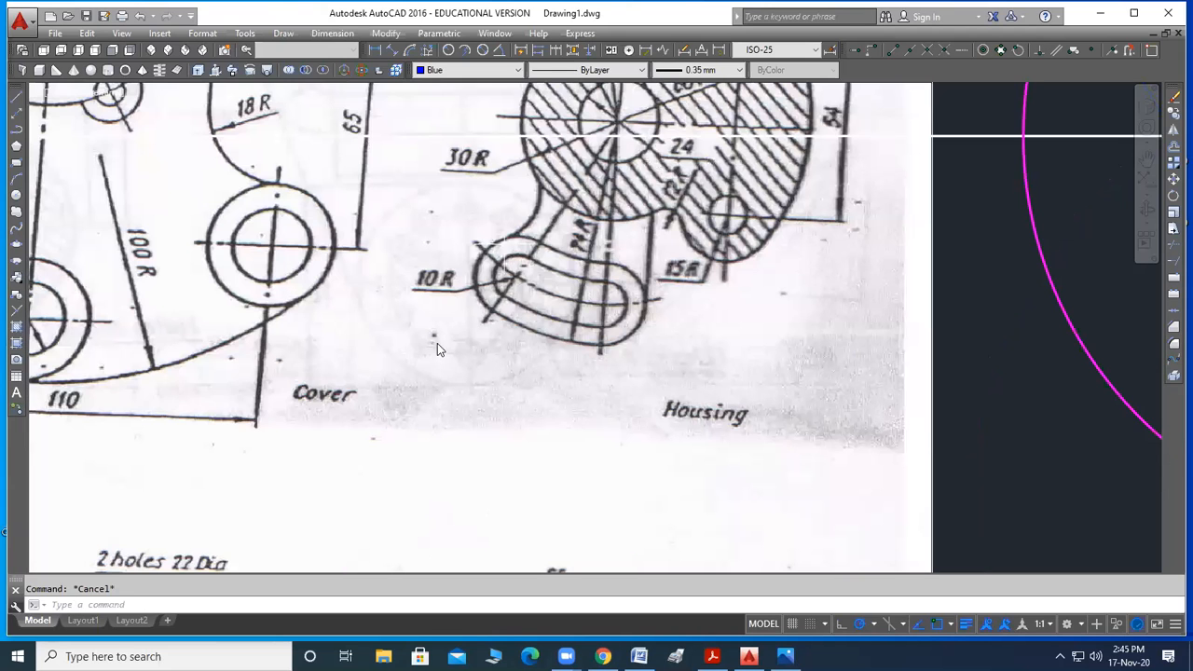
pyautogui.scroll(-2, 494, 272)
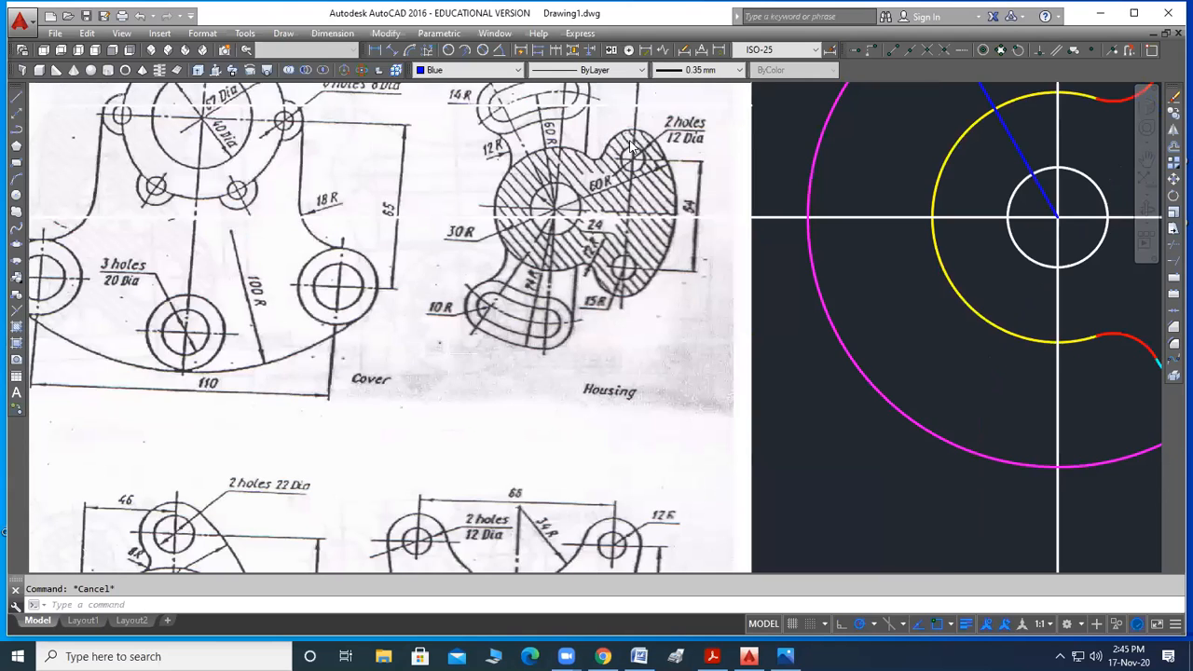
pyautogui.moveTo(485, 295)
pyautogui.mouseDown()
pyautogui.moveTo(481, 317)
pyautogui.moveTo(499, 292)
pyautogui.moveTo(468, 301)
pyautogui.moveTo(503, 320)
pyautogui.moveTo(501, 275)
pyautogui.mouseUp()
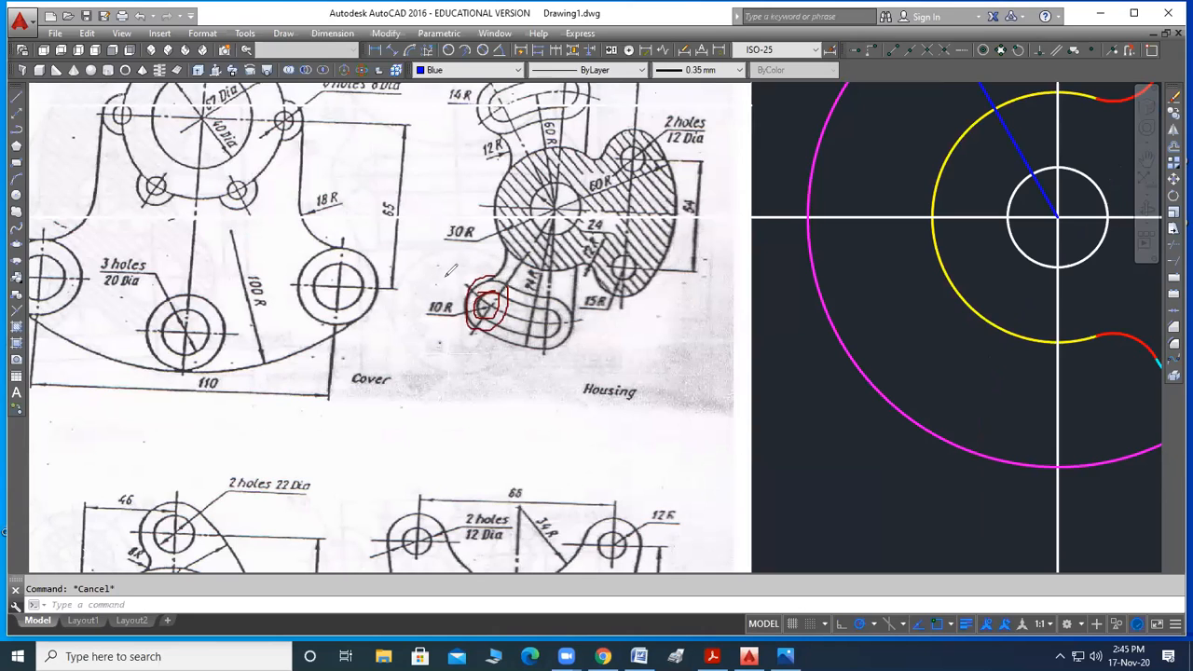
pyautogui.moveTo(491, 339)
pyautogui.mouseDown()
pyautogui.moveTo(518, 275)
pyautogui.moveTo(503, 254)
pyautogui.mouseUp()
pyautogui.moveTo(575, 295)
pyautogui.mouseDown()
pyautogui.moveTo(543, 317)
pyautogui.moveTo(551, 363)
pyautogui.moveTo(595, 296)
pyautogui.moveTo(564, 291)
pyautogui.mouseUp()
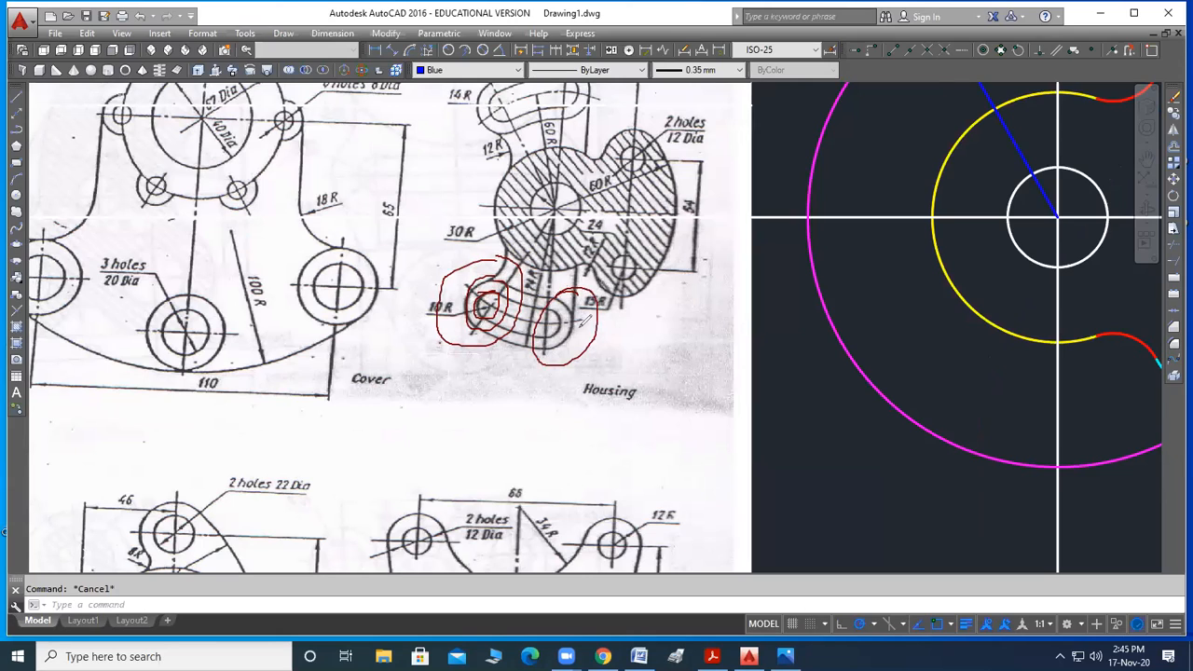
pyautogui.moveTo(476, 279); pyautogui.dragTo(563, 308)
pyautogui.moveTo(488, 310)
pyautogui.mouseDown()
pyautogui.moveTo(540, 323)
pyautogui.moveTo(537, 334)
pyautogui.mouseUp()
pyautogui.hotkey('ctrl', 'z')
pyautogui.hotkey('ctrl', 'z')
pyautogui.hotkey('ctrl', 'z')
pyautogui.hotkey('ctrl', 'z')
pyautogui.hotkey('ctrl', 'z')
pyautogui.hotkey('ctrl', 'z')
pyautogui.hotkey('ctrl', 'z')
pyautogui.press('Escape')
pyautogui.click(525, 358)
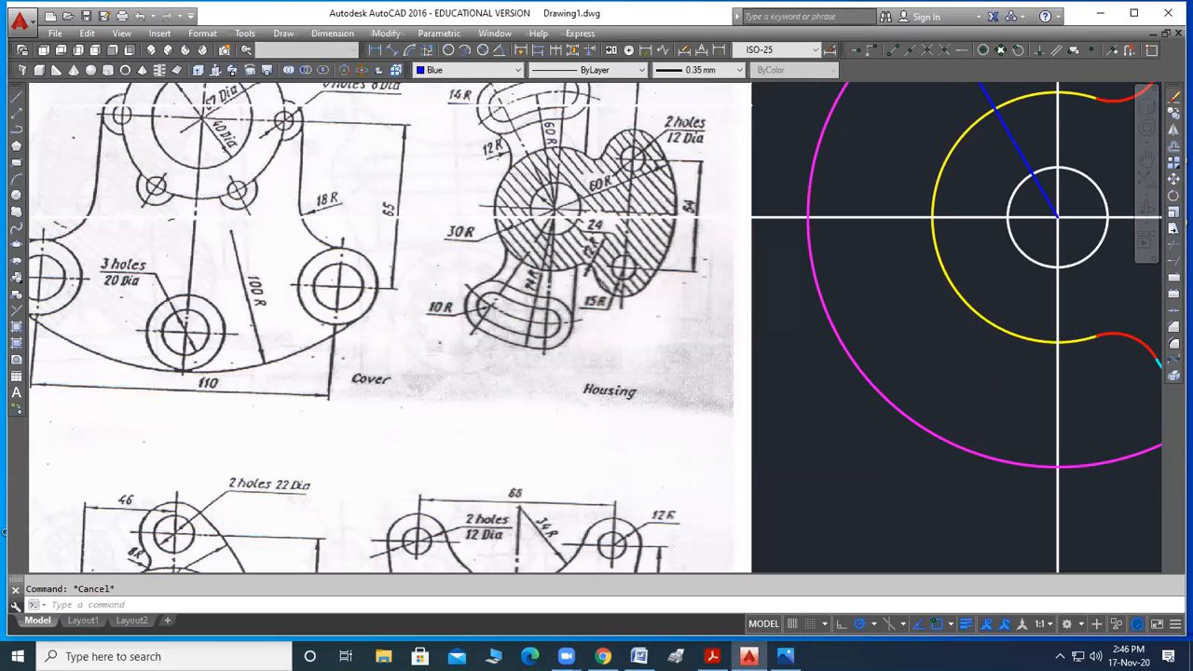
# Set the drawing colour to index colour 224
pyautogui.scroll(-1, 428, 406)
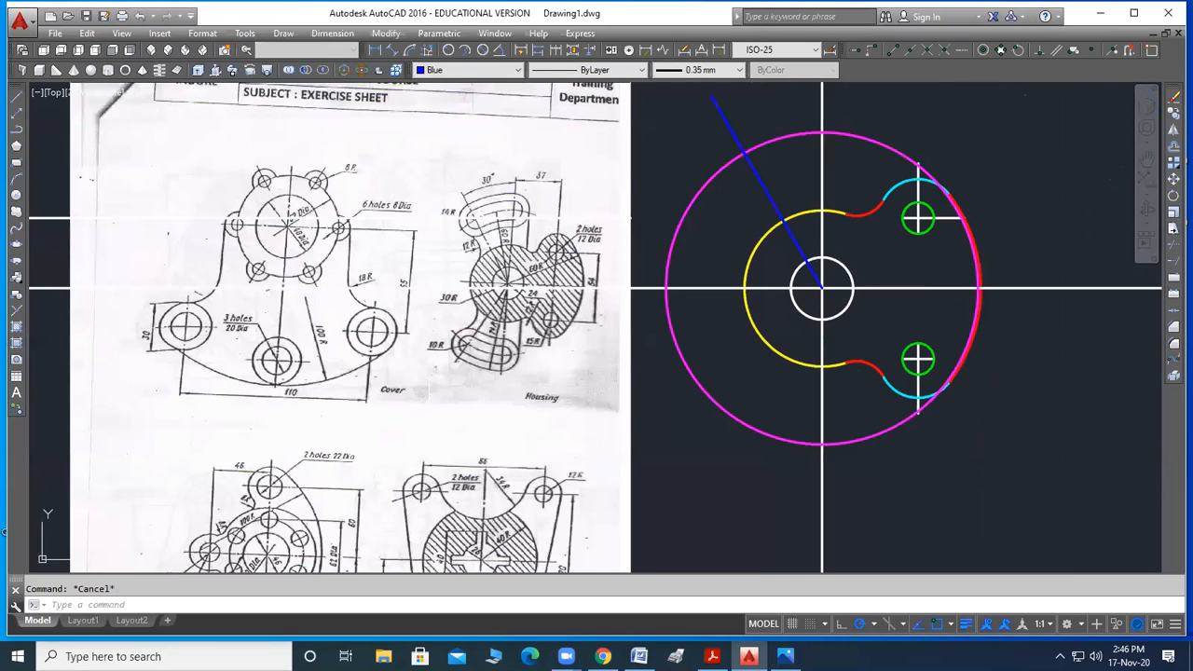
pyautogui.moveTo(788, 153); pyautogui.dragTo(739, 282, button='middle')
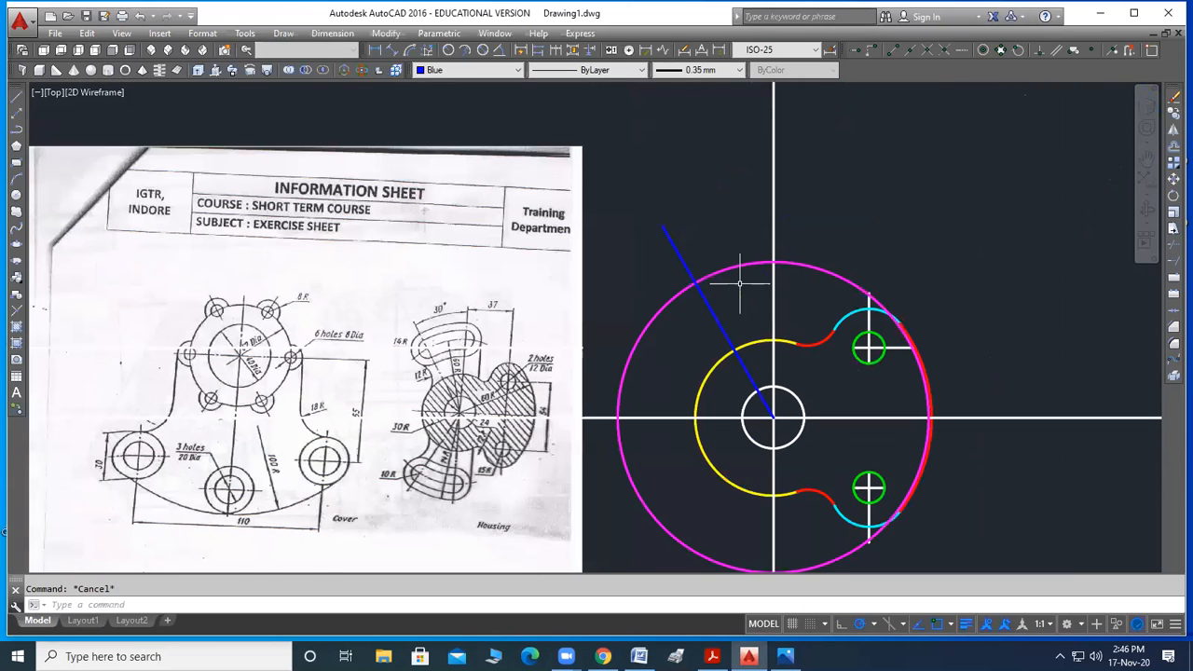
pyautogui.scroll(2, 739, 282)
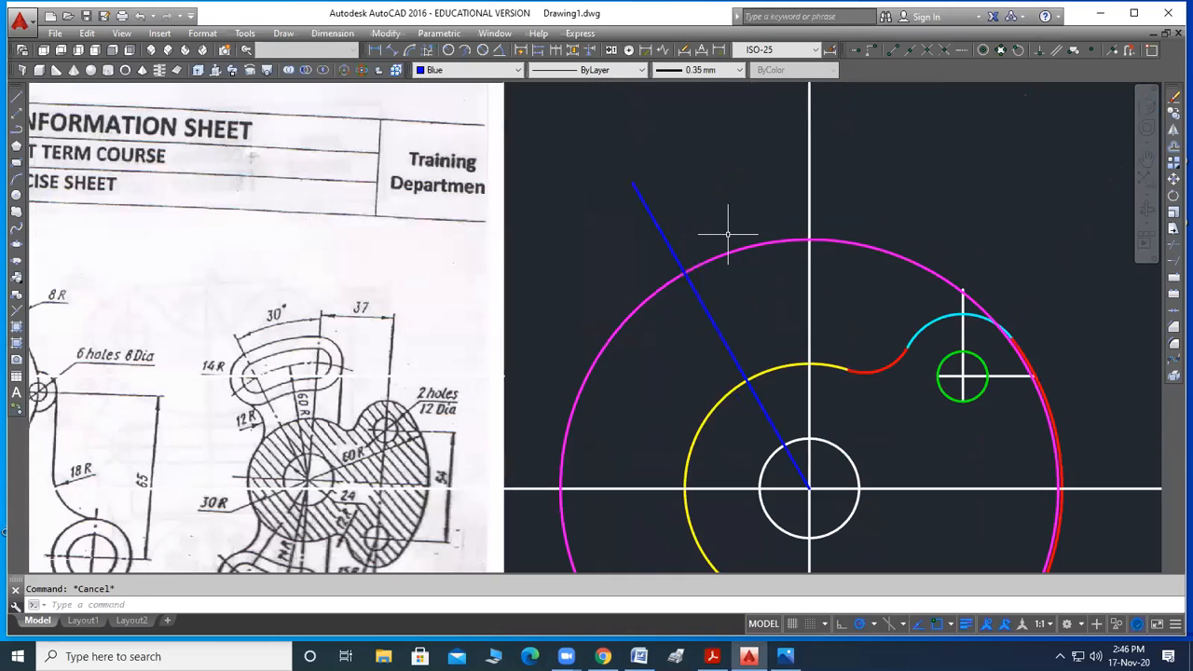
pyautogui.click(453, 72)
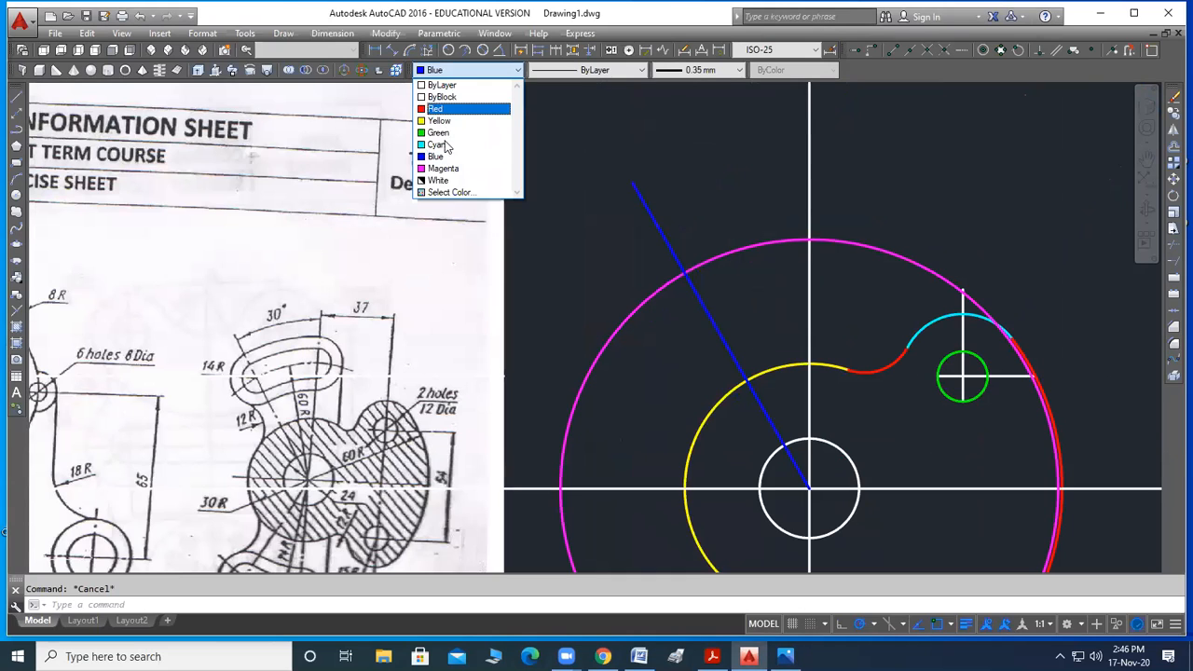
pyautogui.click(454, 193)
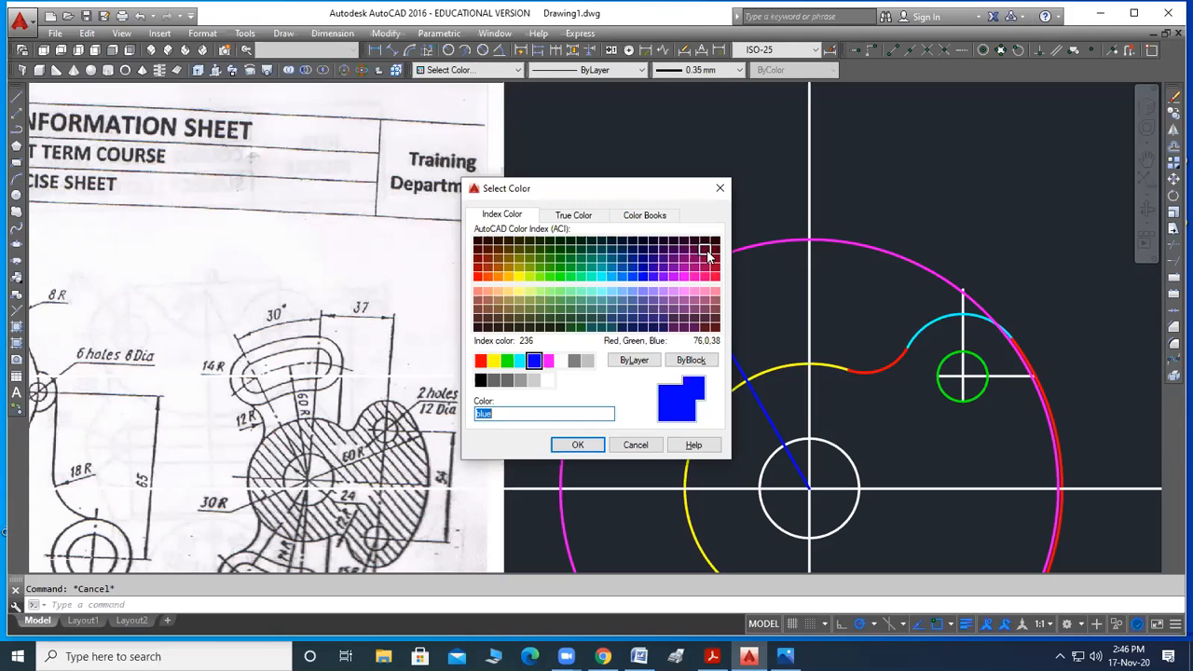
pyautogui.click(694, 258)
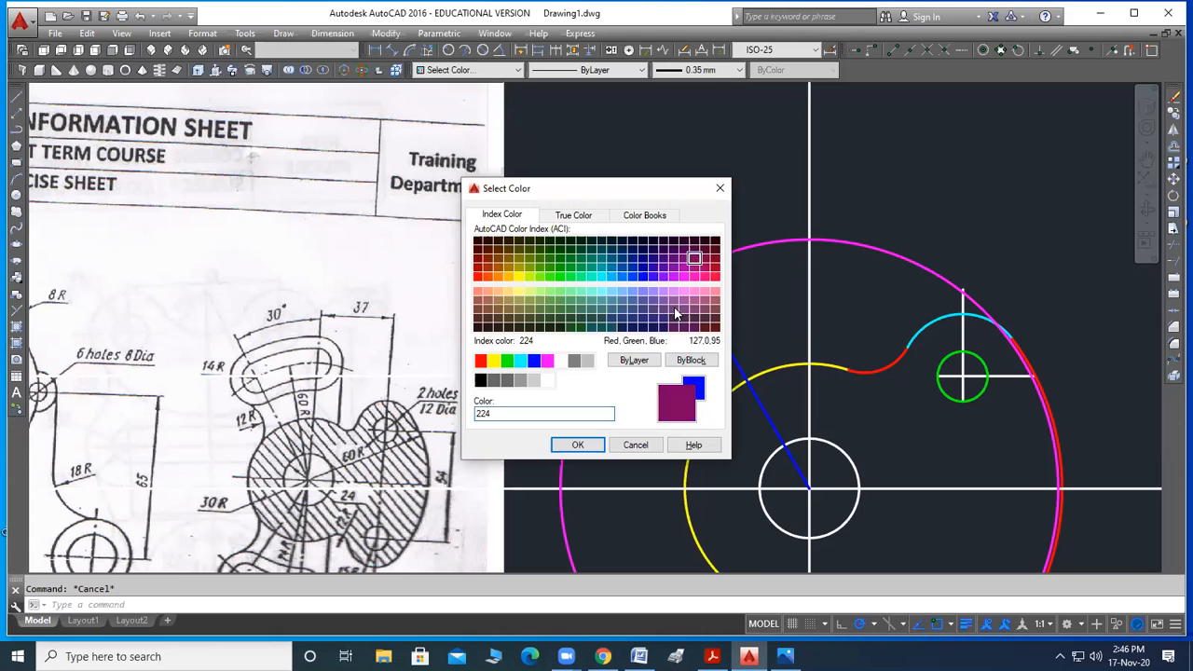
pyautogui.click(577, 444)
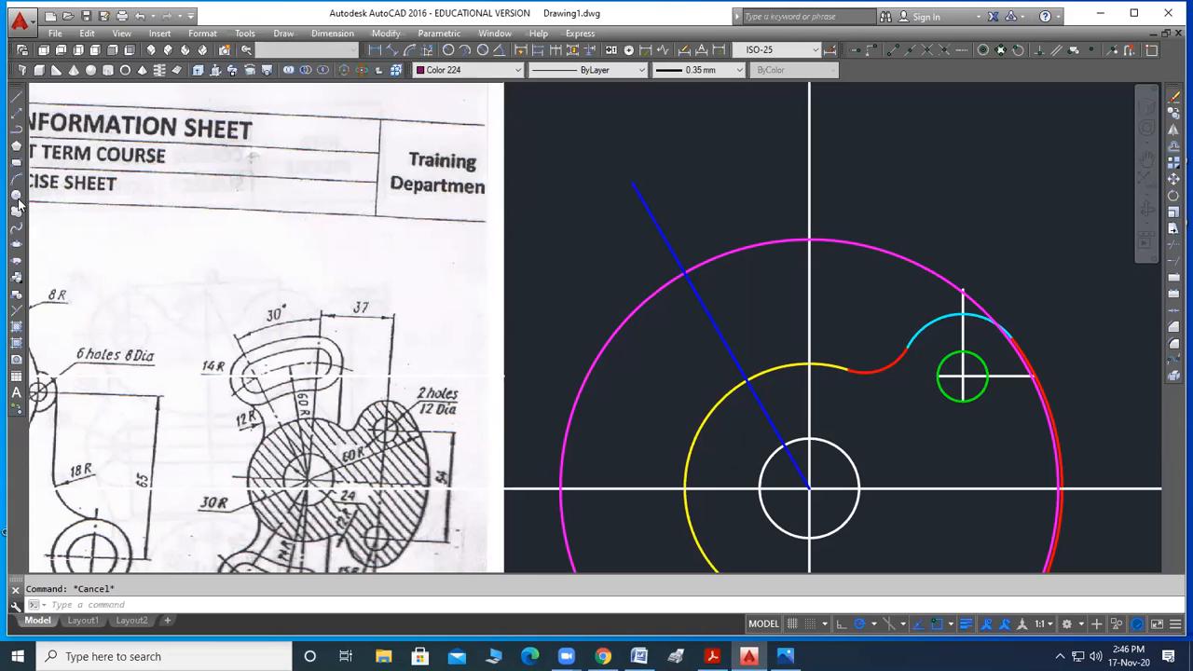
# Draw two concentric circles of radius 14 and 10 where the blue angled line crosses the magenta circle
pyautogui.click(16, 197)
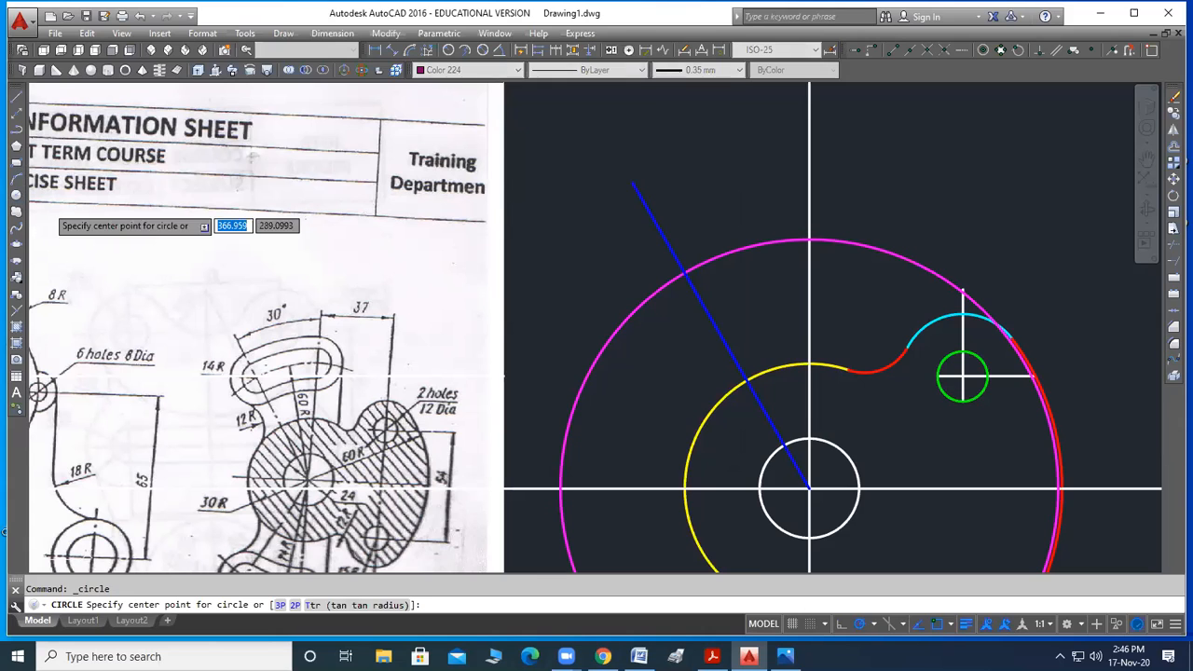
pyautogui.click(686, 270)
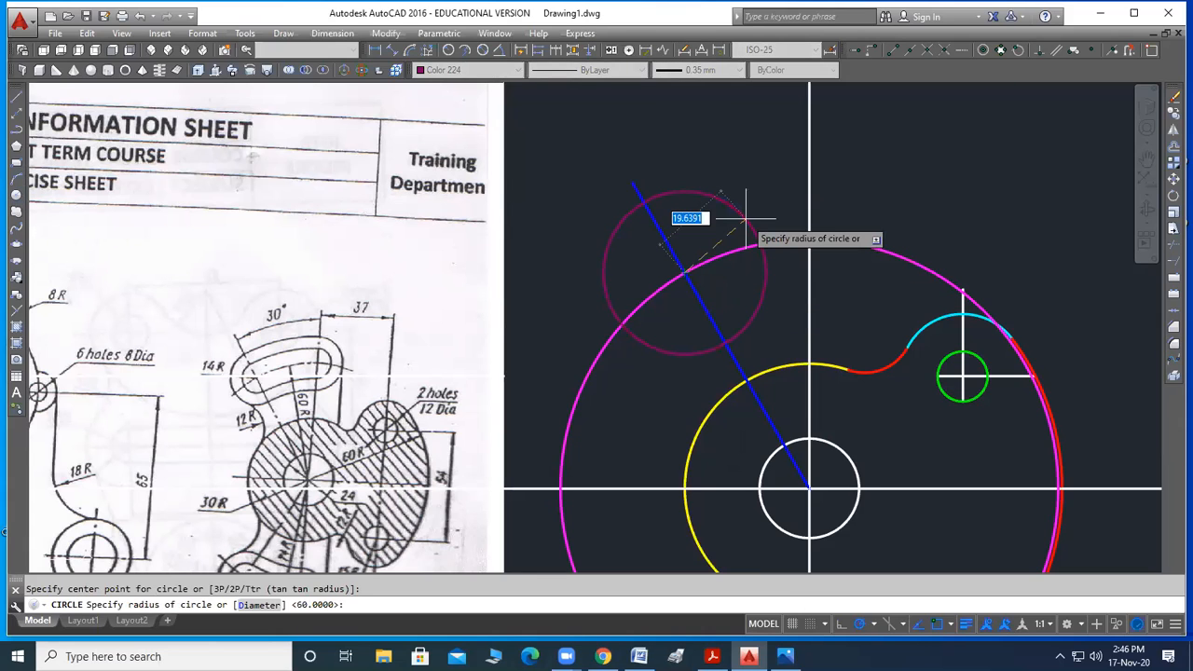
pyautogui.write('14')
pyautogui.press('Return')
pyautogui.press('Return')
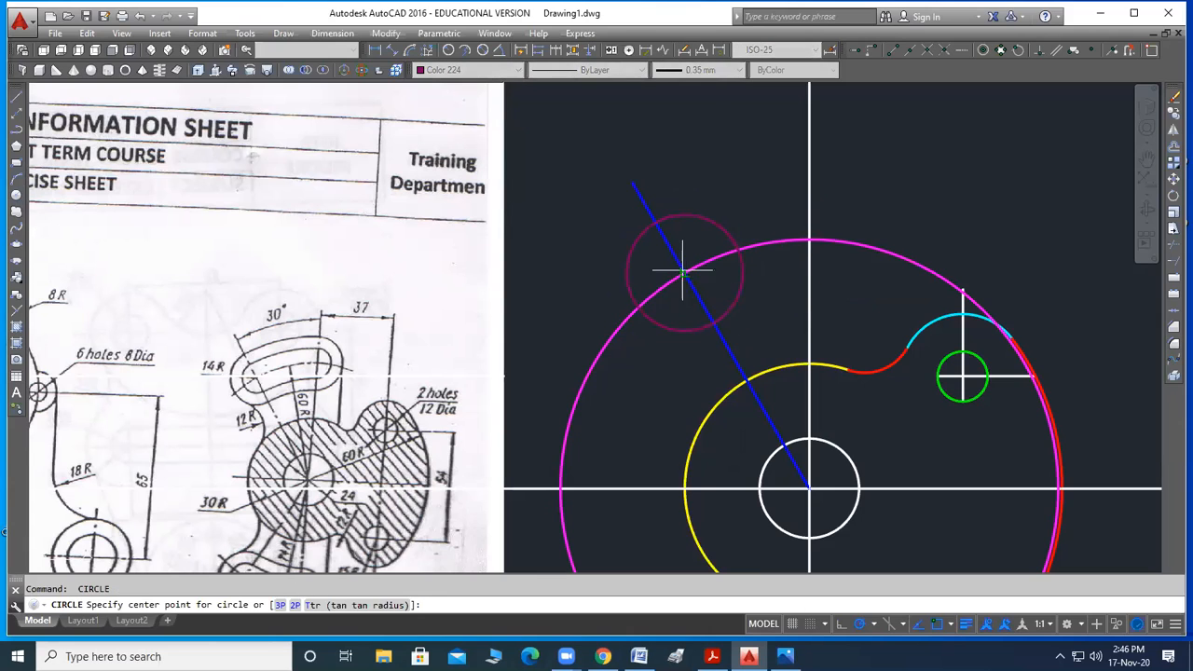
pyautogui.click(686, 270)
pyautogui.write('10')
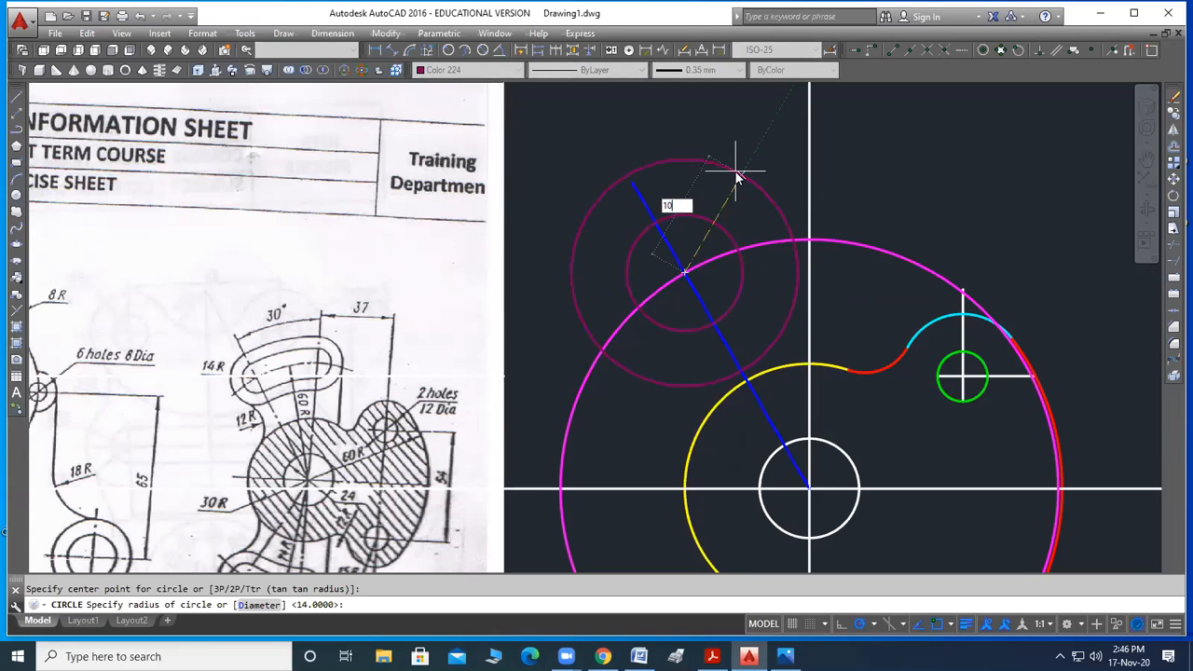
pyautogui.press('Return')
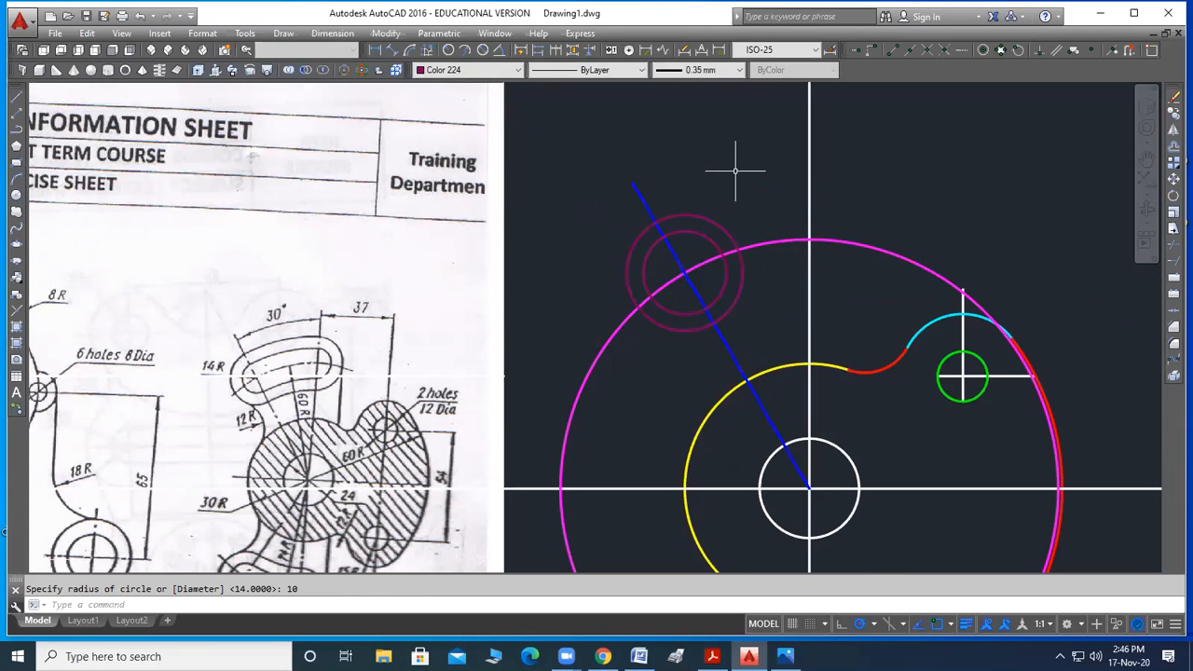
# Copy both concentric circles from their centre to where the magenta circle crosses the vertical centreline above the body
pyautogui.scroll(2, 795, 315)
pyautogui.scroll(-2, 615, 248)
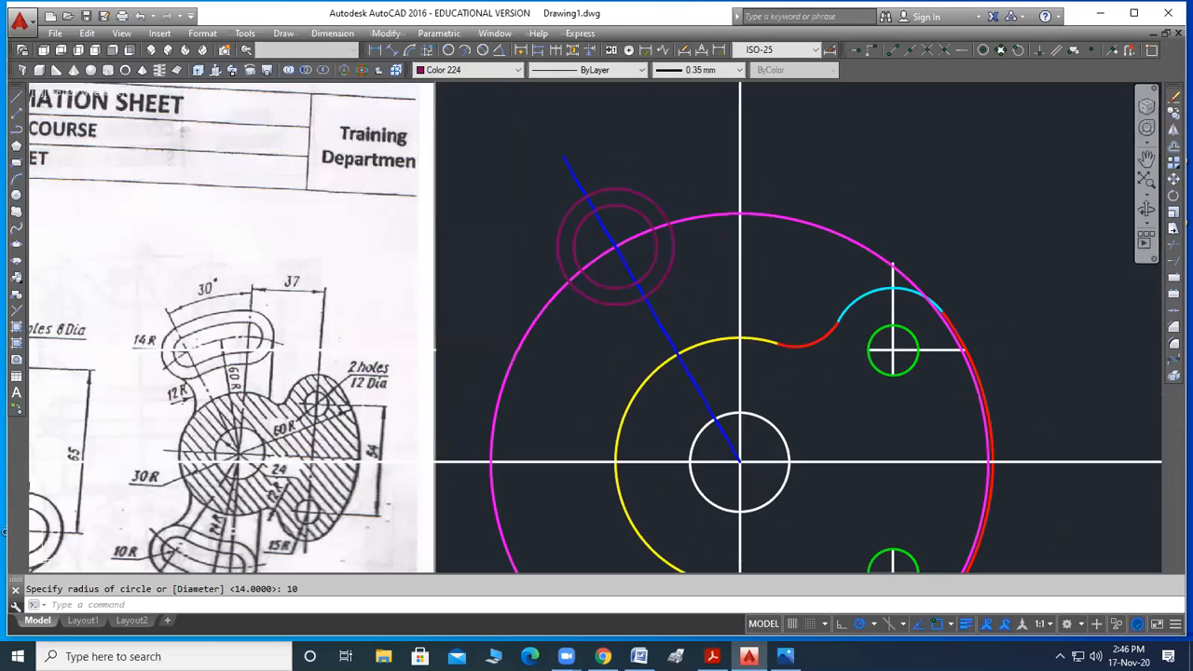
pyautogui.click(1172, 113)
pyautogui.click(641, 178)
pyautogui.click(629, 205)
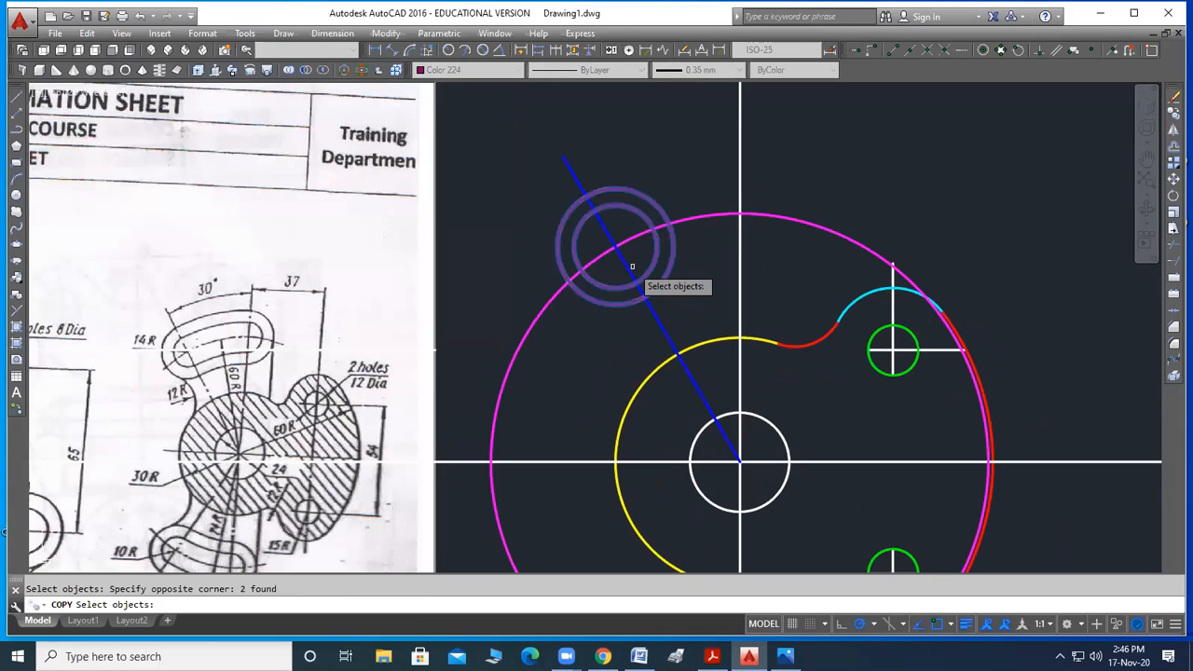
pyautogui.press('Return')
pyautogui.click(615, 244)
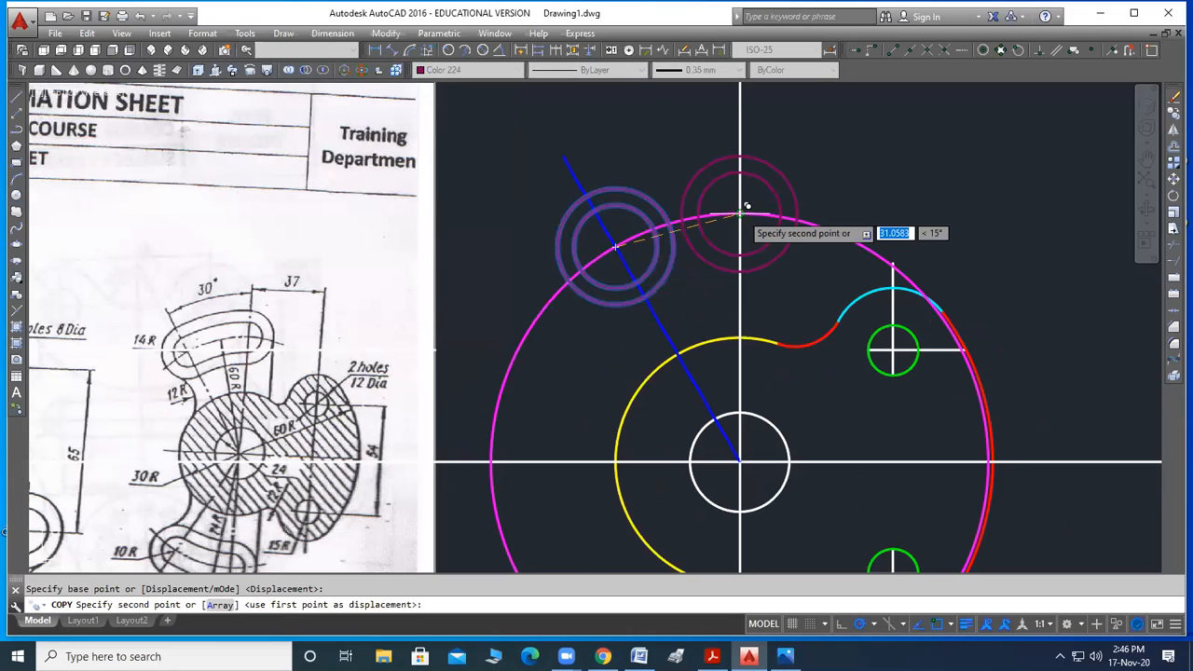
pyautogui.scroll(4, 745, 206)
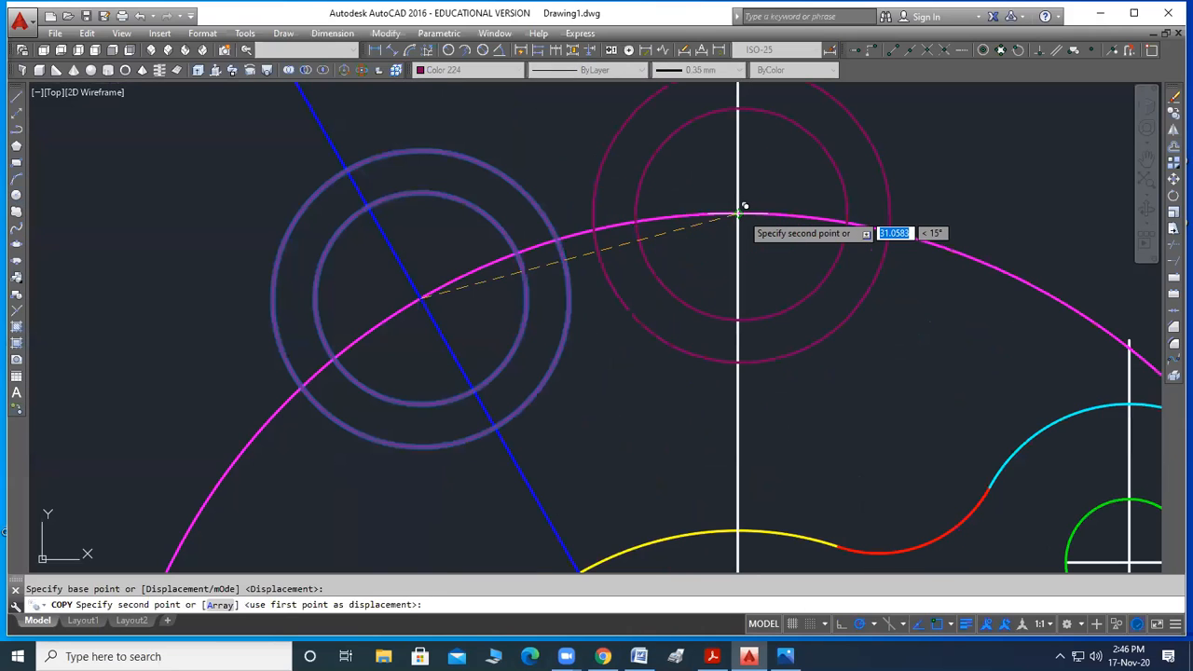
pyautogui.click(744, 206)
pyautogui.scroll(-2, 744, 206)
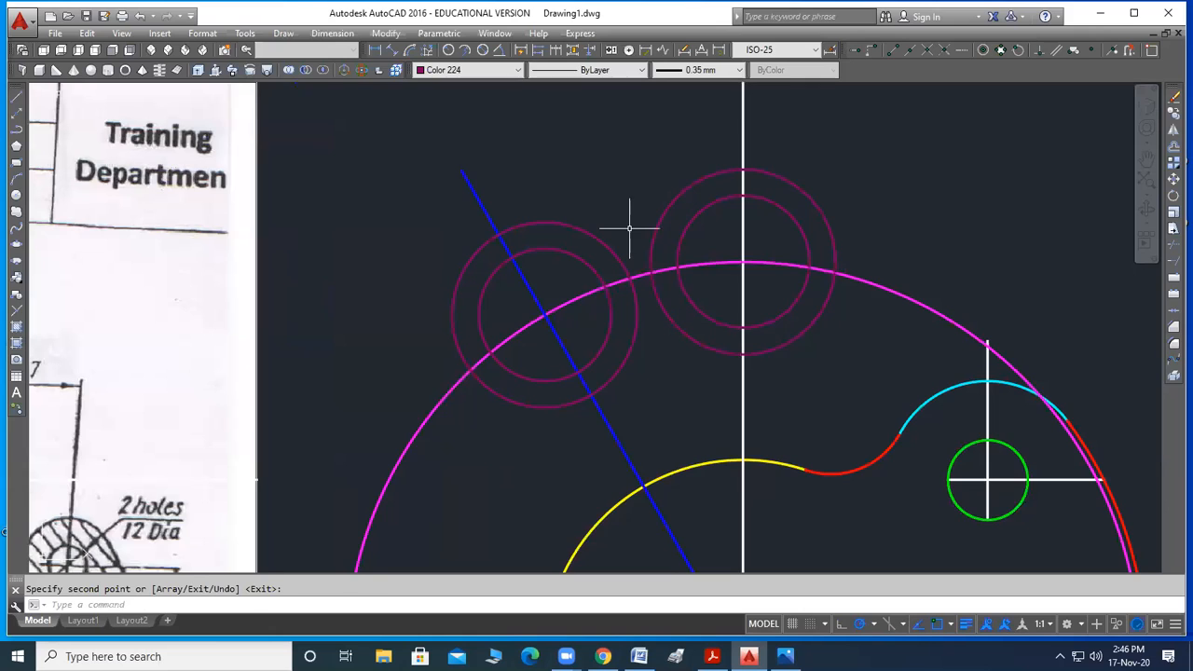
pyautogui.scroll(-2, 694, 236)
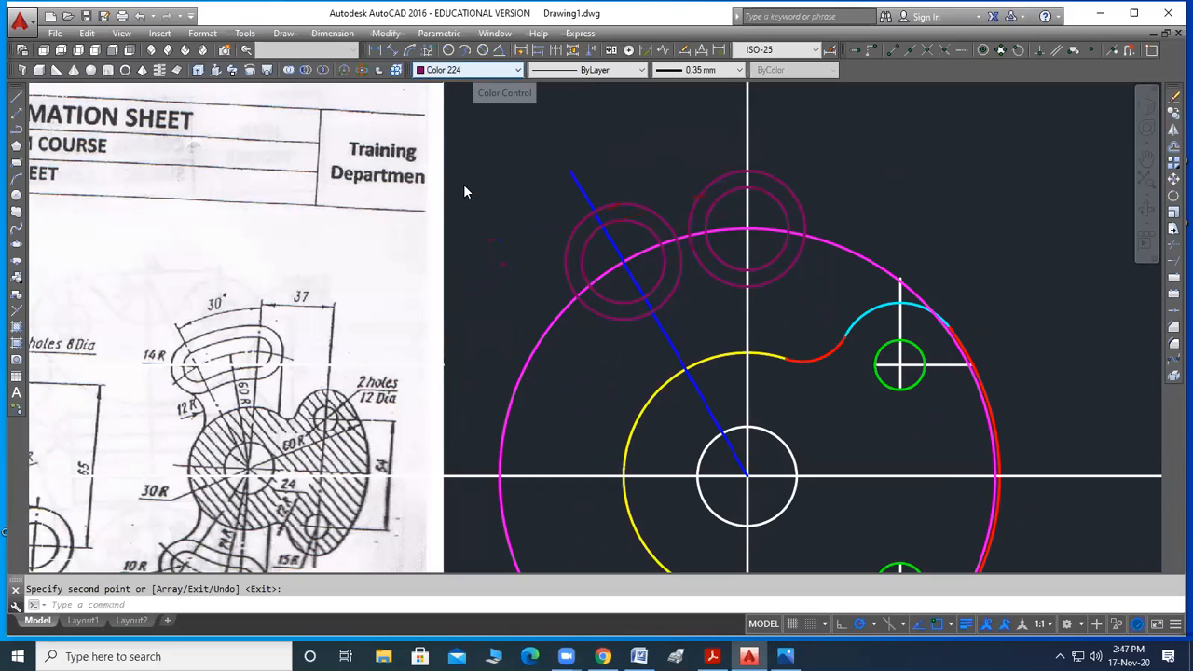
# Set the colour to Yellow and draw two circles from the body's centre through the top points of the copied outer and inner circles
pyautogui.click(451, 118)
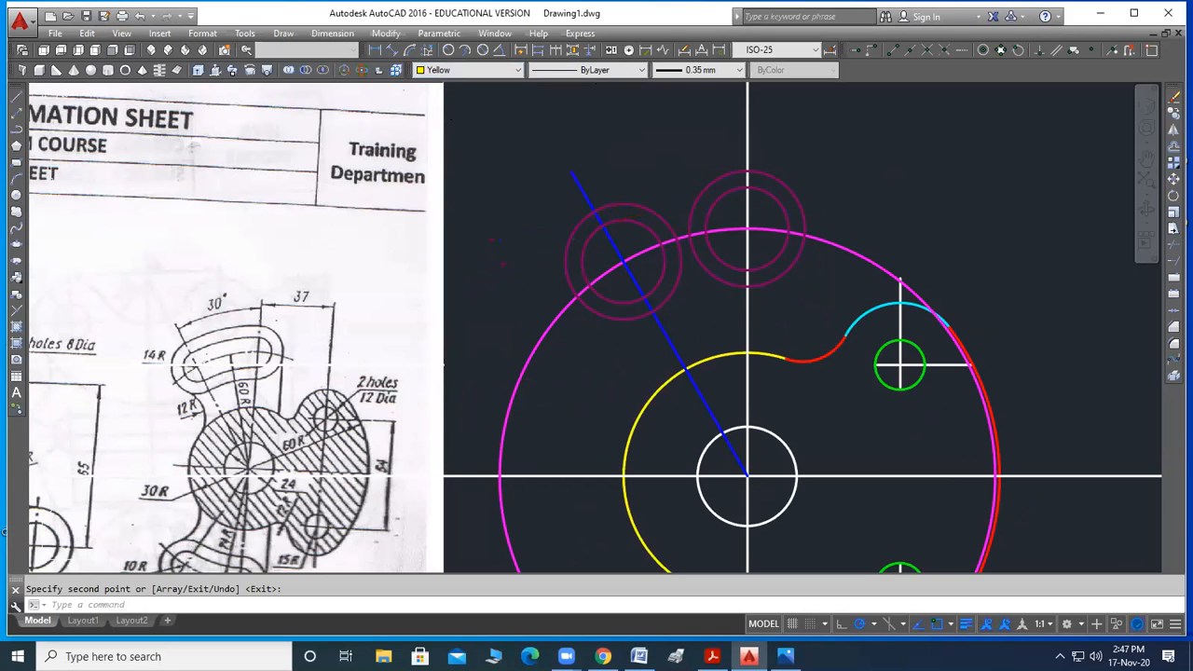
pyautogui.click(16, 194)
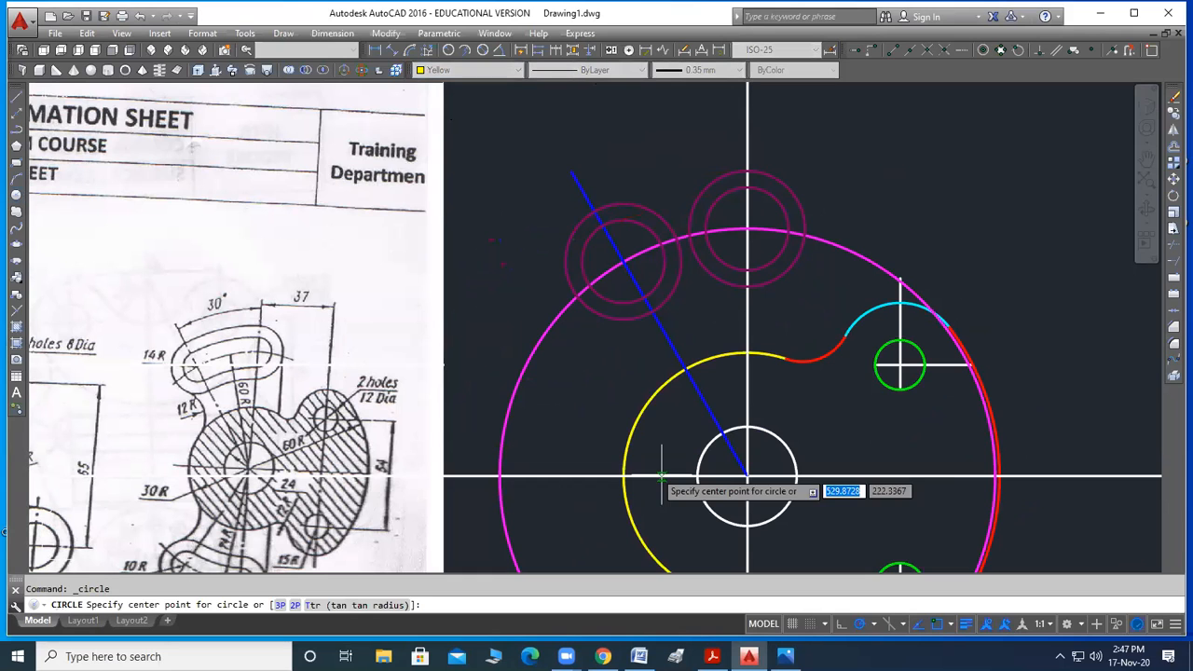
pyautogui.click(746, 476)
pyautogui.scroll(2, 746, 454)
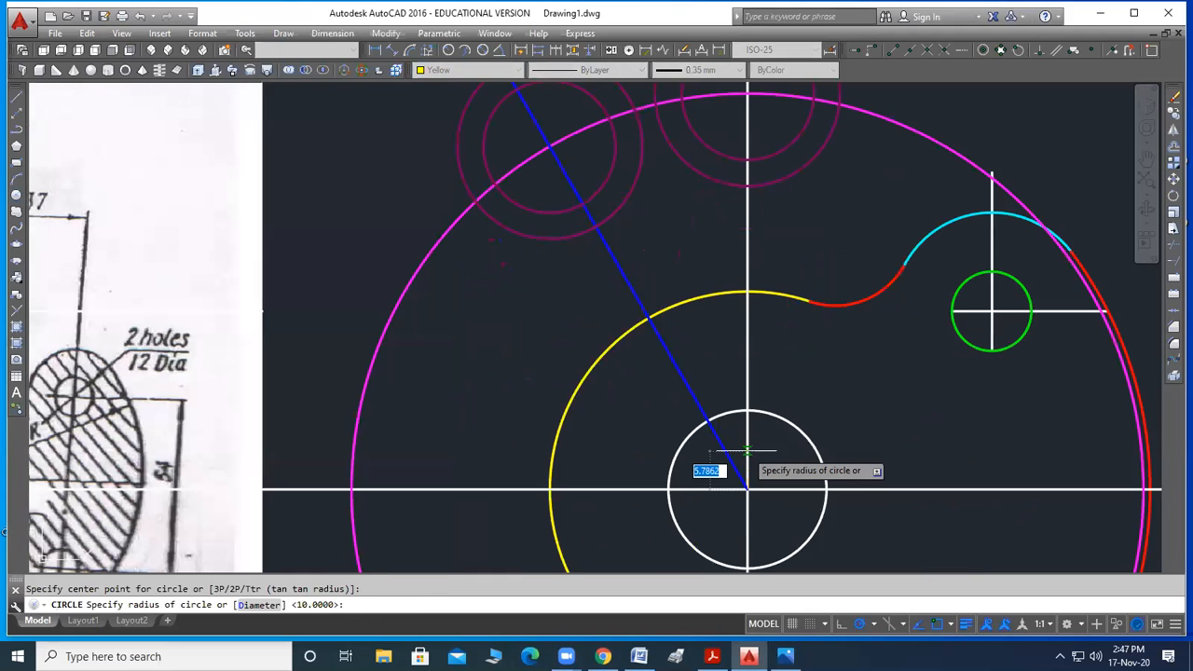
pyautogui.scroll(-2, 738, 415)
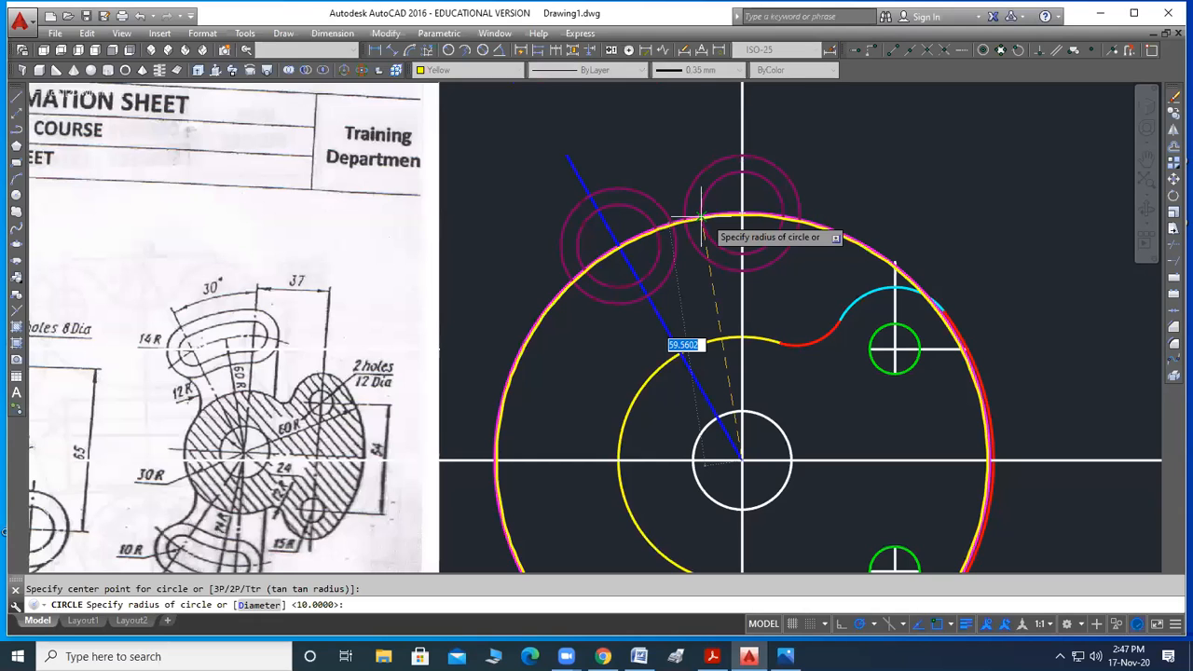
pyautogui.scroll(4, 708, 223)
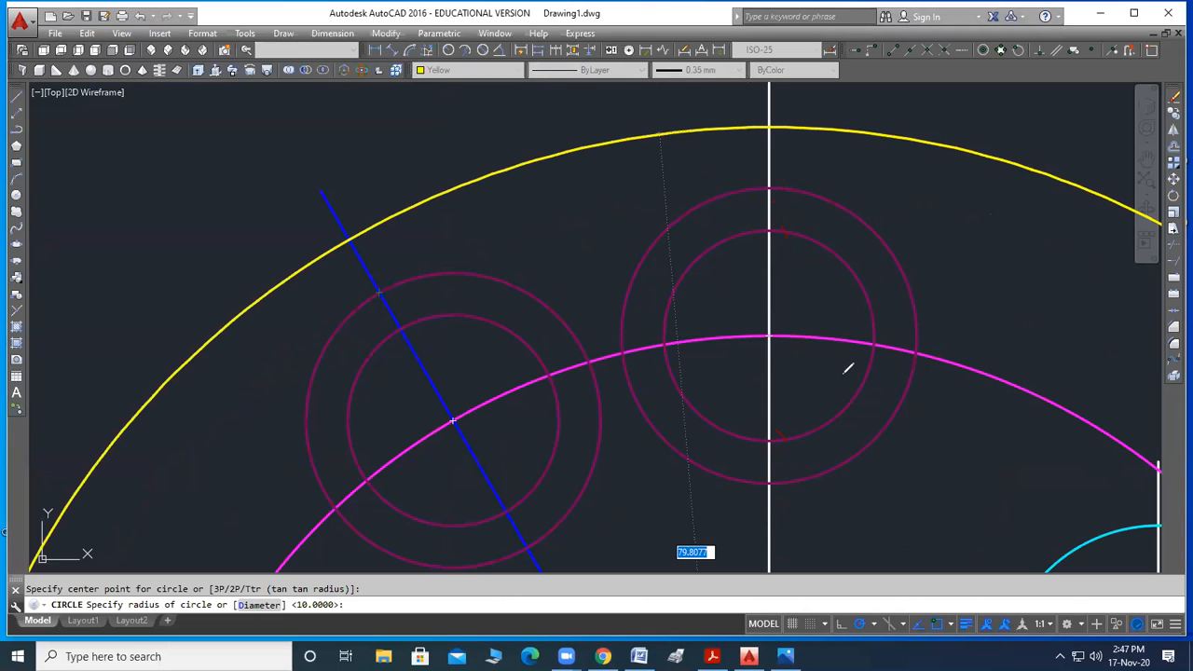
pyautogui.scroll(-2, 807, 421)
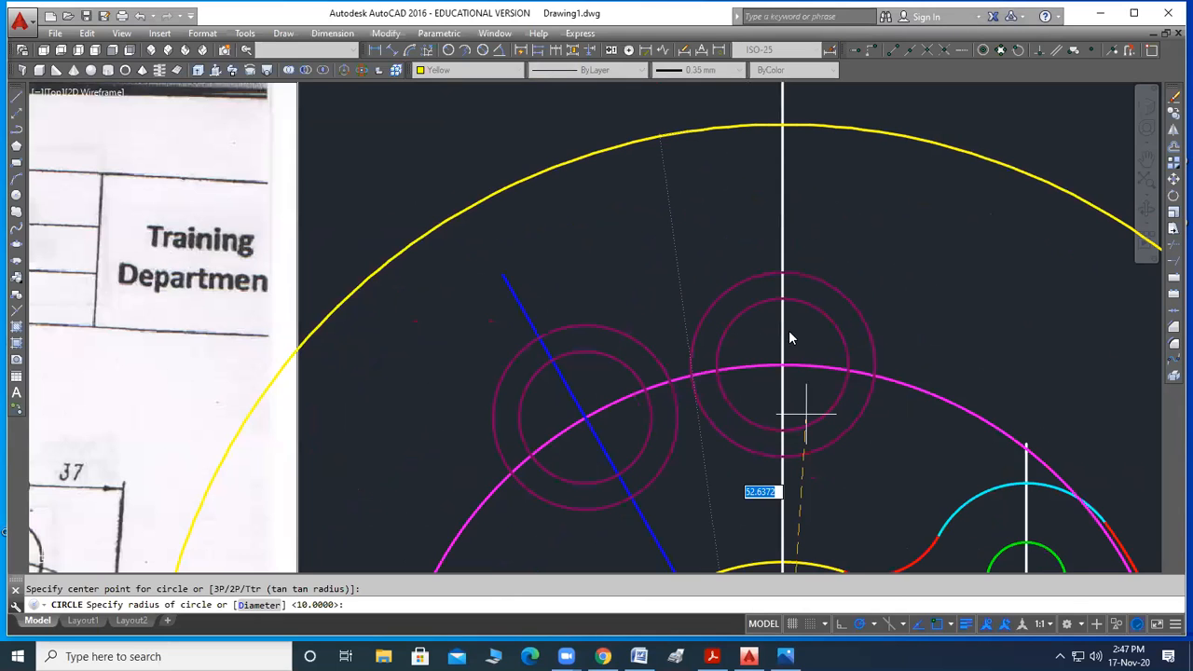
pyautogui.scroll(2, 784, 279)
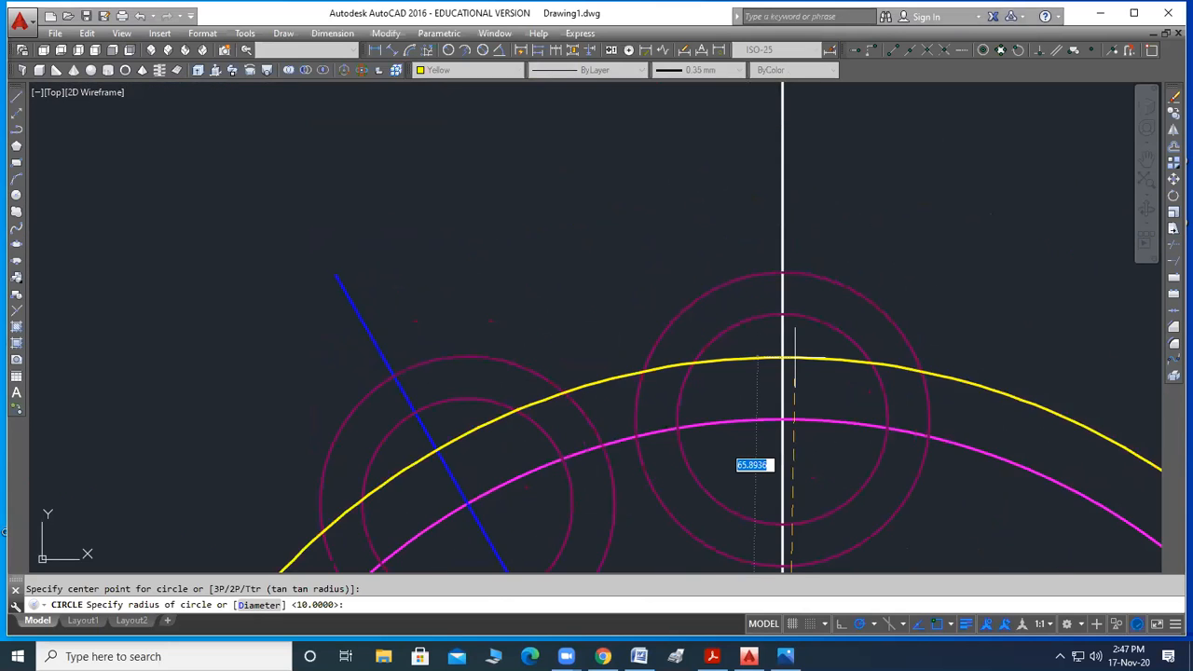
pyautogui.scroll(4, 783, 279)
pyautogui.click(789, 265)
pyautogui.scroll(-4, 745, 189)
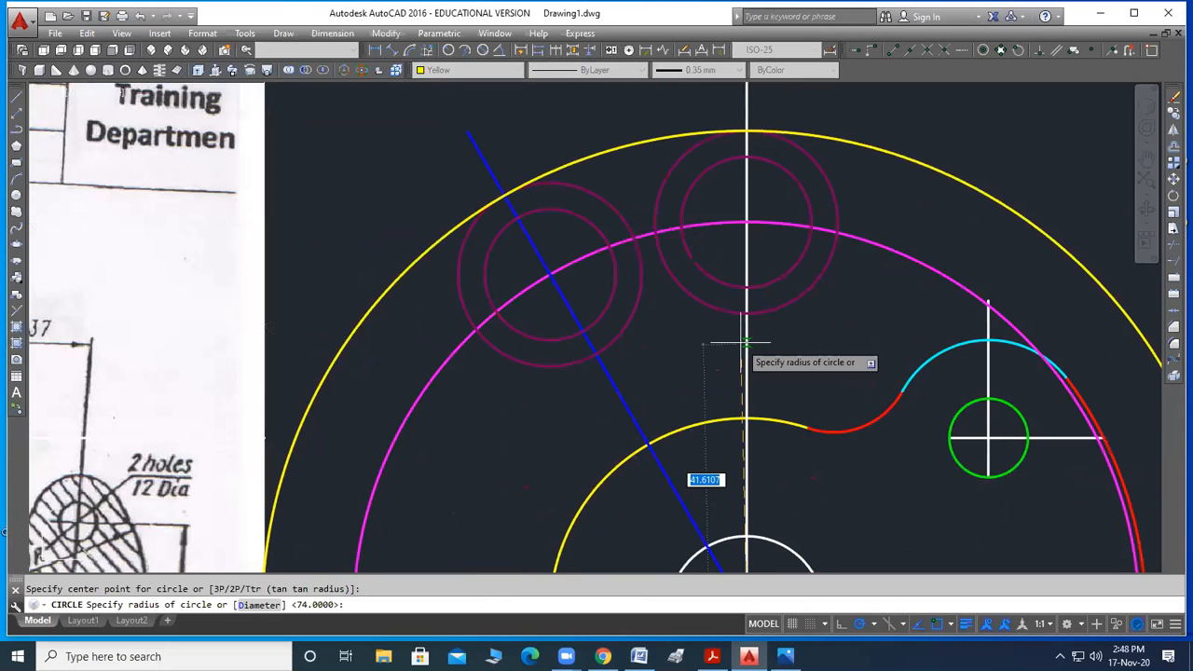
pyautogui.click(747, 158)
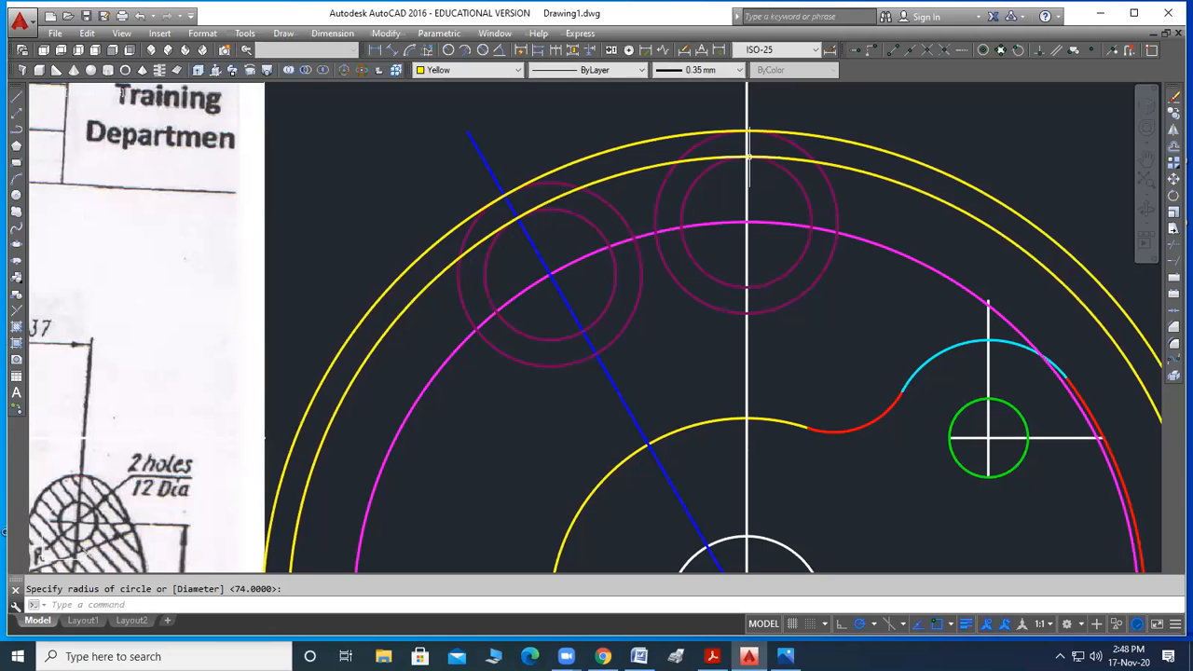
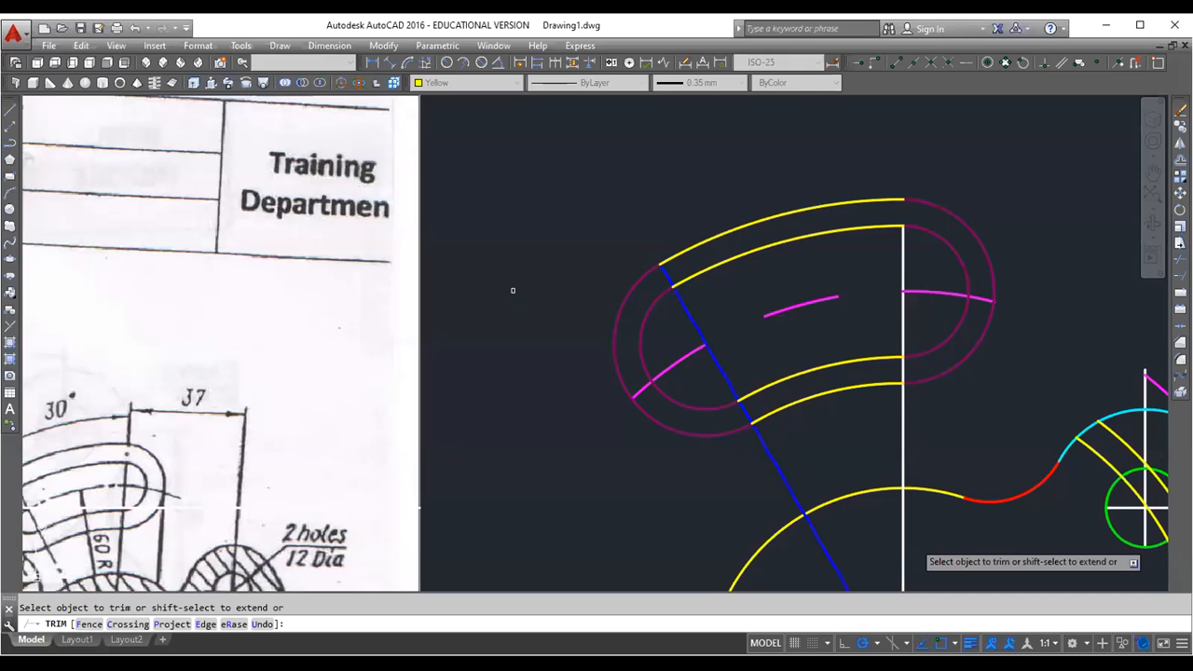
# End the trimming and delete the leftover yellow and magenta arcs running around the body outside the upper slotted arm
pyautogui.scroll(-5, 513, 291)
pyautogui.scroll(5, 638, 304)
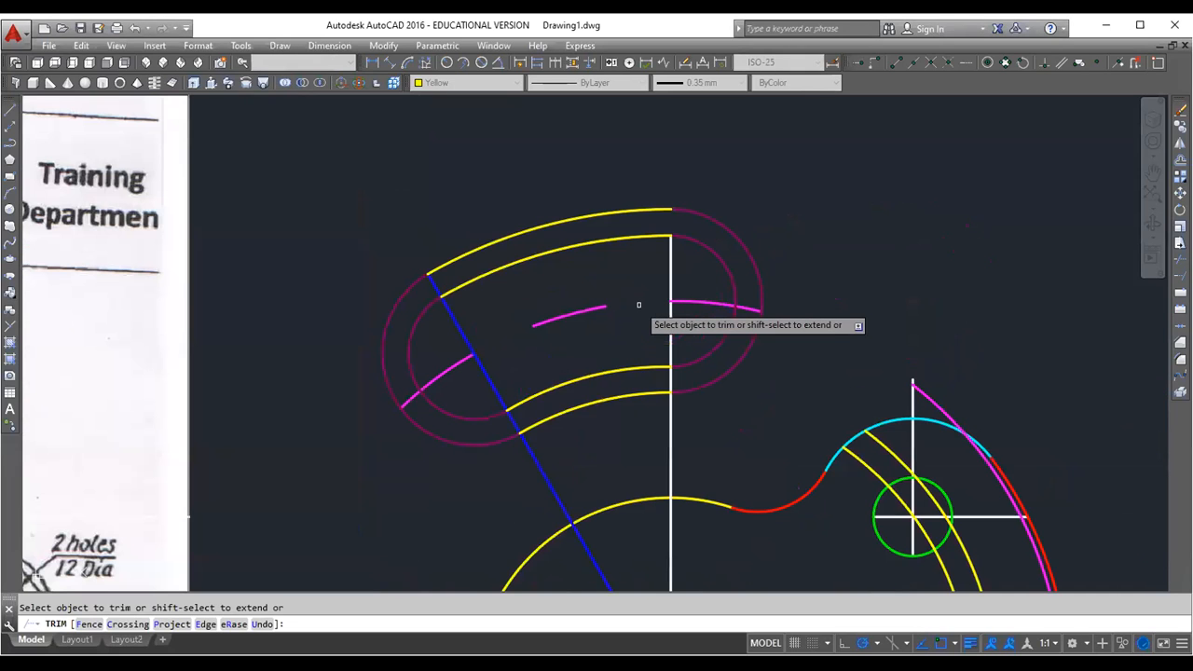
pyautogui.moveTo(638, 304); pyautogui.dragTo(631, 262, button='middle')
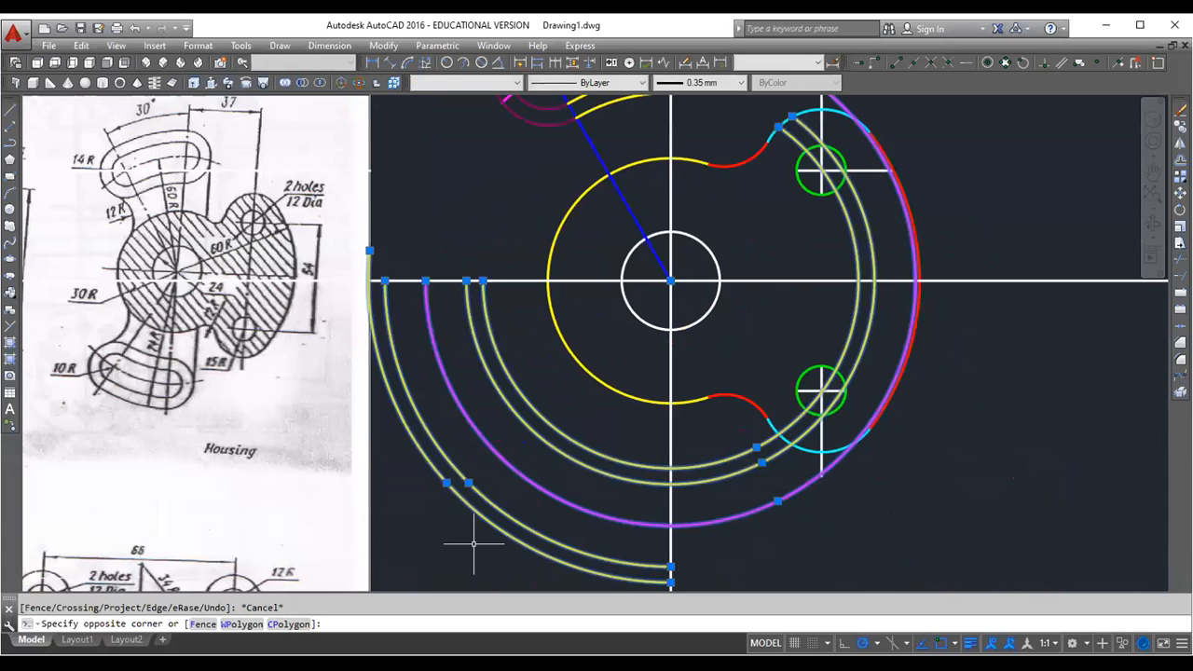
pyautogui.press('Delete')
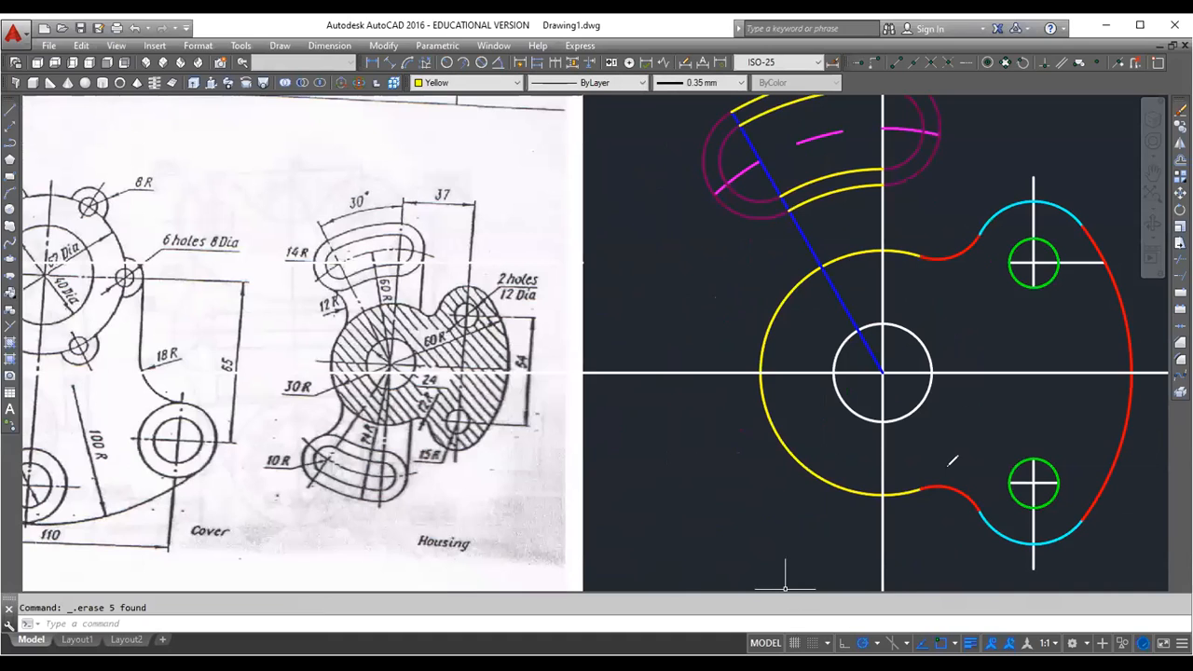
# Compare the upper slotted arm with the scanned Housing view, examining the vertical edge that joins its end to the body
pyautogui.moveTo(432, 172)
pyautogui.mouseDown()
pyautogui.moveTo(335, 200)
pyautogui.moveTo(417, 183)
pyautogui.mouseUp()
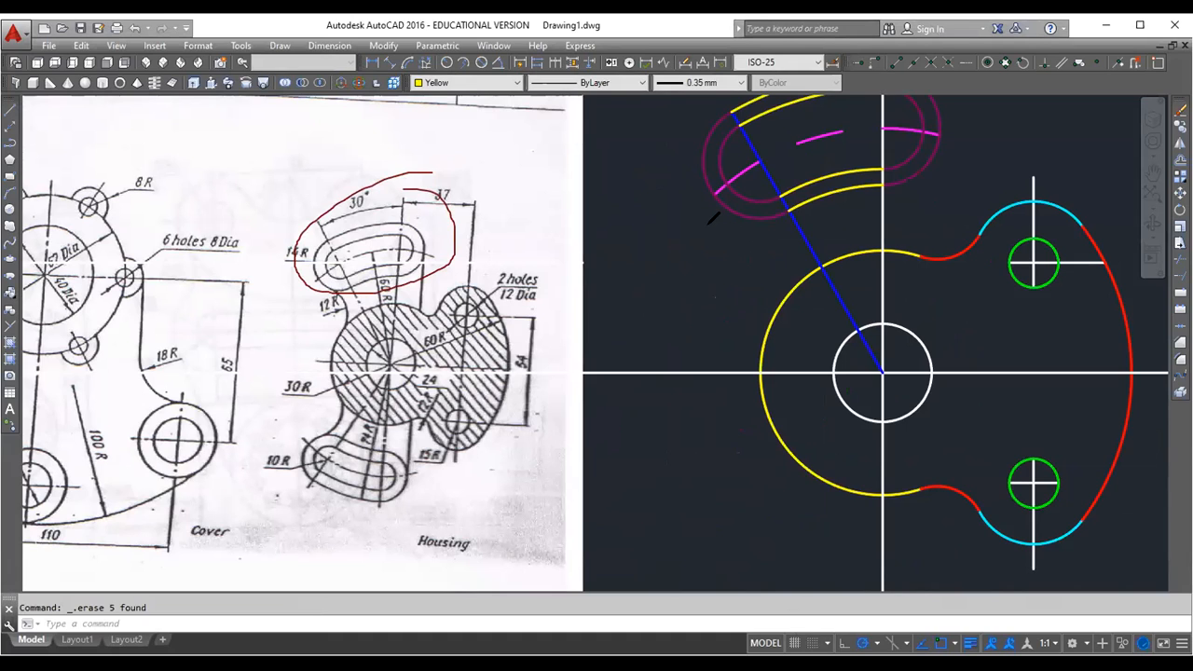
pyautogui.press('Escape')
pyautogui.scroll(-3, 640, 352)
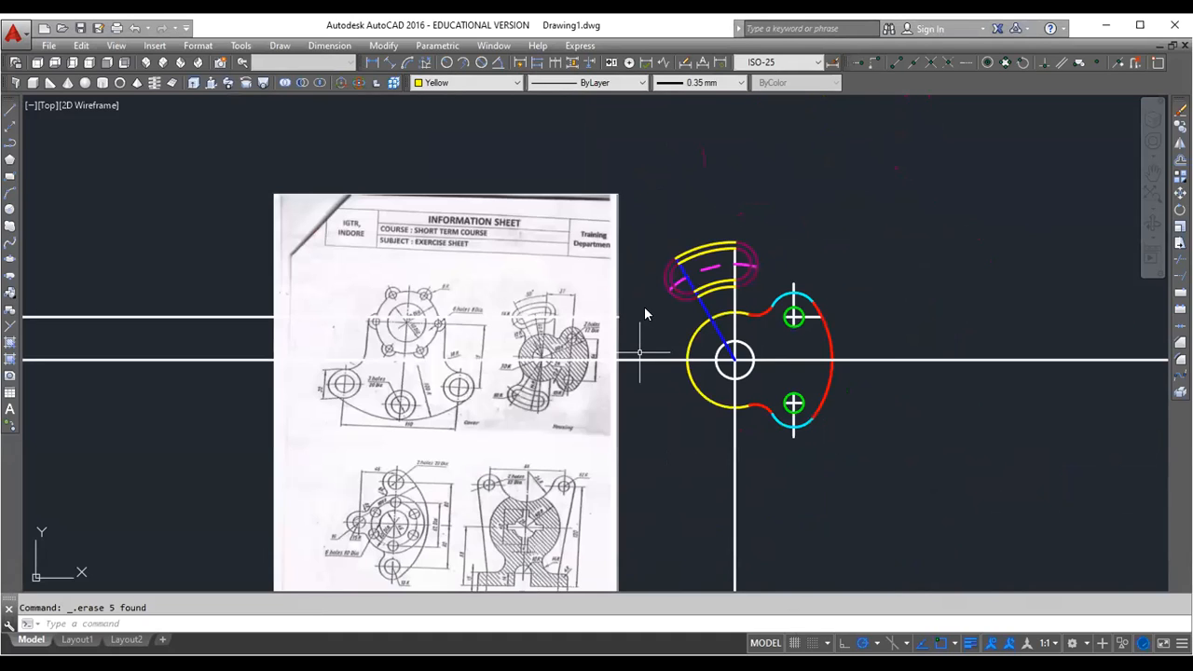
pyautogui.scroll(4, 642, 308)
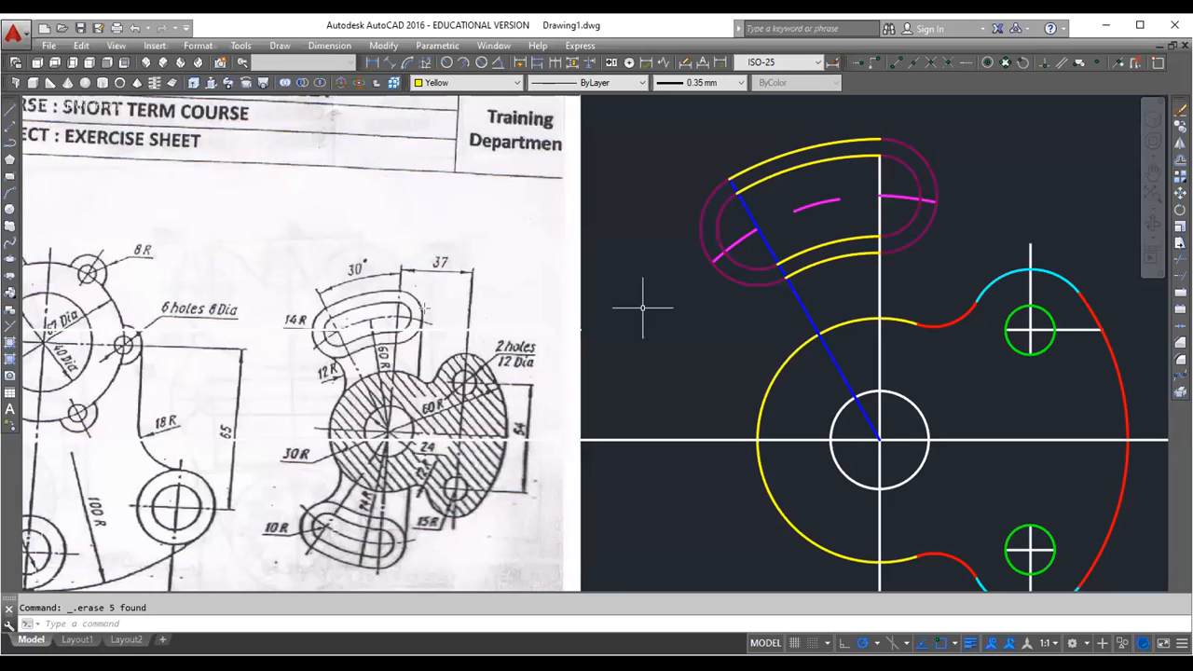
pyautogui.moveTo(422, 373); pyautogui.dragTo(423, 382)
pyautogui.moveTo(935, 202)
pyautogui.mouseDown()
pyautogui.moveTo(947, 282)
pyautogui.moveTo(933, 326)
pyautogui.mouseUp()
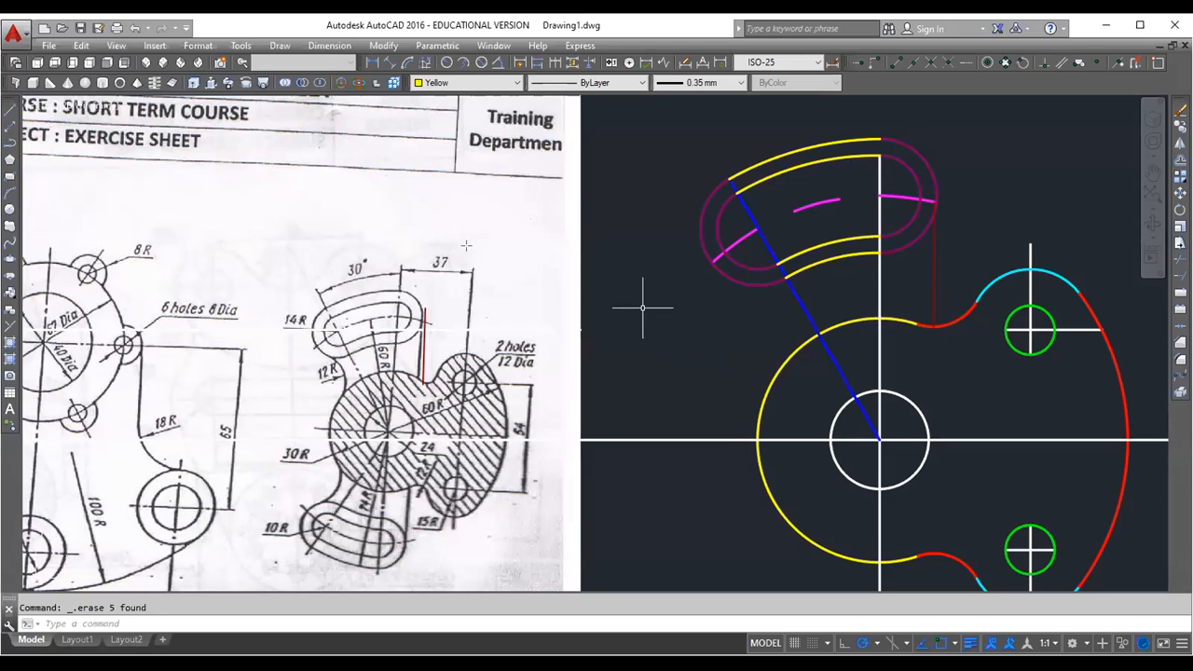
pyautogui.moveTo(318, 356)
pyautogui.mouseDown()
pyautogui.moveTo(341, 358)
pyautogui.moveTo(348, 382)
pyautogui.mouseUp()
pyautogui.moveTo(745, 285); pyautogui.dragTo(794, 347)
pyautogui.hotkey('ctrl', 'z')
pyautogui.hotkey('ctrl', 'z')
pyautogui.hotkey('ctrl', 'z')
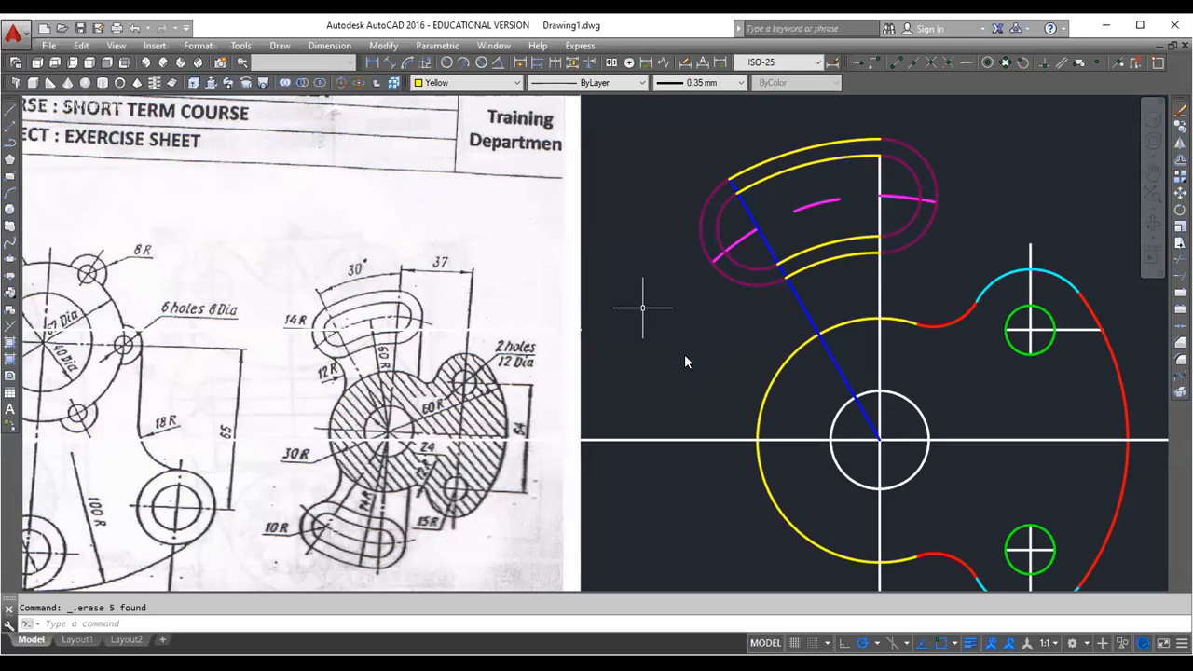
pyautogui.rightClick(679, 309)
pyautogui.moveTo(736, 334)
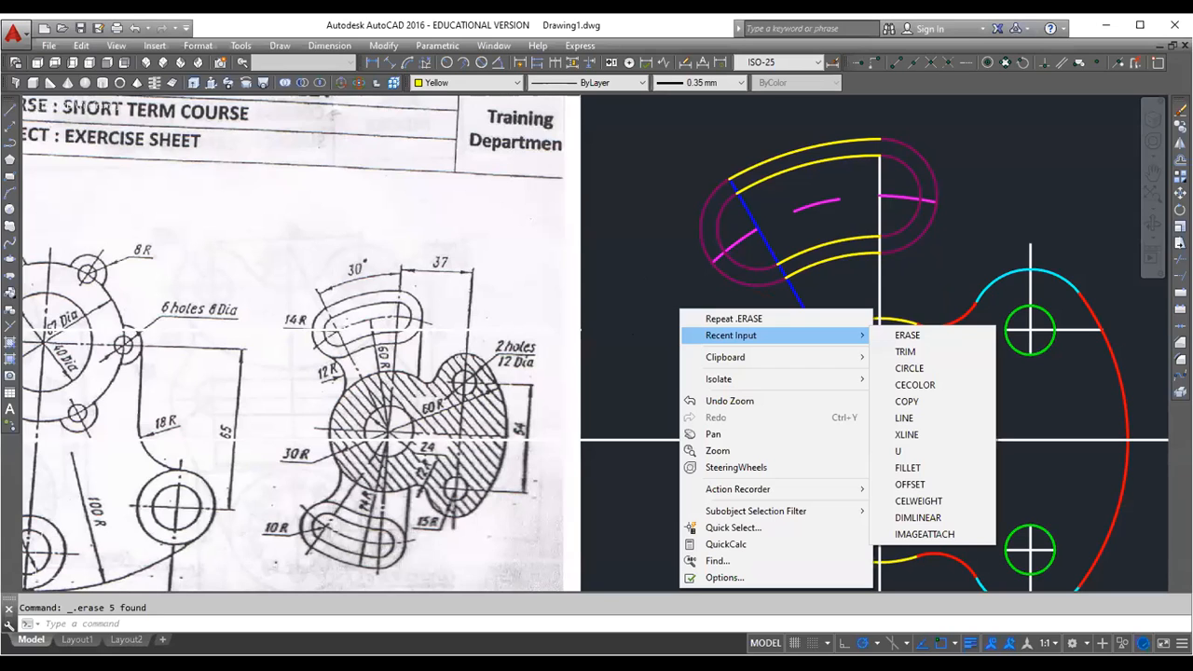
pyautogui.click(634, 333)
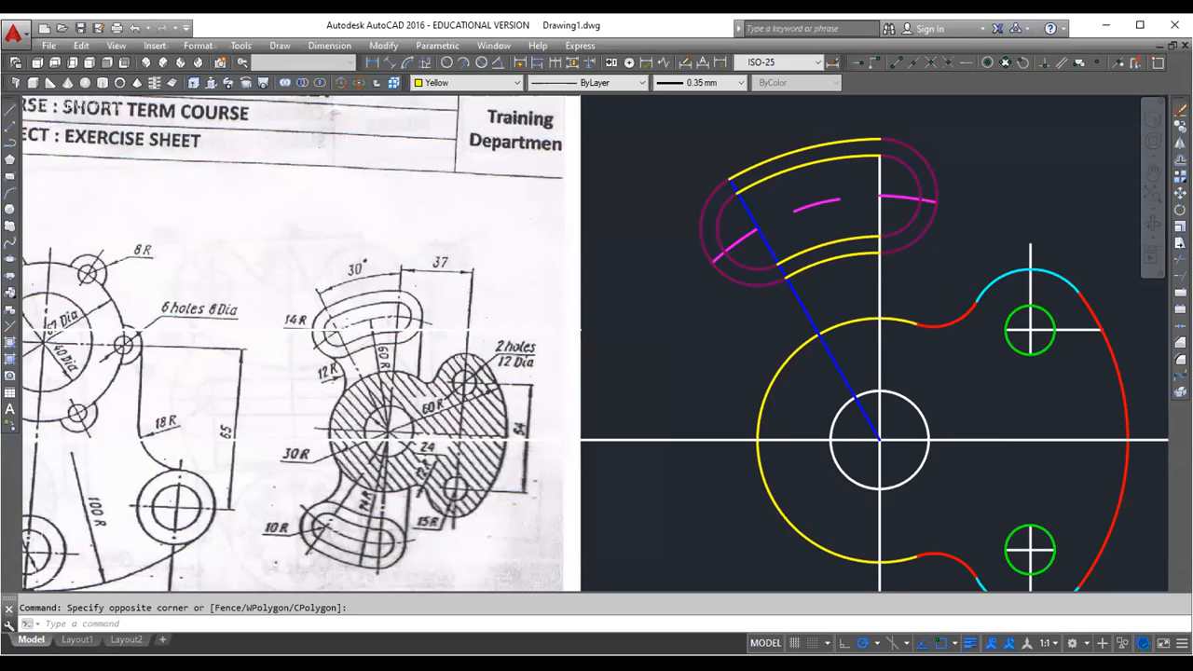
# Draw a vertical line from the right-hand extreme of the upper arm's outer end arc down past the red body fillet
pyautogui.click(9, 111)
pyautogui.scroll(2, 975, 220)
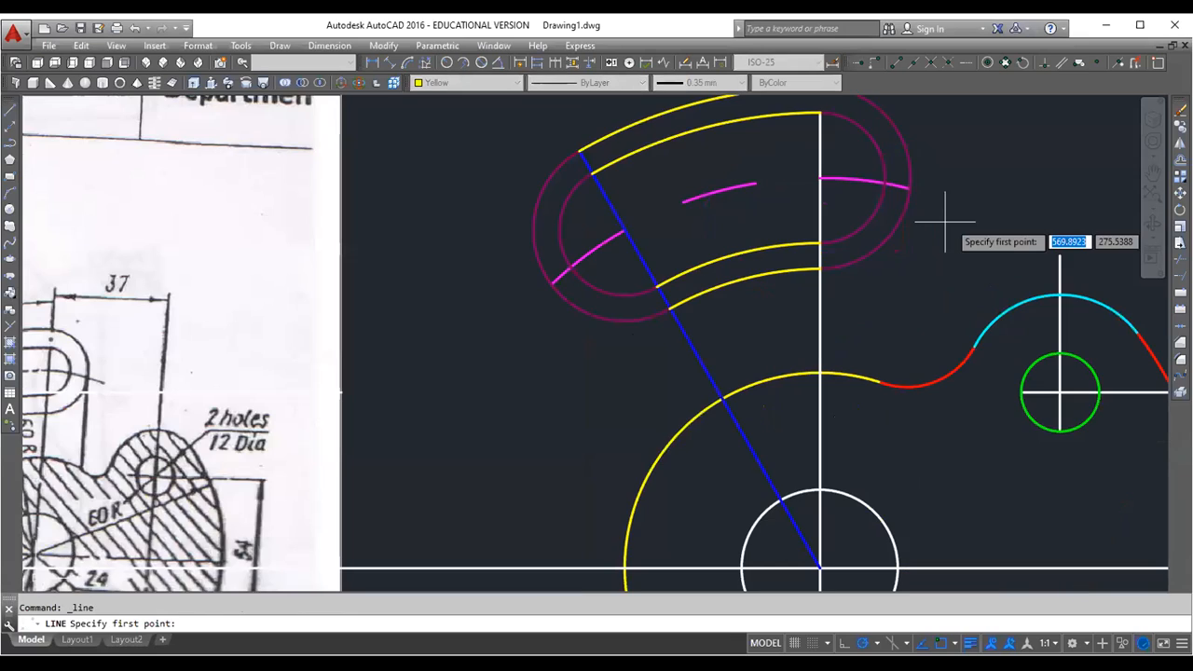
pyautogui.click(909, 180)
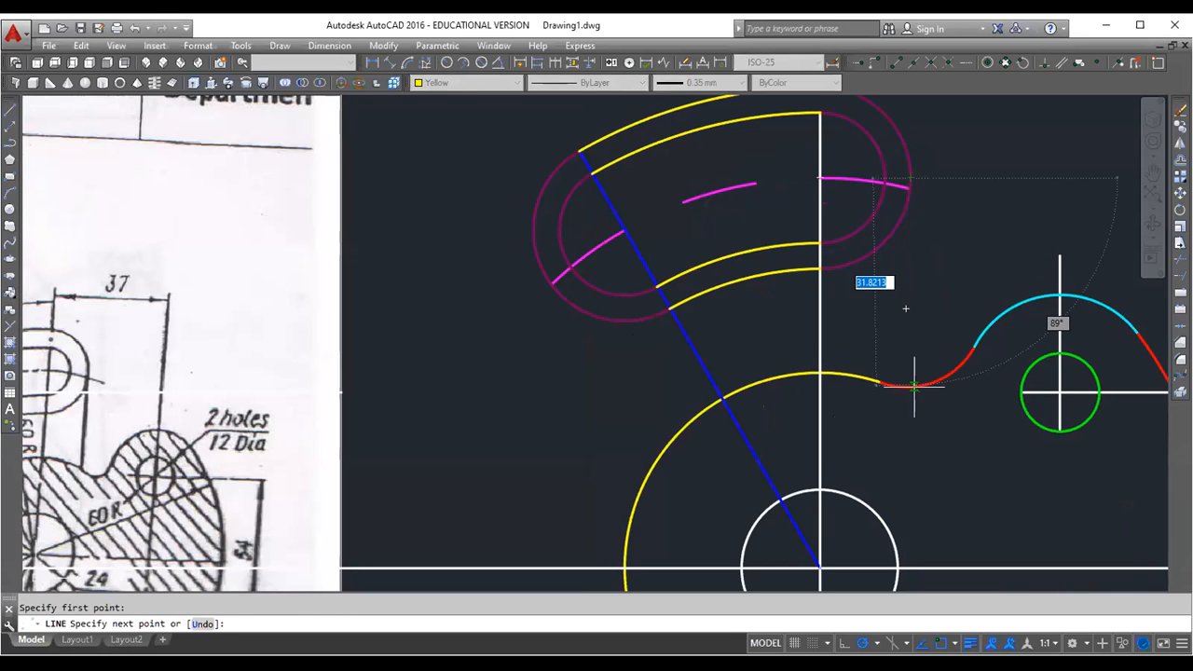
pyautogui.click(911, 436)
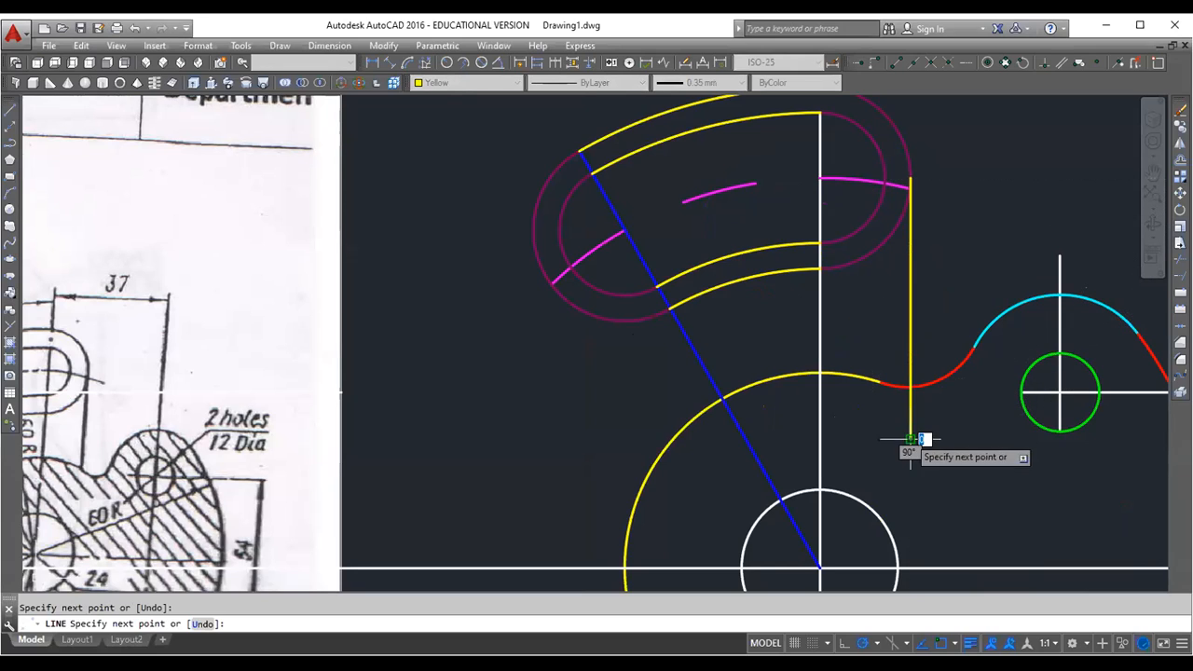
pyautogui.press('Return')
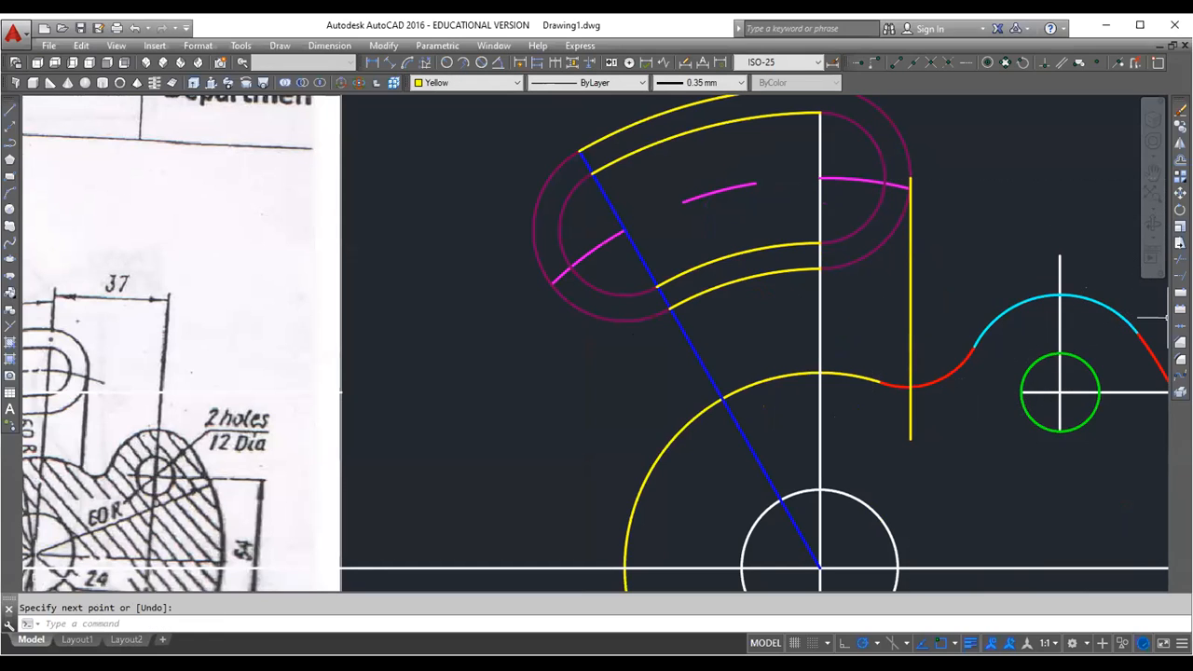
# Trim off the part of the new vertical line that runs below the red fillet arc, and end the trimming
pyautogui.write('tr')
pyautogui.press('Return')
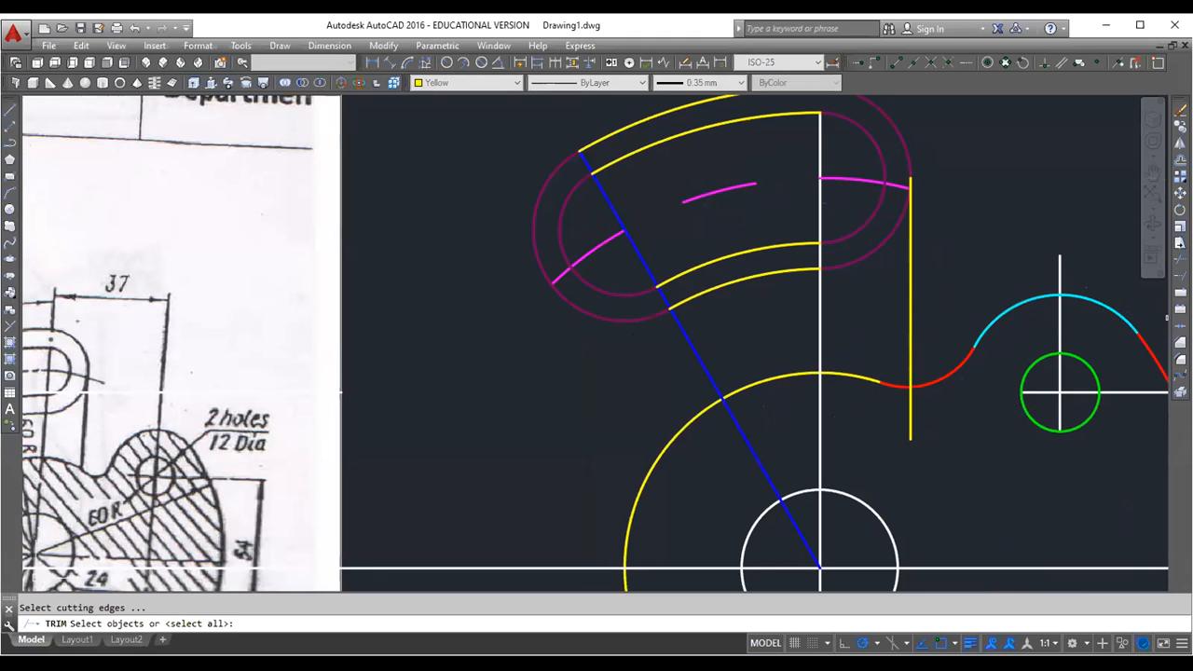
pyautogui.press('Return')
pyautogui.scroll(-4, 896, 359)
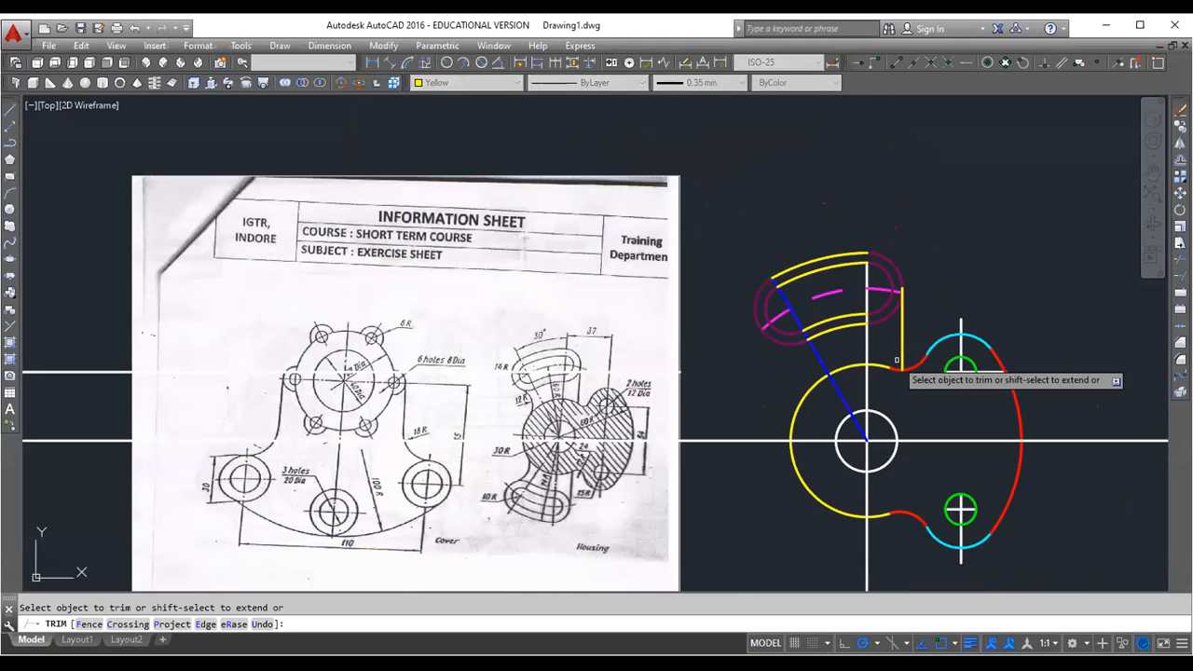
pyautogui.scroll(2, 559, 438)
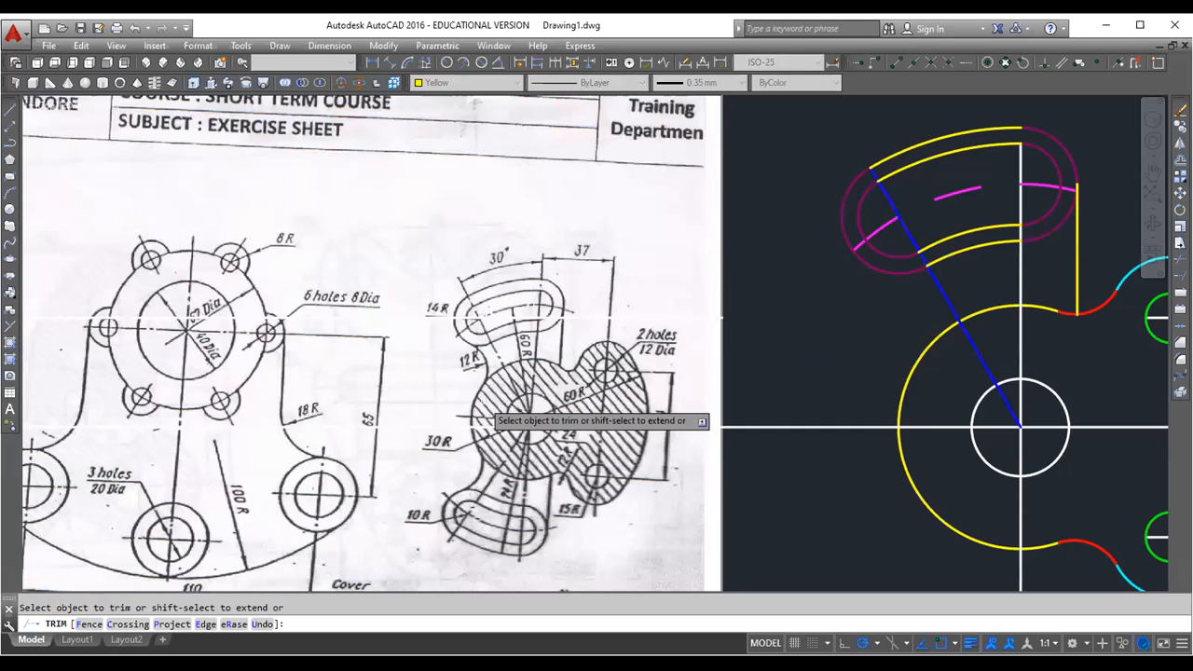
pyautogui.moveTo(489, 410); pyautogui.dragTo(452, 379, button='middle')
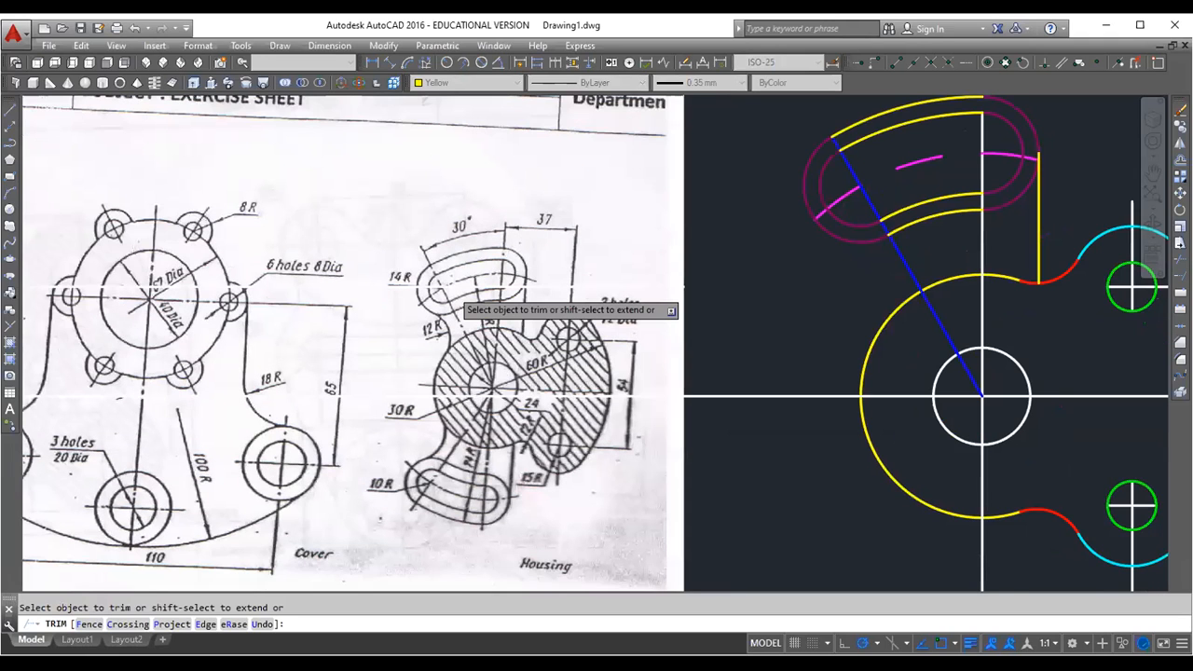
pyautogui.rightClick(1025, 189)
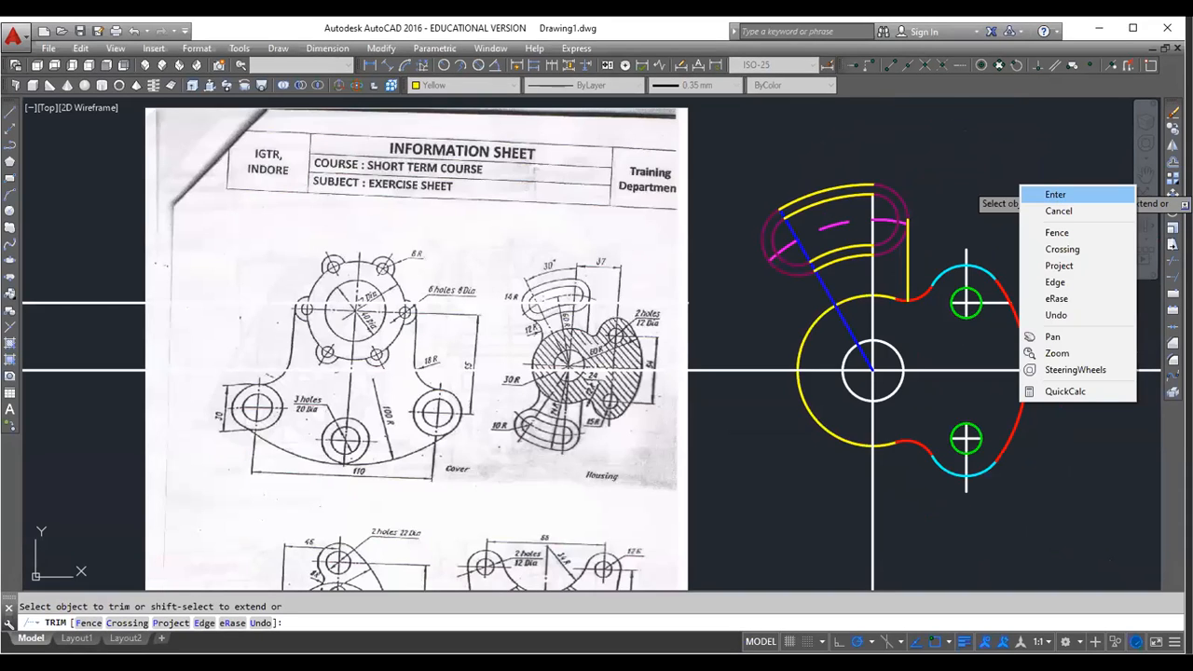
pyautogui.click(1053, 194)
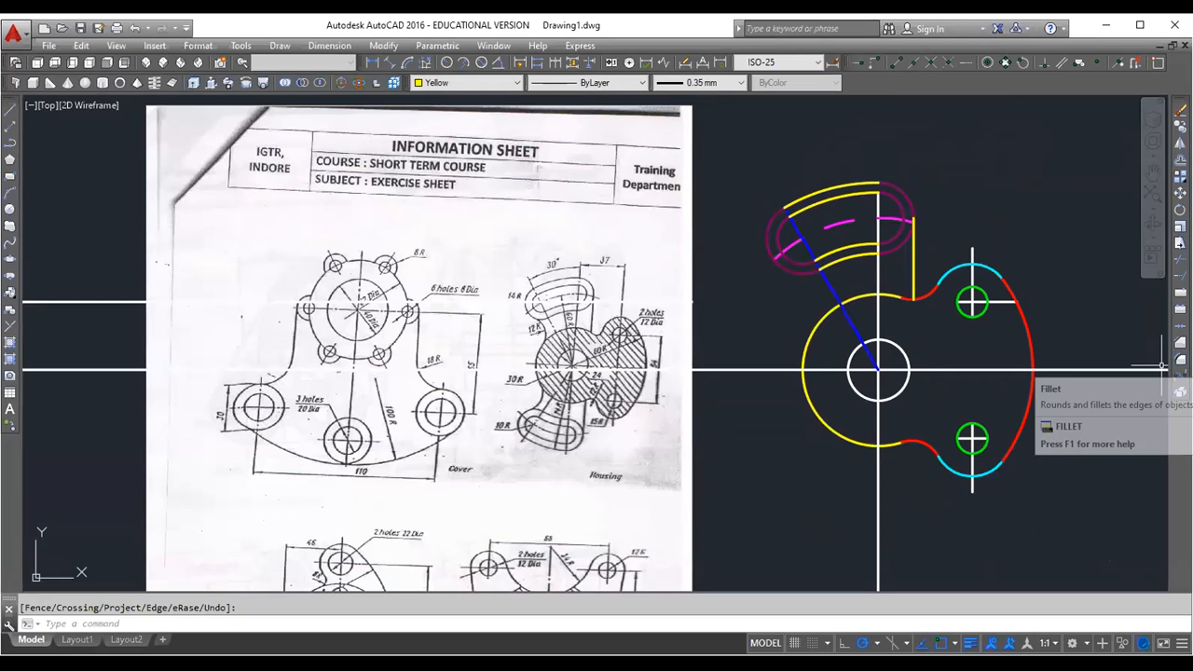
# Fillet the body's yellow arc to the upper arm's left outer end arc with a radius of 12
pyautogui.write('r')
pyautogui.press('Return')
pyautogui.write('12')
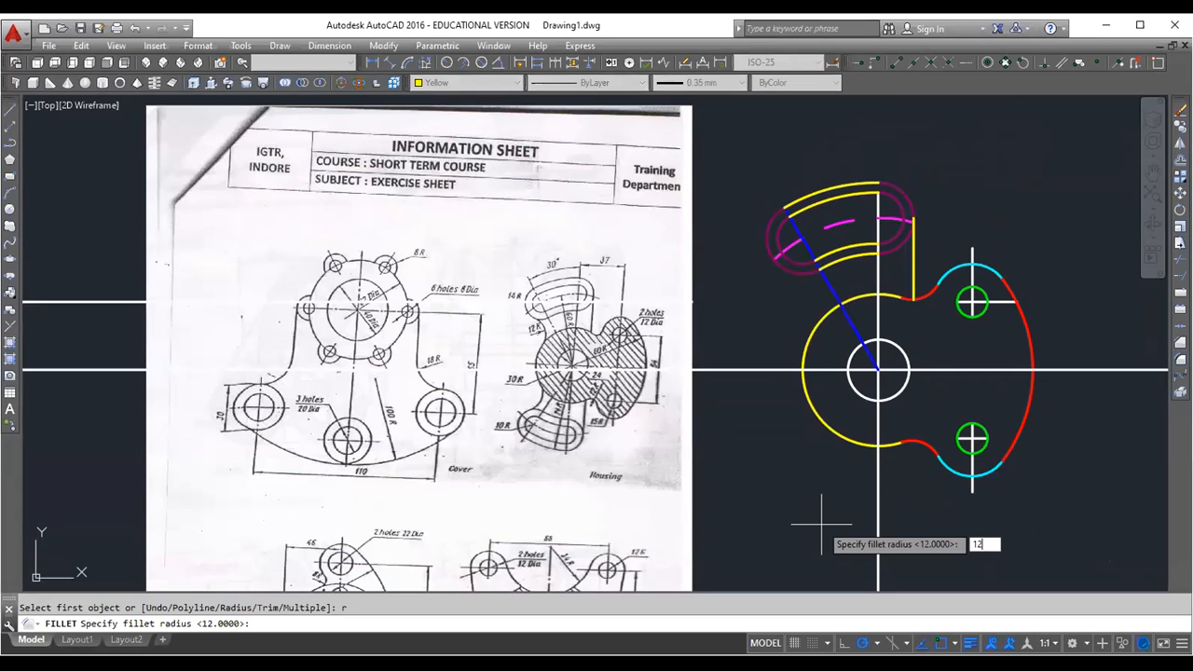
pyautogui.press('Return')
pyautogui.scroll(2, 865, 296)
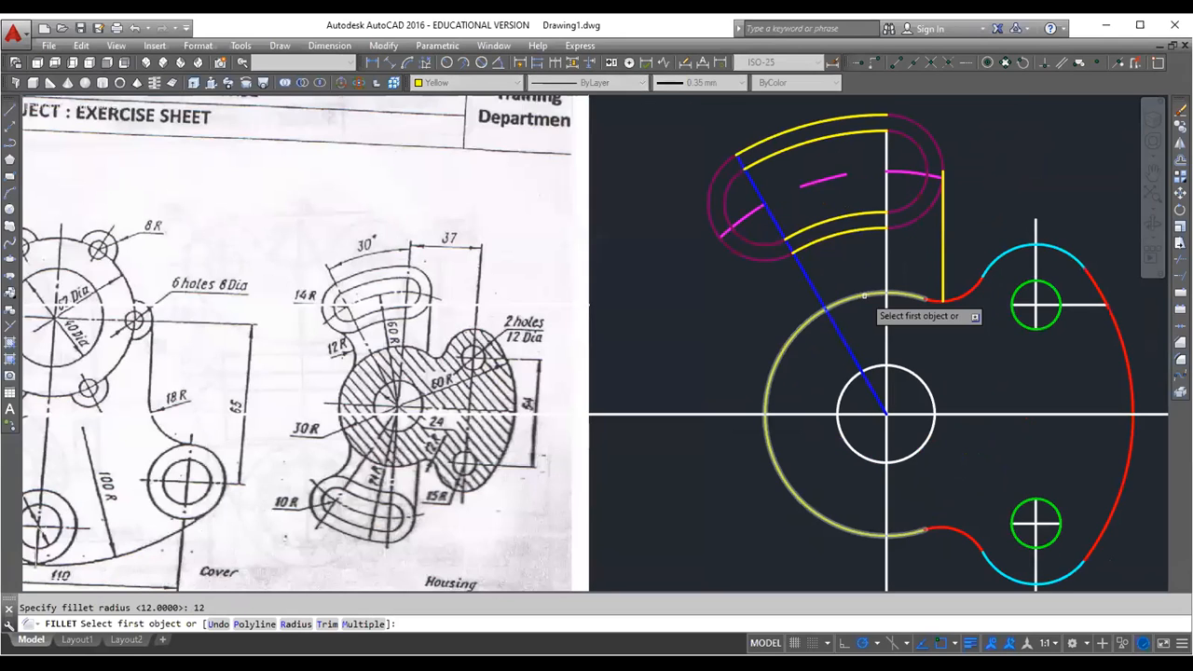
pyautogui.click(865, 296)
pyautogui.scroll(2, 864, 297)
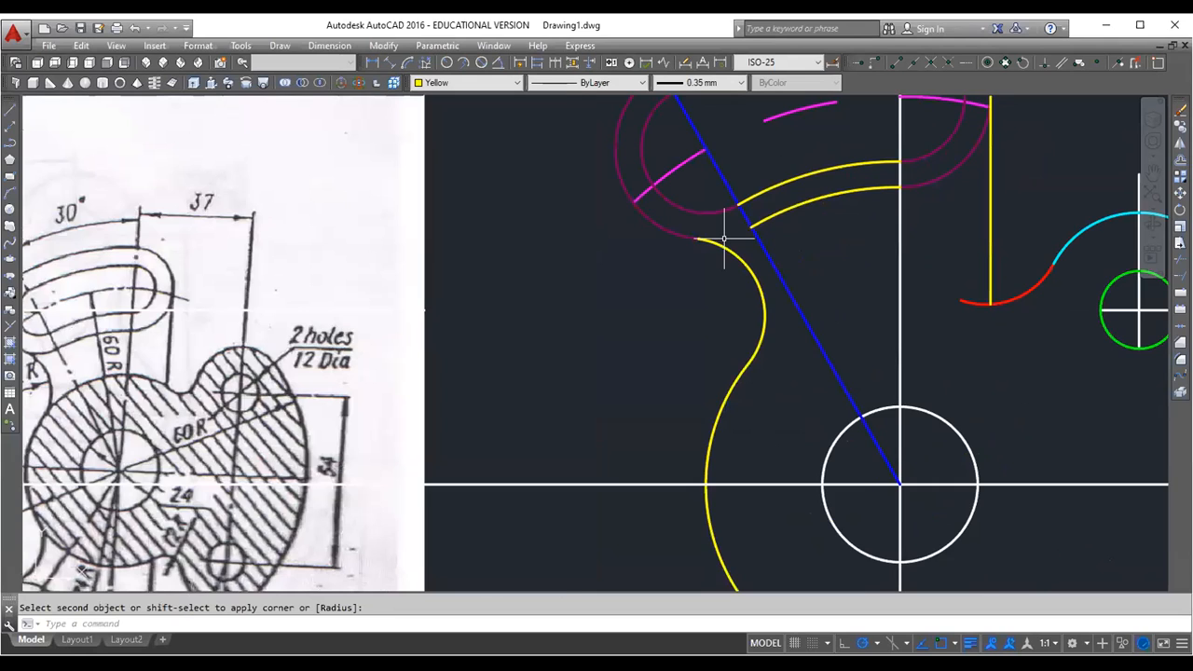
# Extend the shortened yellow body arc from the new fillet back across the top to the red arc
pyautogui.scroll(-2, 732, 307)
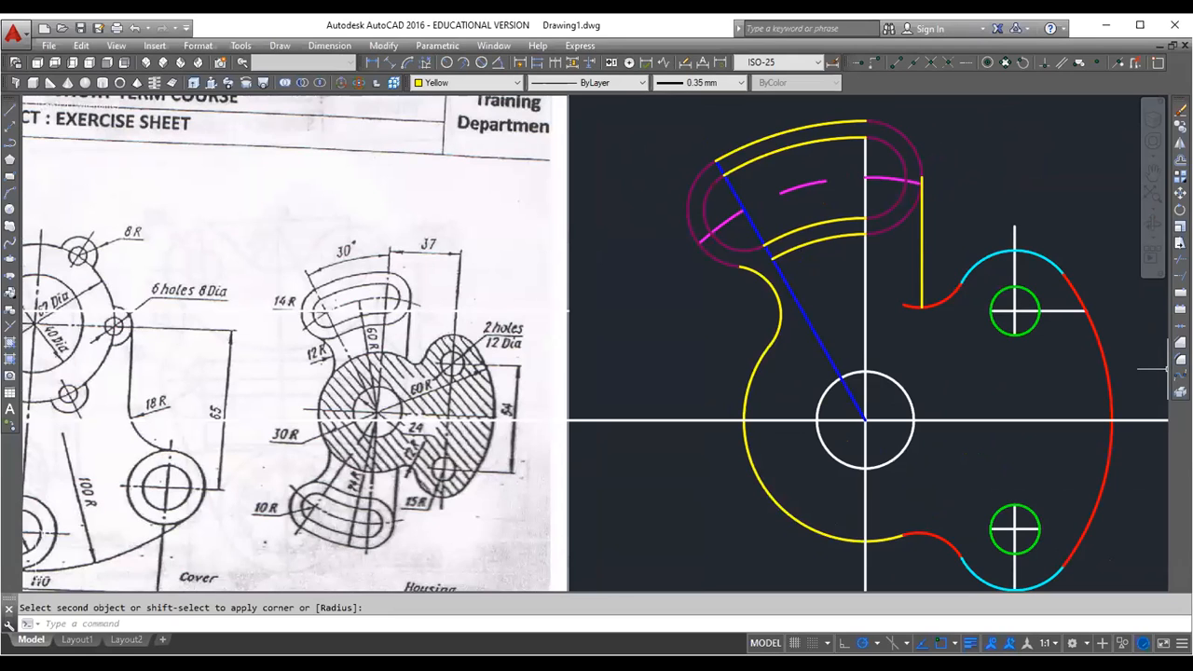
pyautogui.click(1180, 276)
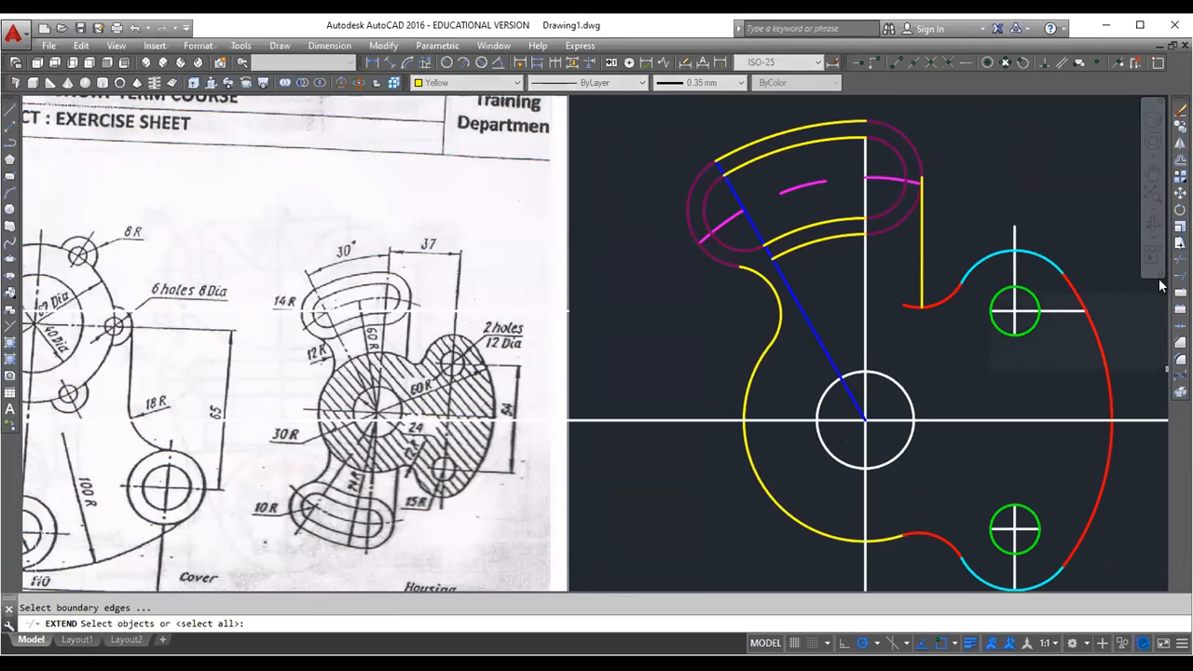
pyautogui.press('Return')
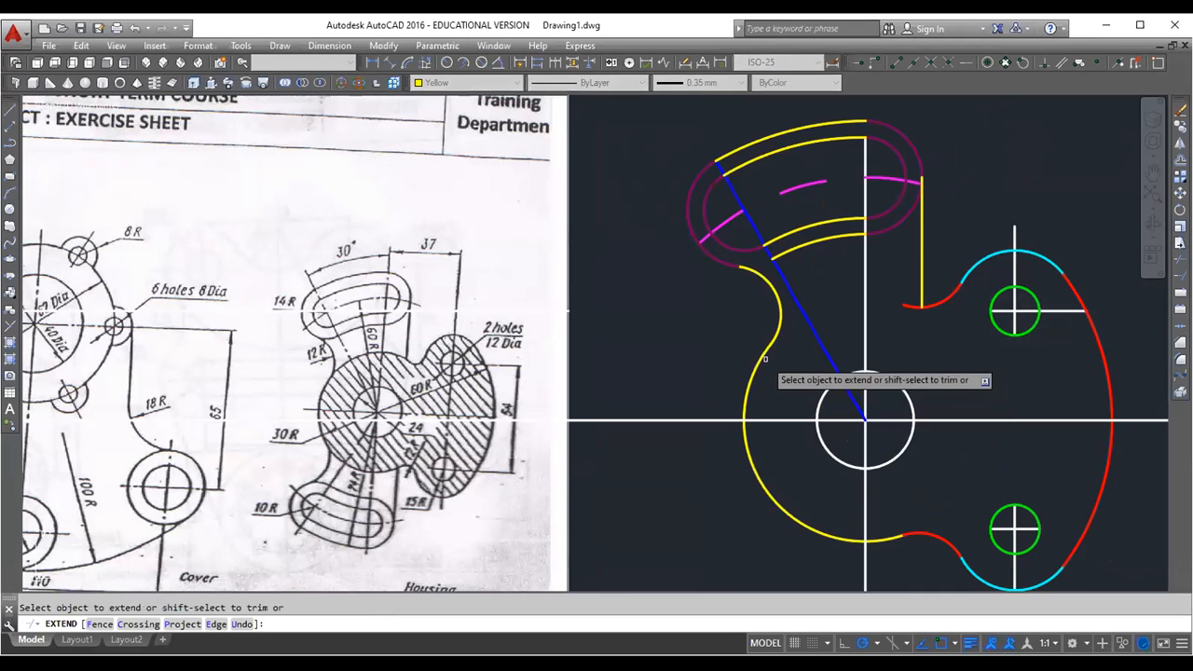
pyautogui.click(846, 301)
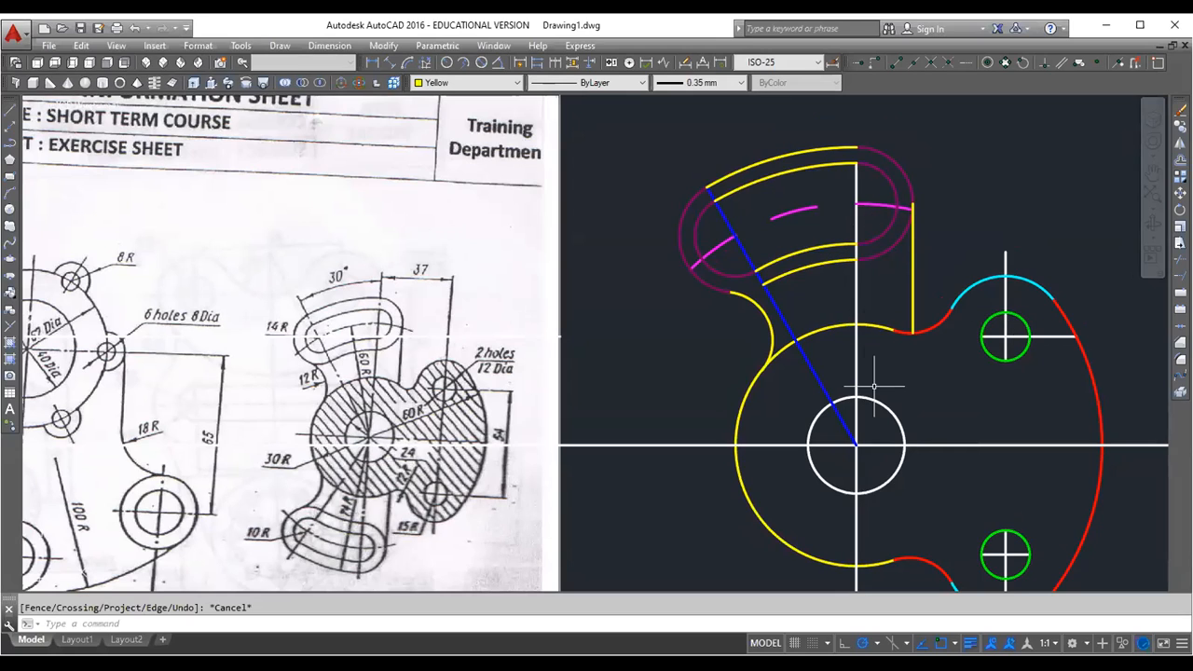
# Examine the end arcs, the connecting line and the yellow arcs of the upper slotted arm by highlighting them individually
pyautogui.click(868, 146)
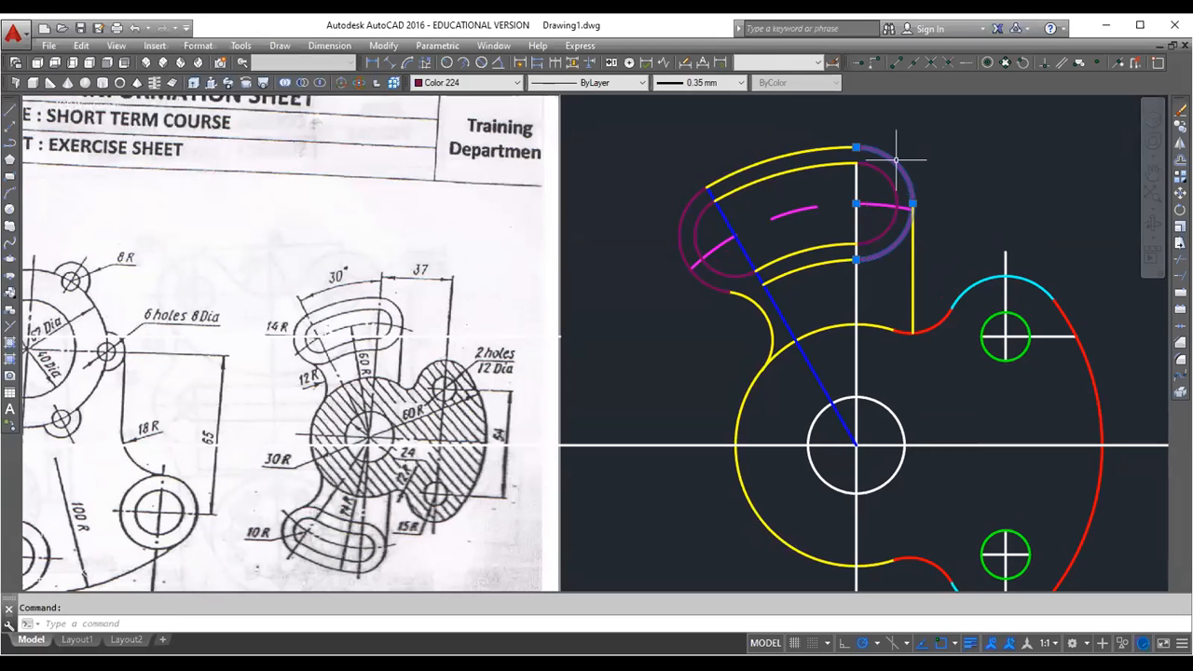
pyautogui.click(896, 193)
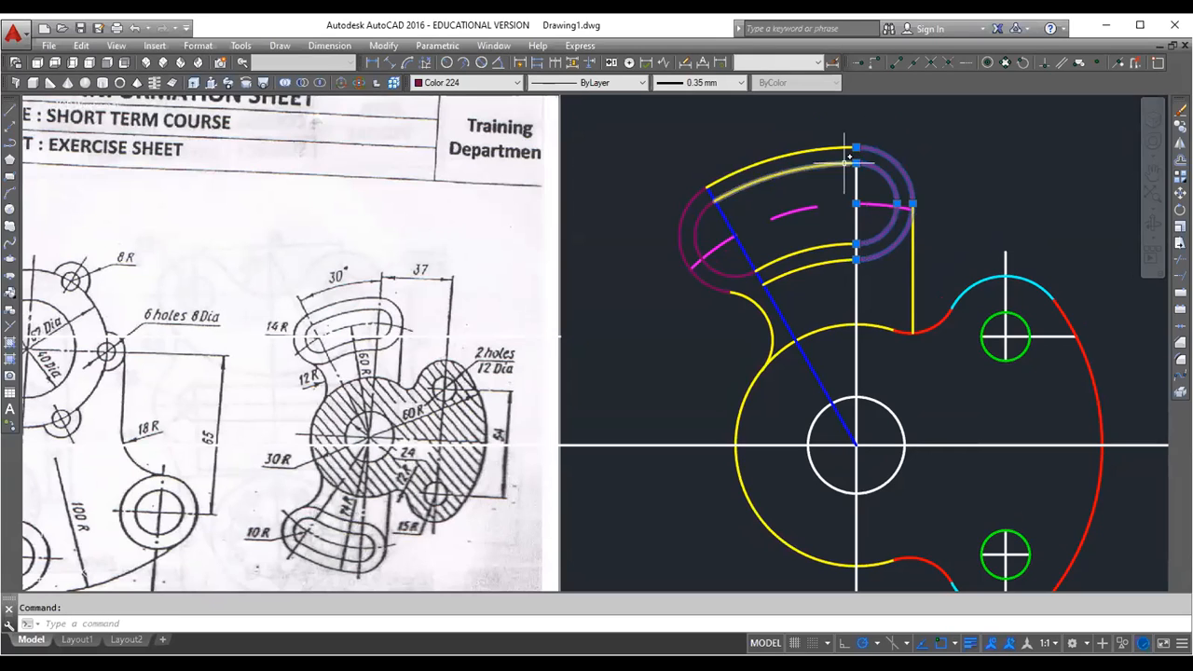
pyautogui.click(773, 177)
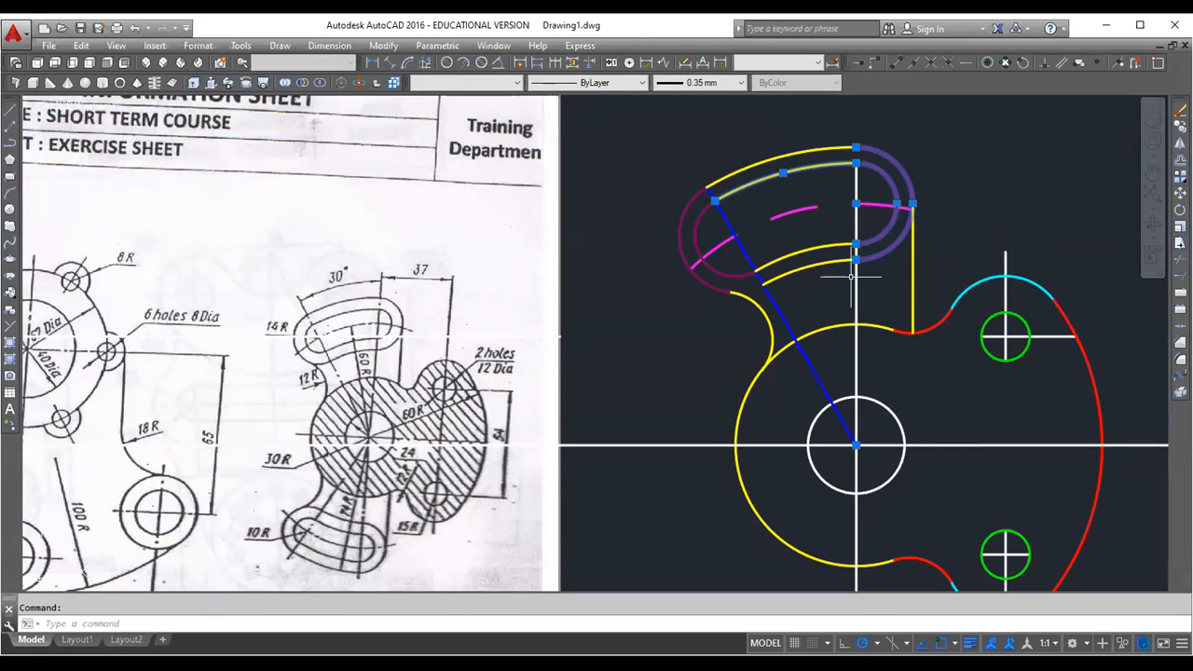
pyautogui.press('Escape')
pyautogui.click(911, 229)
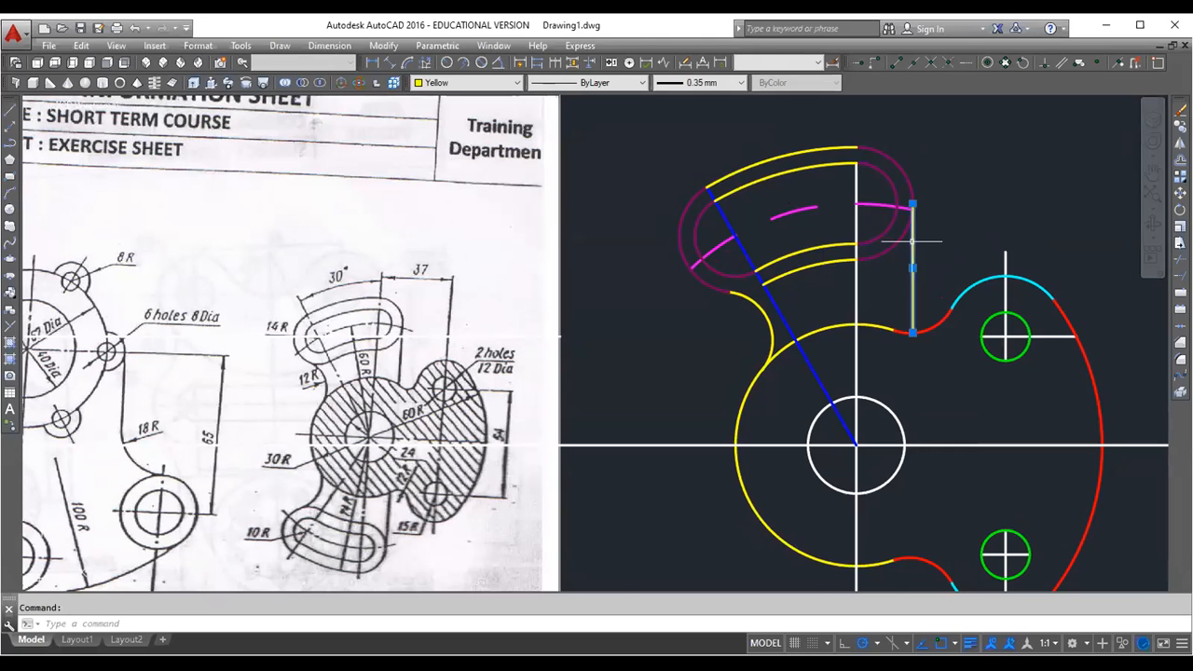
pyautogui.scroll(2, 918, 193)
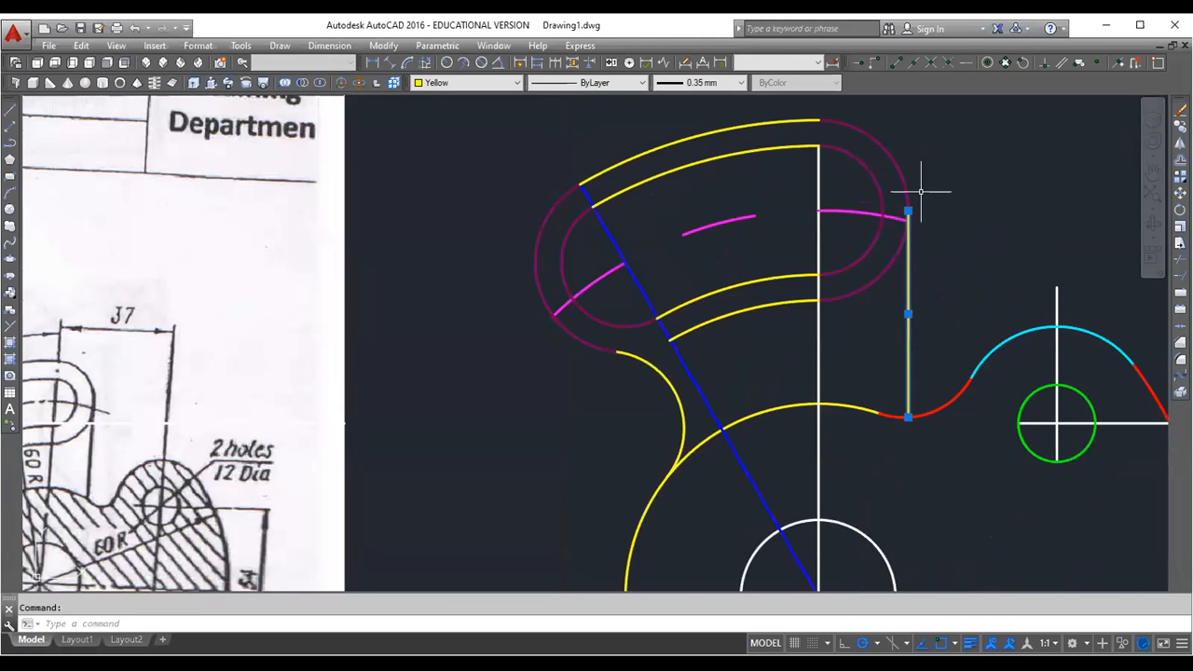
pyautogui.moveTo(814, 147); pyautogui.dragTo(736, 183, button='middle')
pyautogui.press('Escape')
pyautogui.scroll(2, 736, 172)
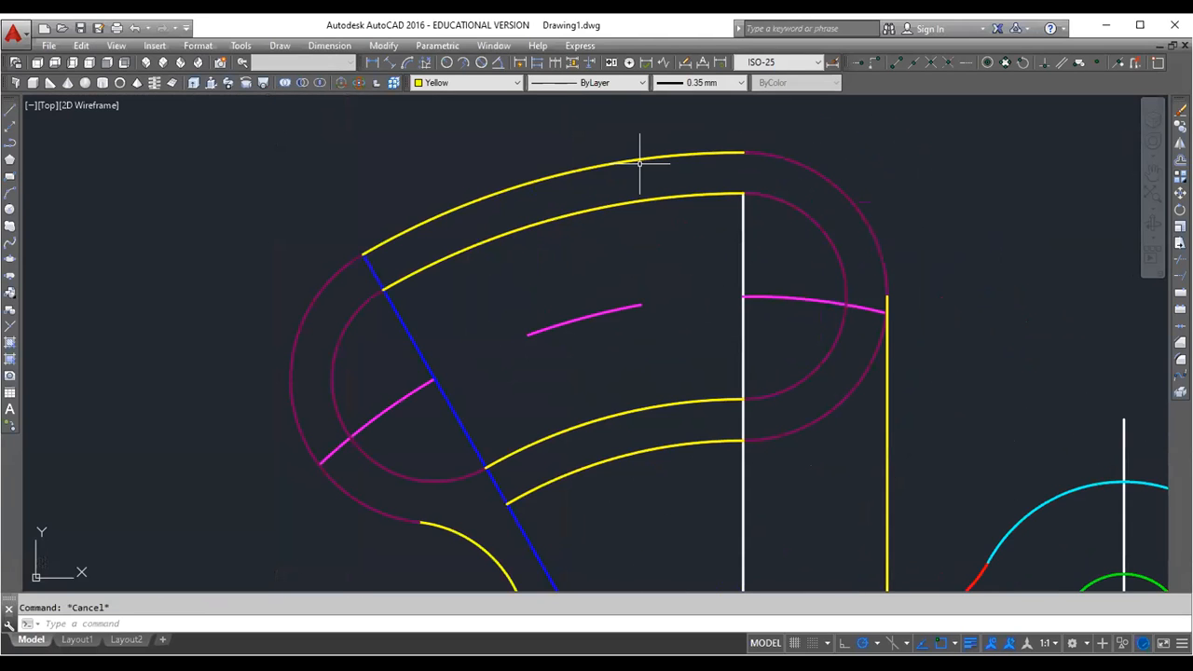
pyautogui.click(639, 163)
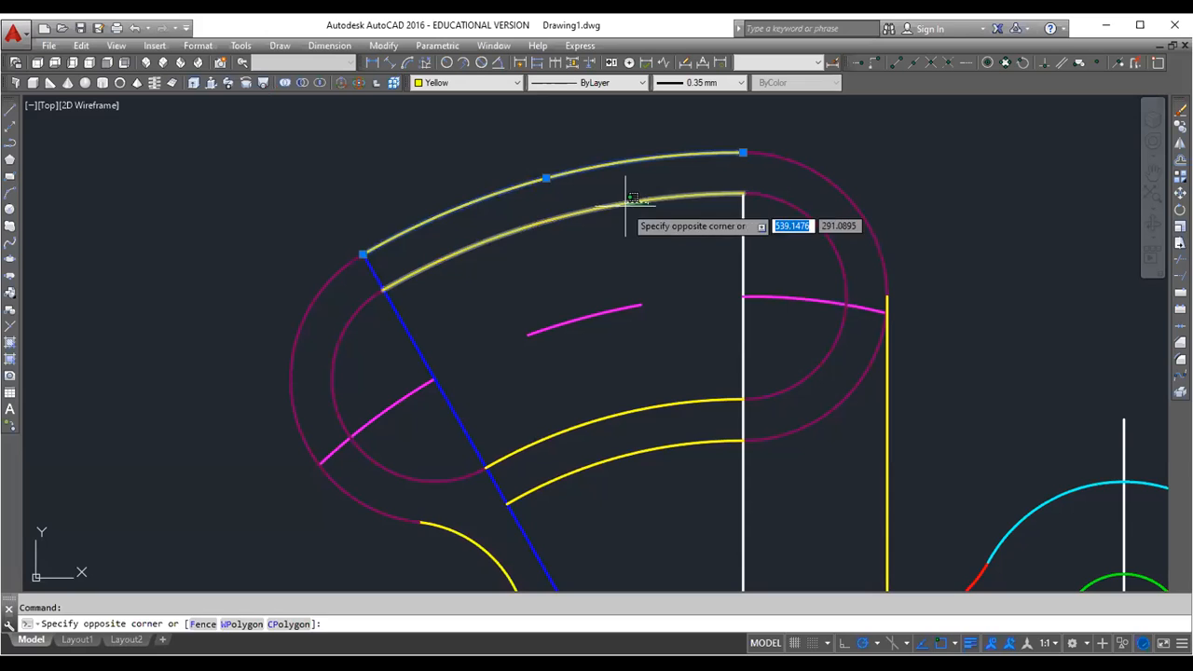
pyautogui.click(630, 198)
pyautogui.click(639, 412)
pyautogui.click(647, 461)
pyautogui.click(628, 435)
pyautogui.press('Escape')
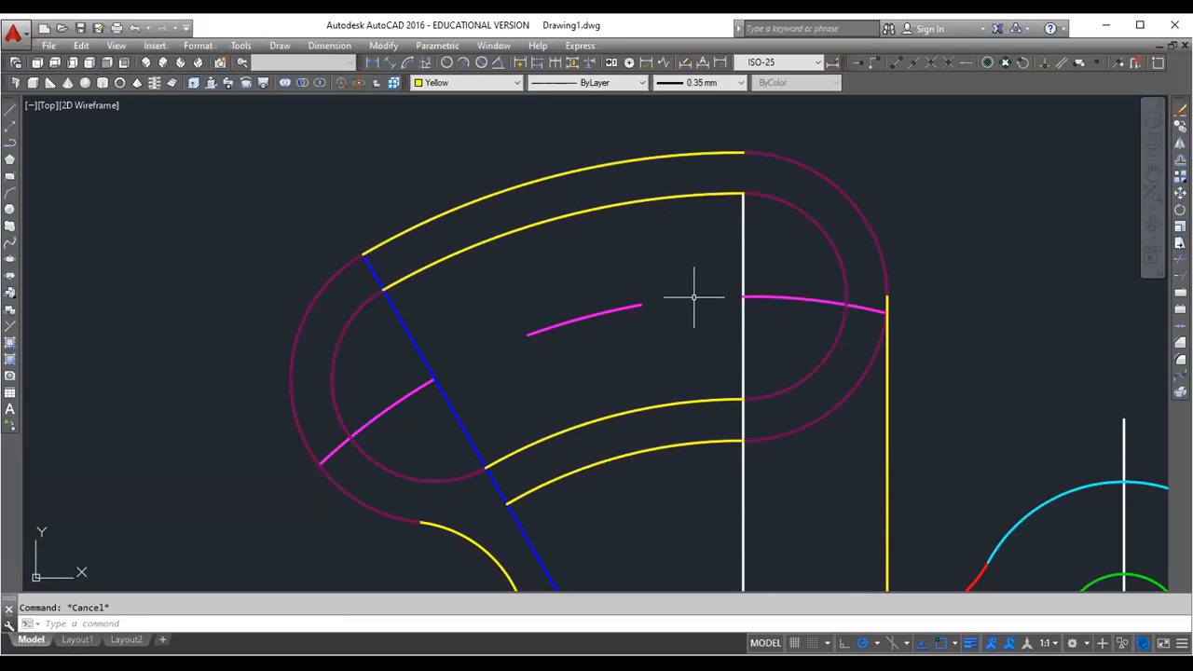
# Try to extend the upper arm's left outer end arc past its junction with the radius 12 fillet
pyautogui.scroll(-2, 643, 237)
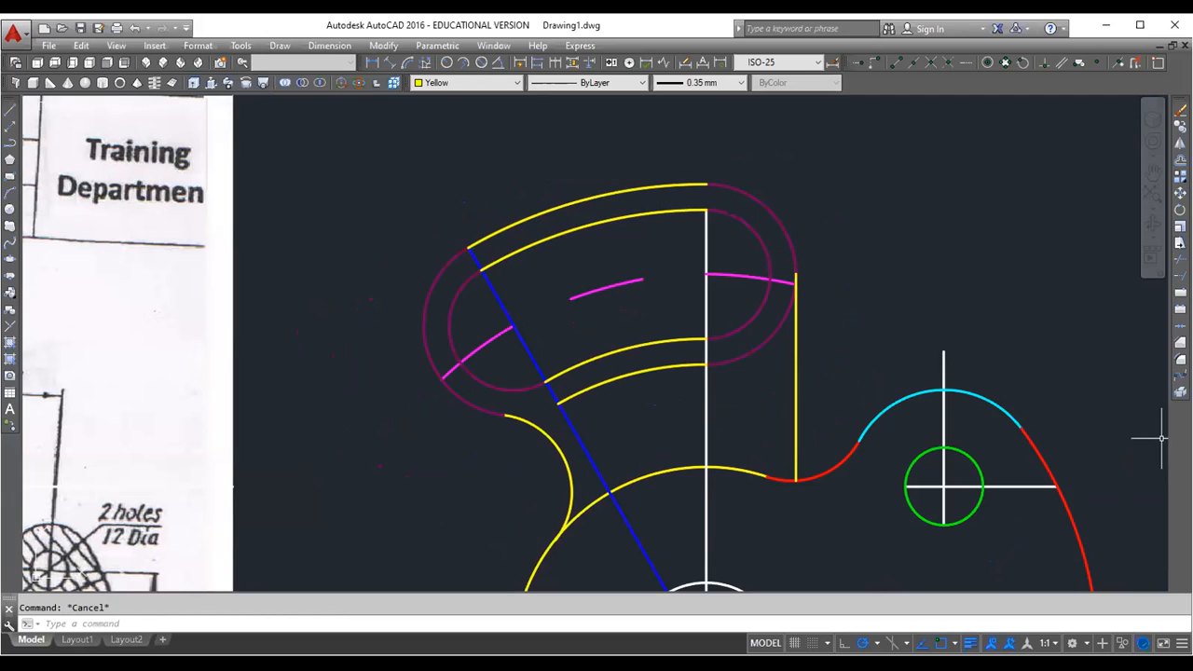
pyautogui.click(1179, 276)
pyautogui.rightClick(410, 415)
pyautogui.click(489, 415)
pyautogui.click(492, 417)
pyautogui.press('Escape')
pyautogui.scroll(-4, 676, 222)
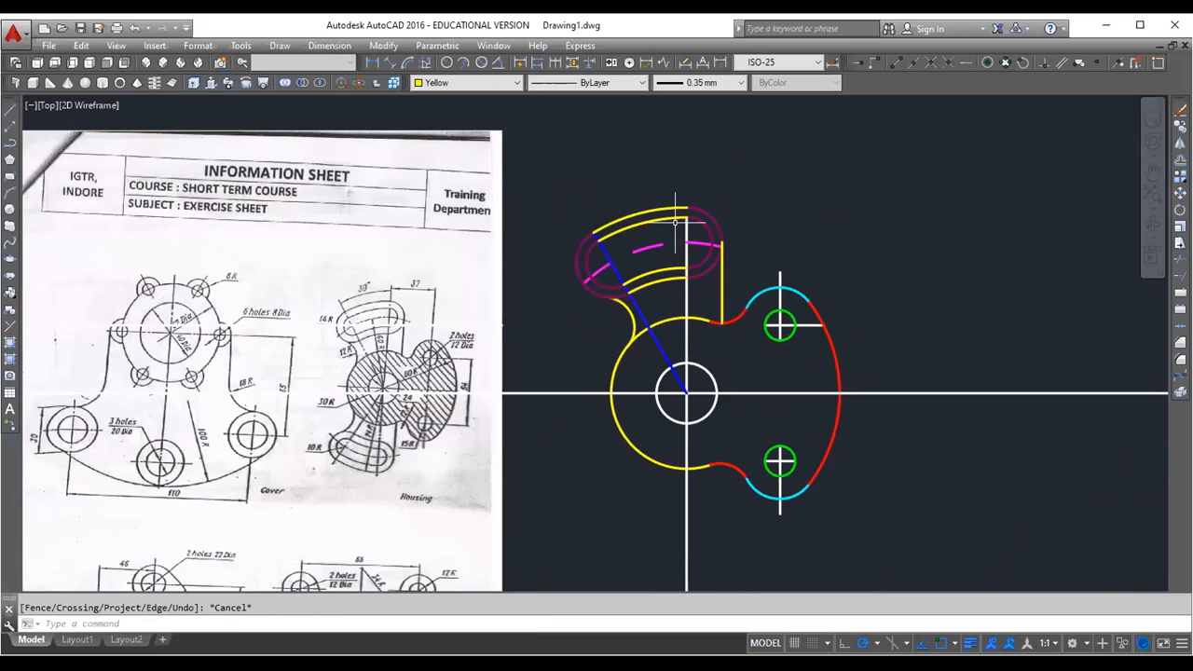
pyautogui.scroll(2, 604, 252)
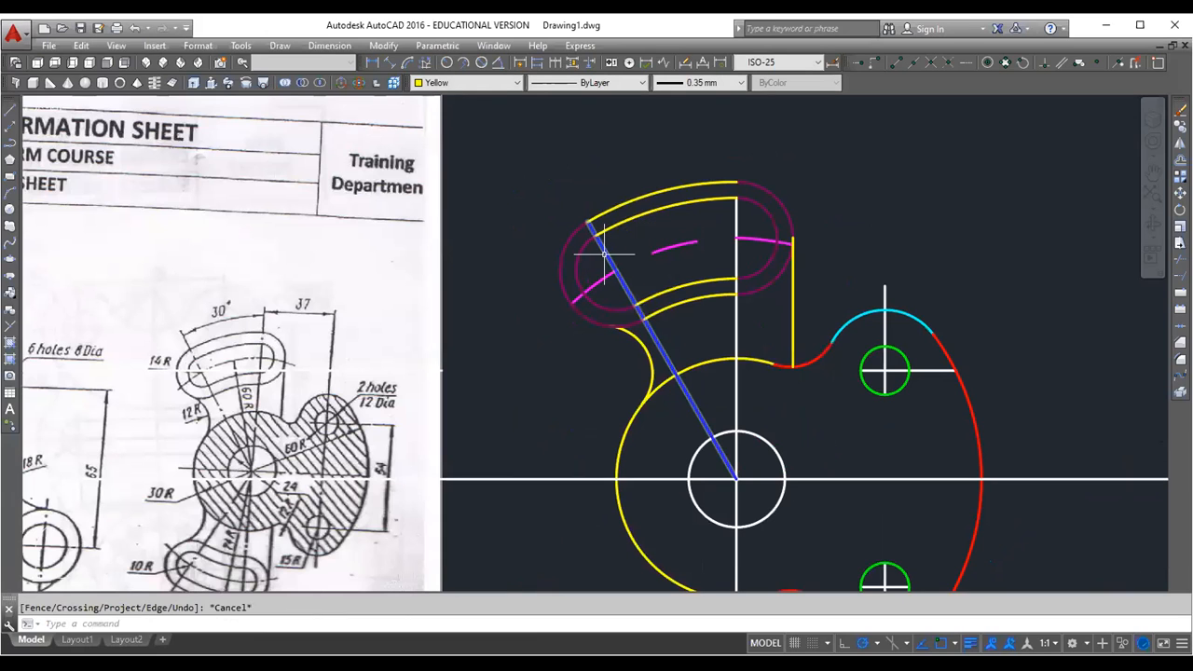
pyautogui.press('Escape')
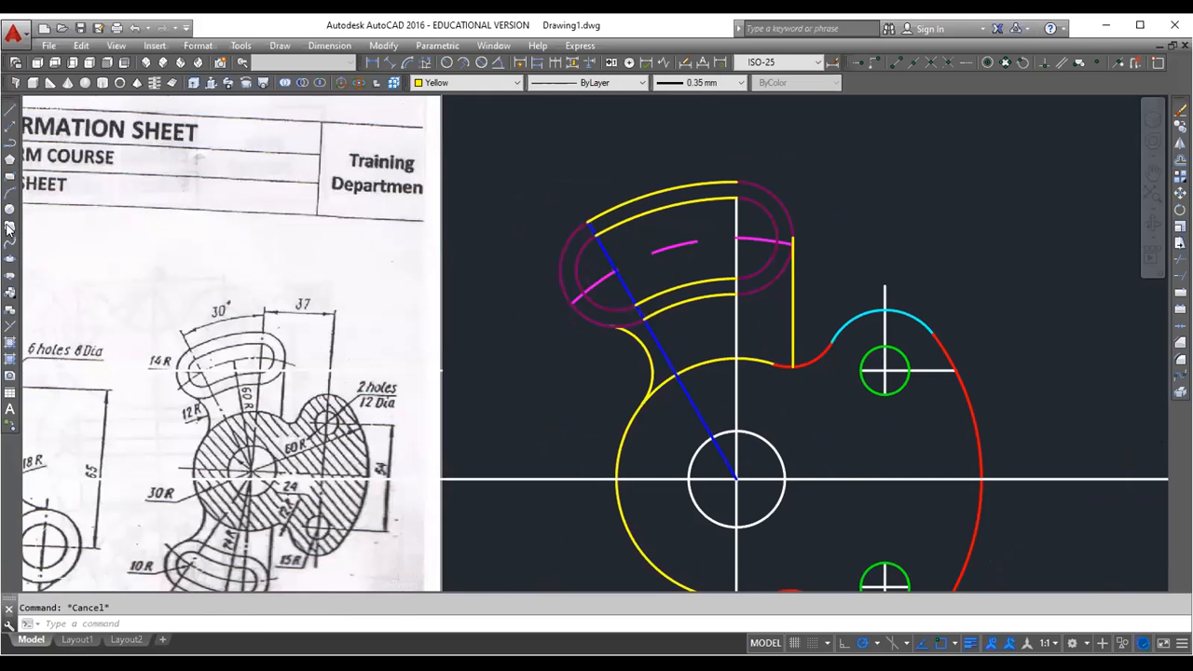
# Draw two concentric yellow circles at the slot's left end centre, one of radius 10 and one through the outer end arc
pyautogui.click(9, 210)
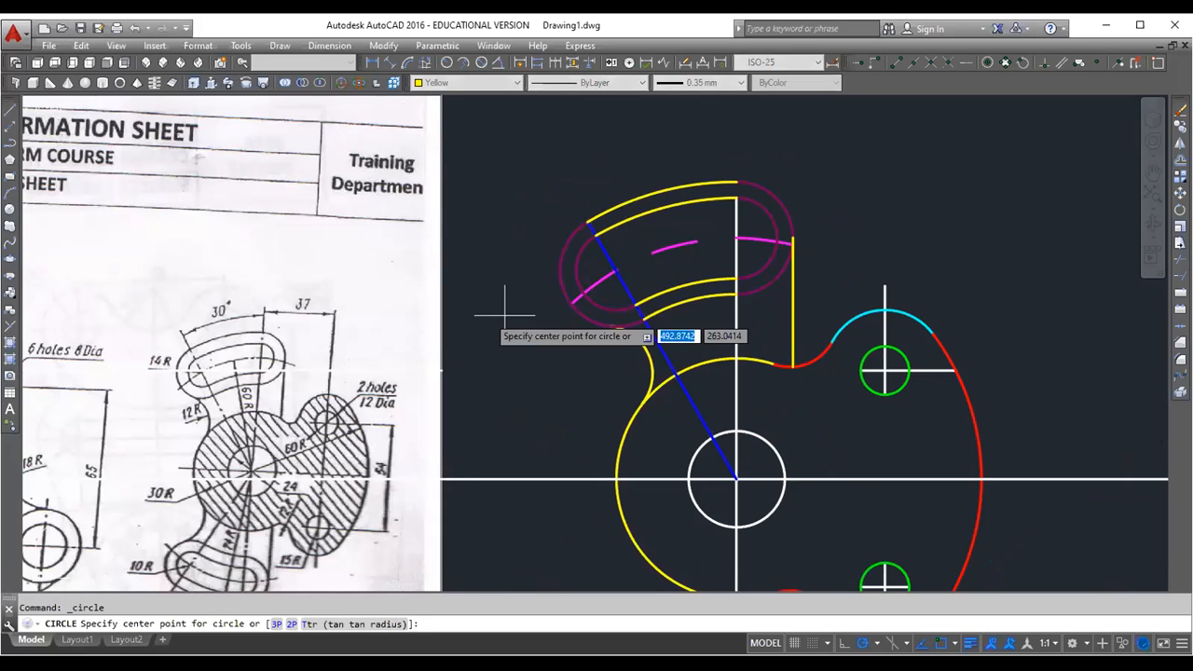
pyautogui.click(615, 265)
pyautogui.press('Return')
pyautogui.press('Return')
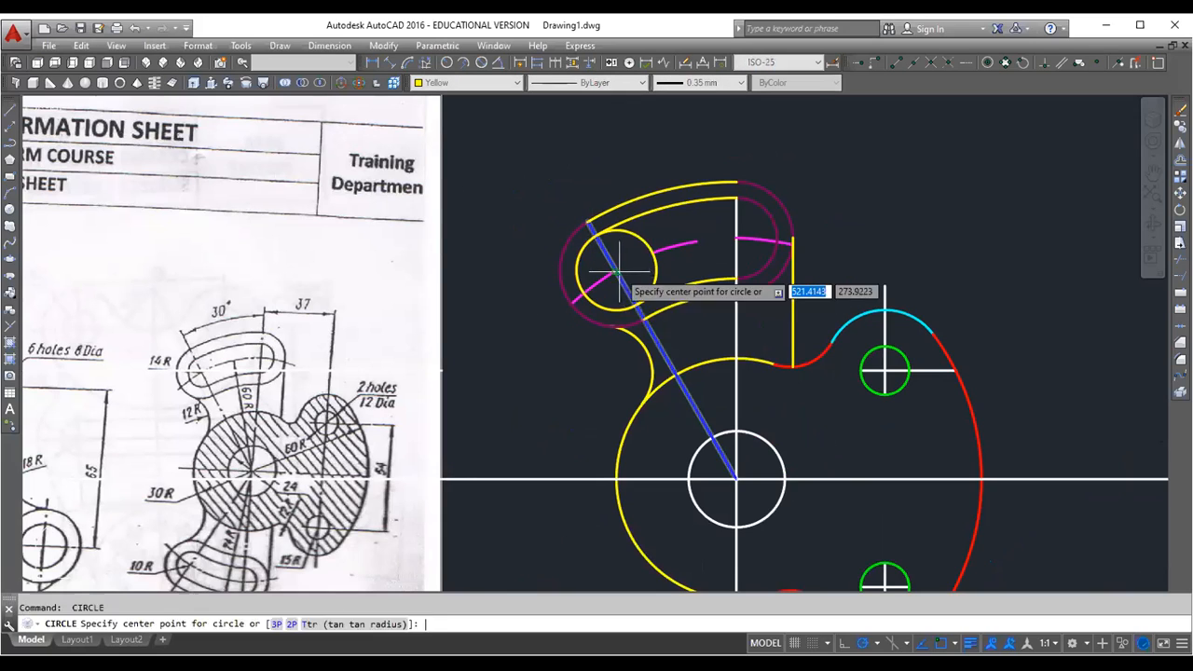
pyautogui.click(614, 264)
pyautogui.click(598, 244)
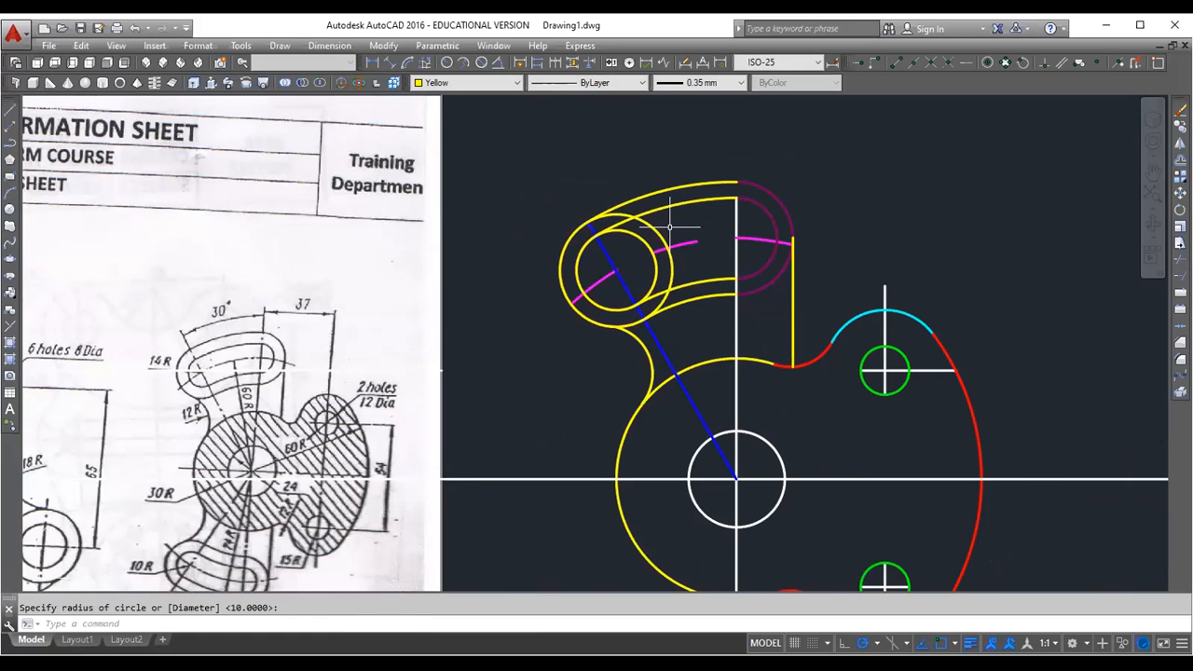
# Erase the four yellow arcs that connect the two rounded ends of the upper slotted arm
pyautogui.scroll(4, 652, 238)
pyautogui.click(684, 155)
pyautogui.click(679, 200)
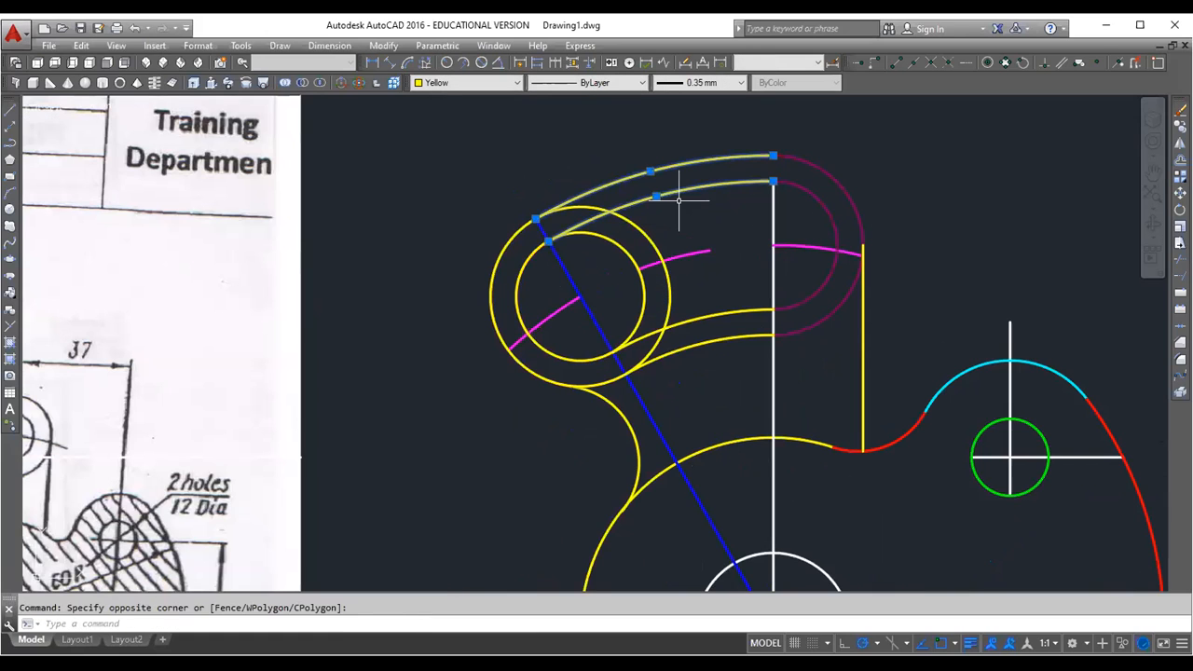
pyautogui.click(727, 303)
pyautogui.click(724, 346)
pyautogui.press('Delete')
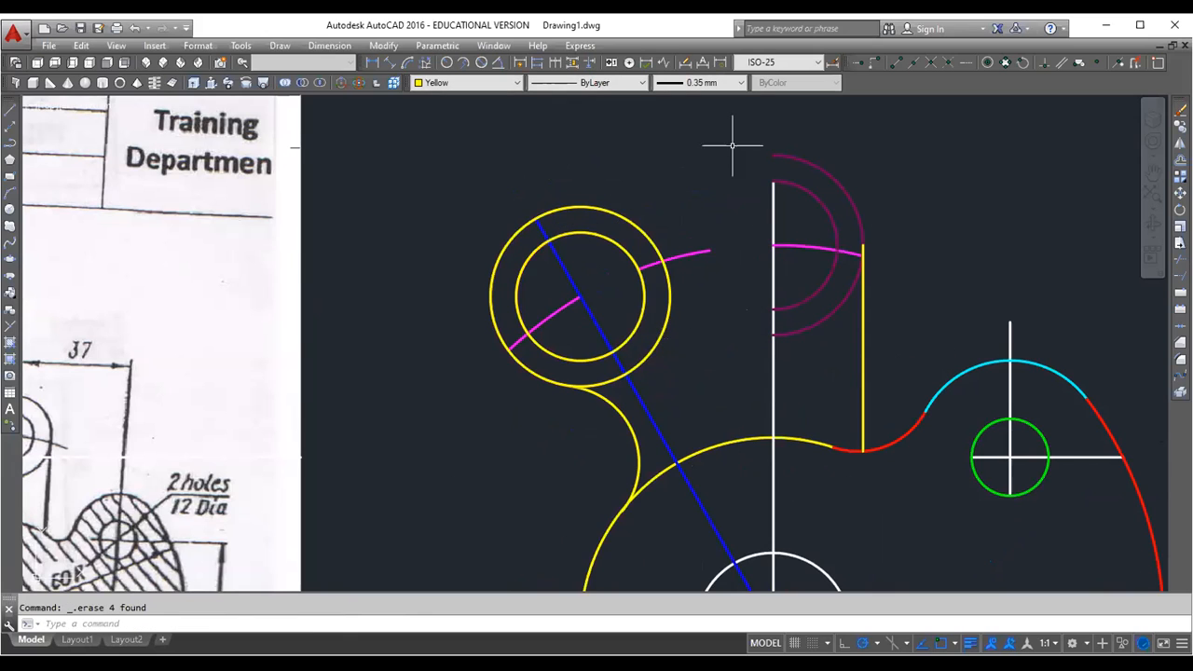
pyautogui.scroll(-2, 700, 168)
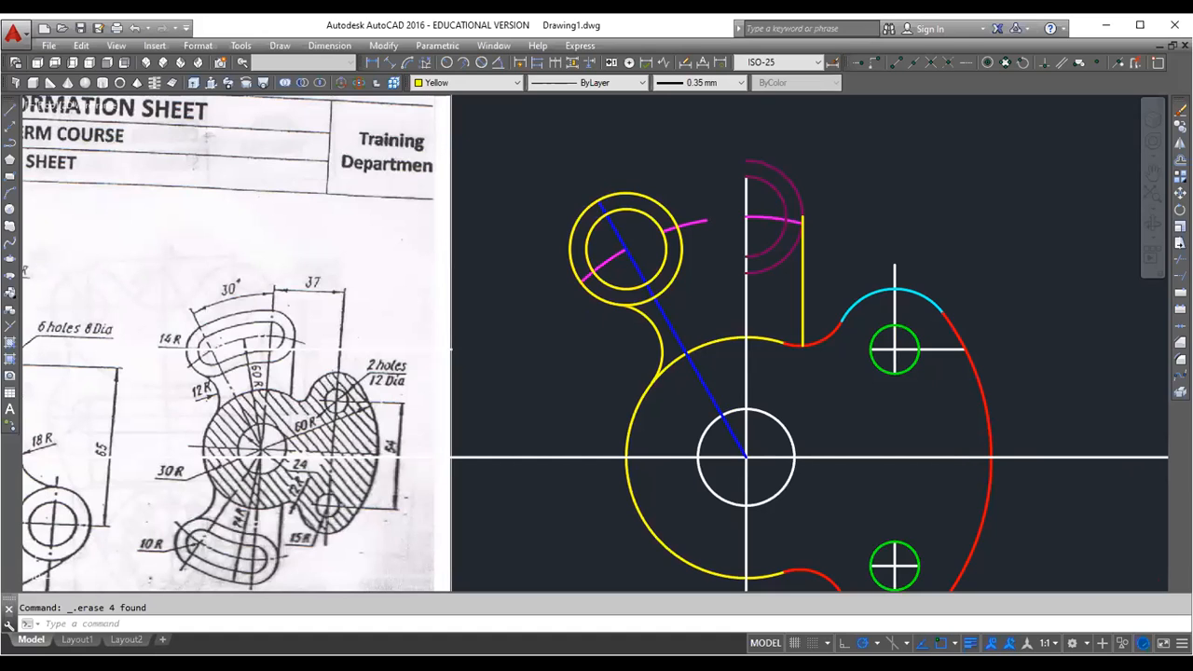
# Draw four concentric yellow circles at the hub centre with radii 46, 50, 70 and 74, through the end circles' crossings with the blue line
pyautogui.click(10, 210)
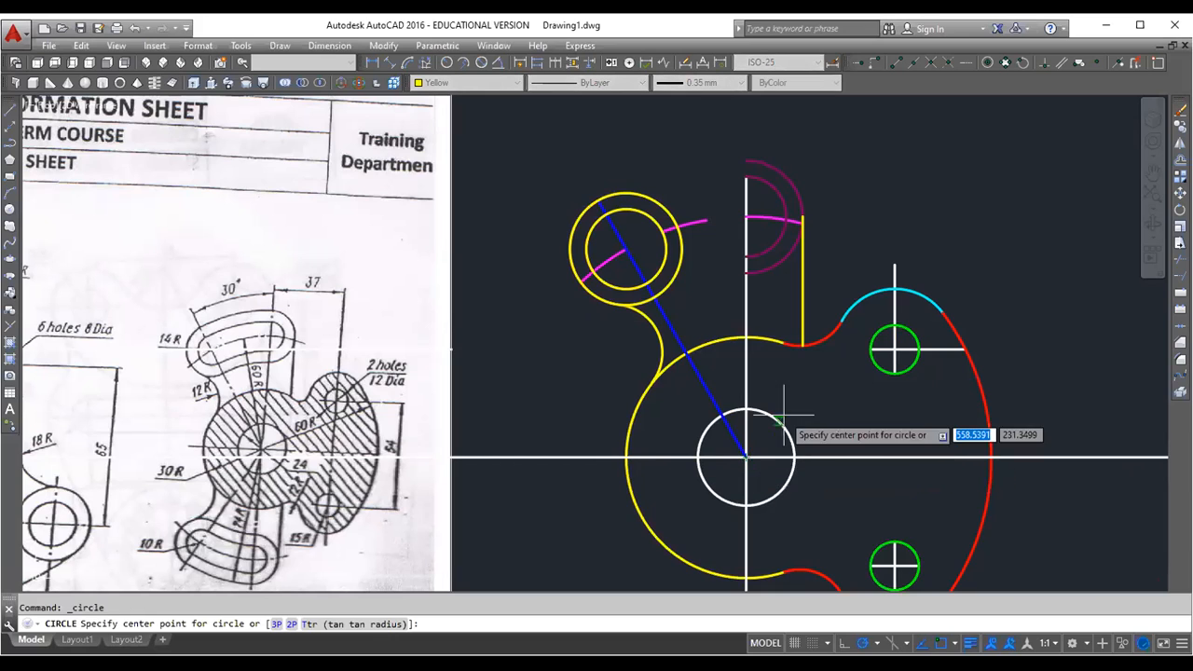
pyautogui.click(746, 457)
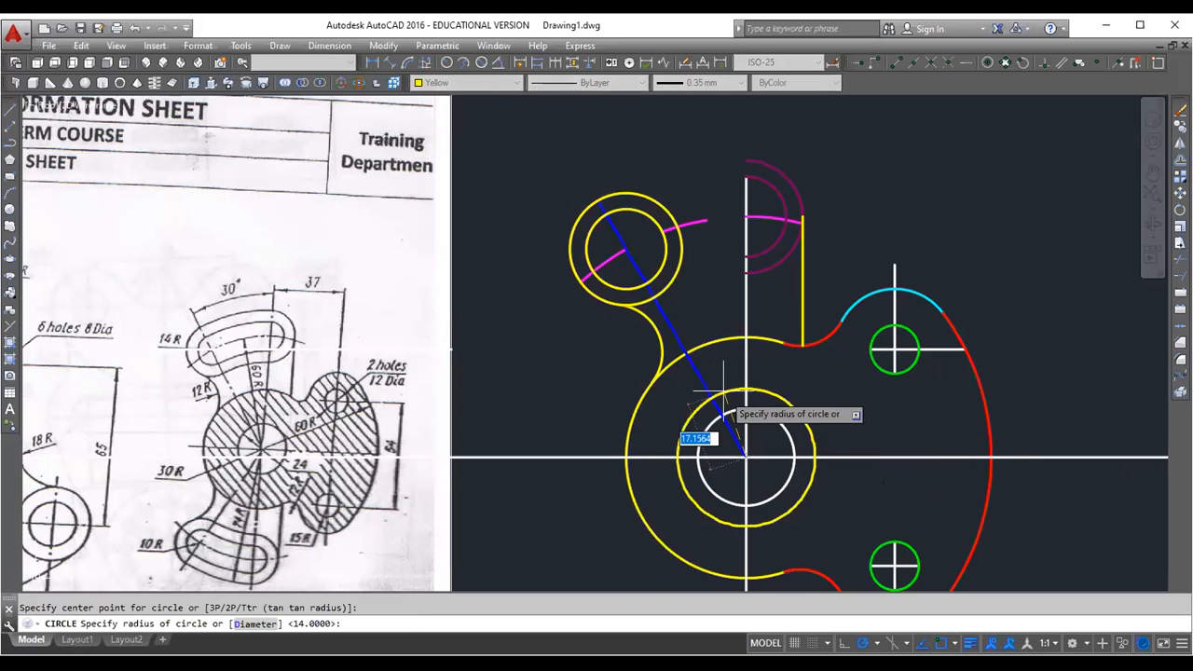
pyautogui.scroll(2, 675, 302)
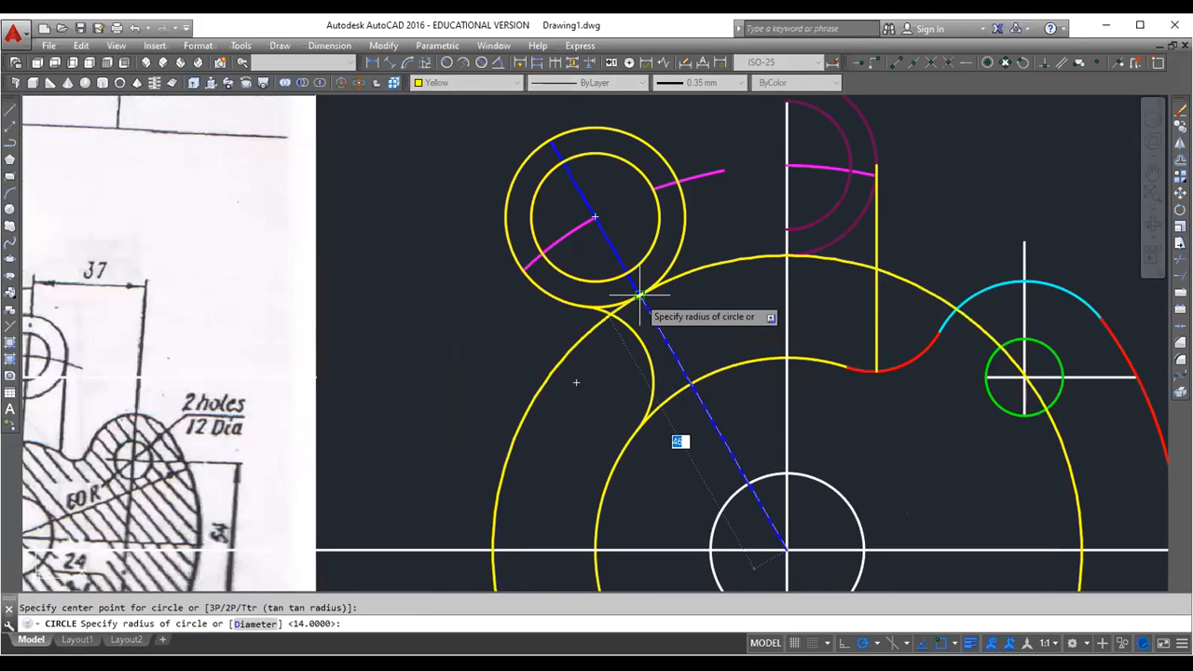
pyautogui.click(640, 295)
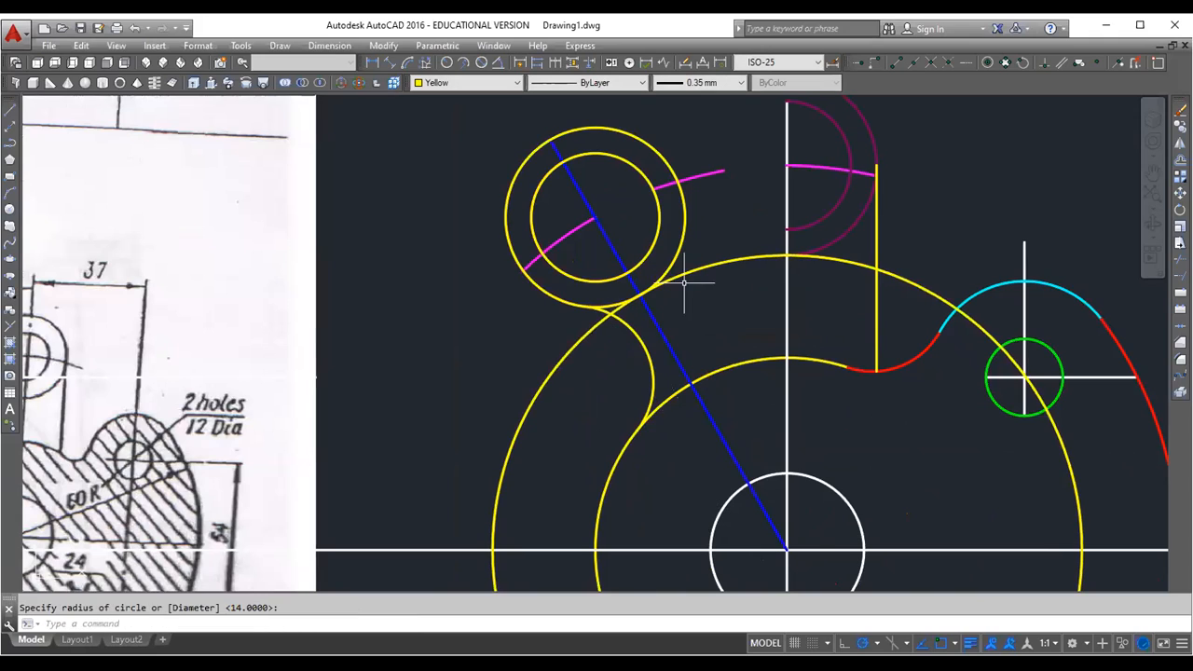
pyautogui.press('Return')
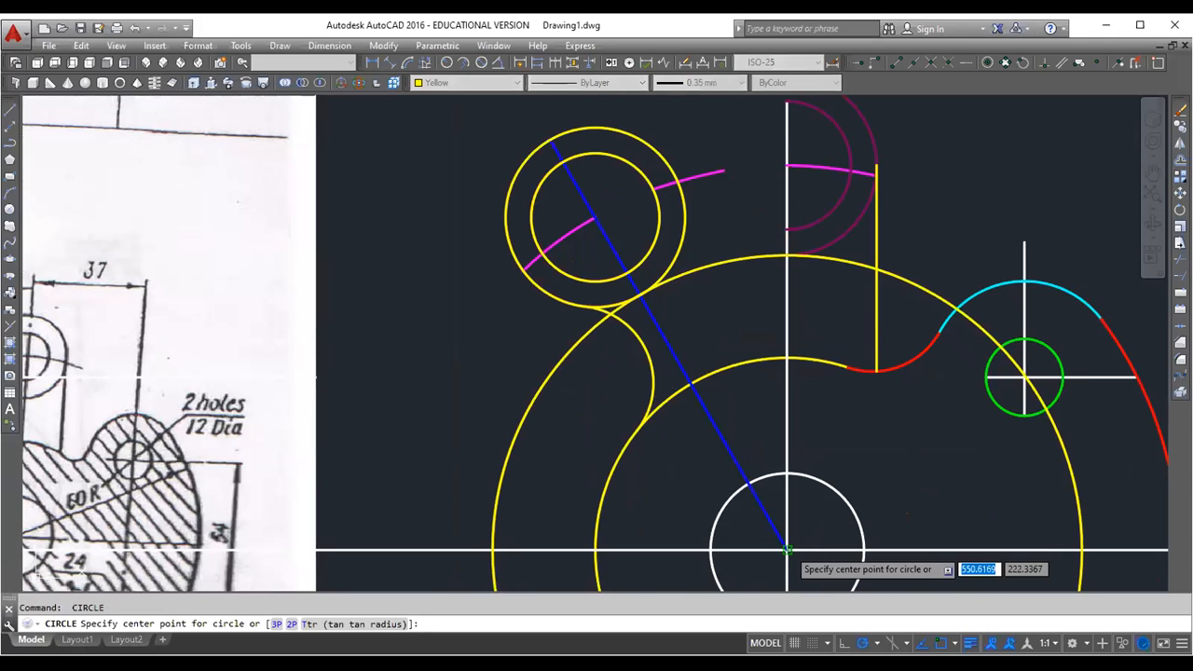
pyautogui.click(787, 550)
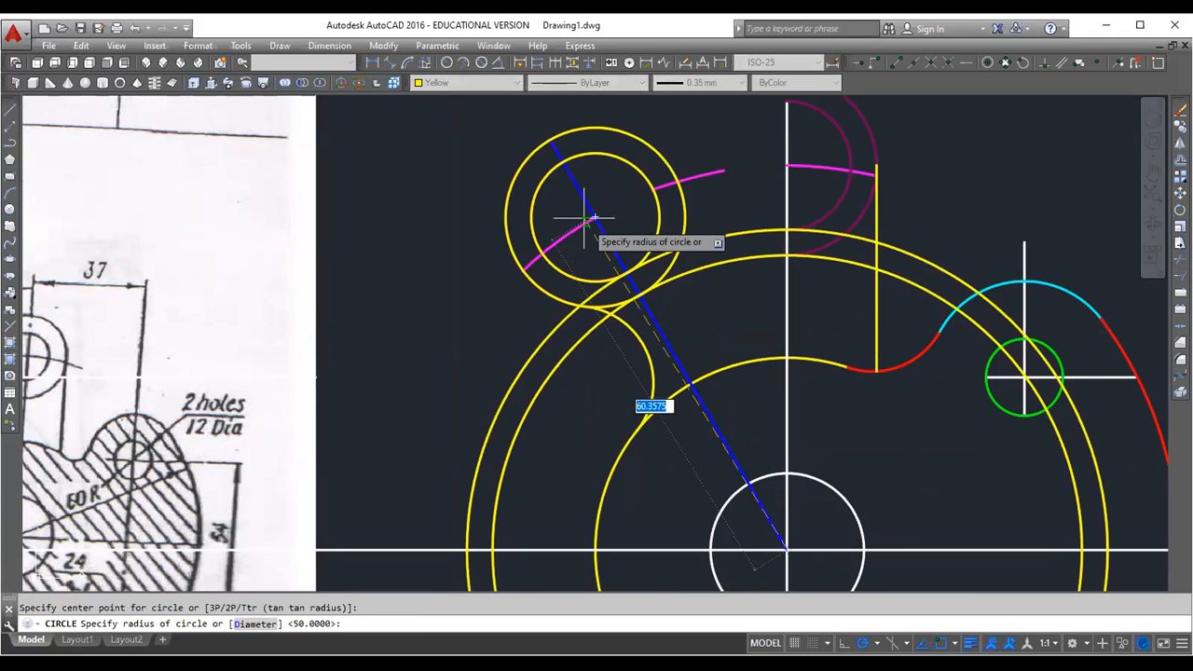
pyautogui.click(562, 163)
pyautogui.press('Return')
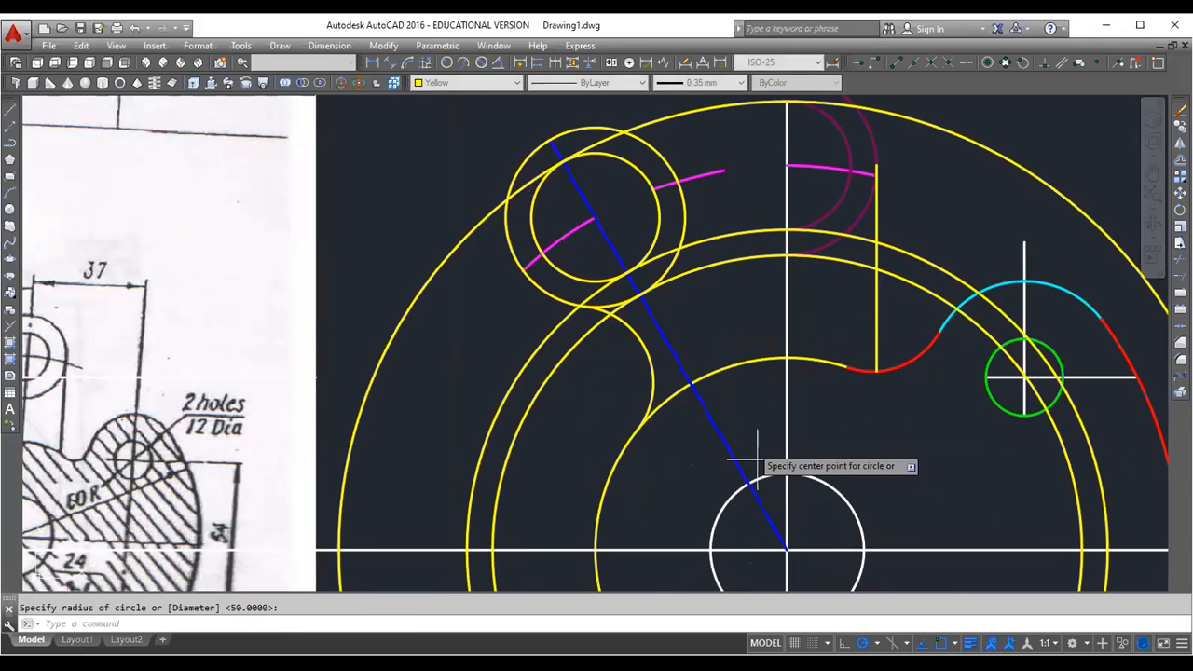
pyautogui.click(755, 460)
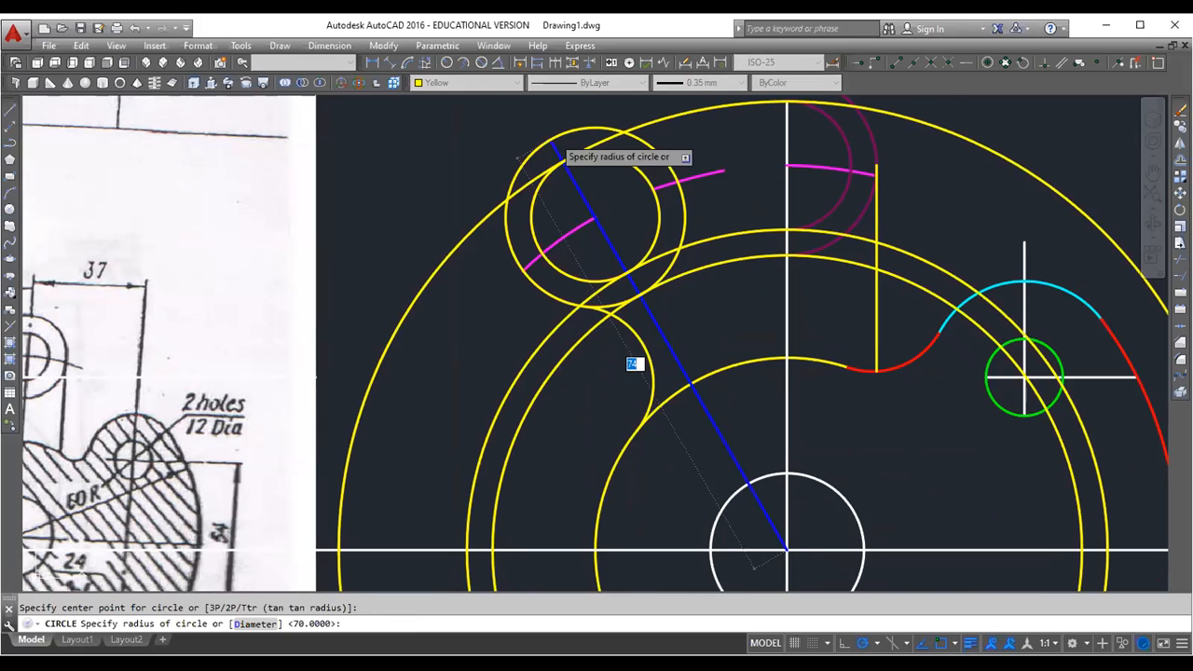
pyautogui.click(557, 135)
# Cancel the extra circle and undo the circles and arc deletions on the upper slotted arm
pyautogui.press('Return')
pyautogui.scroll(-2, 700, 380)
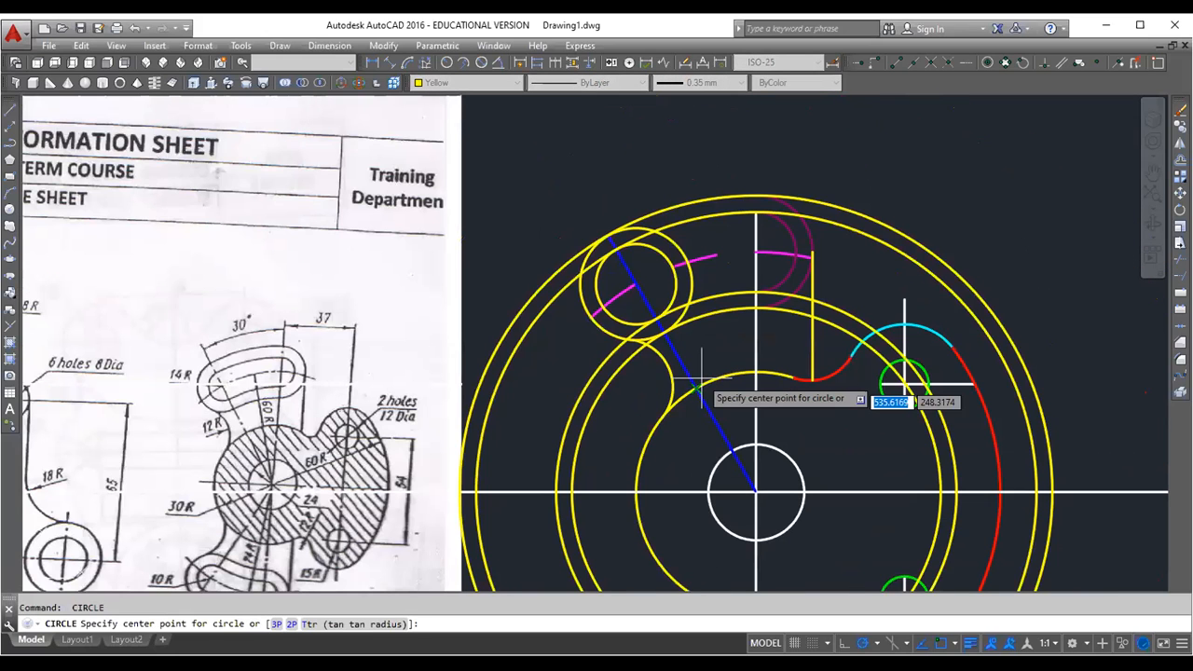
pyautogui.press('Return')
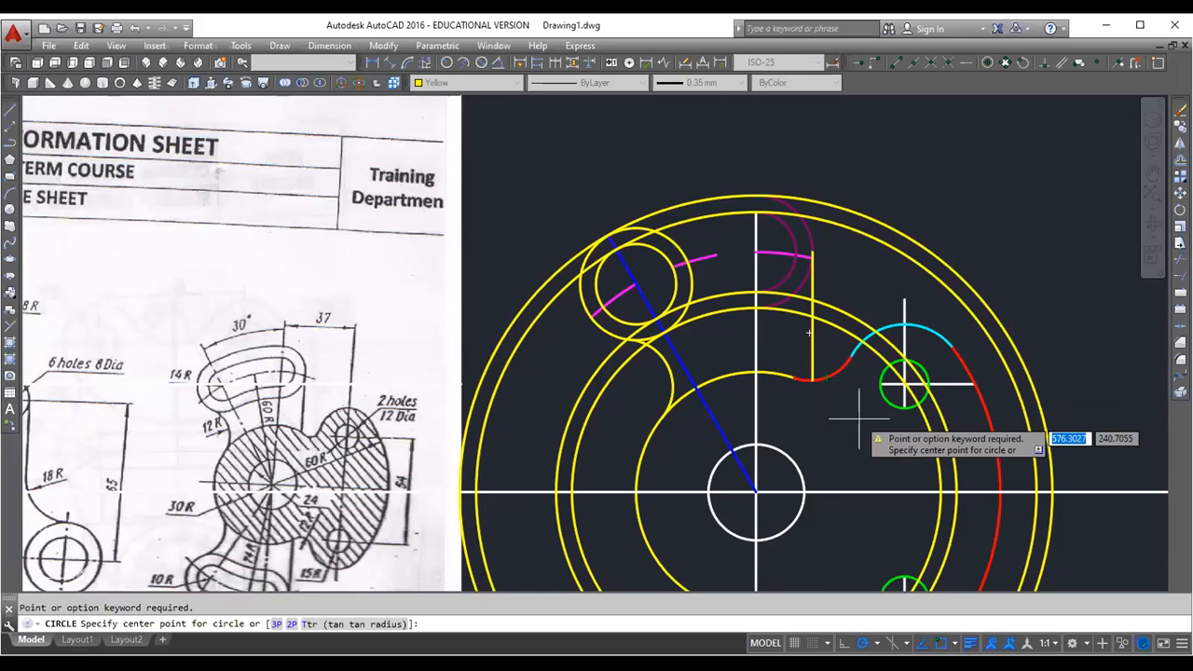
pyautogui.press('Escape')
pyautogui.hotkey('ctrl', 'z')
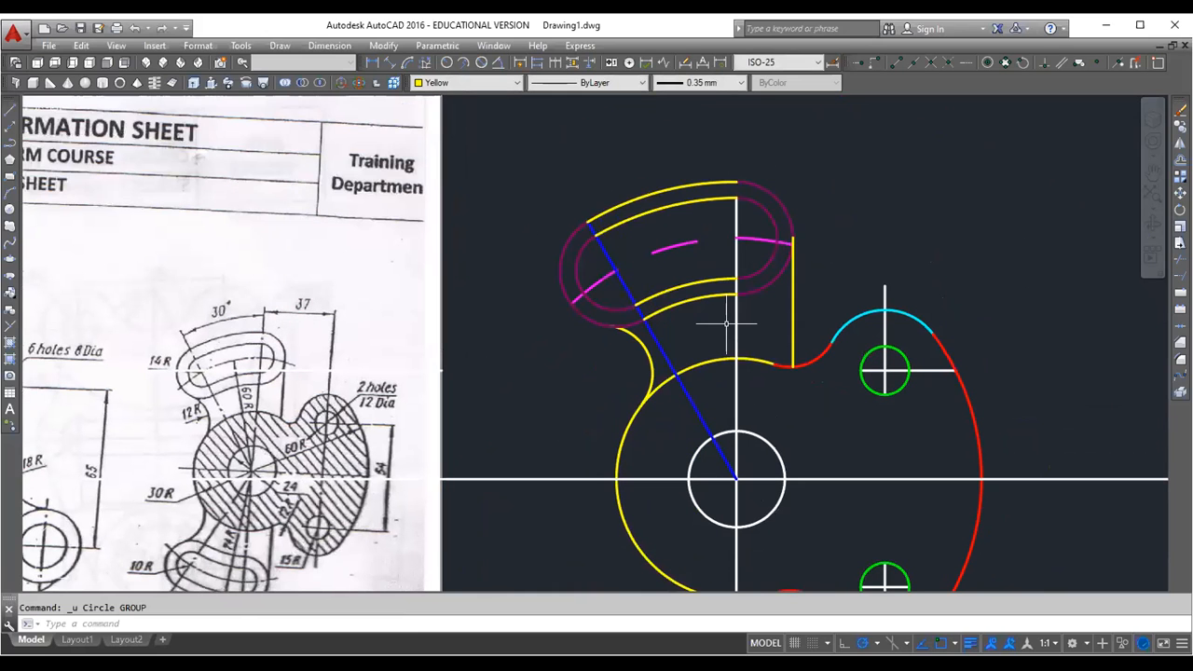
# Compare the lower and upper slotted arms of the housing in the scanned reference
pyautogui.scroll(-2, 798, 200)
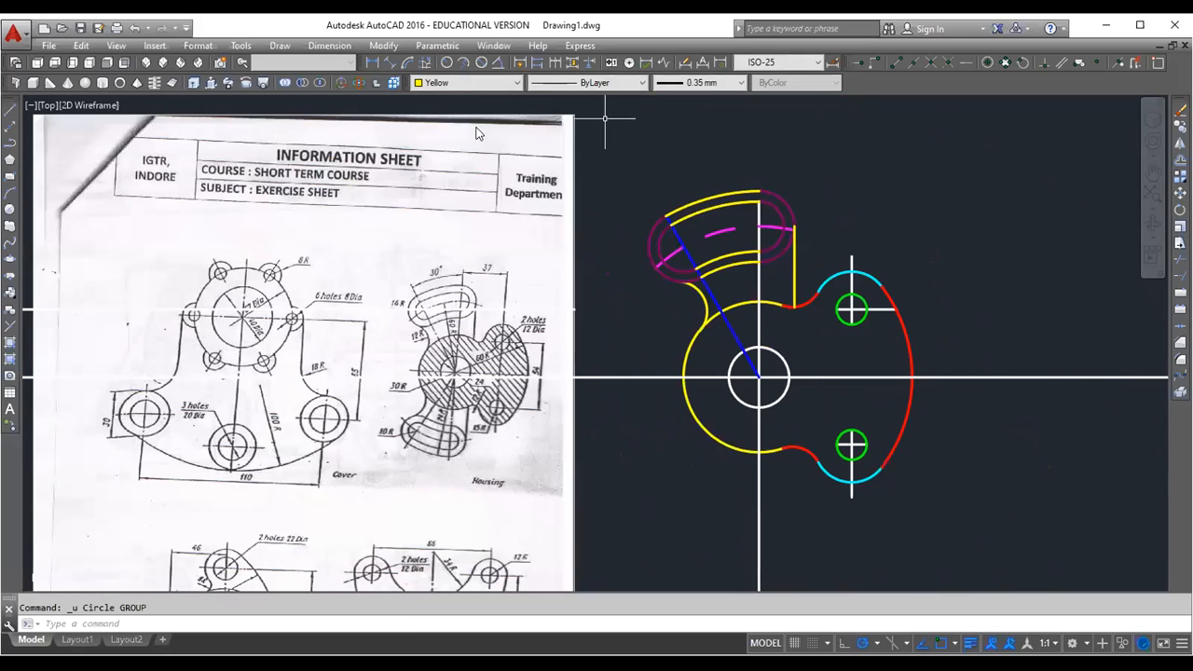
pyautogui.moveTo(441, 386)
pyautogui.mouseDown()
pyautogui.moveTo(423, 468)
pyautogui.moveTo(485, 408)
pyautogui.moveTo(447, 373)
pyautogui.mouseUp()
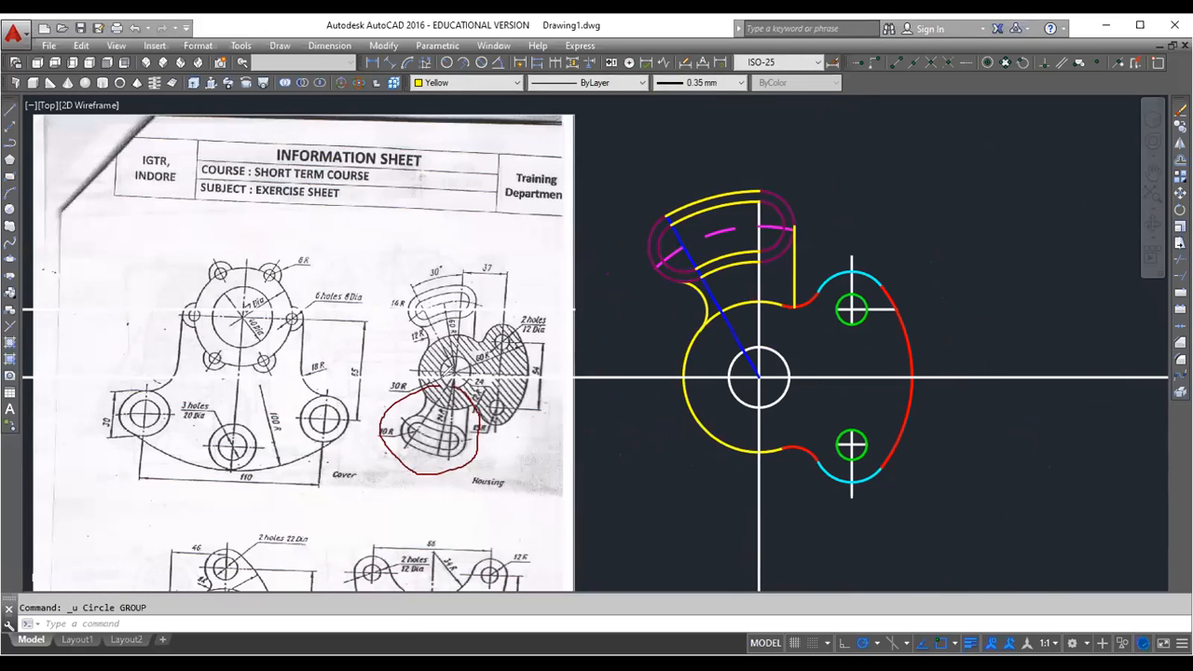
pyautogui.moveTo(451, 257); pyautogui.dragTo(511, 255)
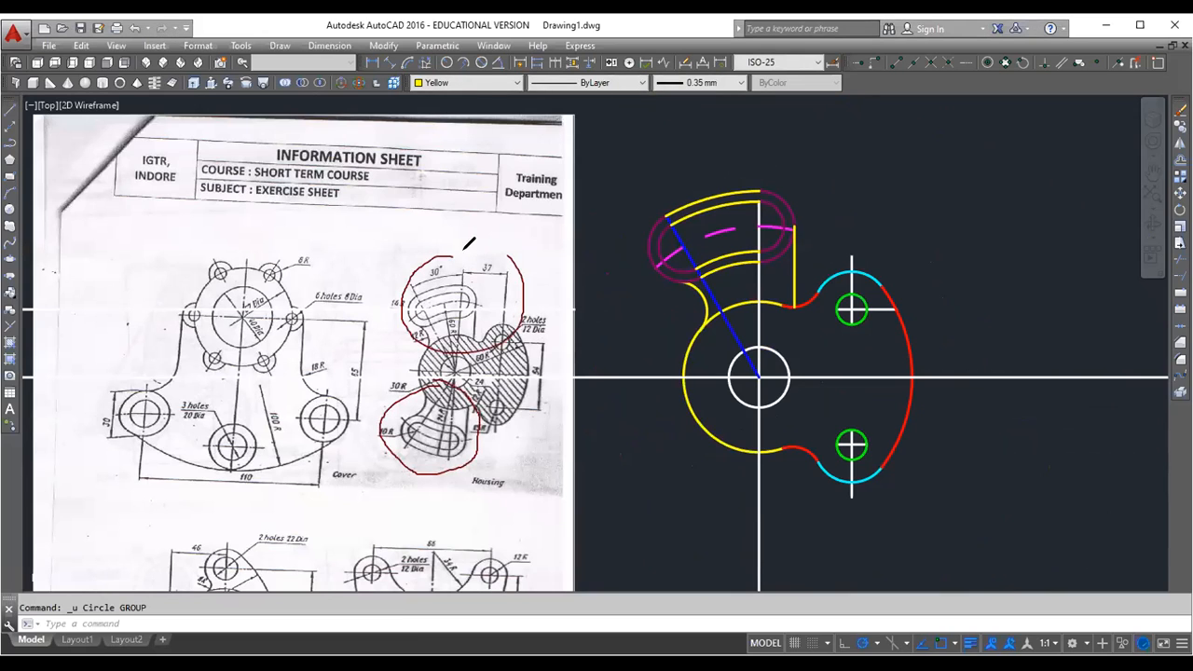
pyautogui.moveTo(448, 441)
pyautogui.mouseDown()
pyautogui.moveTo(509, 484)
pyautogui.moveTo(575, 441)
pyautogui.mouseUp()
pyautogui.moveTo(335, 328)
pyautogui.mouseDown()
pyautogui.moveTo(366, 326)
pyautogui.moveTo(377, 300)
pyautogui.mouseUp()
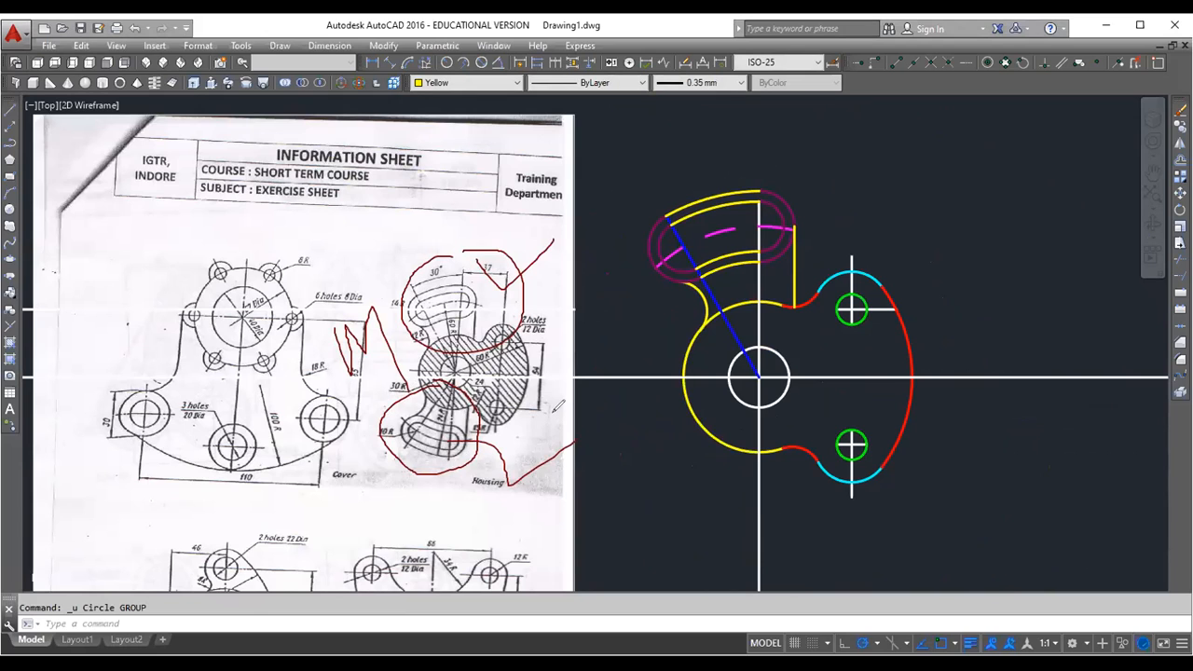
pyautogui.press('Escape')
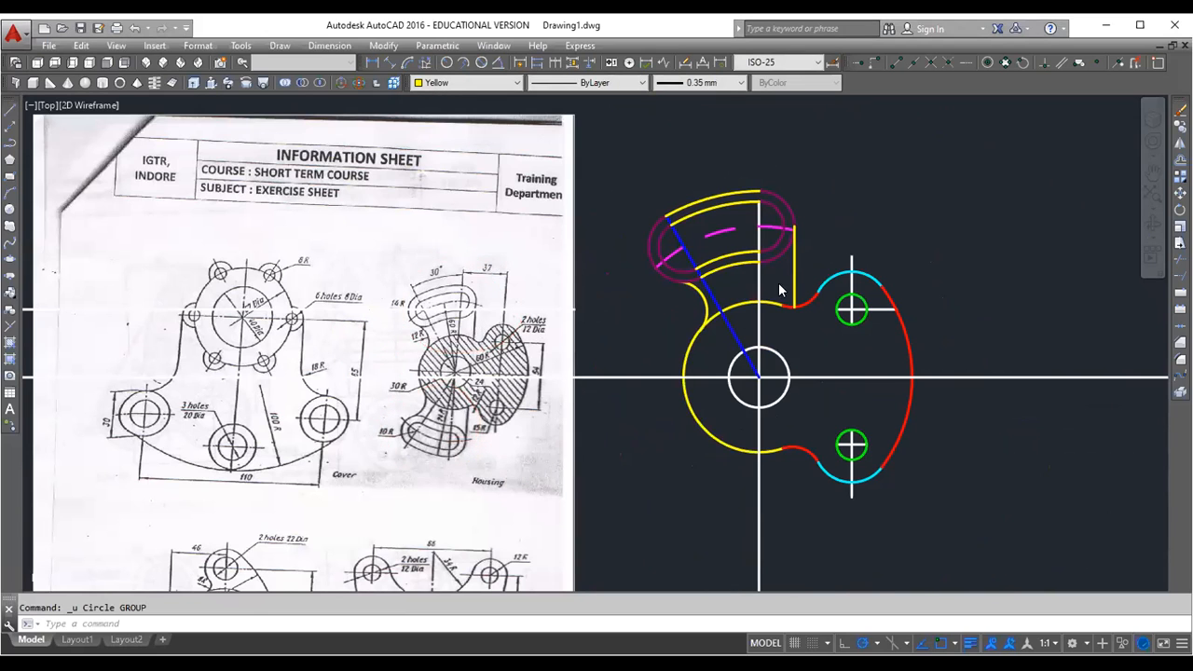
# Mirror the upper slotted arm with its fillet, vertical edge and centre lines about the horizontal centre line through the hub, keeping the originals
pyautogui.scroll(2, 808, 274)
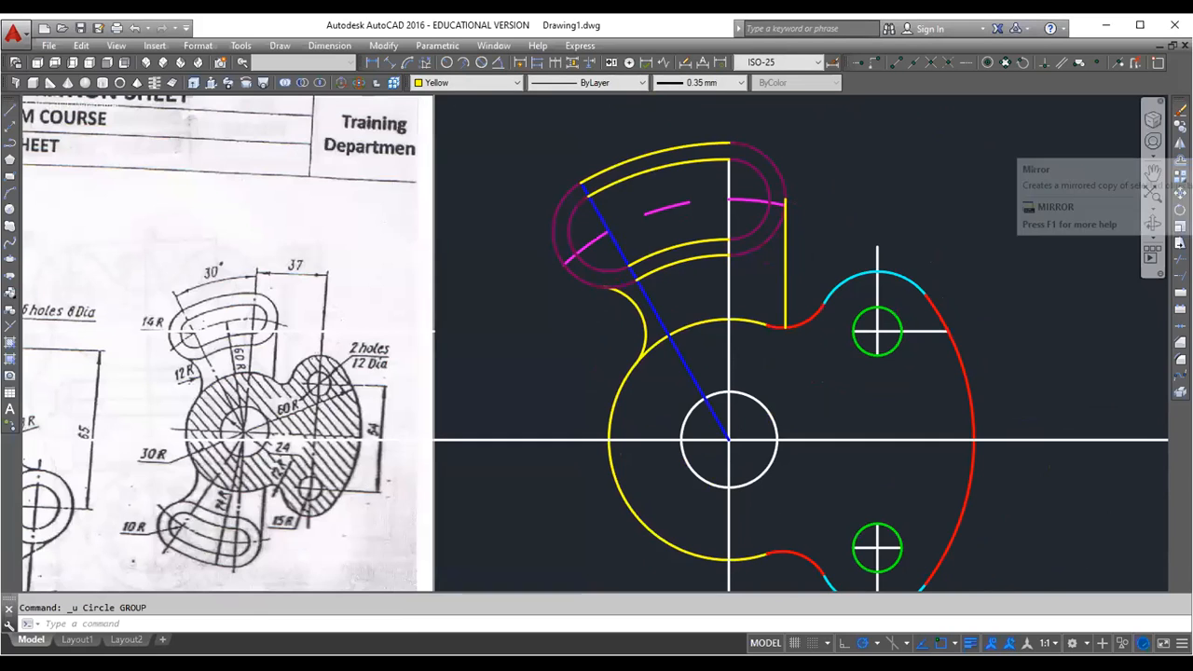
pyautogui.click(1179, 142)
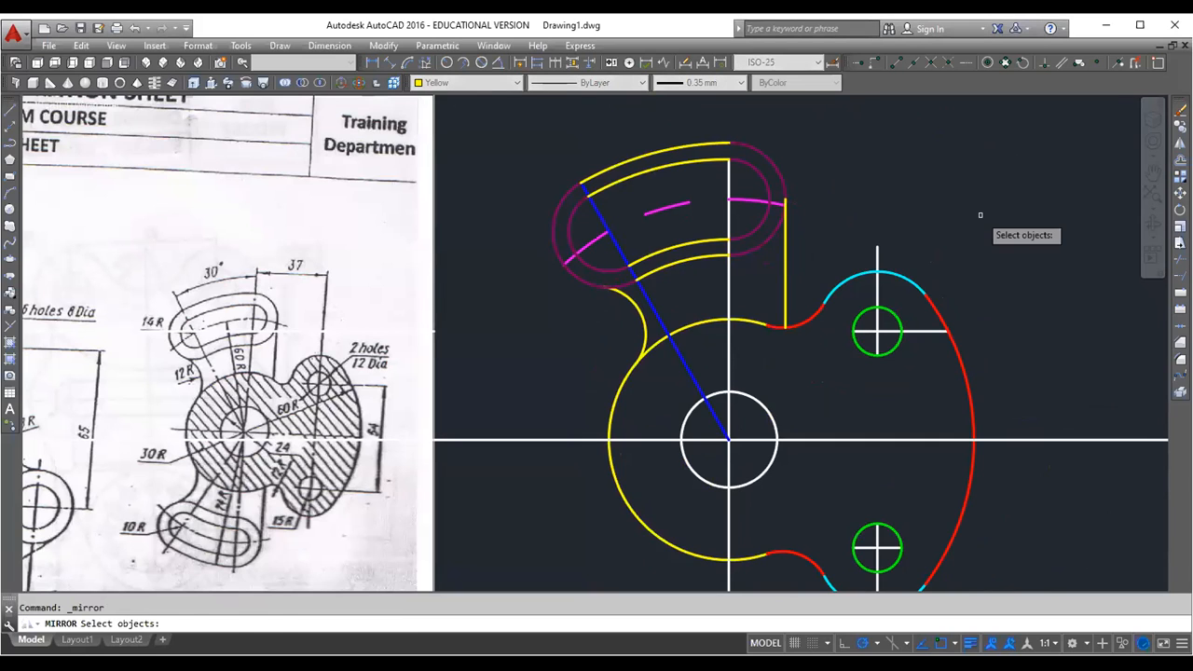
pyautogui.click(830, 146)
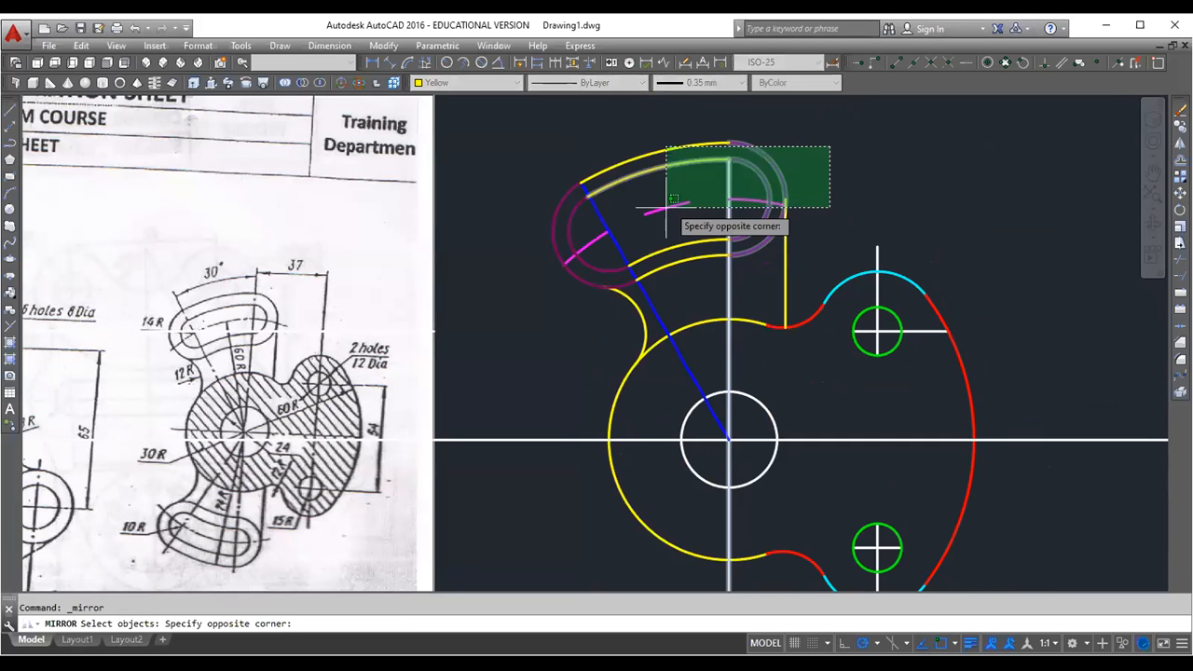
pyautogui.click(555, 278)
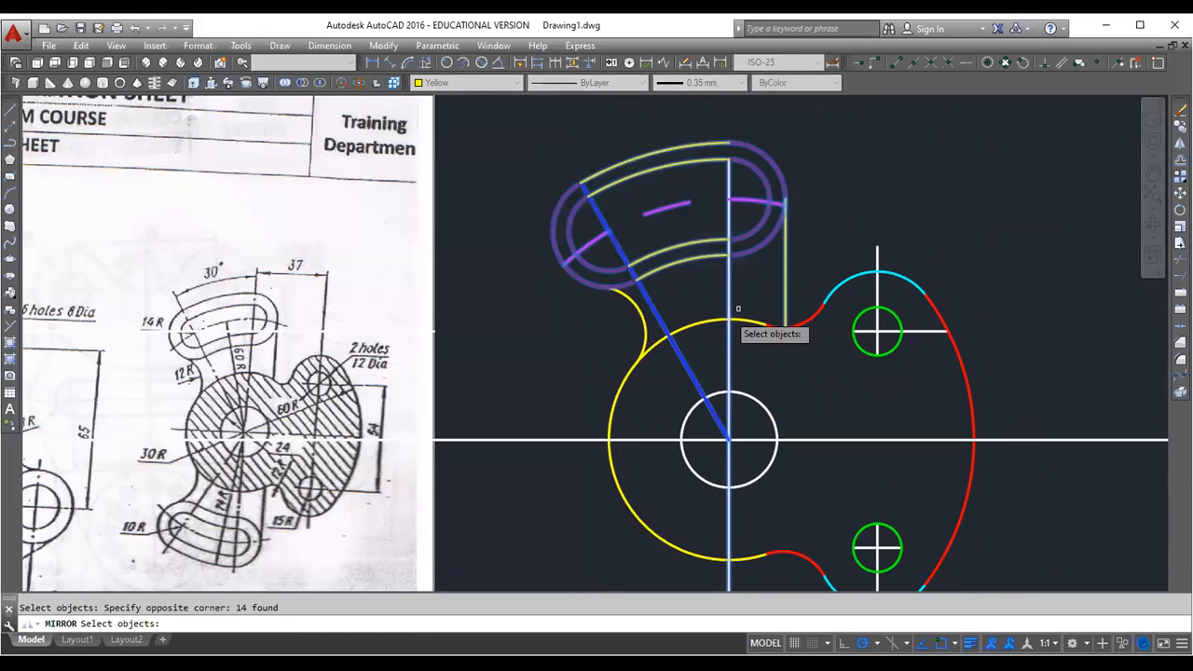
pyautogui.click(803, 249)
pyautogui.click(735, 304)
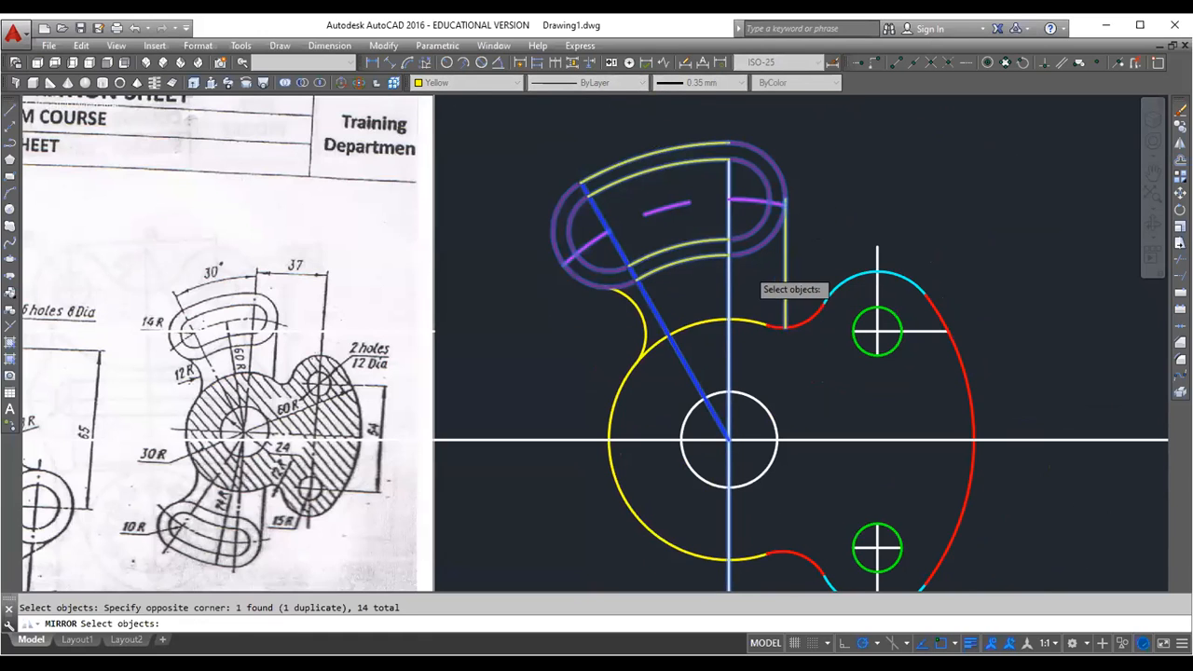
pyautogui.click(681, 298)
pyautogui.click(626, 327)
pyautogui.click(691, 224)
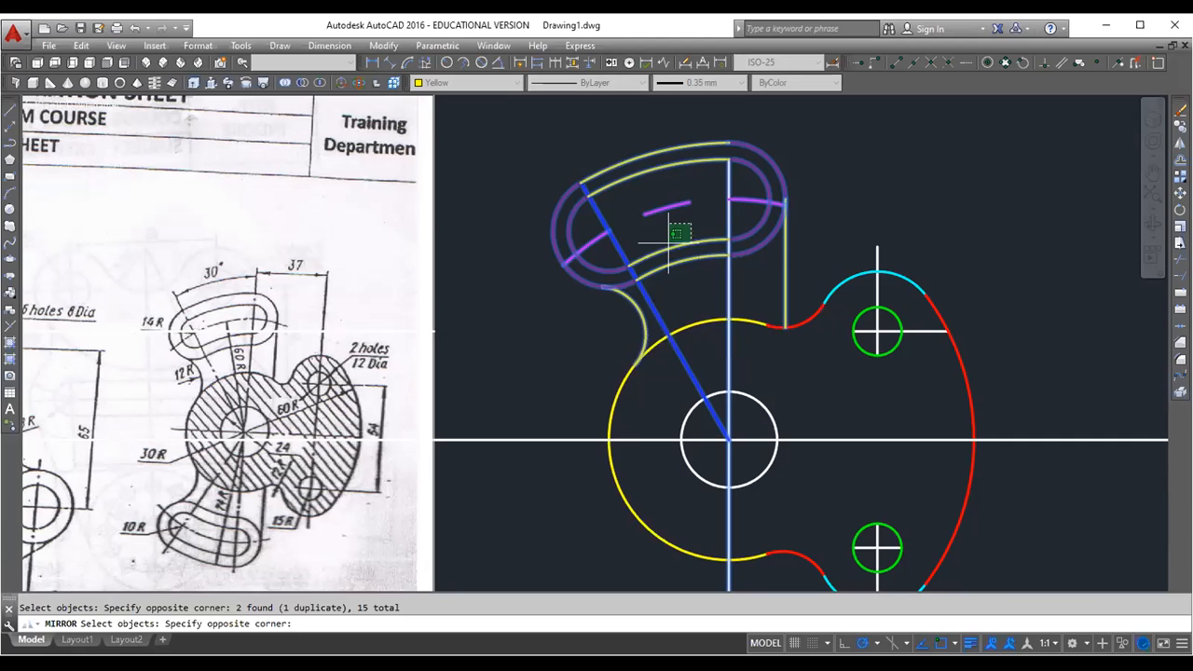
pyautogui.click(633, 145)
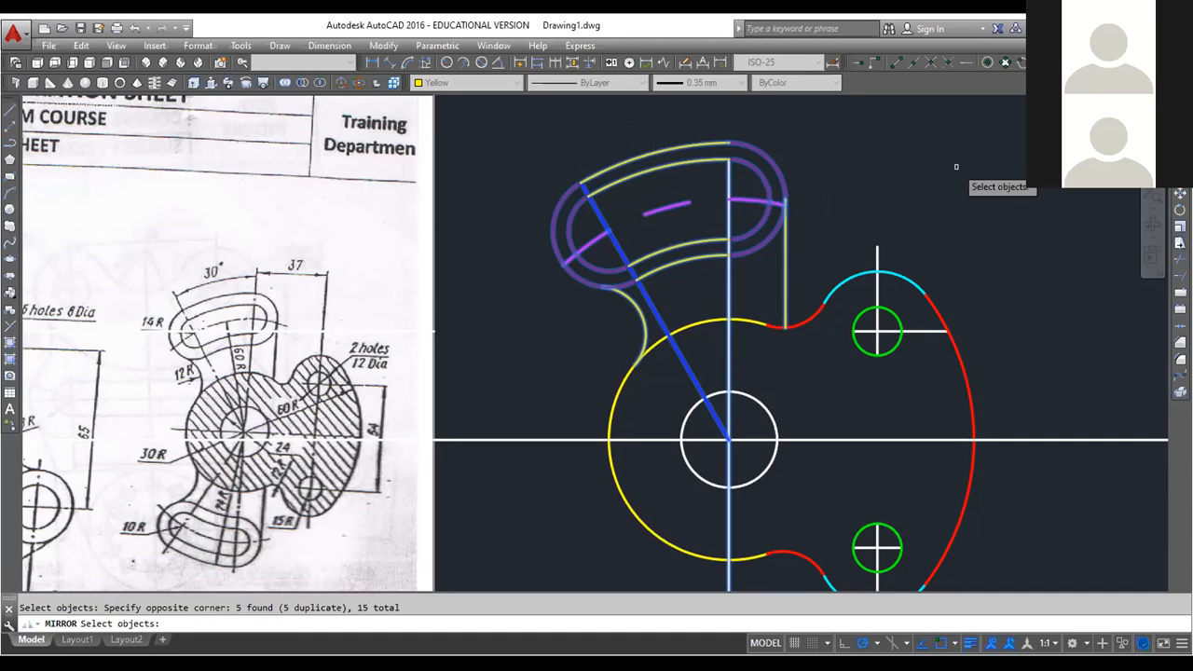
pyautogui.press('Return')
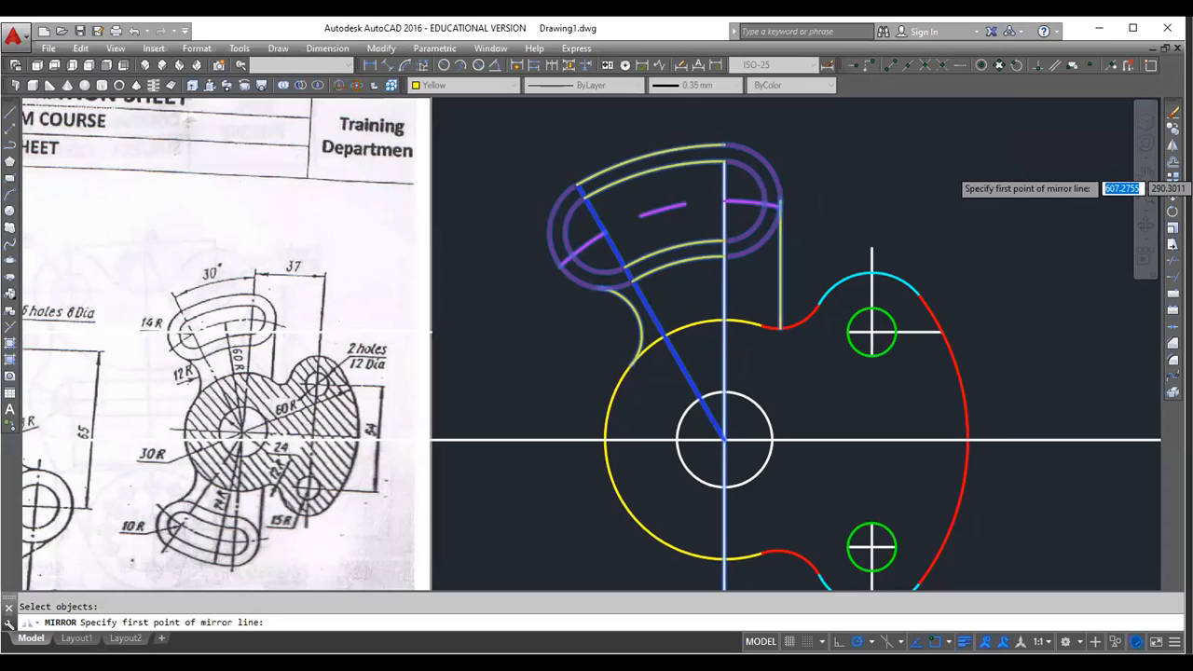
pyautogui.click(474, 440)
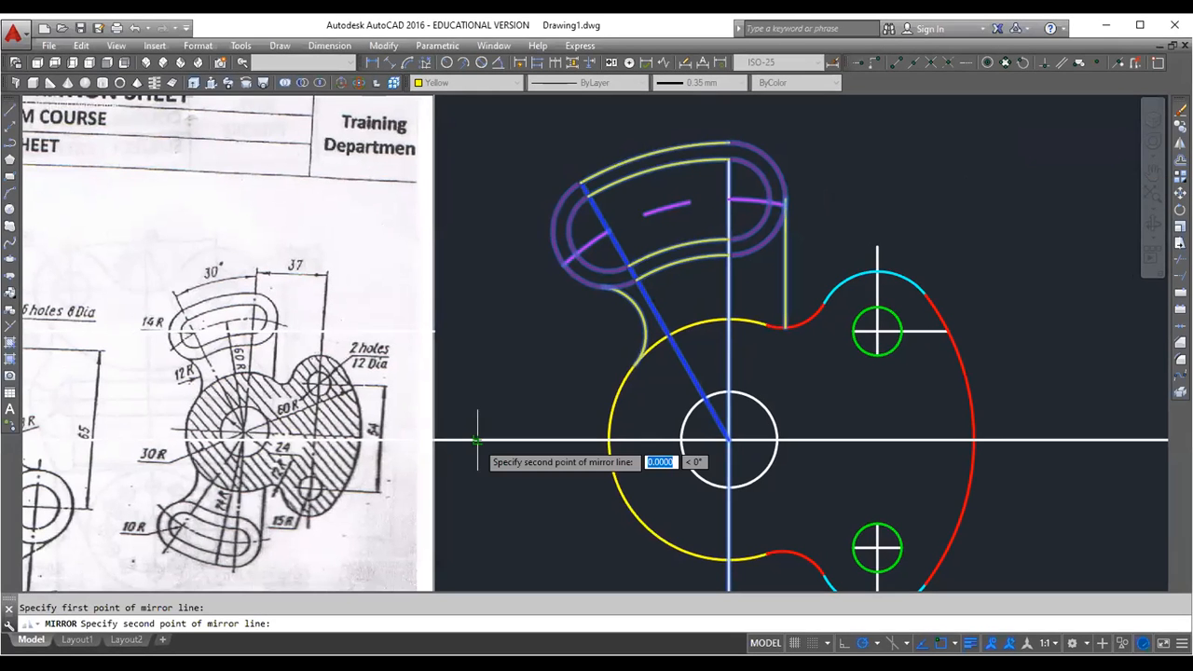
pyautogui.click(1035, 438)
# Erase the long horizontal and vertical construction lines running through the housing and across the scanned sheet
pyautogui.scroll(-3, 736, 373)
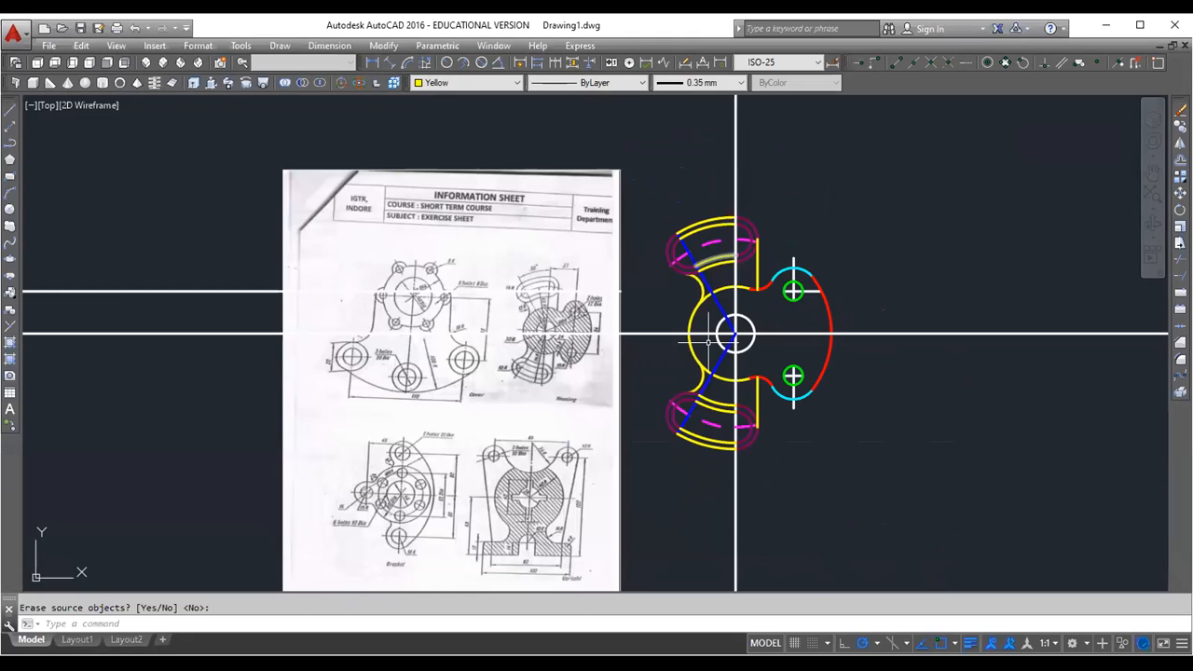
pyautogui.click(267, 268)
pyautogui.click(244, 400)
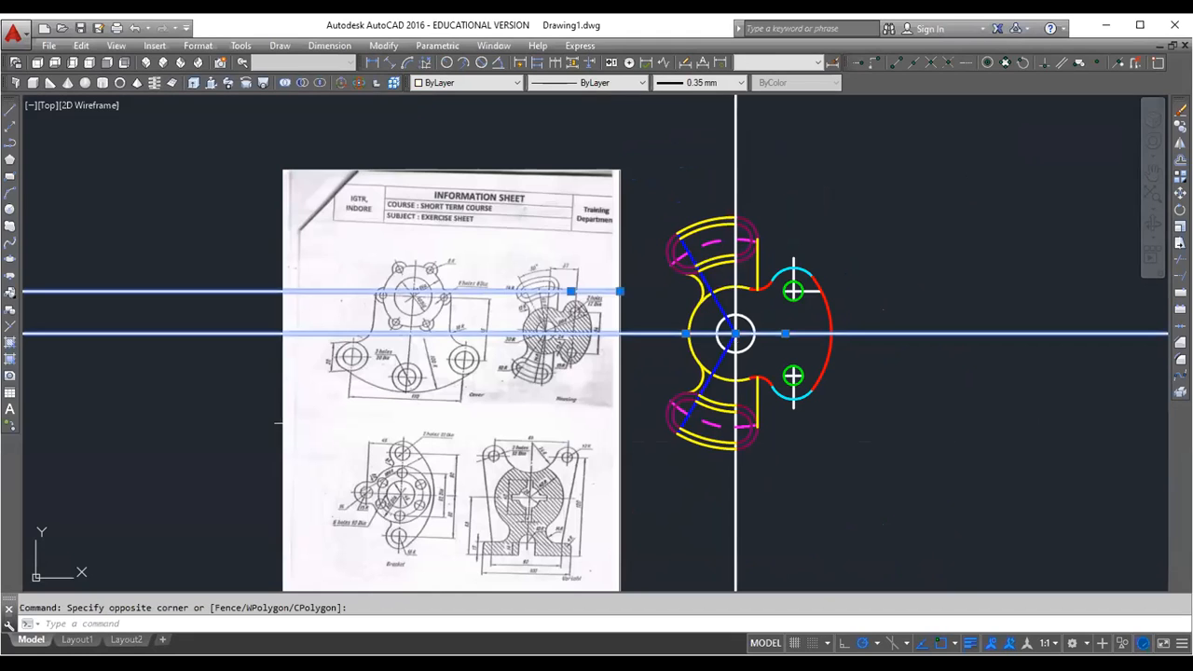
pyautogui.press('Delete')
pyautogui.click(791, 155)
pyautogui.click(700, 211)
pyautogui.press('Delete')
pyautogui.click(773, 489)
pyautogui.click(698, 511)
pyautogui.press('Delete')
# Draw a yellow vertical line through the hub centre from the upper slotted arm to the lower one
pyautogui.scroll(2, 746, 247)
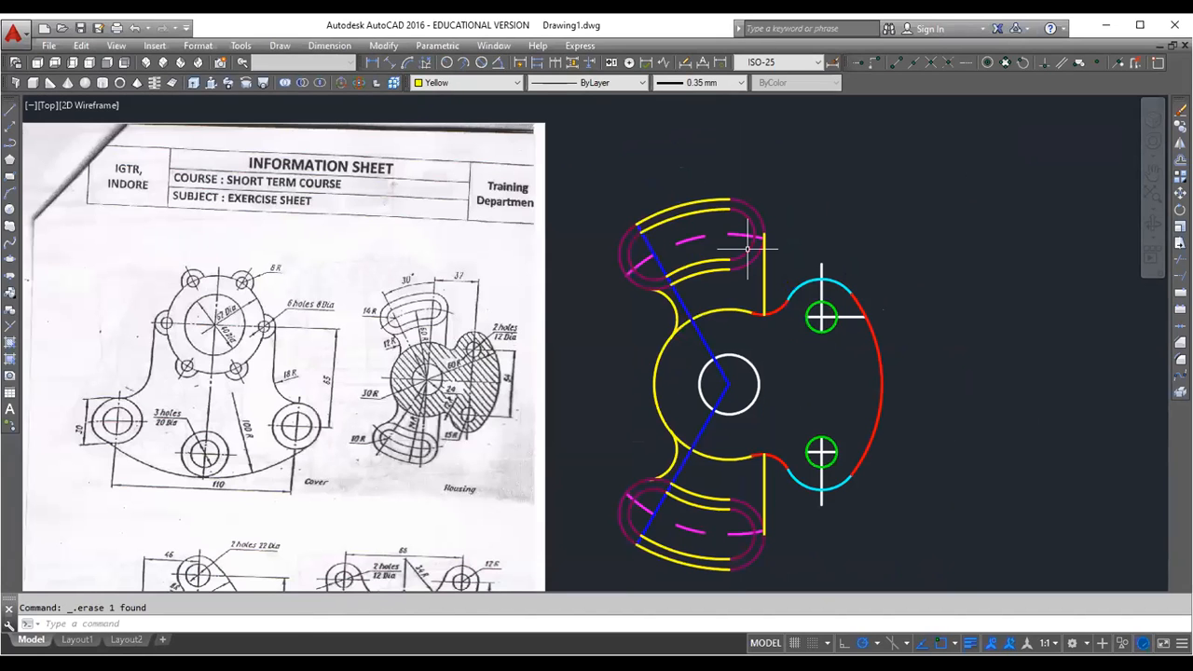
pyautogui.moveTo(728, 384); pyautogui.dragTo(724, 361, button='middle')
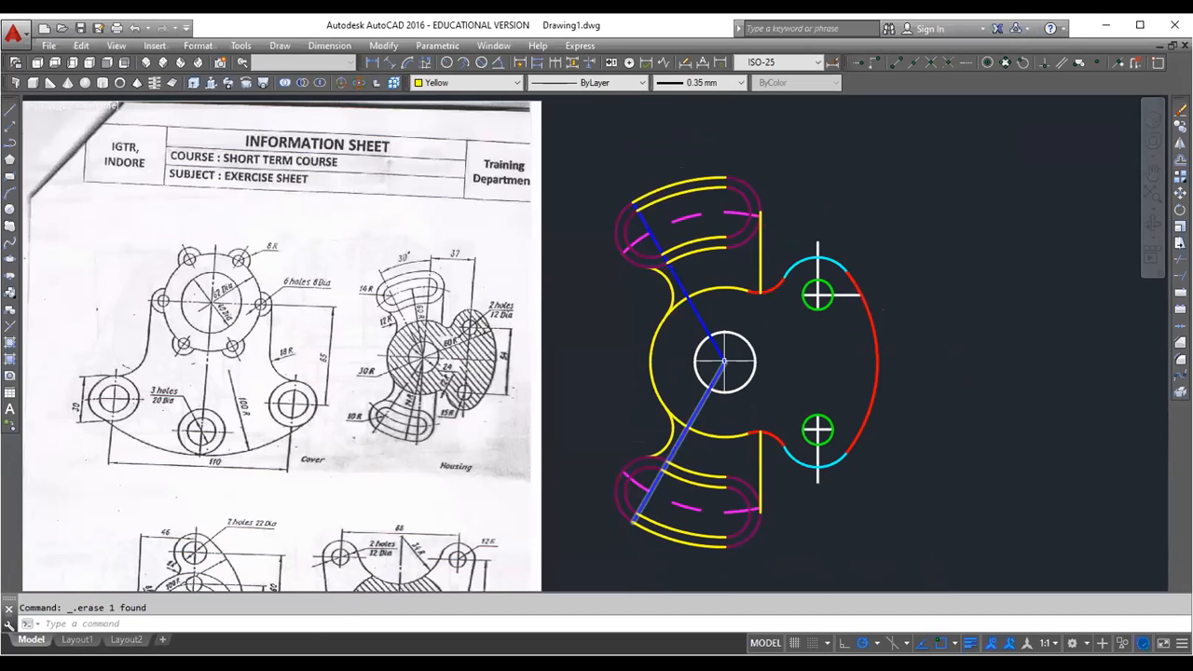
pyautogui.click(728, 355)
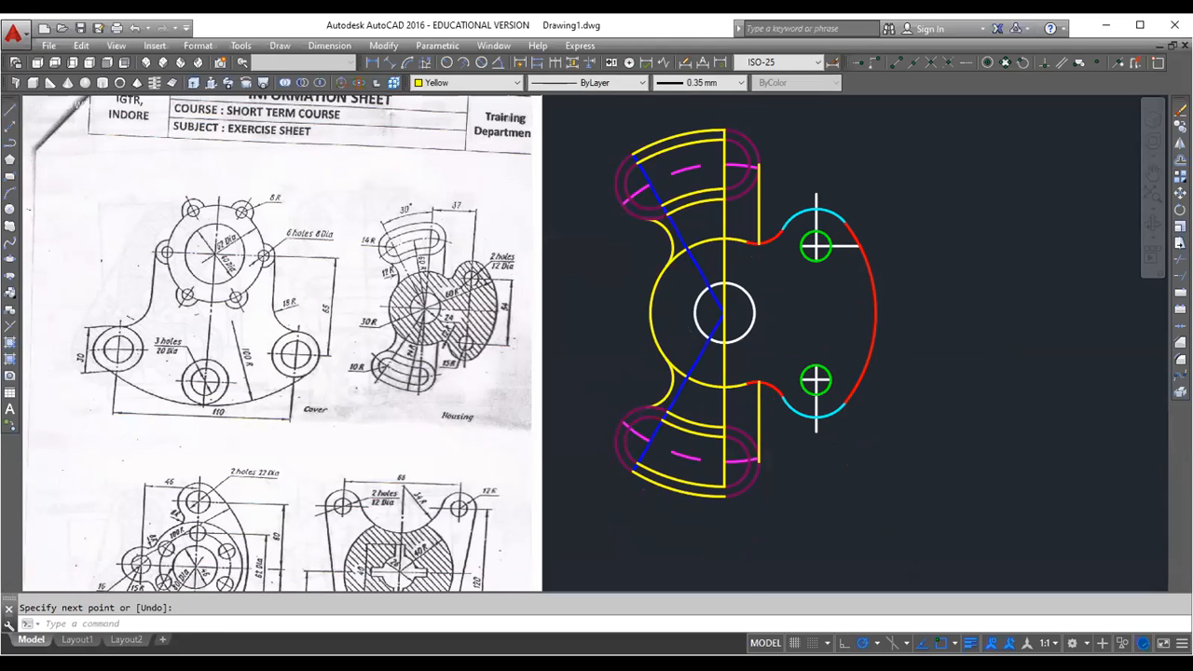
# Set the current drawing colour to index colour 71
pyautogui.click(475, 86)
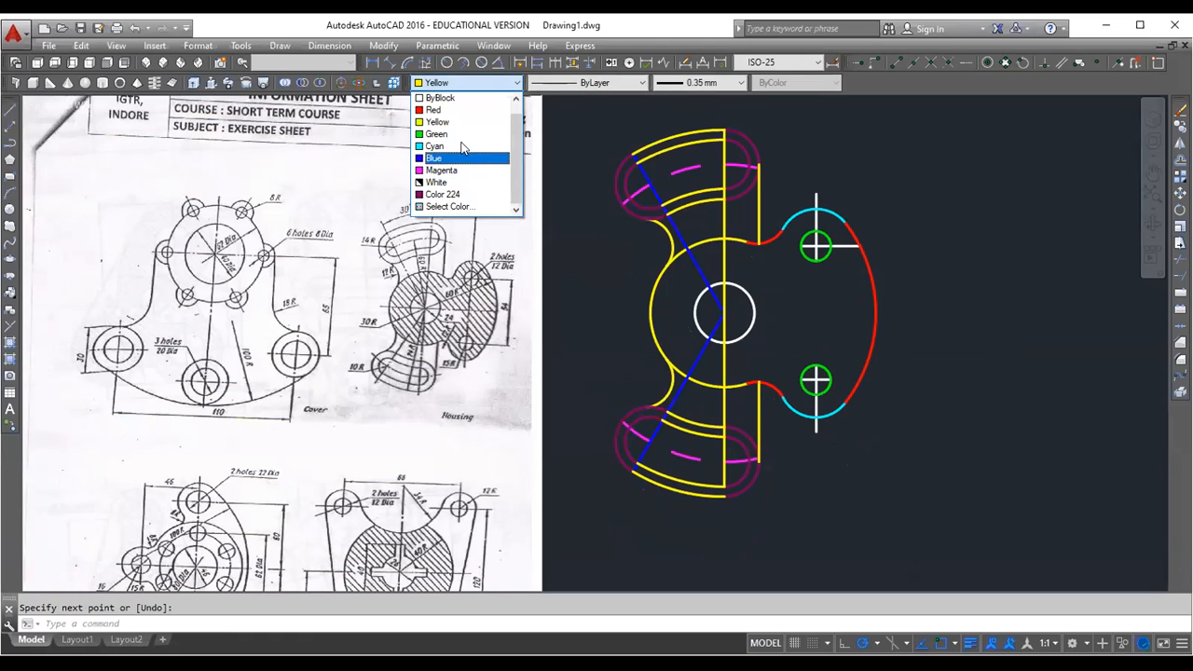
pyautogui.click(444, 207)
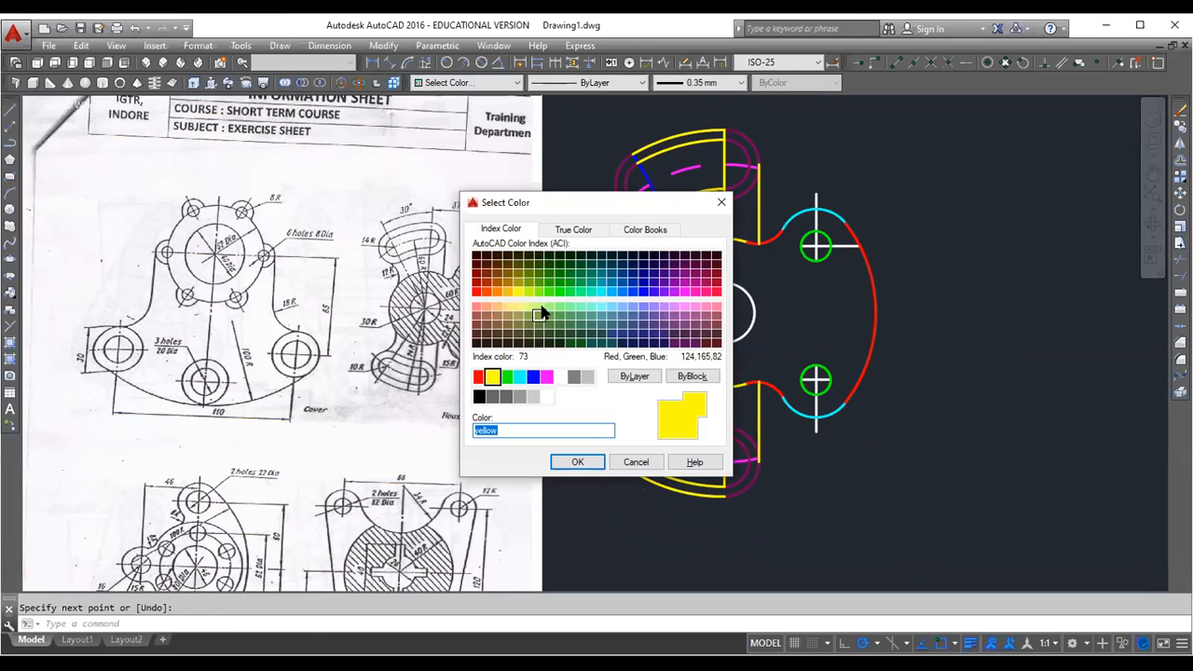
pyautogui.click(539, 308)
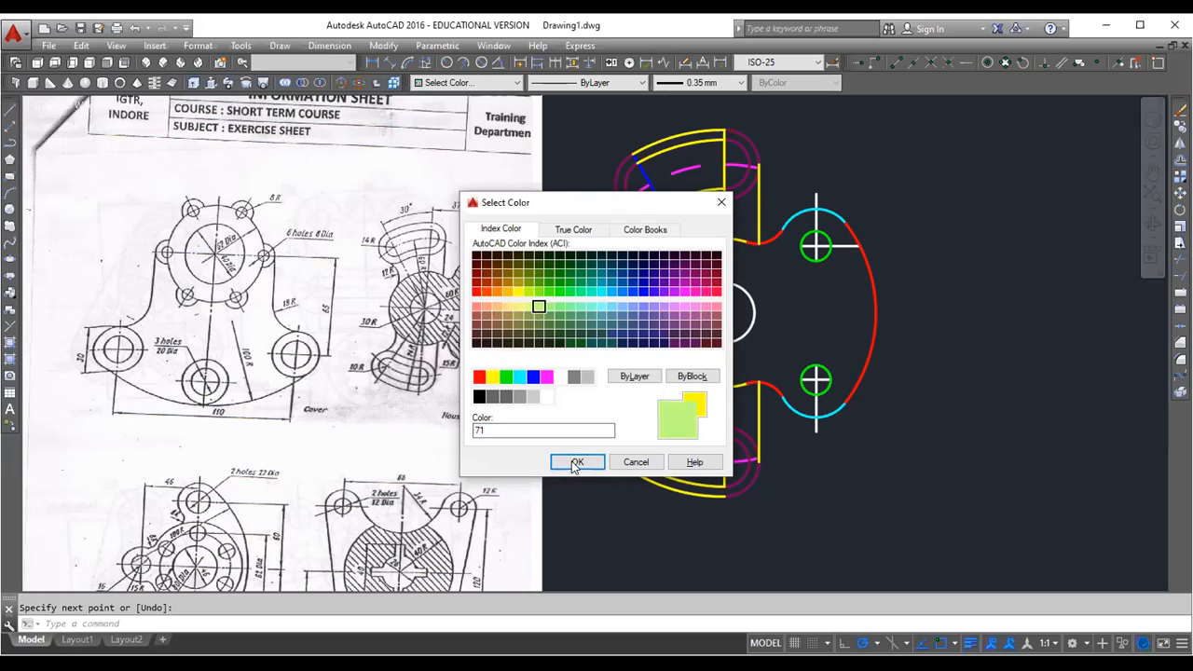
pyautogui.click(575, 461)
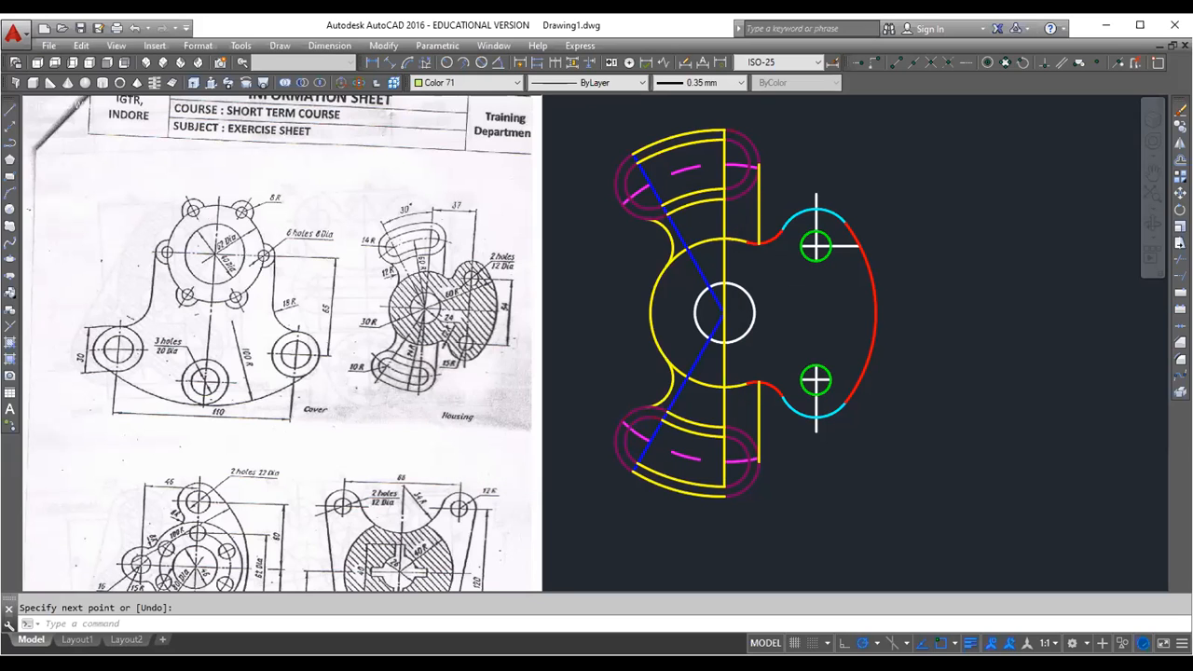
# Start a hatch and choose the ANSI31 pattern, keeping angle 0 and scale 1
pyautogui.click(11, 347)
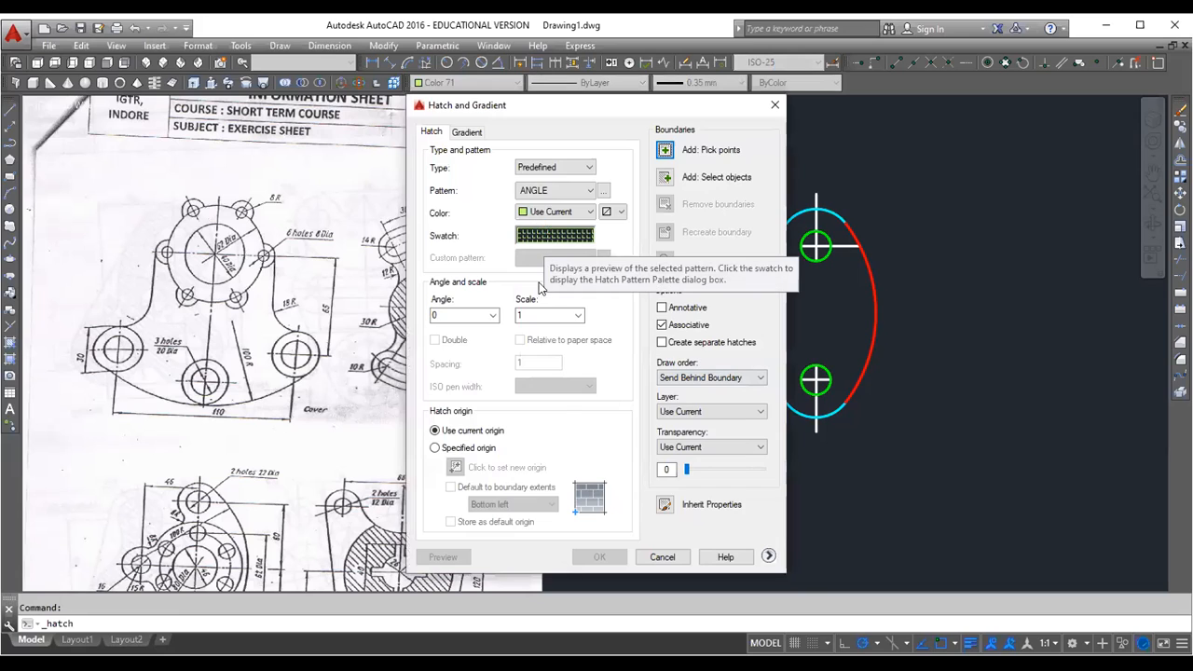
pyautogui.click(550, 234)
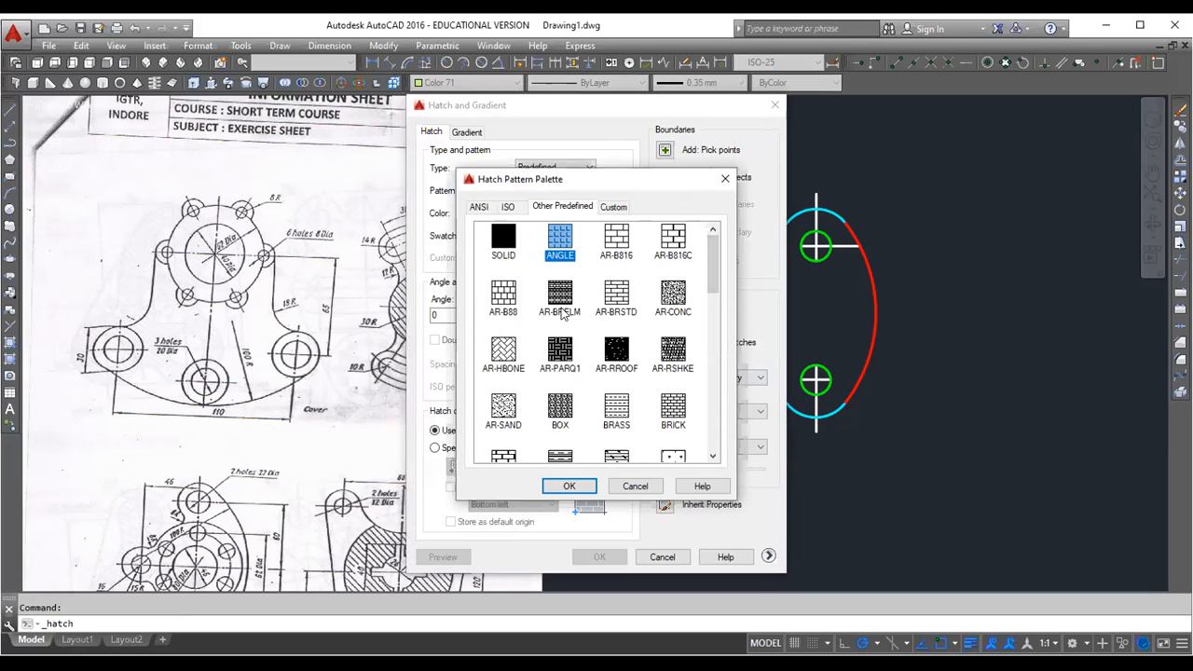
pyautogui.click(474, 207)
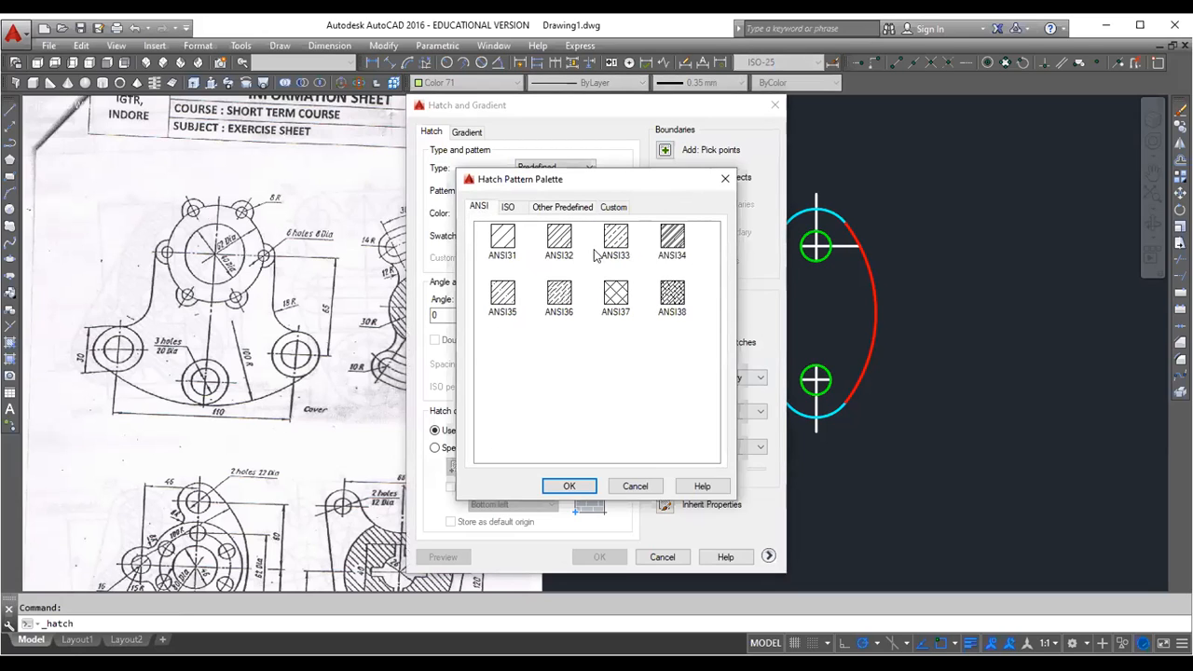
pyautogui.click(551, 213)
pyautogui.click(622, 211)
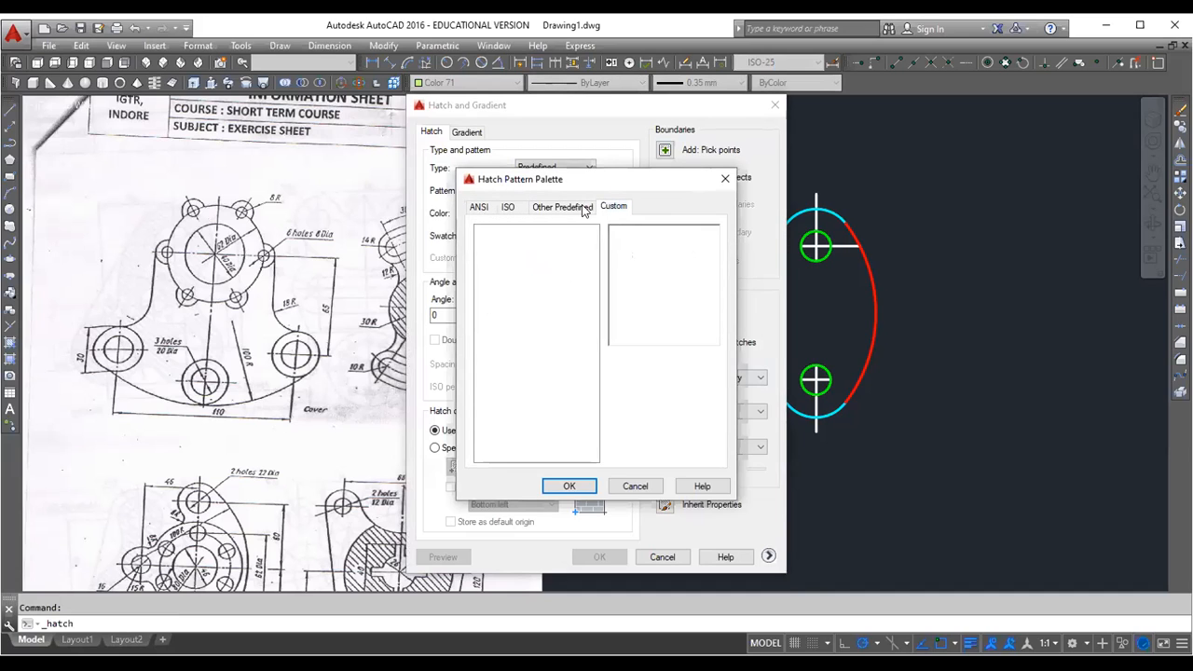
pyautogui.click(550, 211)
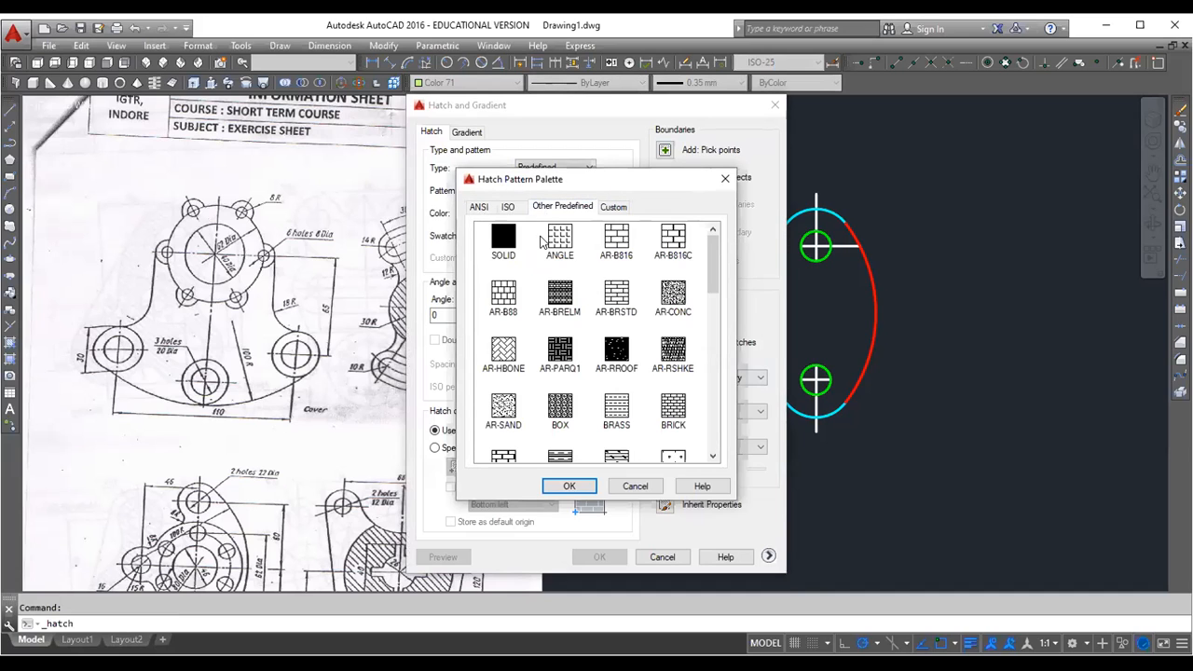
pyautogui.click(501, 358)
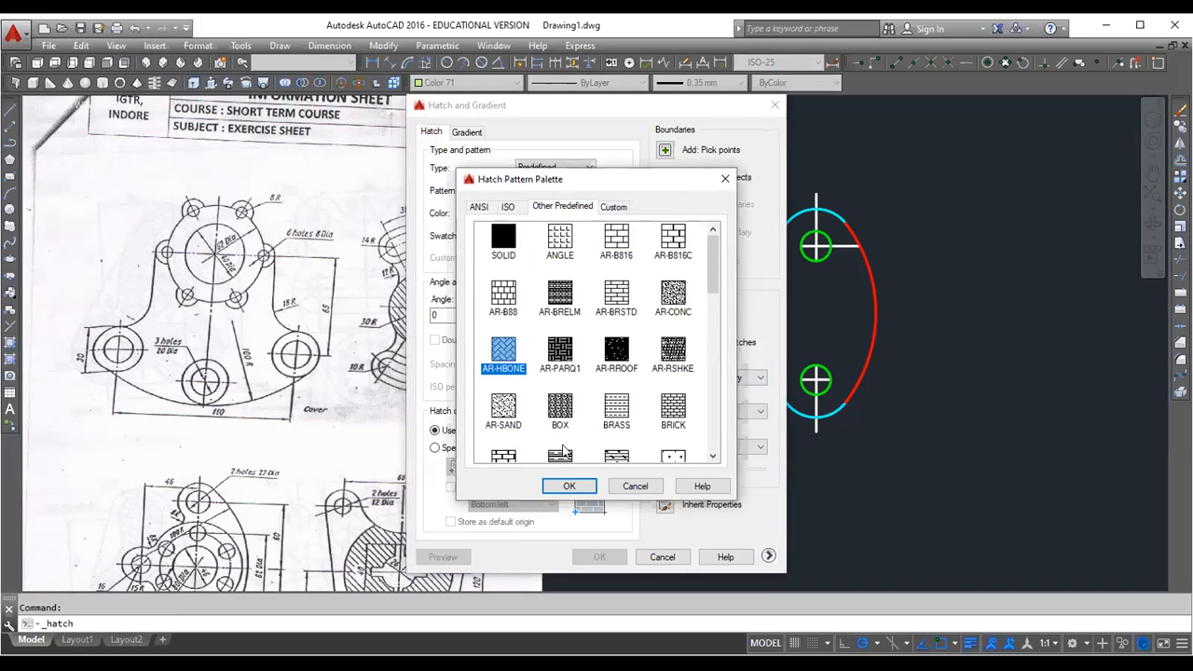
pyautogui.scroll(-2, 705, 273)
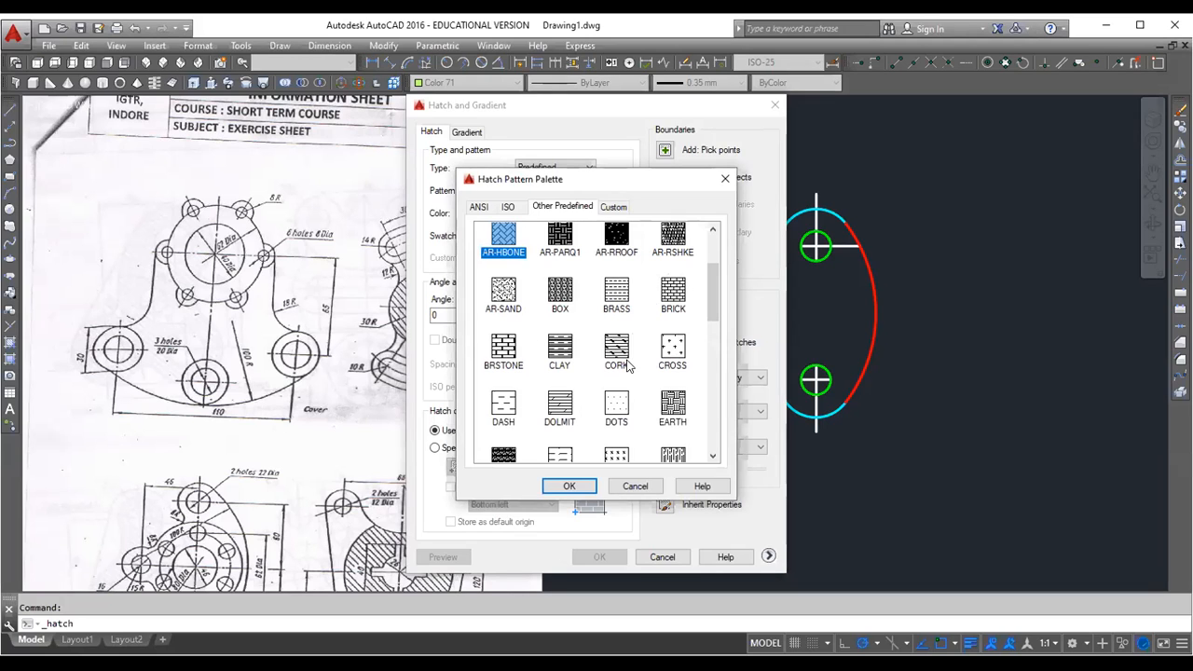
pyautogui.scroll(-3, 627, 365)
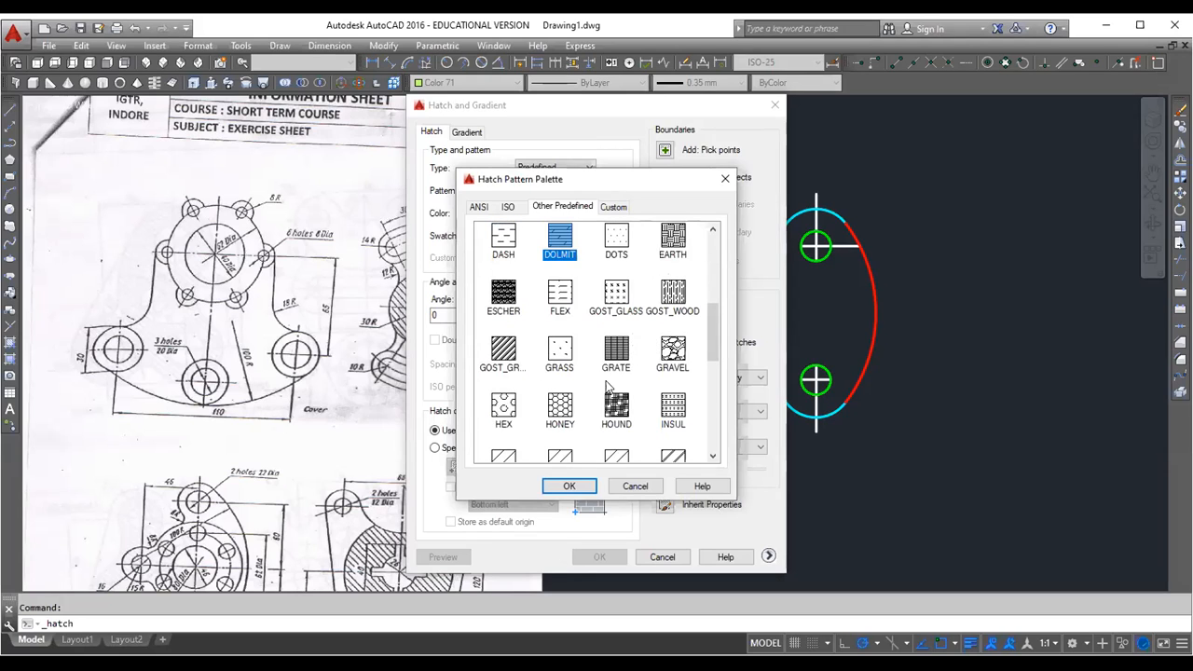
pyautogui.scroll(-2, 604, 417)
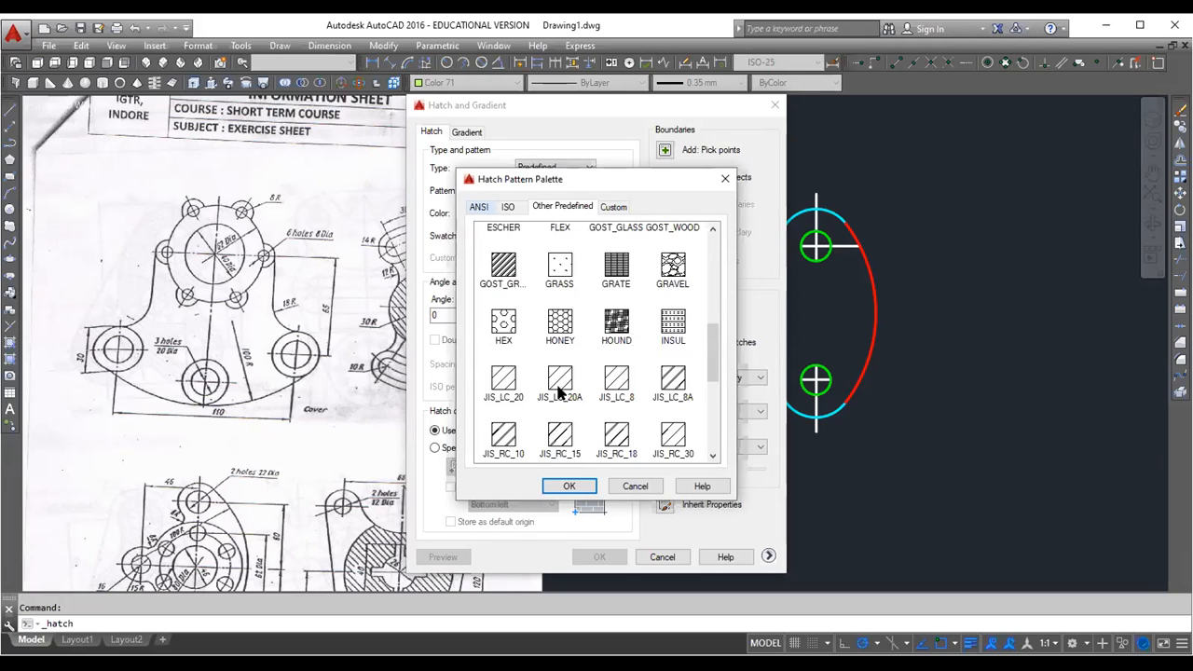
pyautogui.click(568, 488)
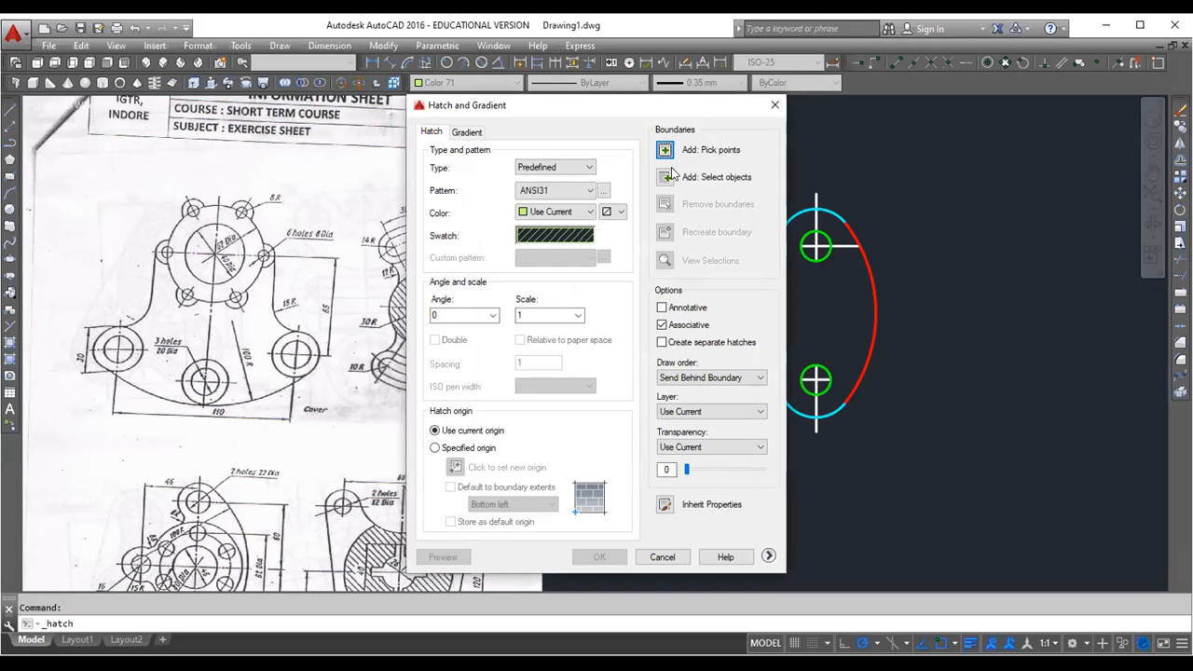
# Hatch the interior of the housing body around the hub, leaving the central bore and the two small holes empty
pyautogui.click(664, 152)
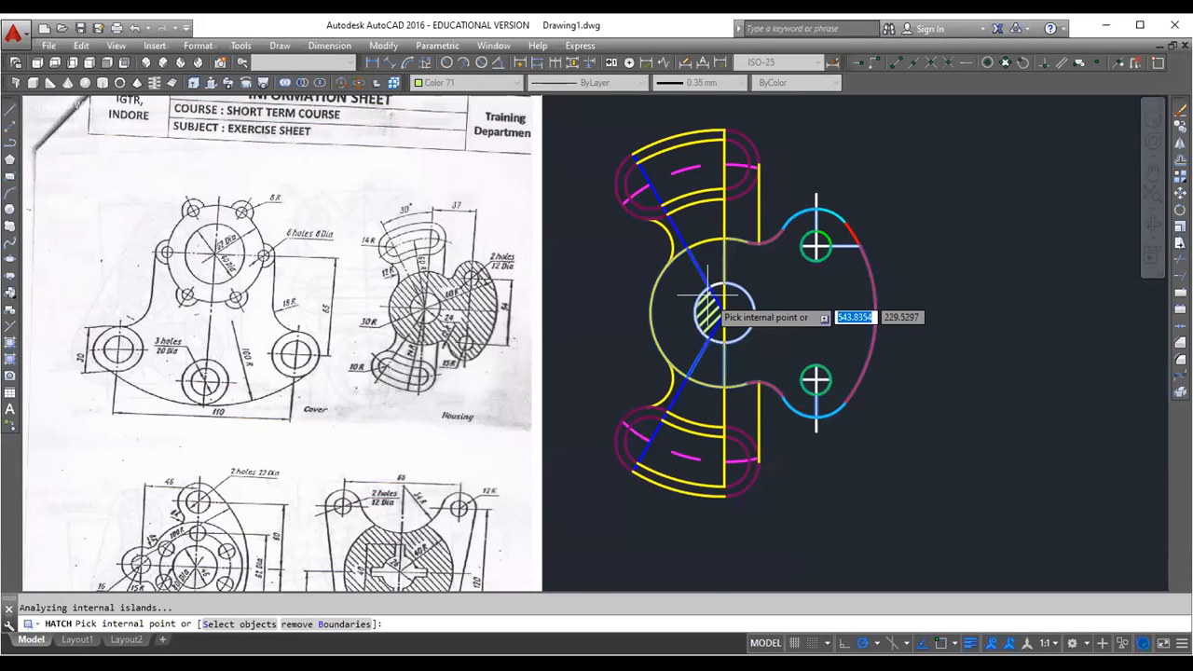
pyautogui.scroll(2, 815, 238)
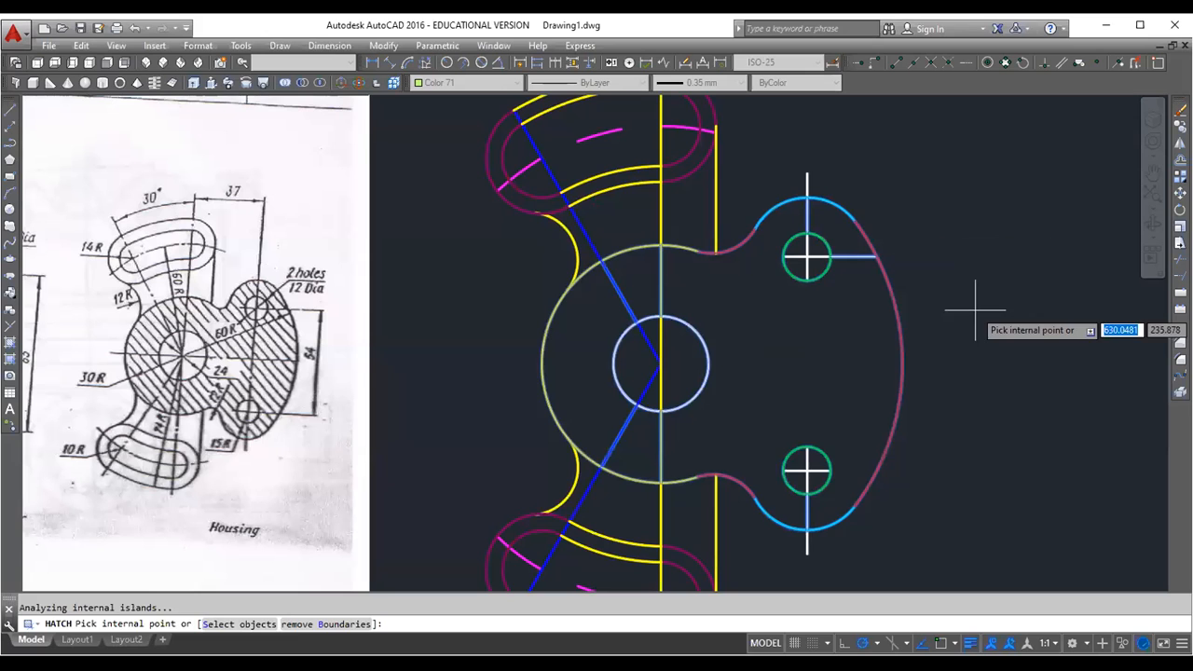
pyautogui.press('Return')
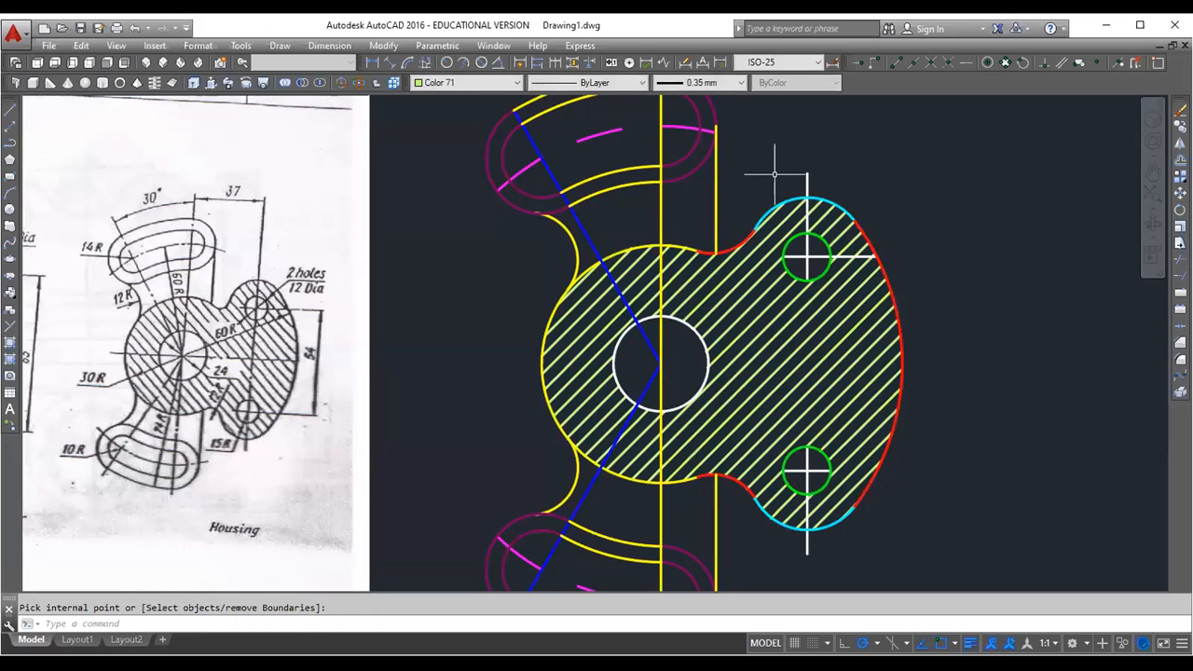
pyautogui.scroll(-2, 774, 174)
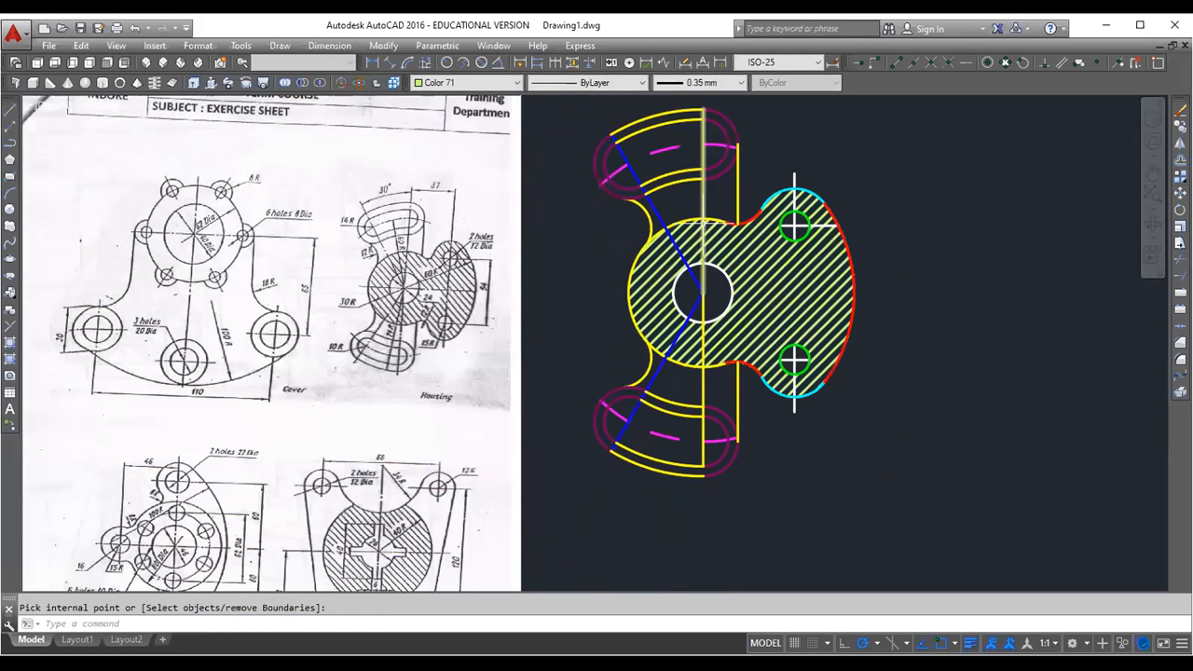
pyautogui.moveTo(543, 264); pyautogui.dragTo(619, 310, button='middle')
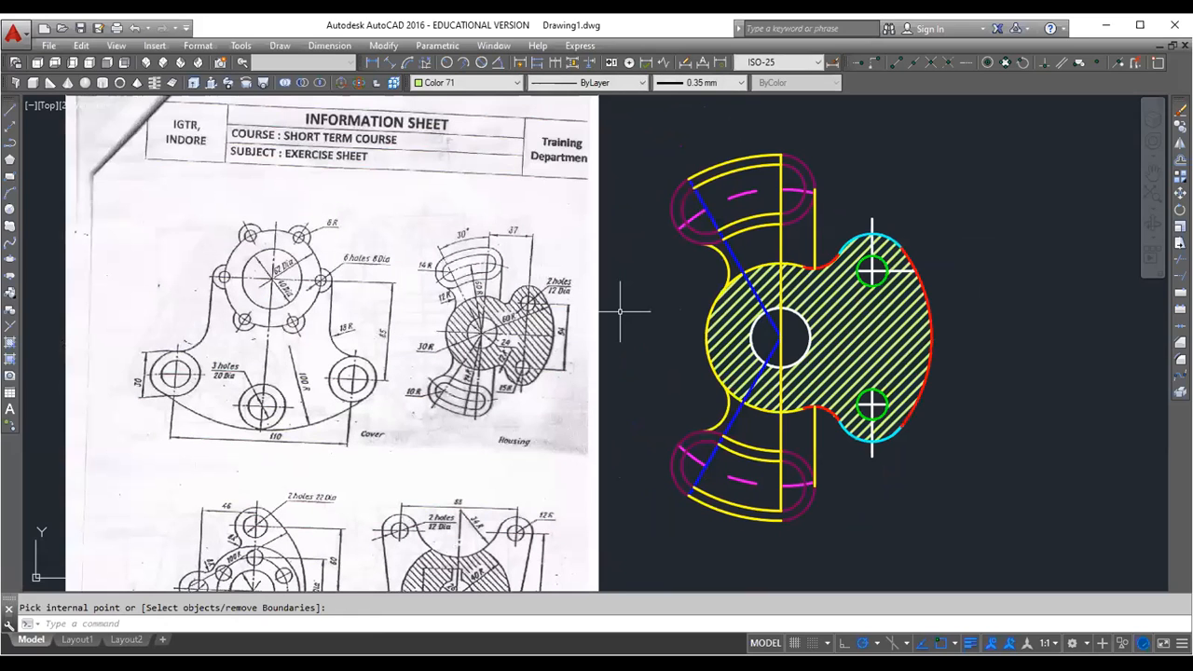
pyautogui.click(869, 338)
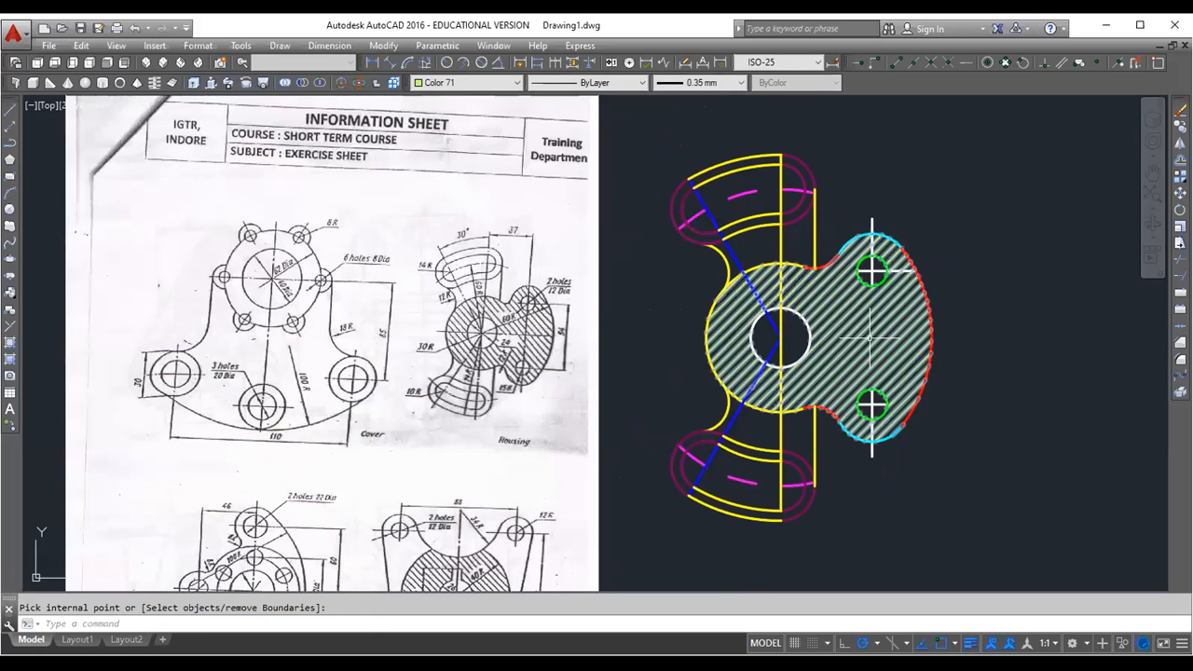
# Add red linear dimensions for the vertical spacing of the two small holes and their horizontal distance from the hub centre
pyautogui.click(456, 83)
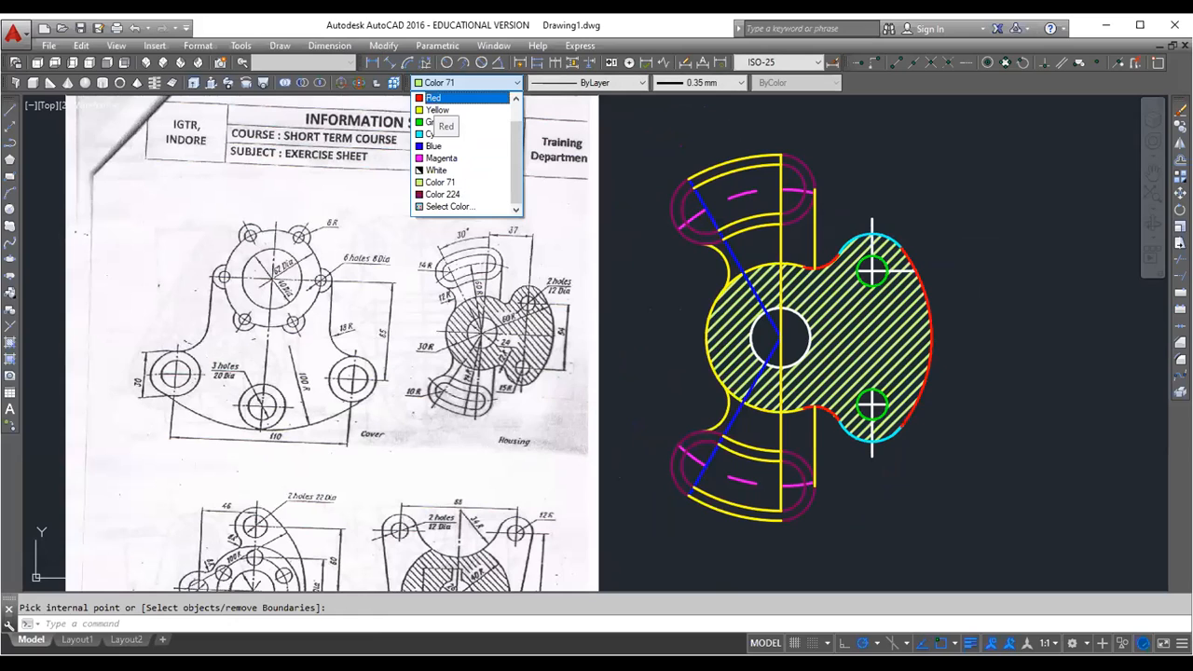
pyautogui.click(434, 101)
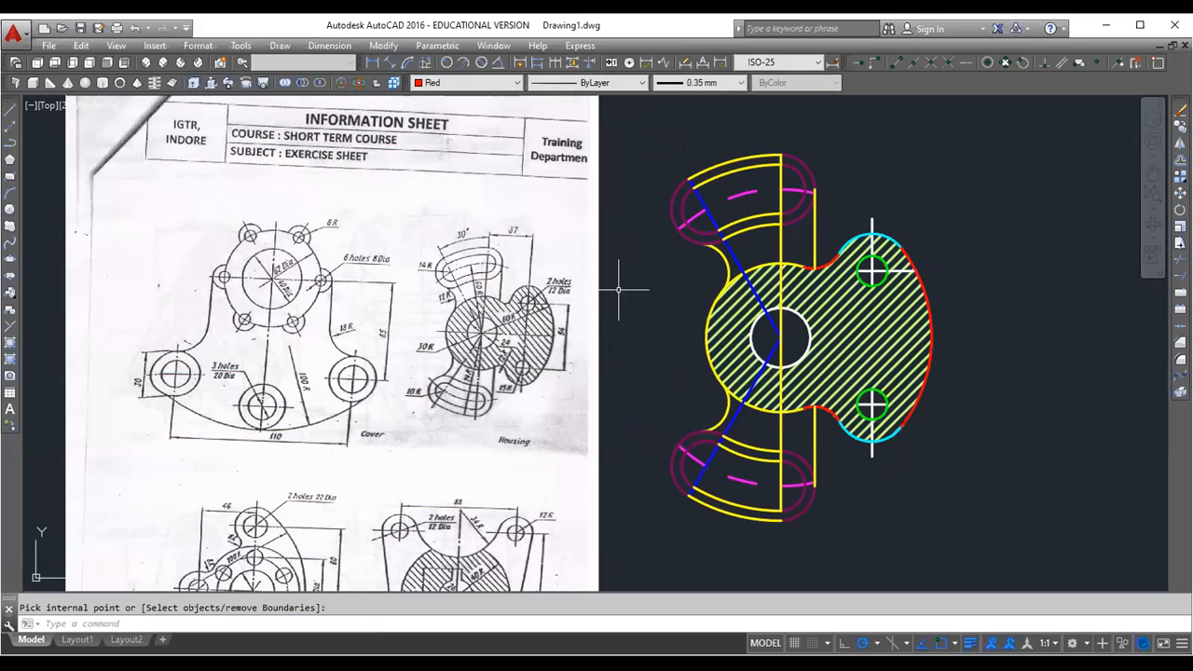
pyautogui.click(330, 45)
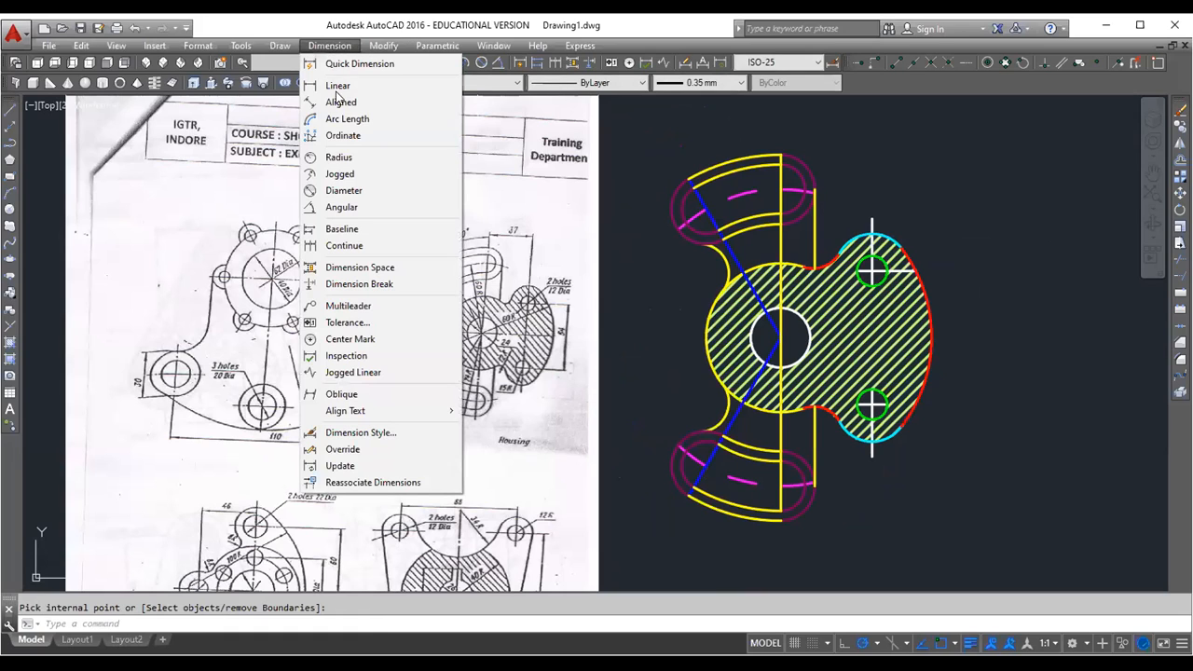
pyautogui.click(337, 85)
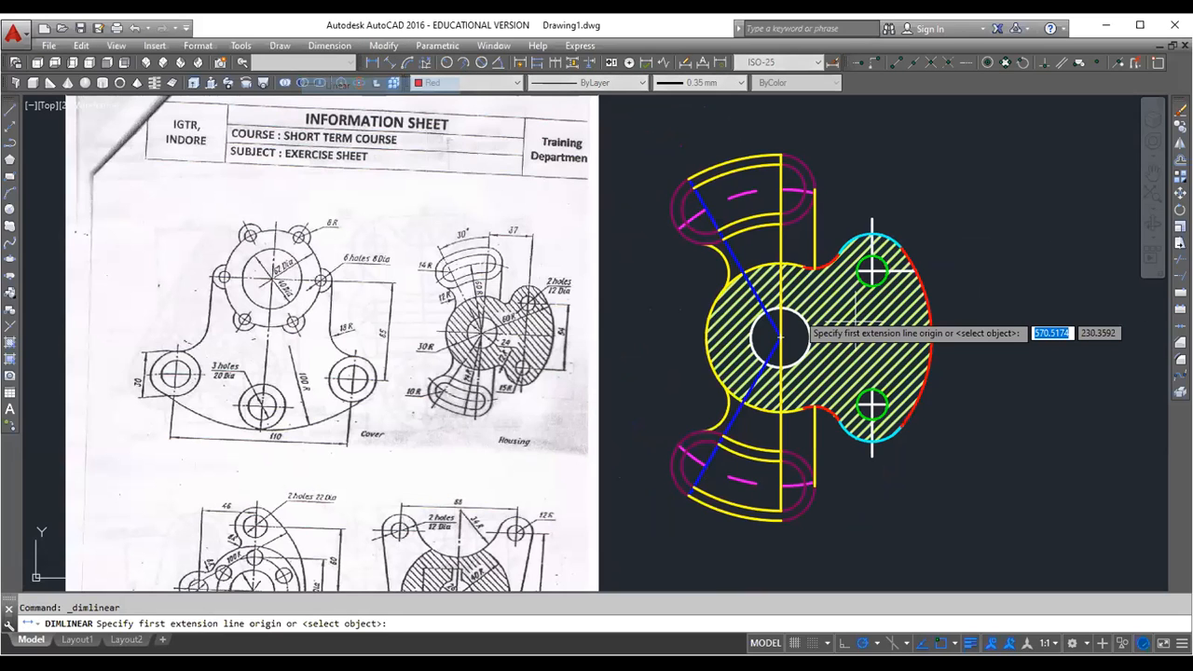
pyautogui.click(872, 270)
pyautogui.scroll(4, 871, 270)
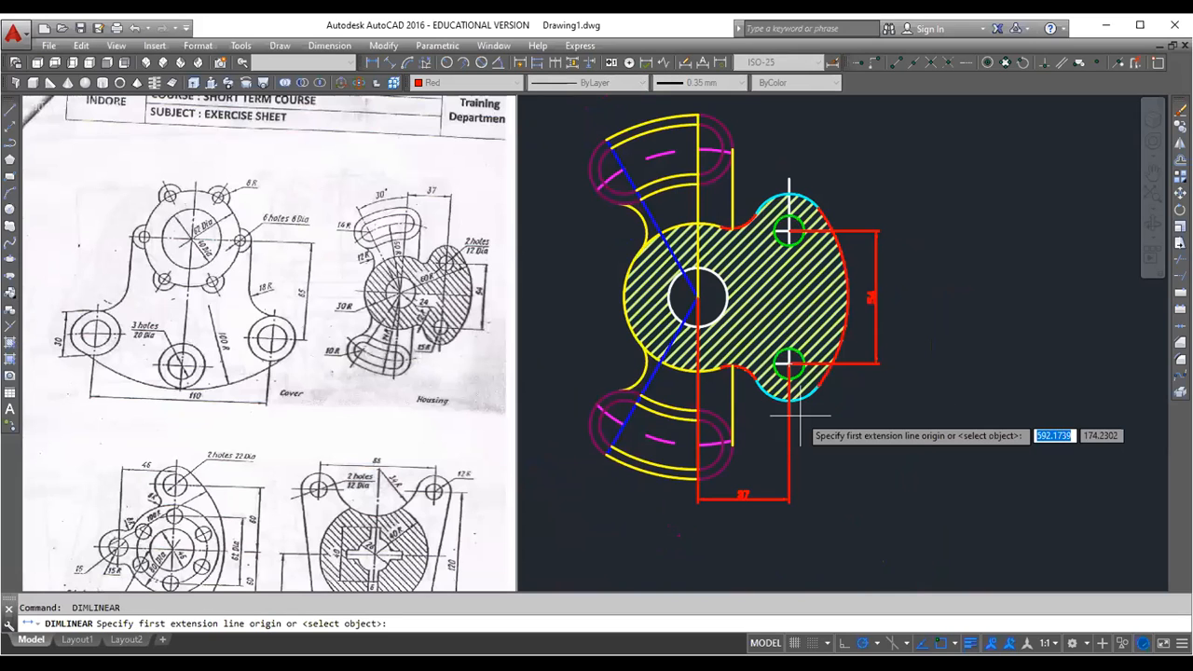
# Add a vertical linear dimension across the central bore, placed over the hatched area beside it
pyautogui.scroll(4, 691, 280)
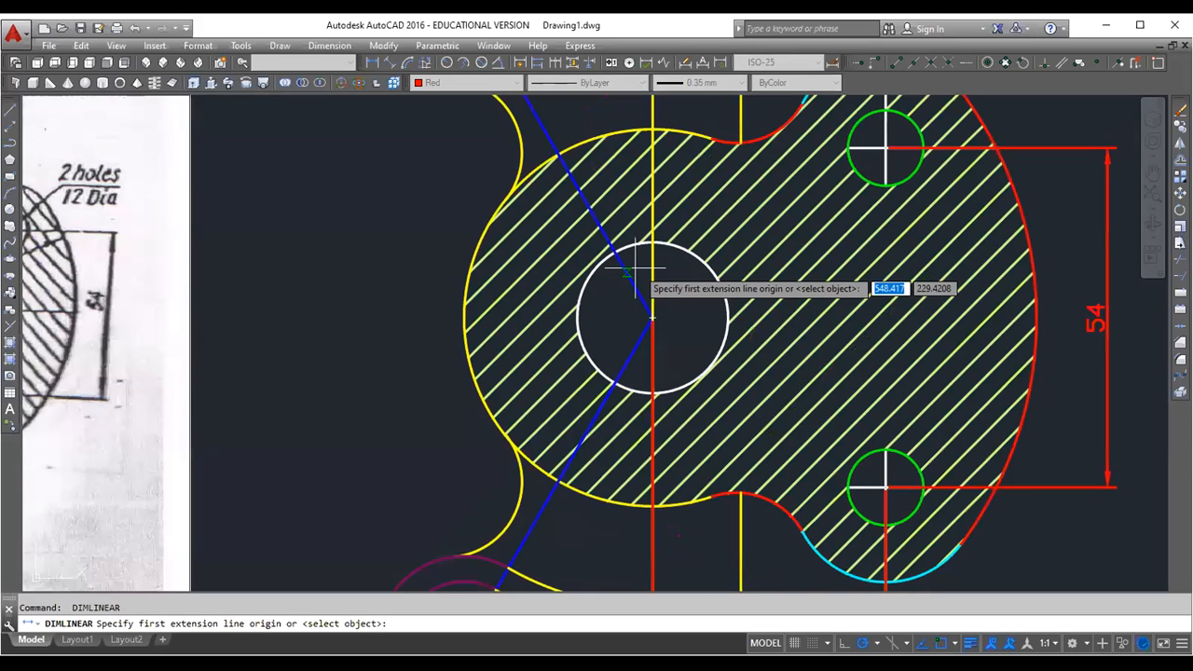
pyautogui.click(653, 243)
pyautogui.click(652, 393)
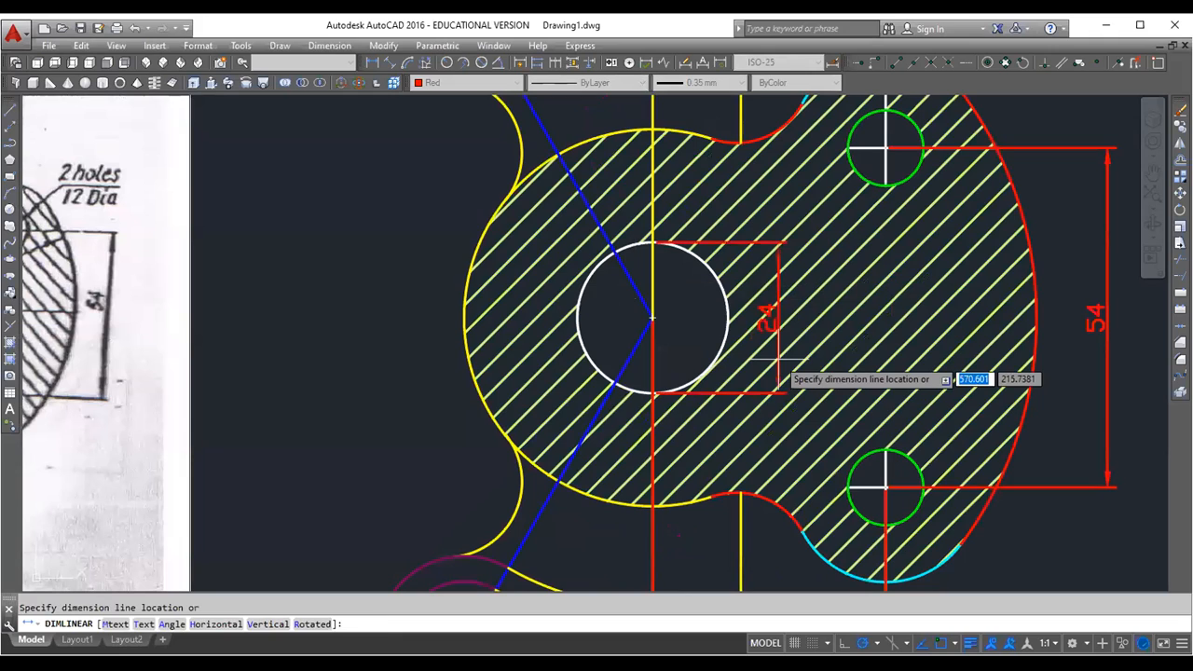
pyautogui.click(780, 358)
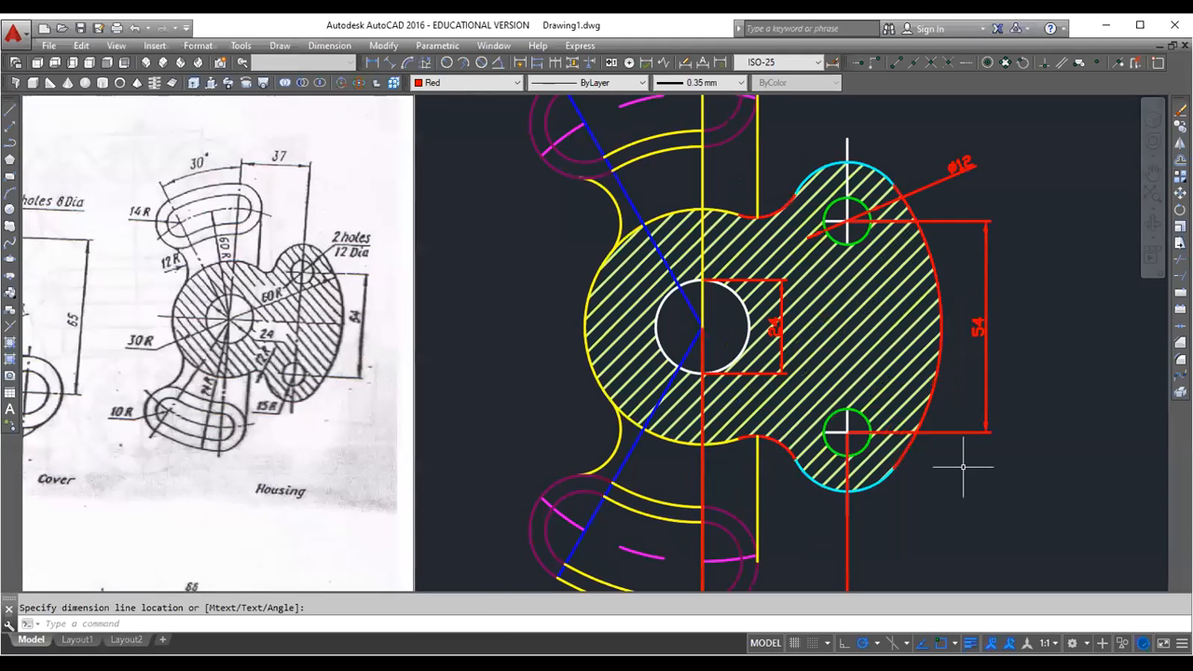
# Add radius dimensions to the housing's arcs, including the lower arm's slot end and the fillet beside the lower lobe
pyautogui.click(330, 46)
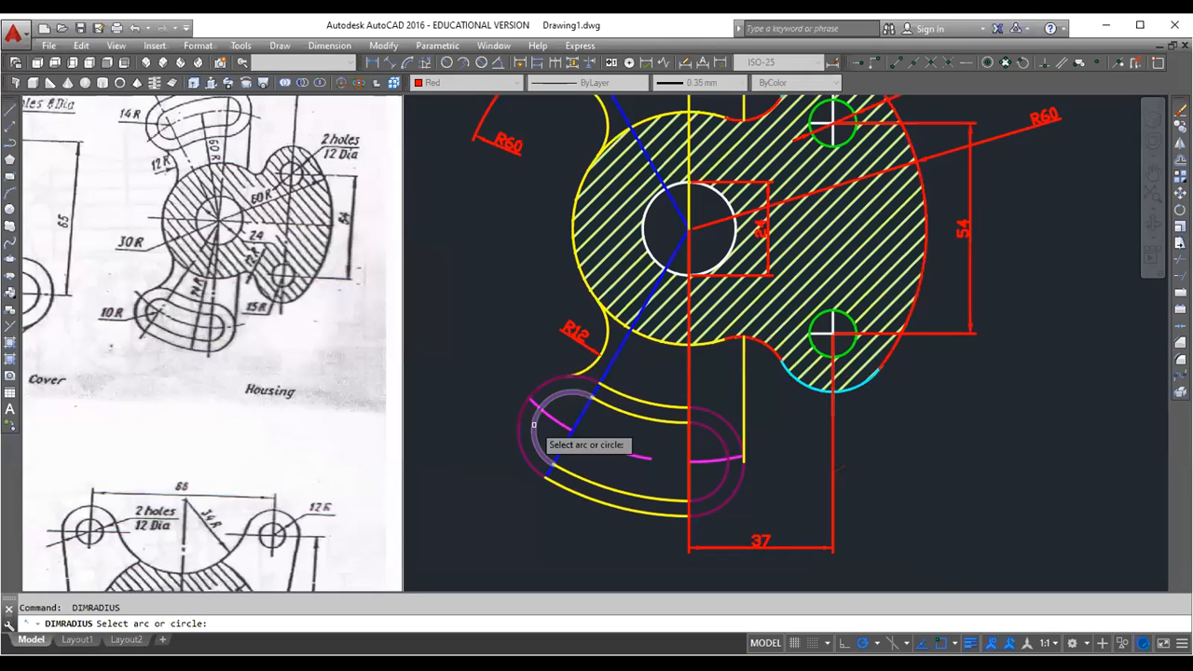
pyautogui.click(743, 382)
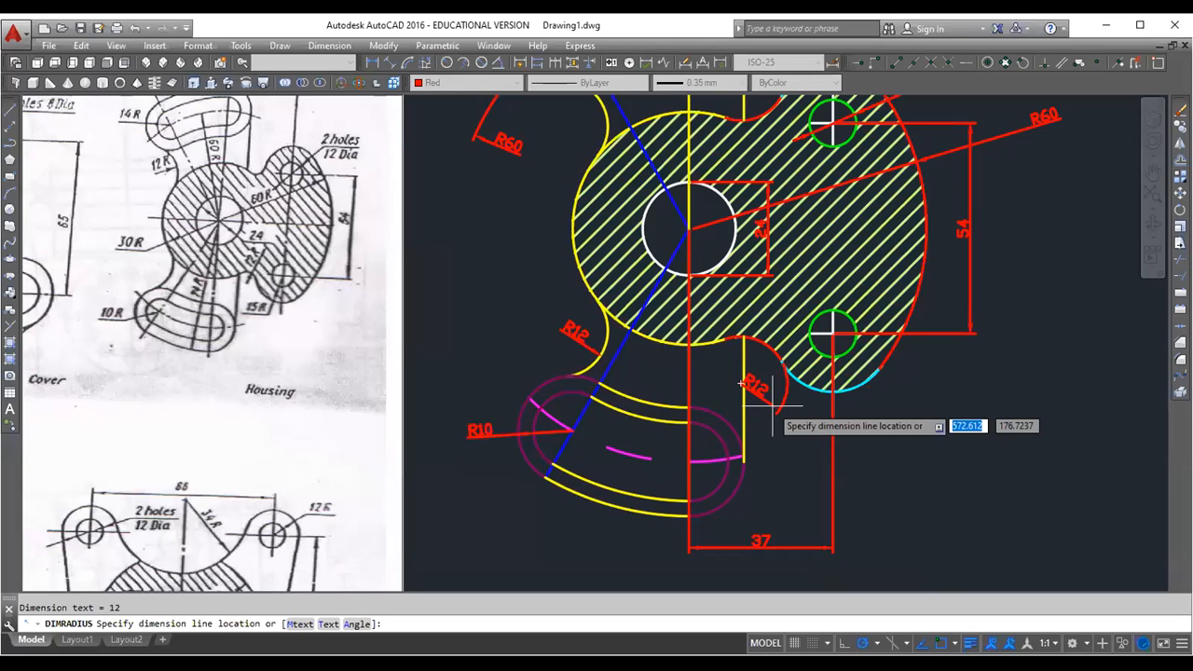
pyautogui.click(771, 406)
# Compare the hatched and dimensioned housing with the housing view in the scanned reference
pyautogui.scroll(-3, 669, 410)
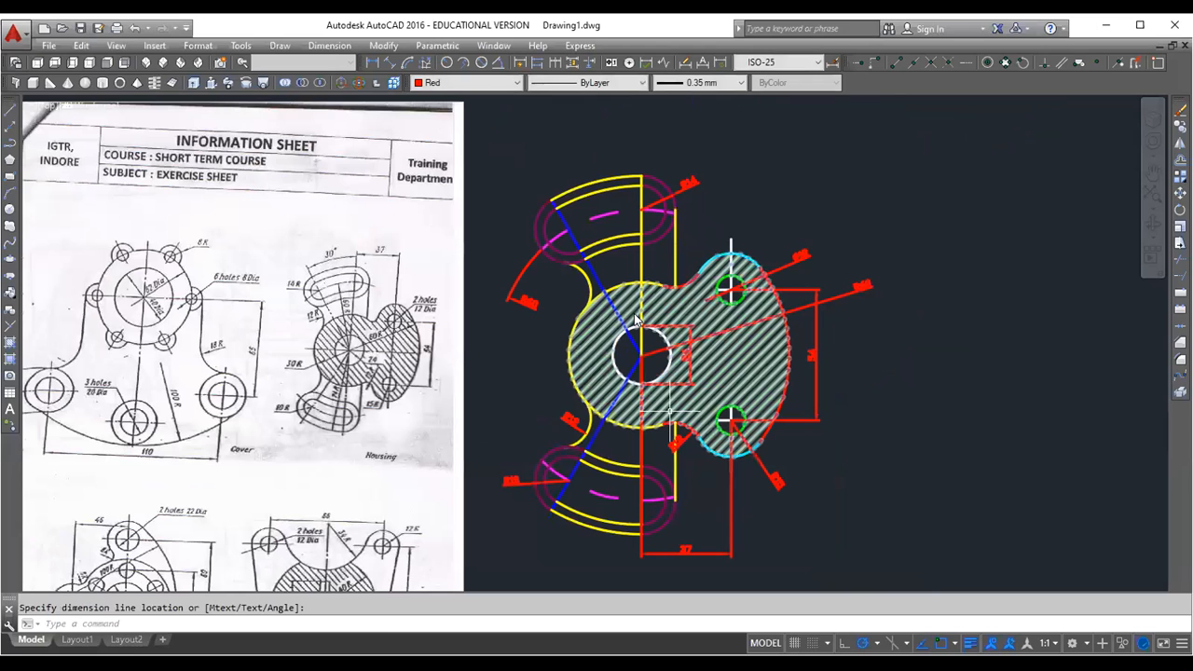
pyautogui.scroll(2, 526, 359)
pyautogui.moveTo(527, 359); pyautogui.dragTo(624, 327, button='middle')
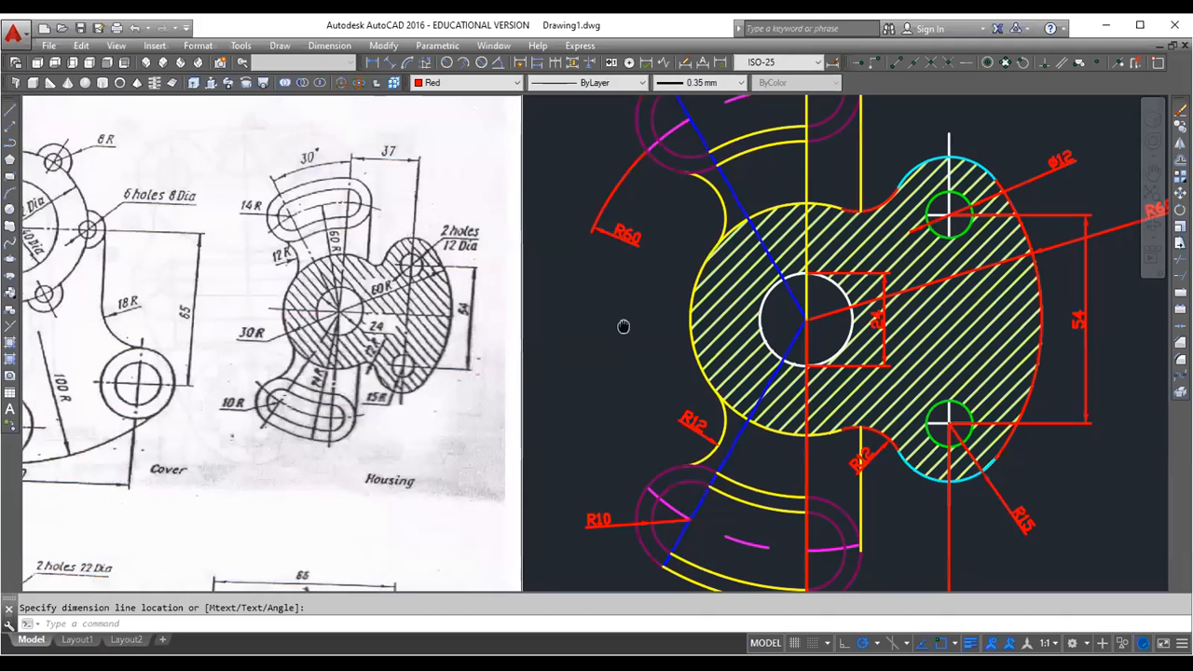
pyautogui.scroll(-2, 626, 340)
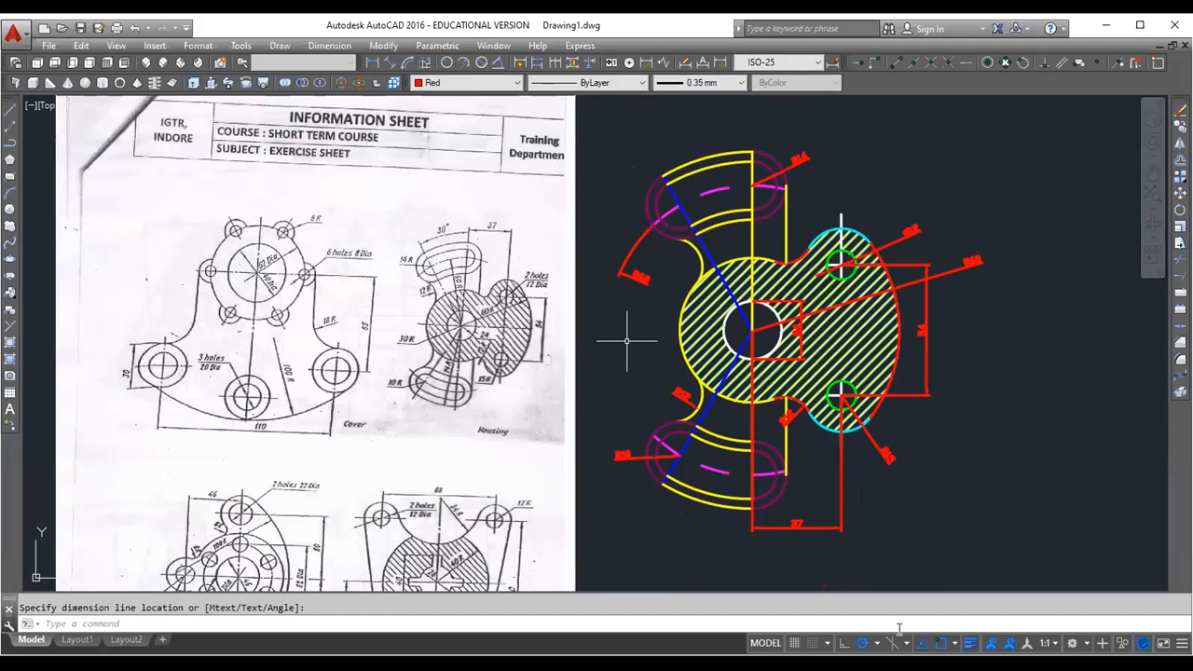
pyautogui.moveTo(862, 564); pyautogui.dragTo(826, 570, button='middle')
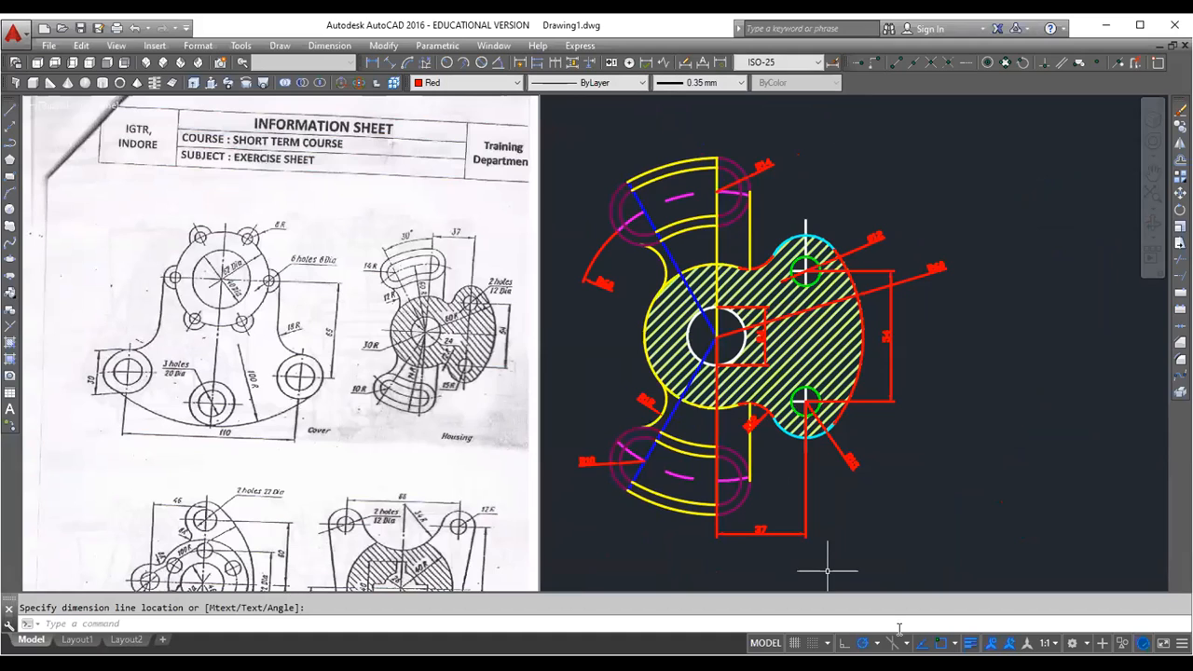
pyautogui.moveTo(335, 211); pyautogui.dragTo(511, 430)
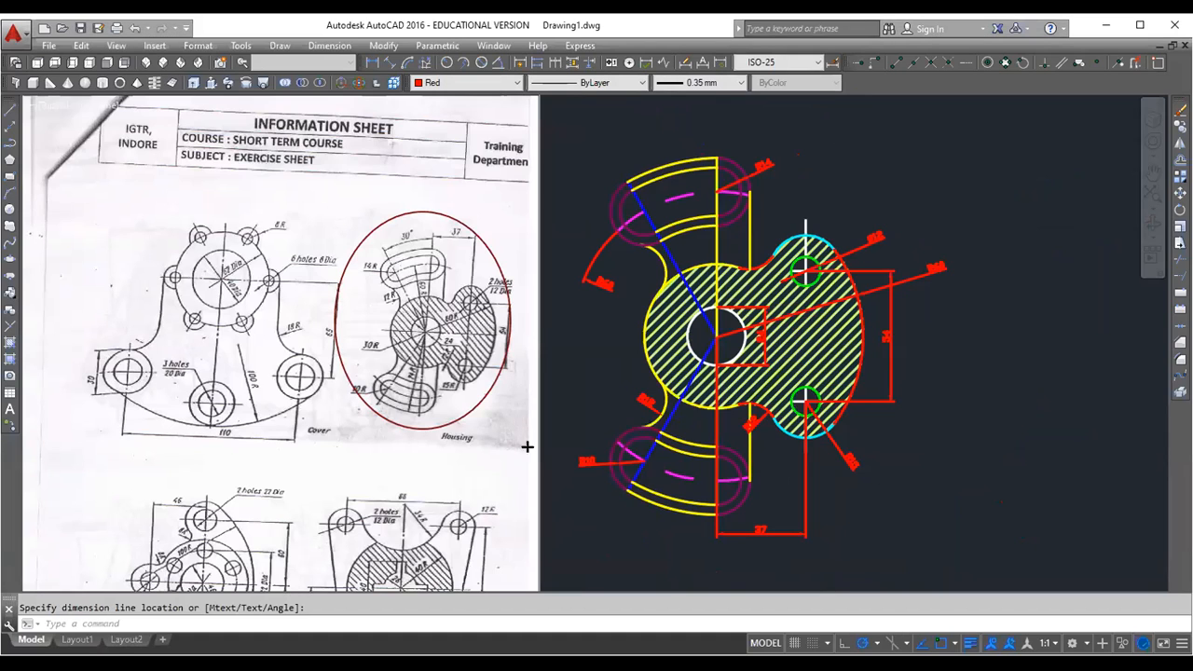